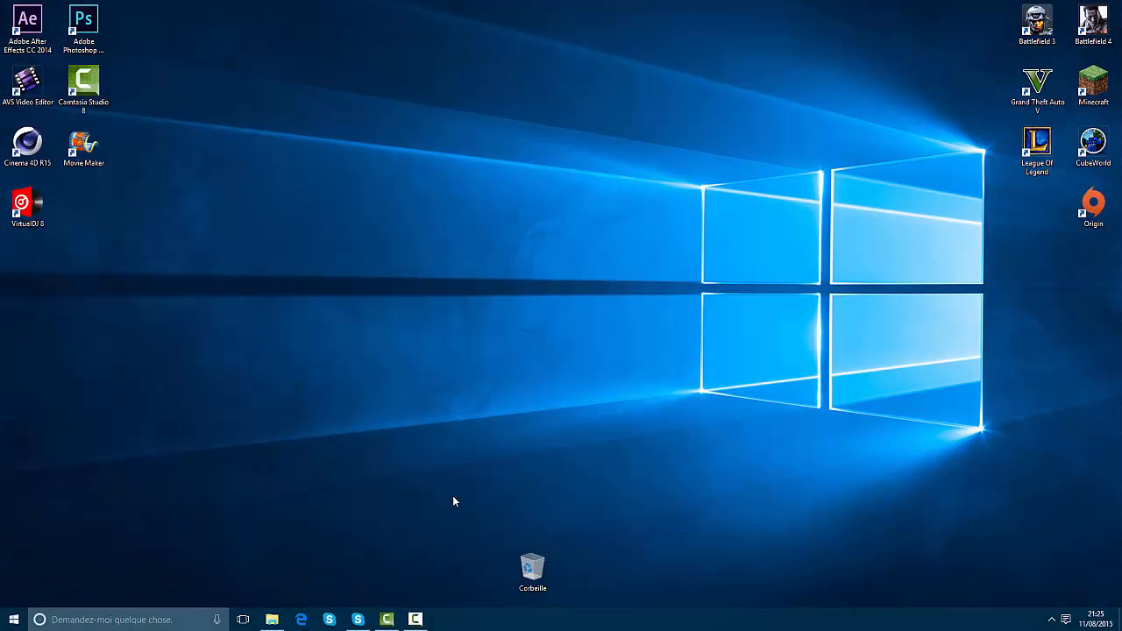
Open the Glitch Effect - Tuto folder in File Explorer and look over the project files it contains.
click(272, 620)
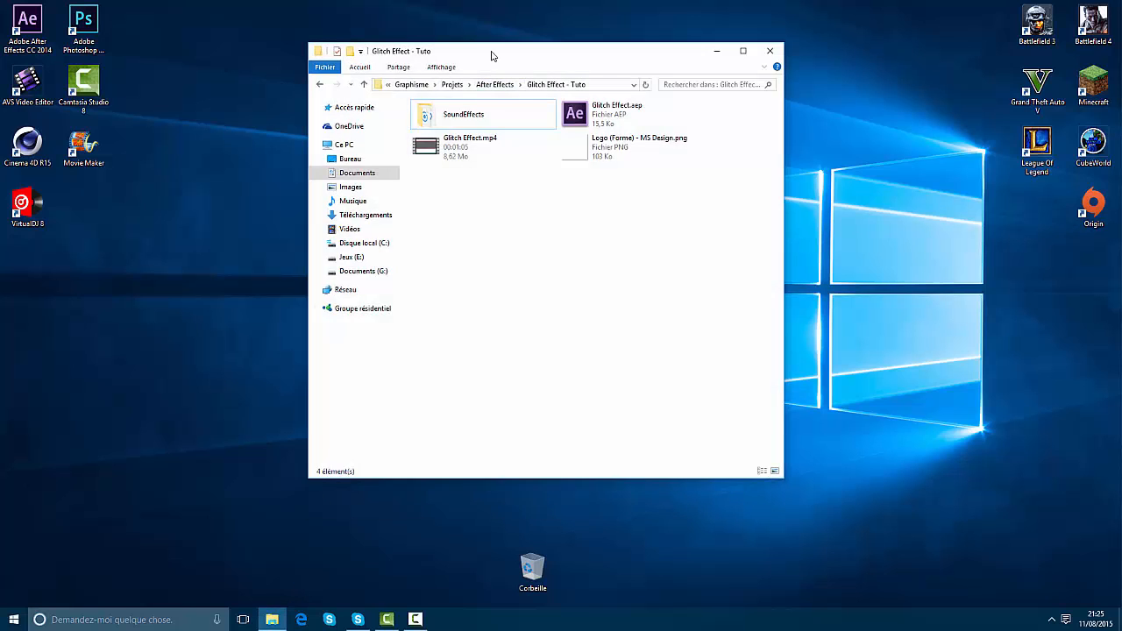
drag(493, 55, 505, 55)
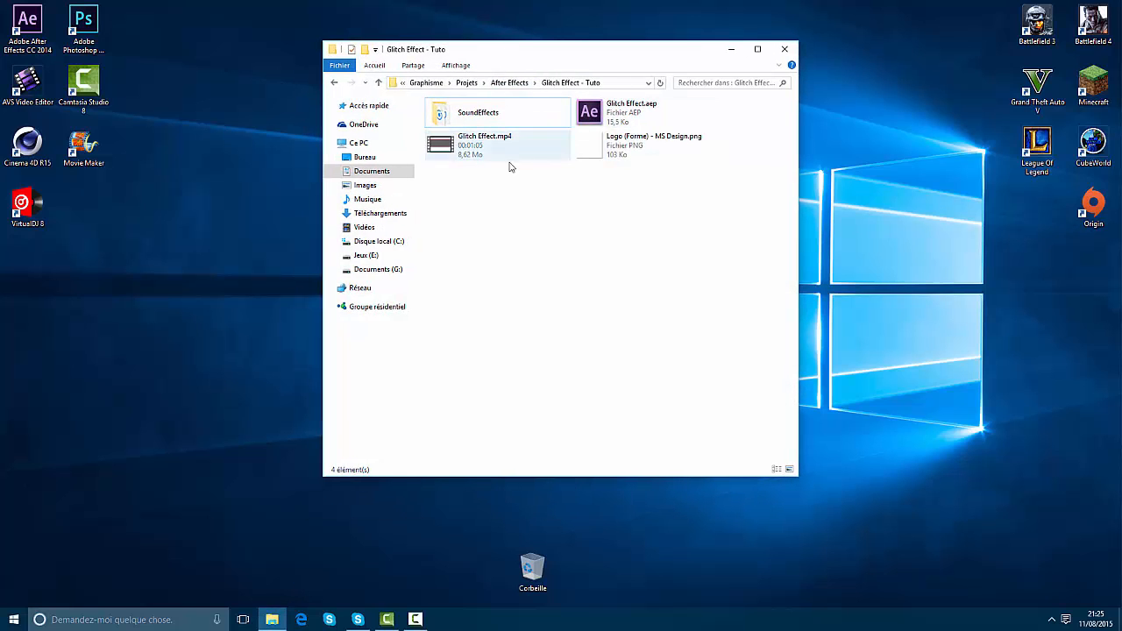
drag(464, 169, 628, 95)
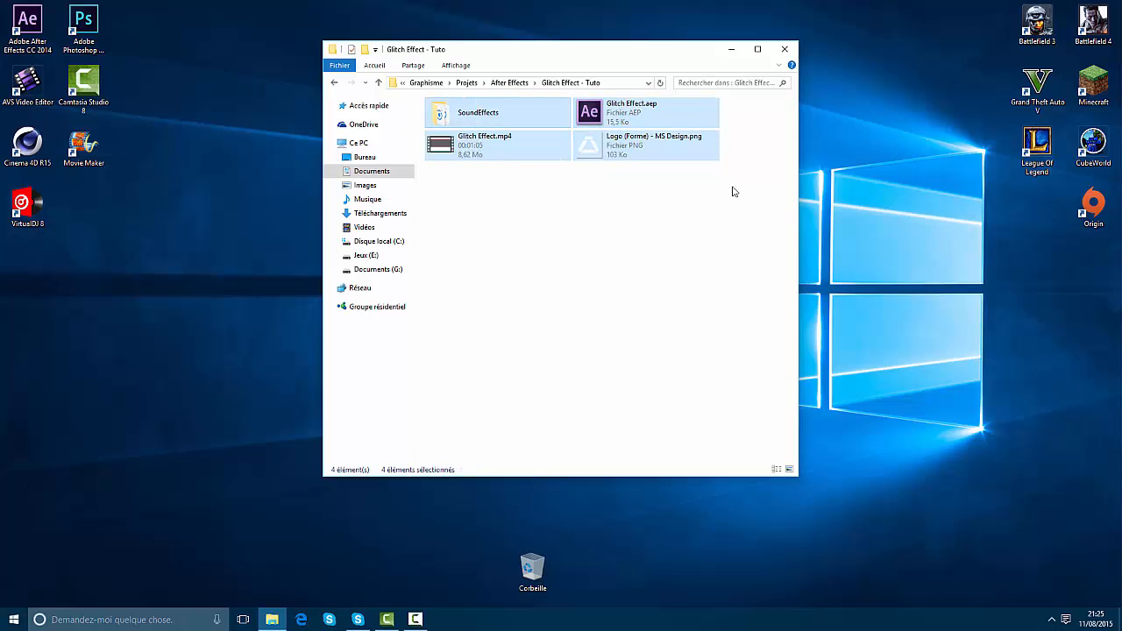
click(543, 242)
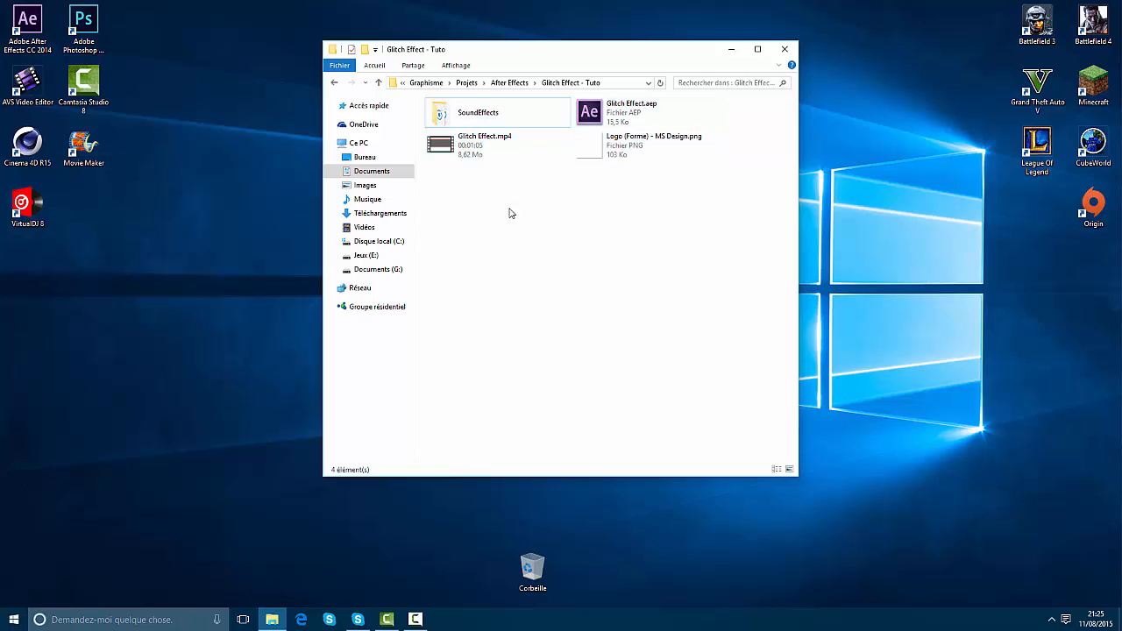
Preview the first second of the Glitch Effect.mp4 video, pause it and close the player.
double_click(487, 164)
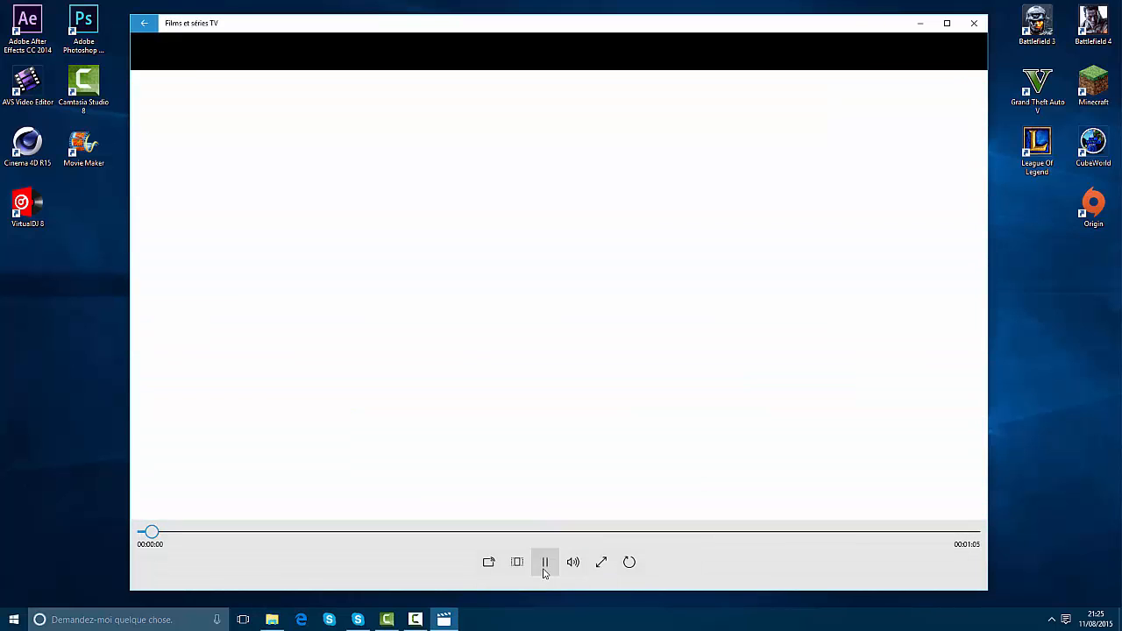
click(543, 568)
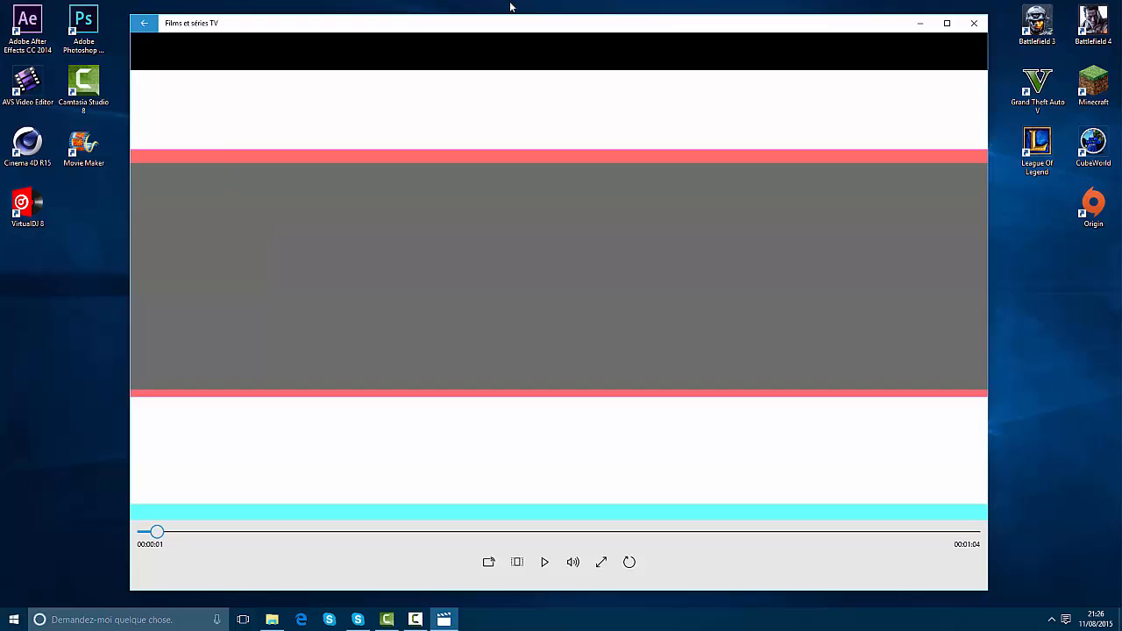
drag(681, 28, 676, 22)
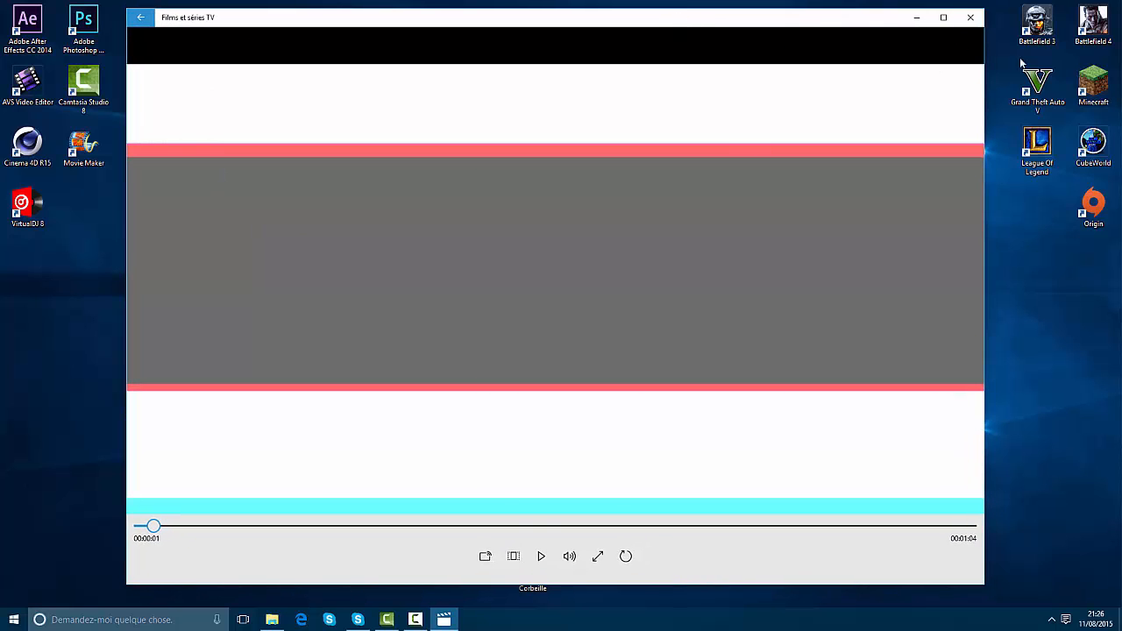
click(971, 17)
Audition Glitch_Tech_04.wav and Glitch_Small_10.wav in the SoundEffects folder, and view the Logo (Forme) - MS Design.png image.
click(489, 119)
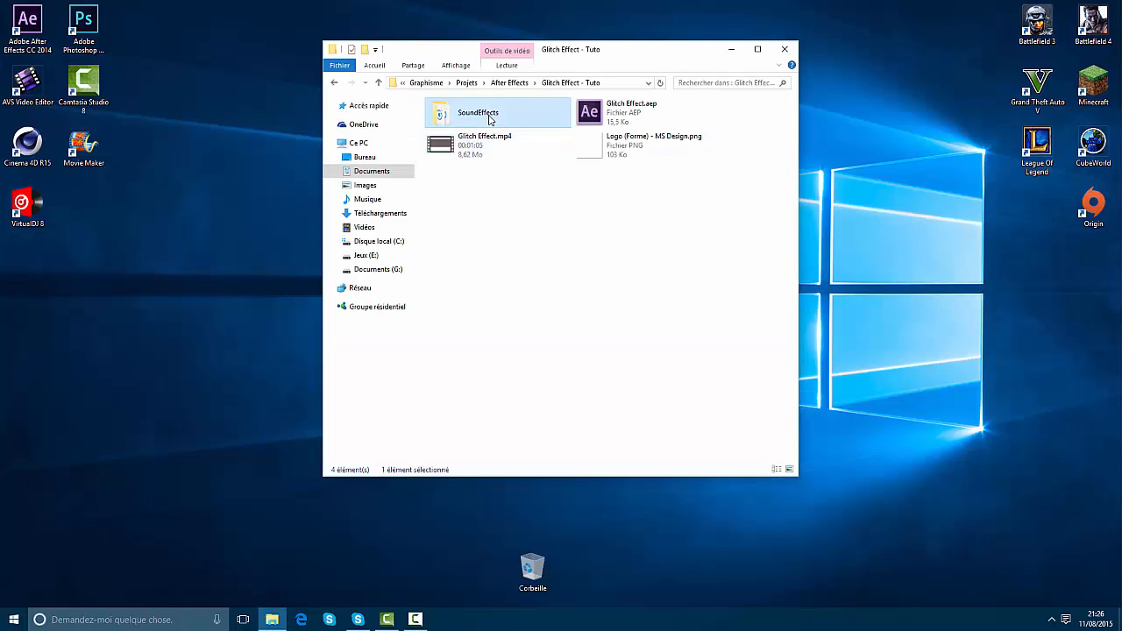
double_click(489, 119)
key(ctrl+a)
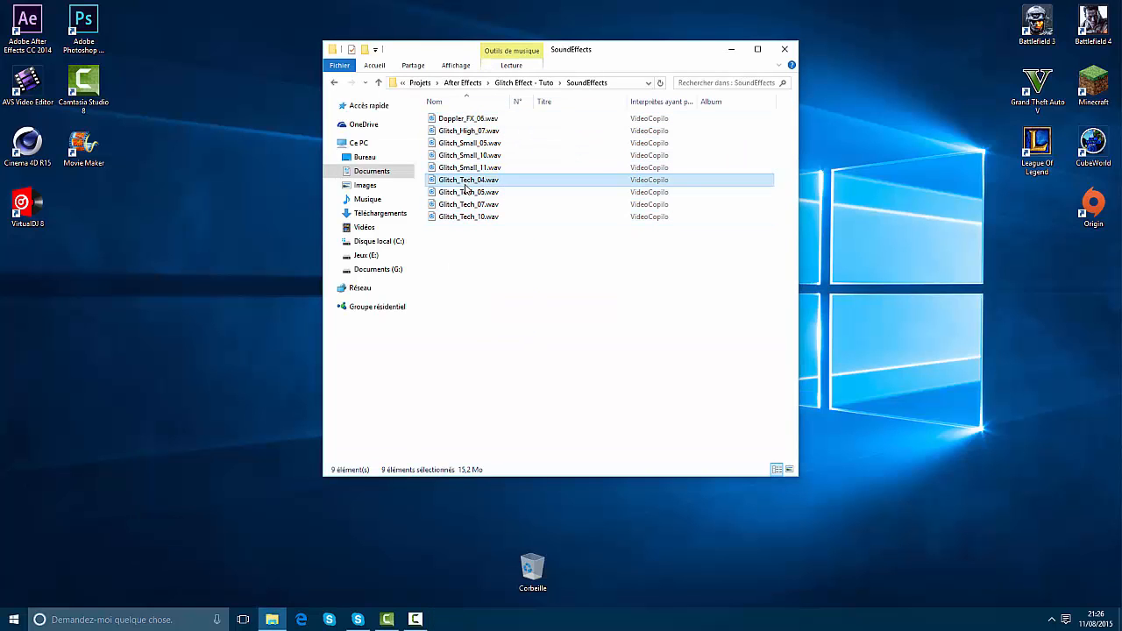
double_click(467, 181)
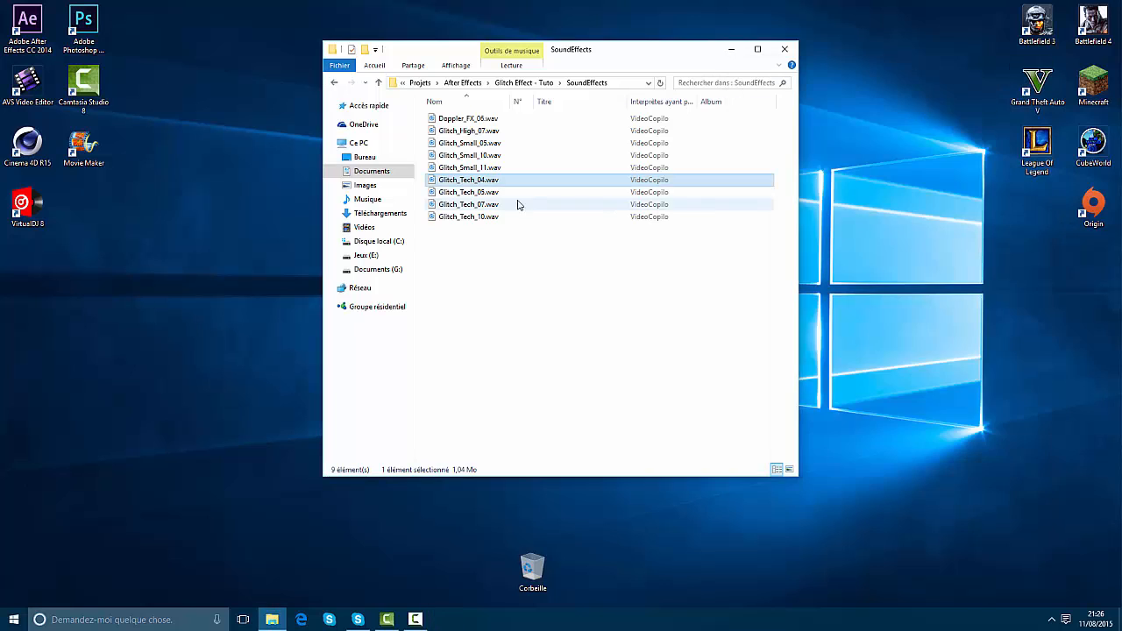
double_click(509, 156)
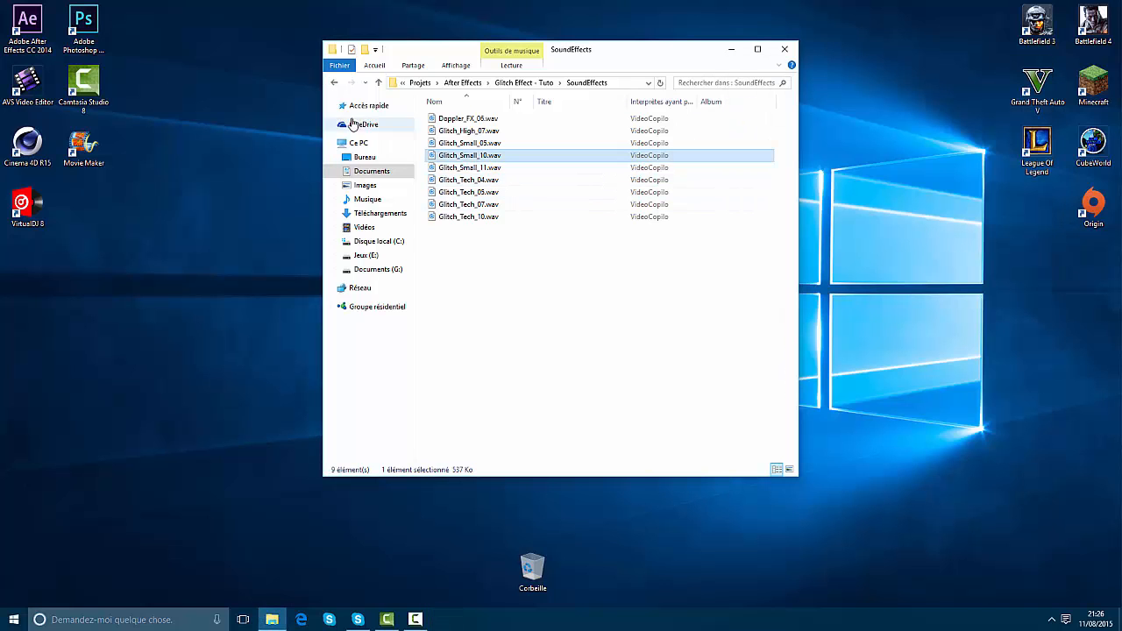
click(334, 83)
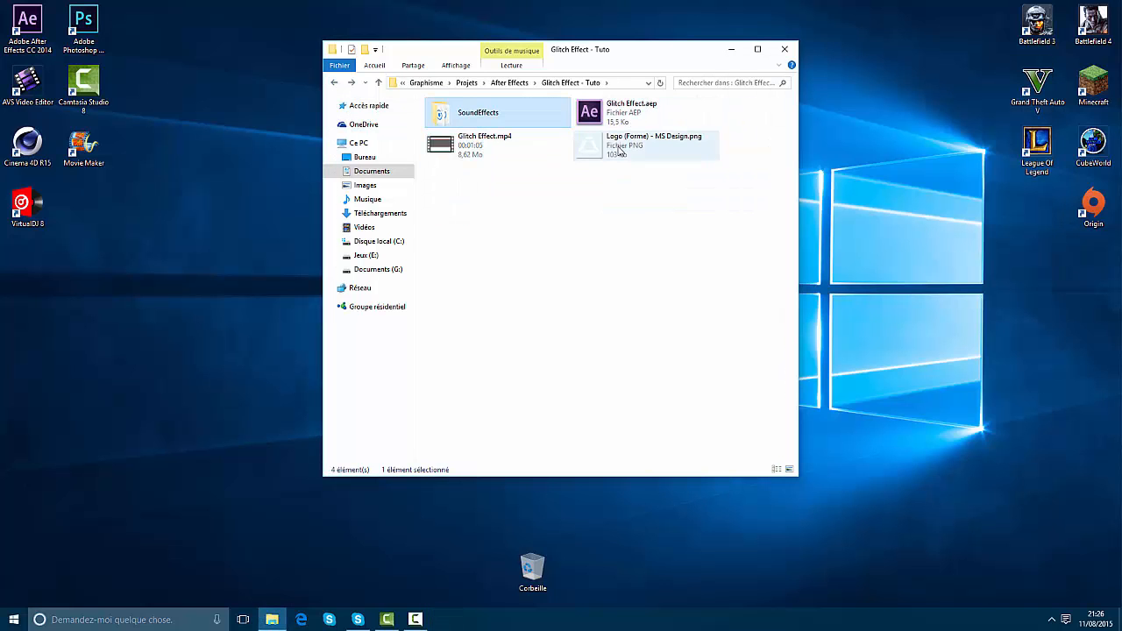
double_click(619, 149)
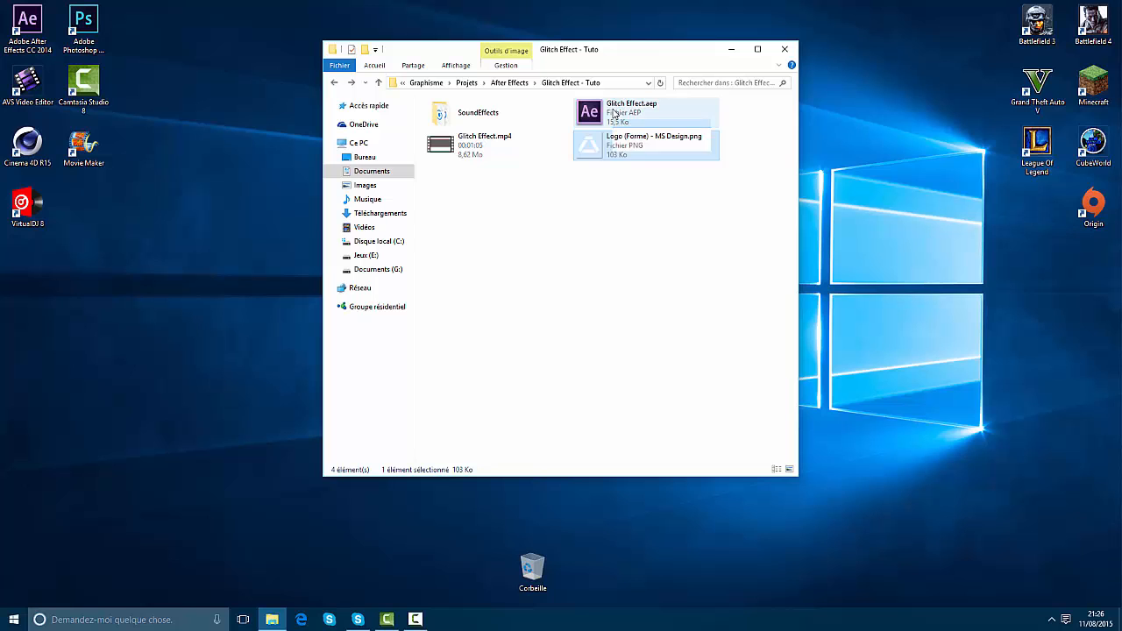
Open the Glitch Effect.aep project in After Effects and dismiss the duplicate-effects alert.
double_click(613, 113)
drag(592, 55, 566, 19)
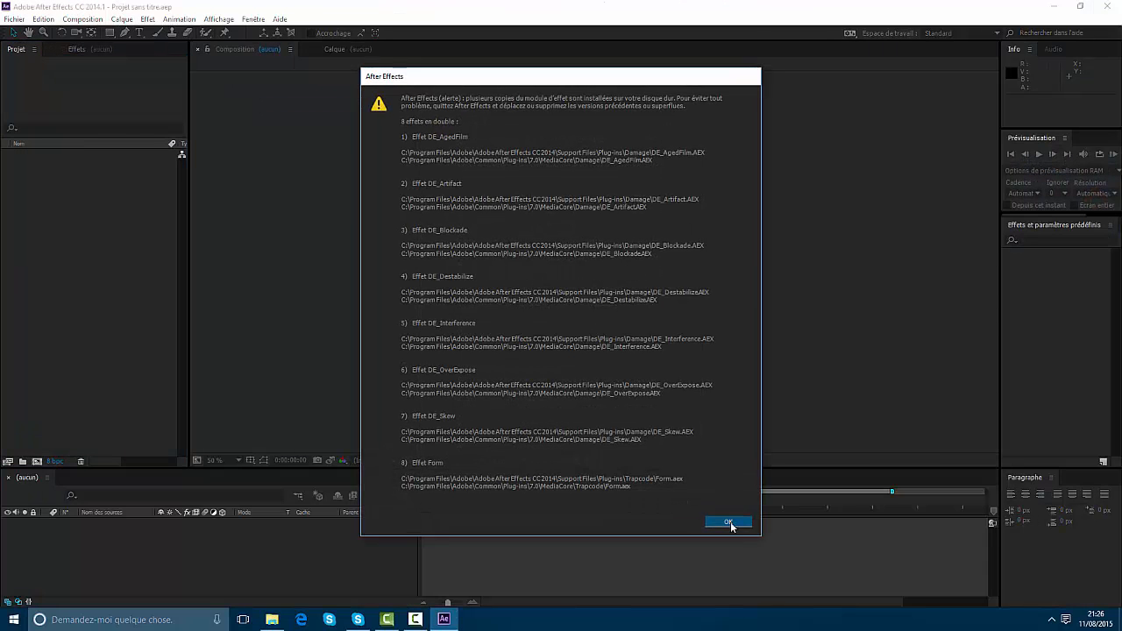
click(729, 522)
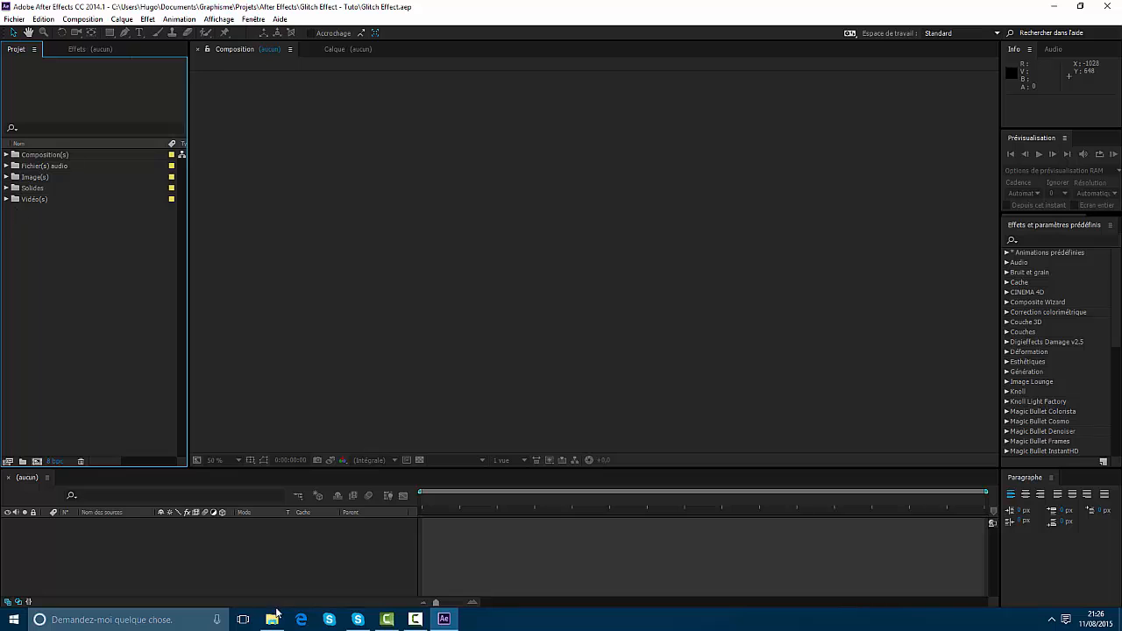
Import Glitch Effect.mp4 into the project's Vidéo(s) folder and Logo (Forme) - MS Design.png into the Image(s) folder.
click(273, 619)
click(476, 124)
drag(476, 124, 68, 200)
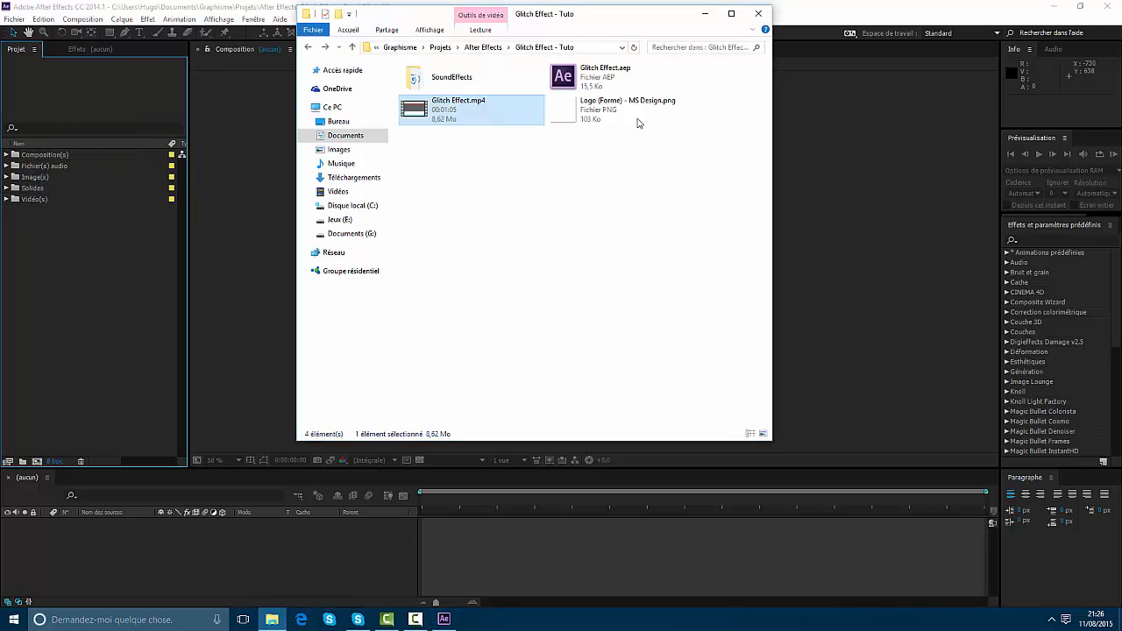
drag(614, 107, 66, 177)
Import all the WAV files from SoundEffects into the Fichier(s) audio folder and expand the Vidéo(s) and Image(s) folders.
double_click(451, 77)
key(ctrl+a)
drag(439, 131, 81, 165)
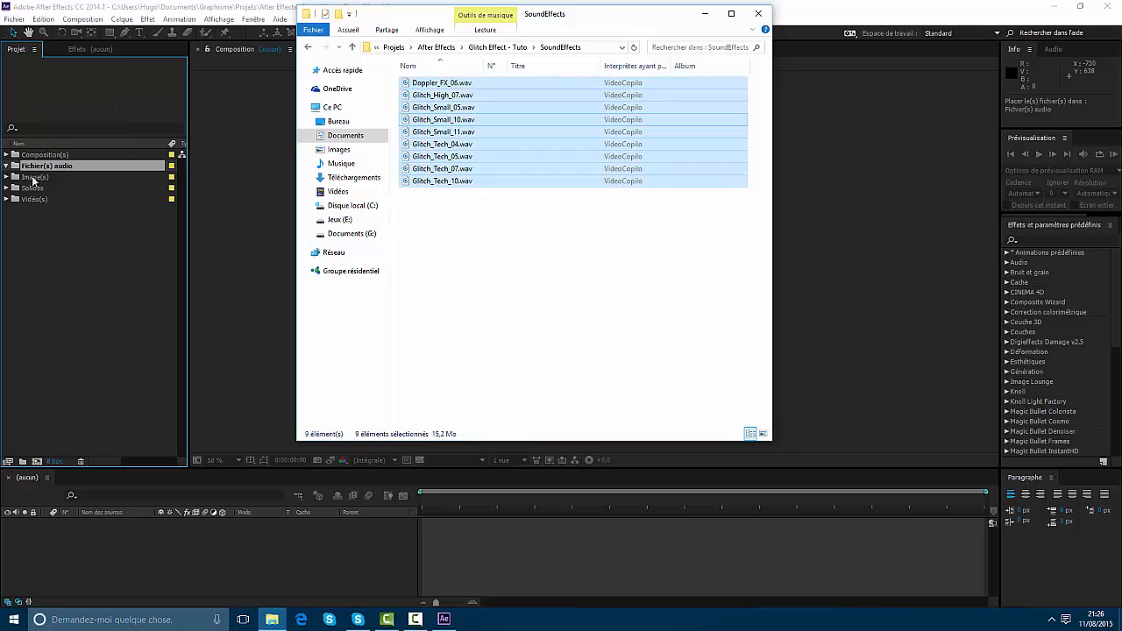
click(32, 167)
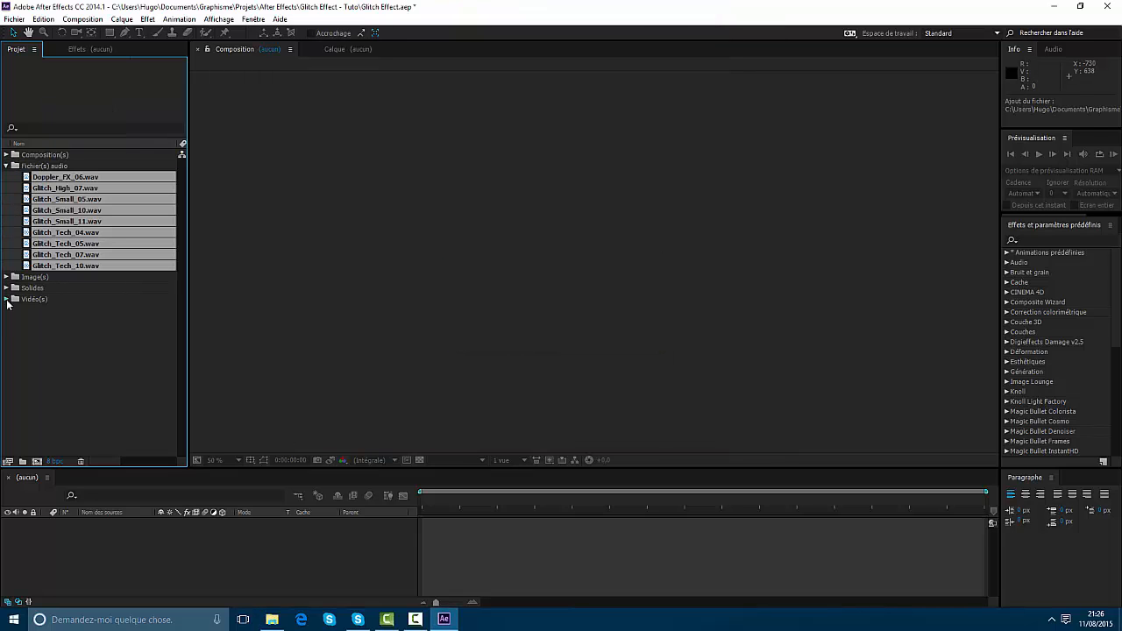
click(6, 299)
click(6, 277)
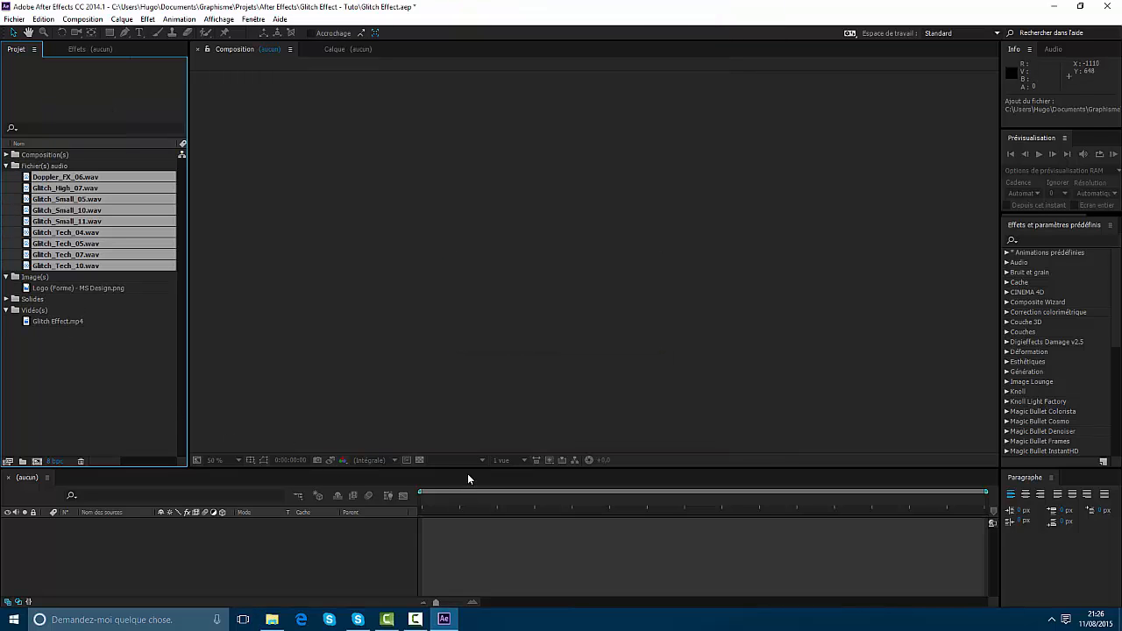
Enlarge the timeline area and create an HDTV 1080 29,97 composition named Glitch Effect, lasting 10 seconds.
drag(476, 472, 476, 361)
right_click(130, 342)
click(151, 350)
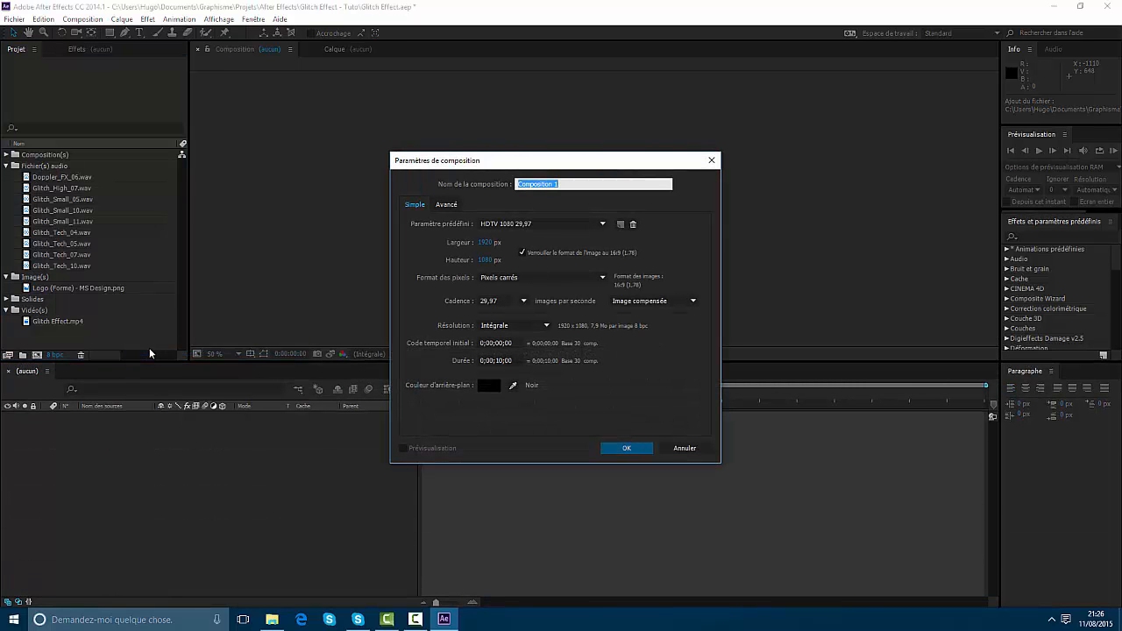
text(Glitch Effect)
key(Return)
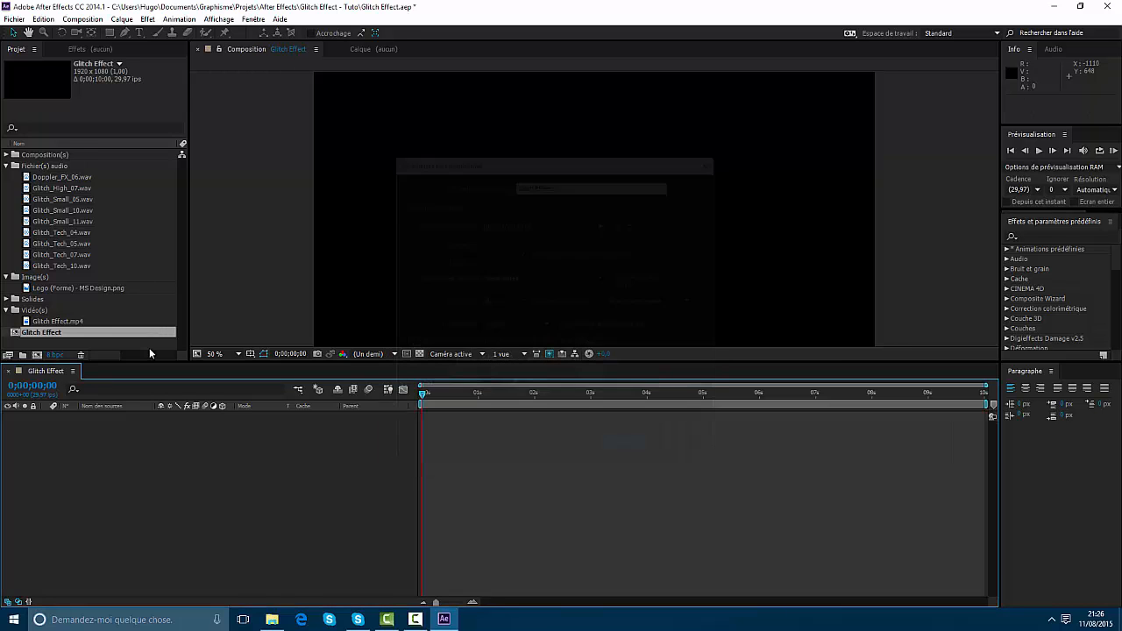
Move the Glitch Effect composition into the Composition(s) folder and expand that folder.
drag(52, 335, 28, 160)
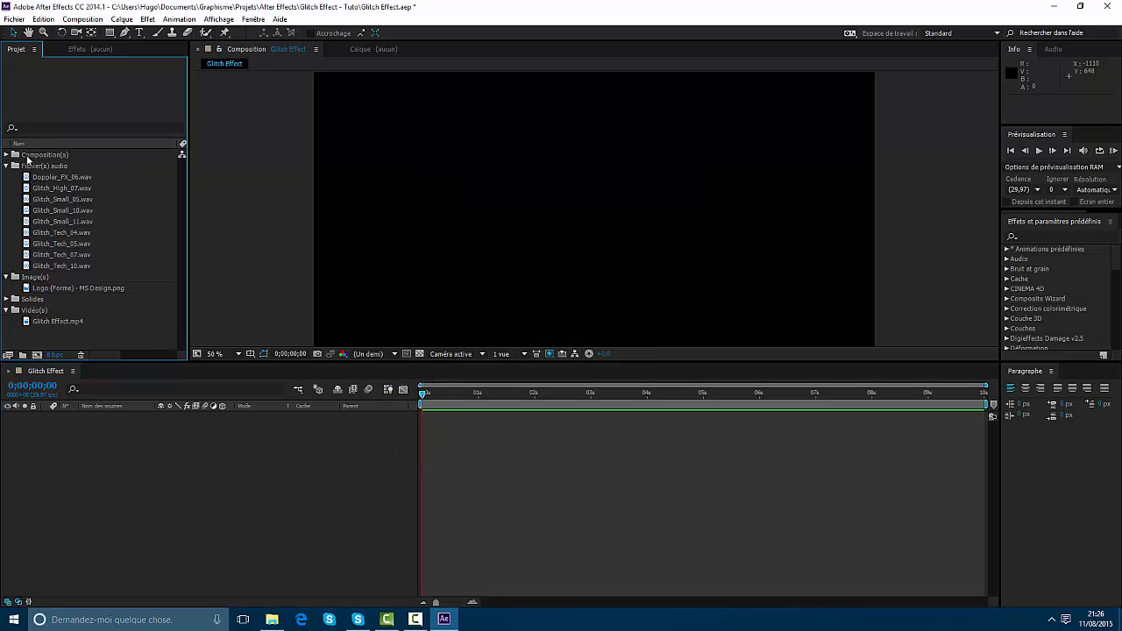
click(5, 155)
click(34, 166)
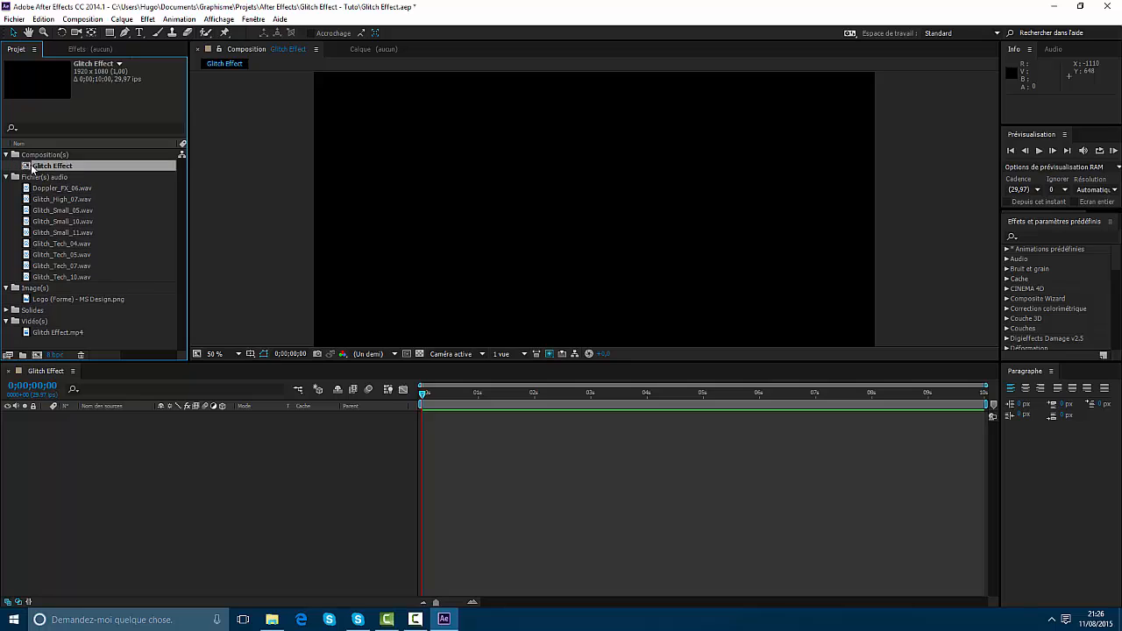
click(559, 538)
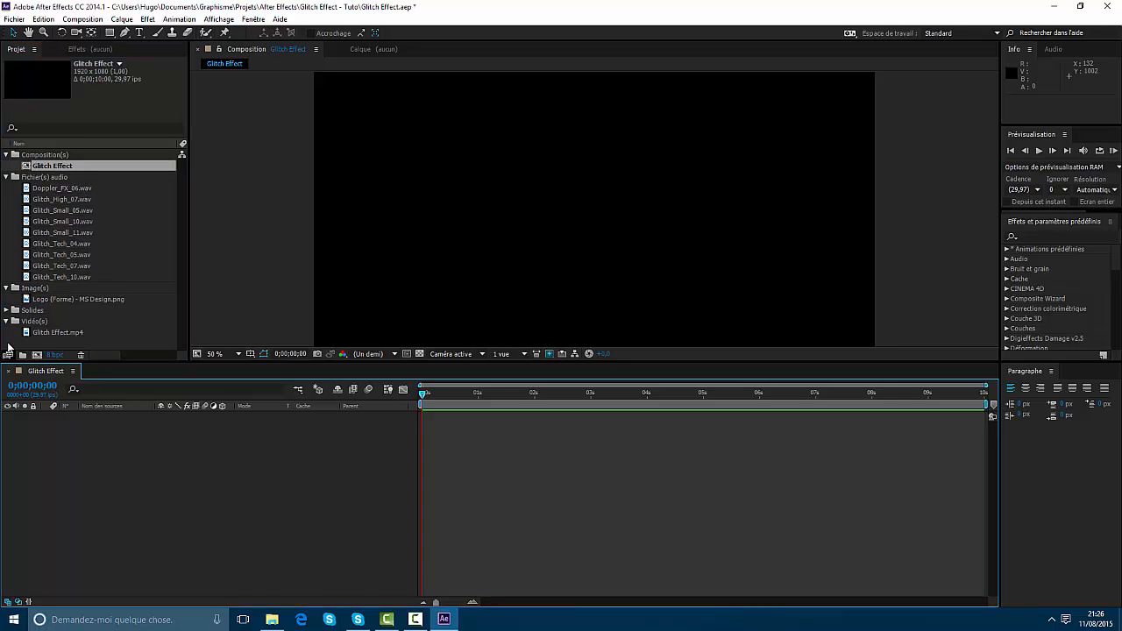
Add the logo PNG to the Glitch Effect composition, starting at time zero, and scale it to 11,7%.
click(77, 332)
drag(67, 304, 409, 405)
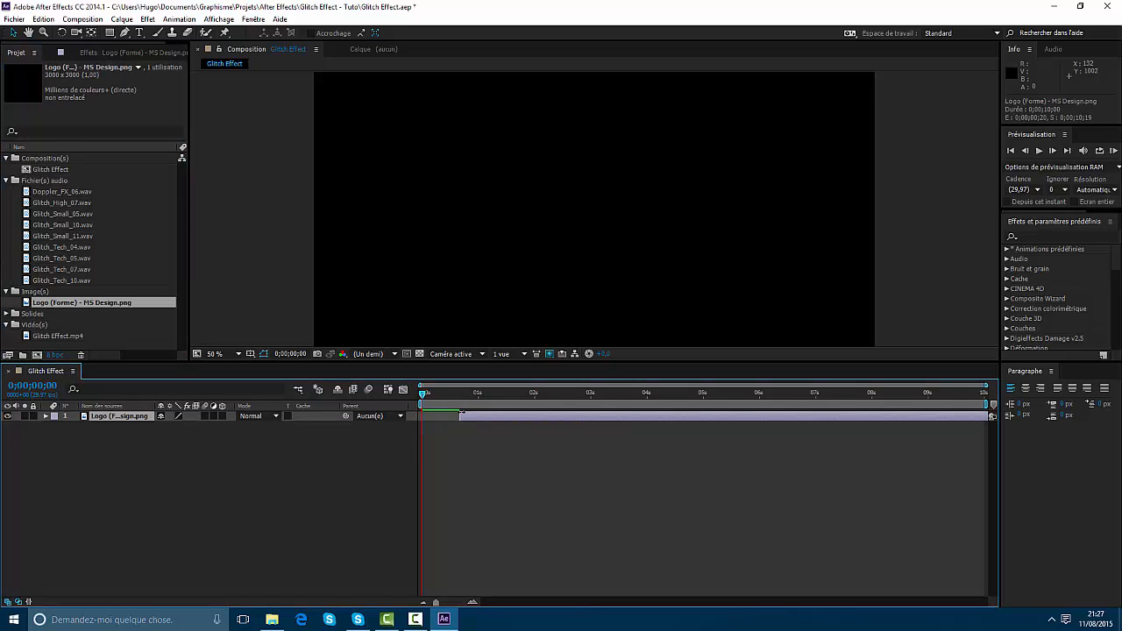
key(s)
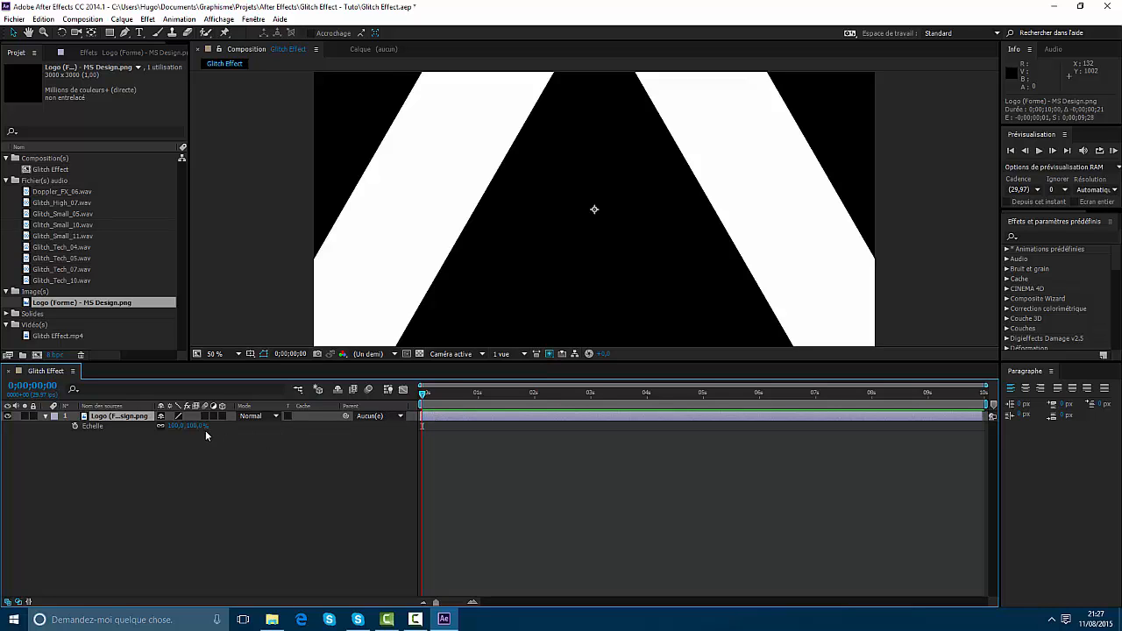
mouse_move(206, 431)
mouse_down()
mouse_move(140, 430)
mouse_move(224, 436)
mouse_up()
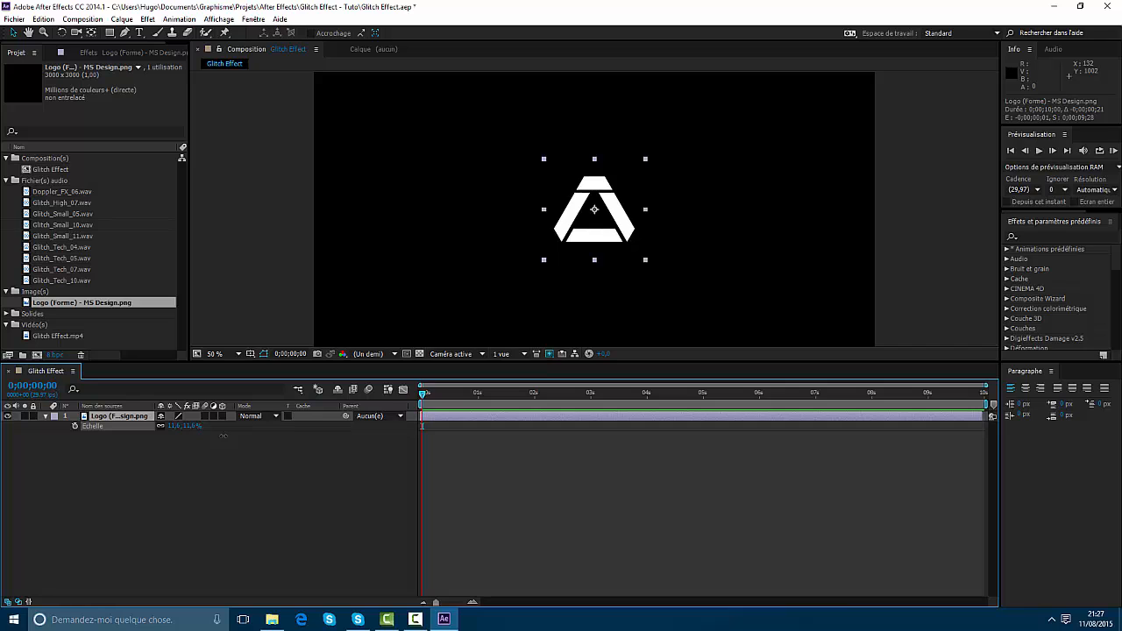
click(373, 460)
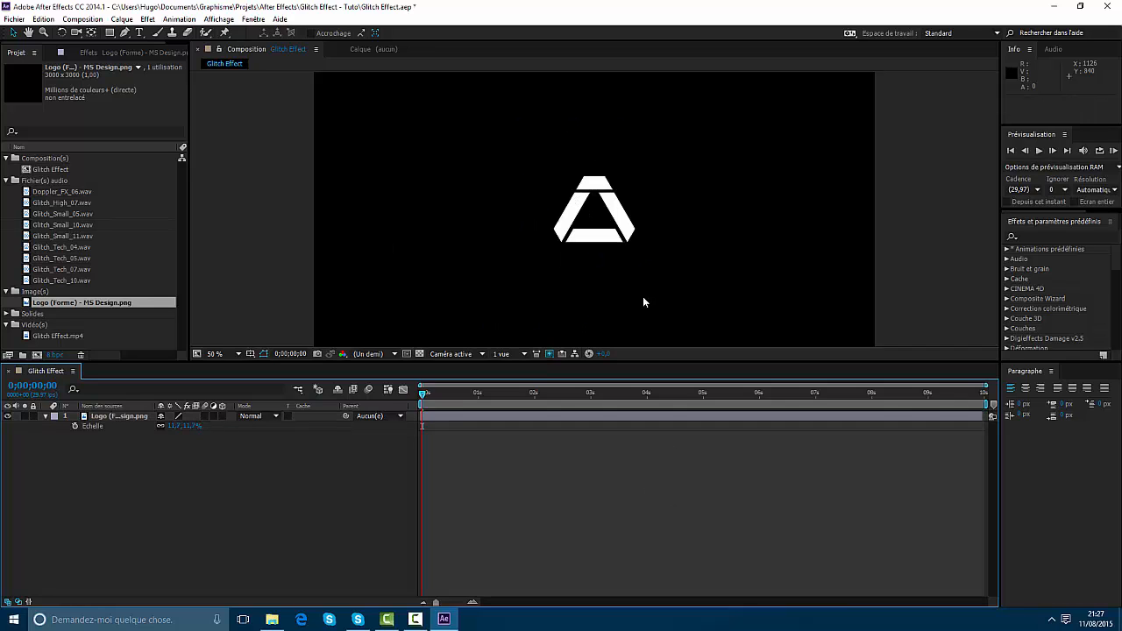
Place the Glitch Effect.mp4 video above the logo layer from time zero and scale it to 150% to fill the frame.
drag(62, 336, 443, 414)
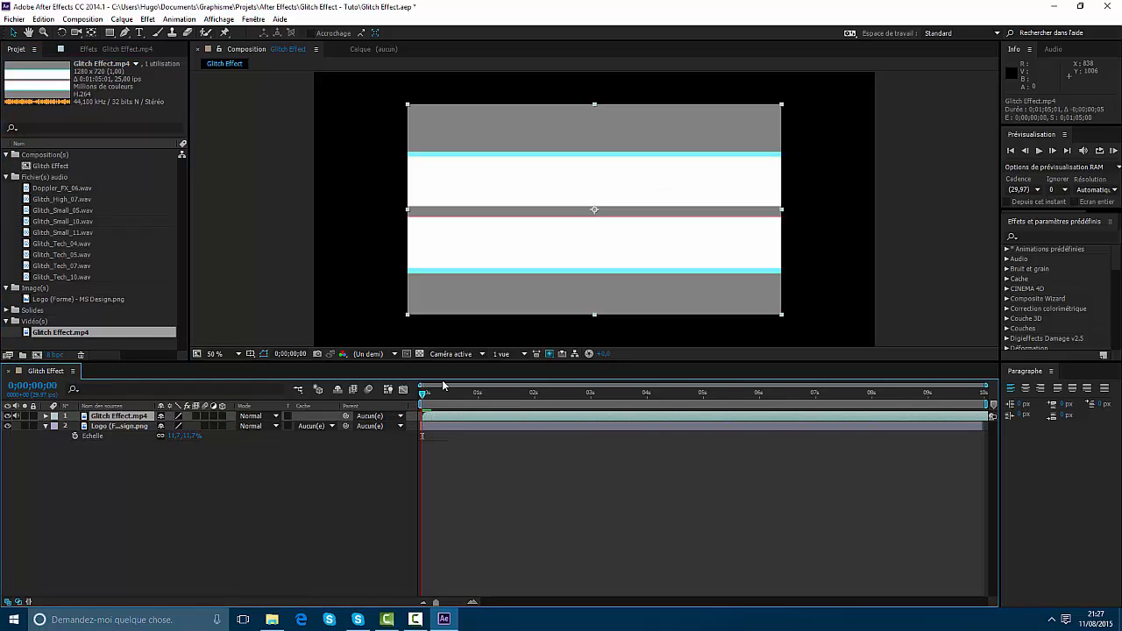
key(comma)
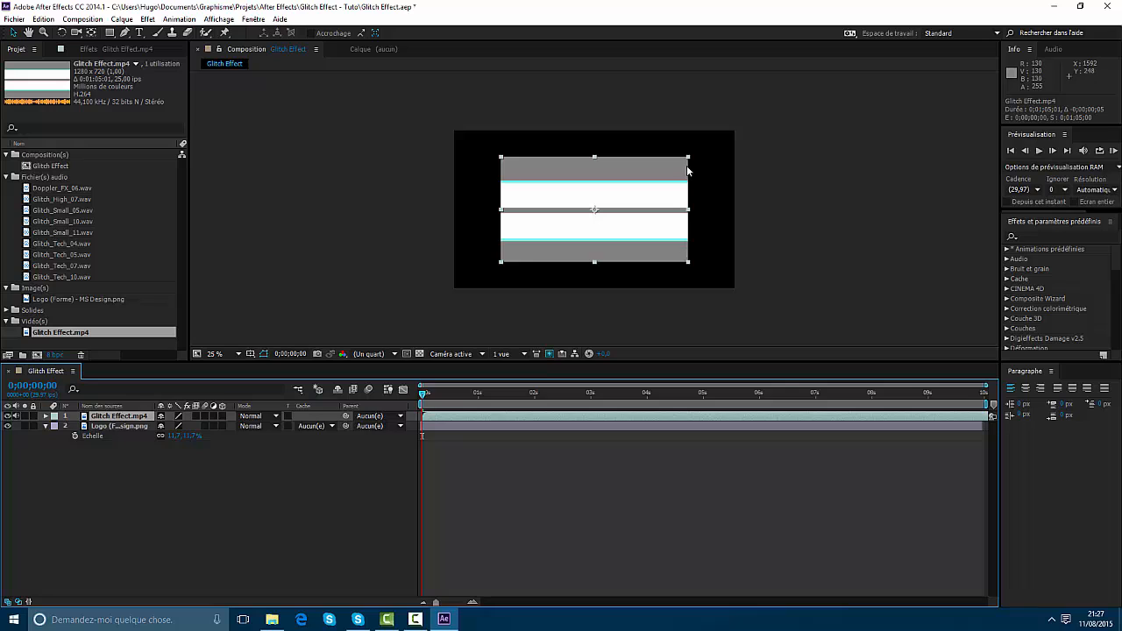
key(s)
drag(188, 426, 463, 414)
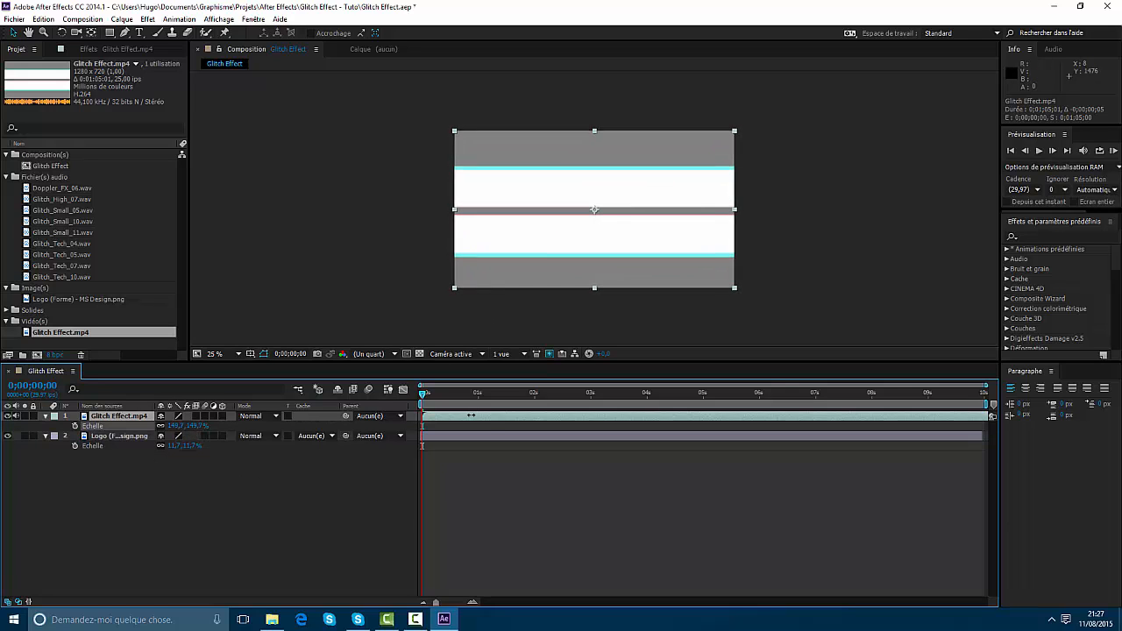
click(548, 456)
key(period)
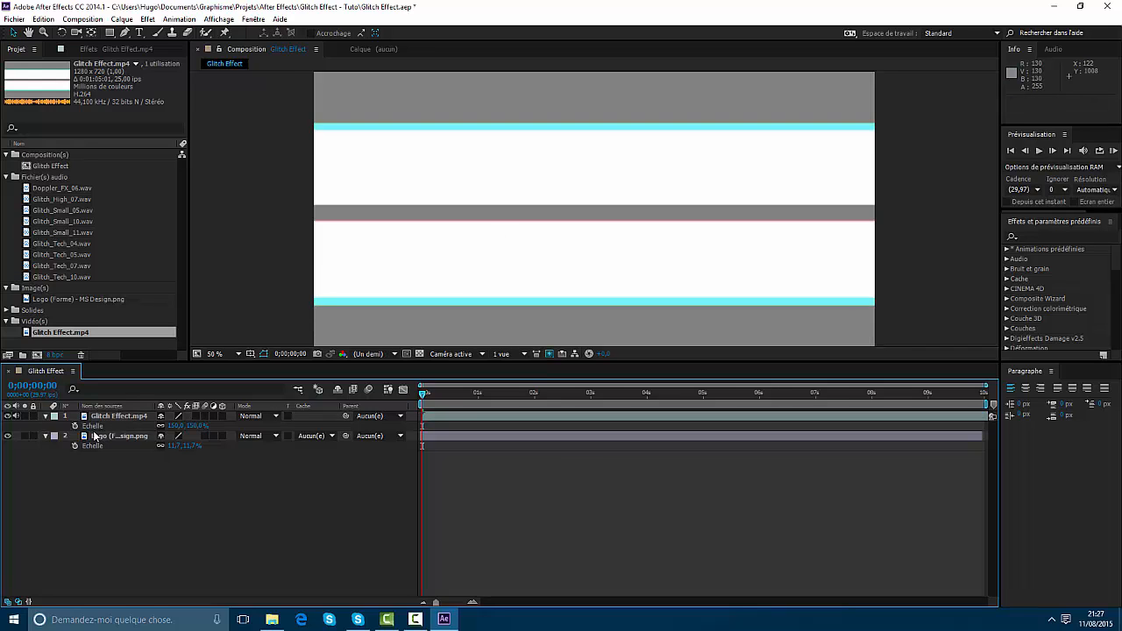
Toggle the visibility of the Glitch Effect.mp4 layer to compare, and leave the layer hidden.
click(8, 416)
click(8, 416)
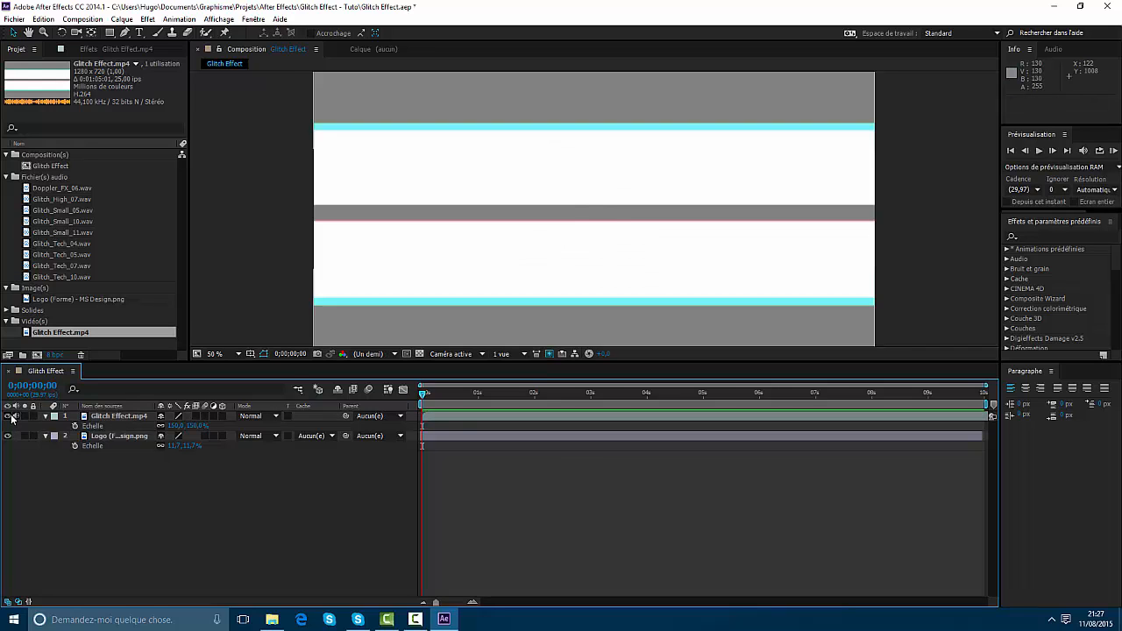
click(8, 416)
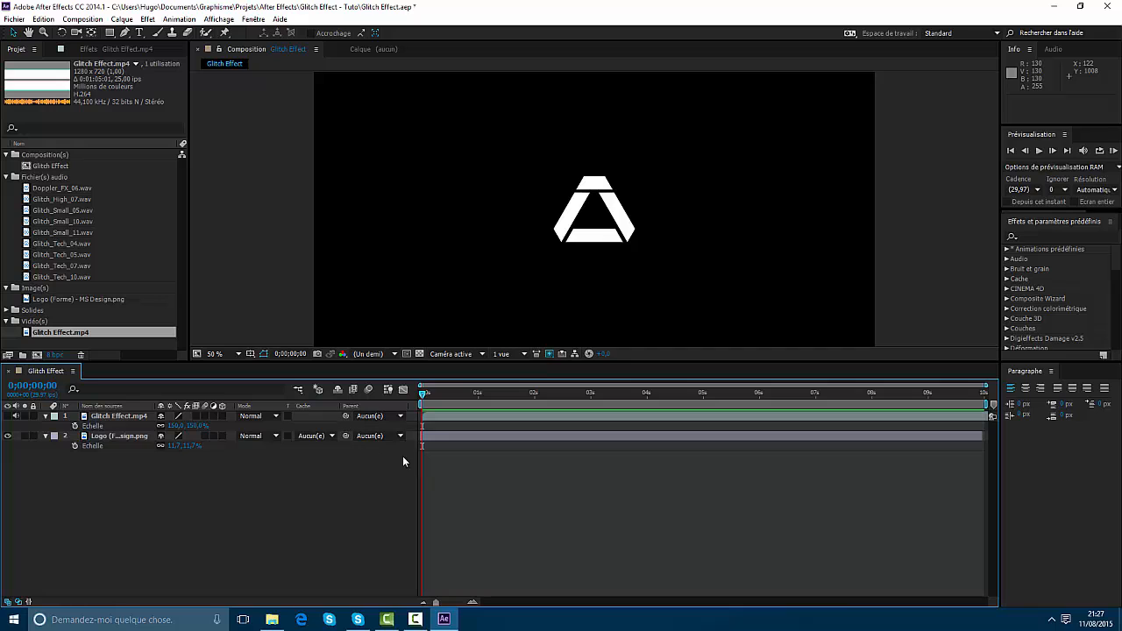
Create an adjustment layer at the top of the composition and name it Glitch Effecrt.
right_click(469, 476)
mouse_move(517, 356)
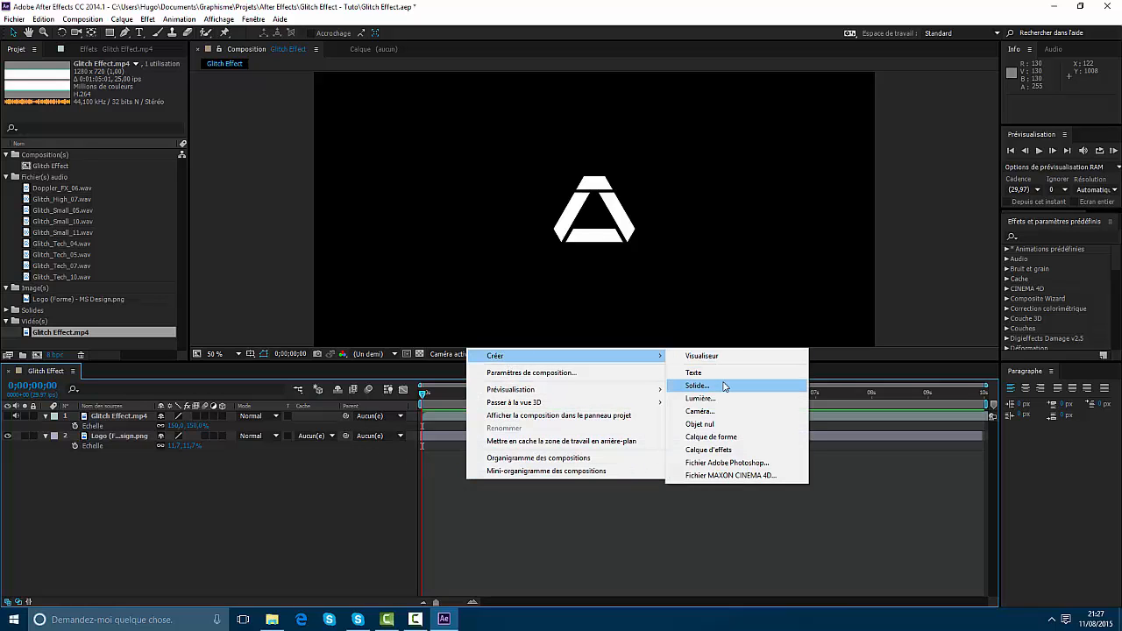
click(737, 450)
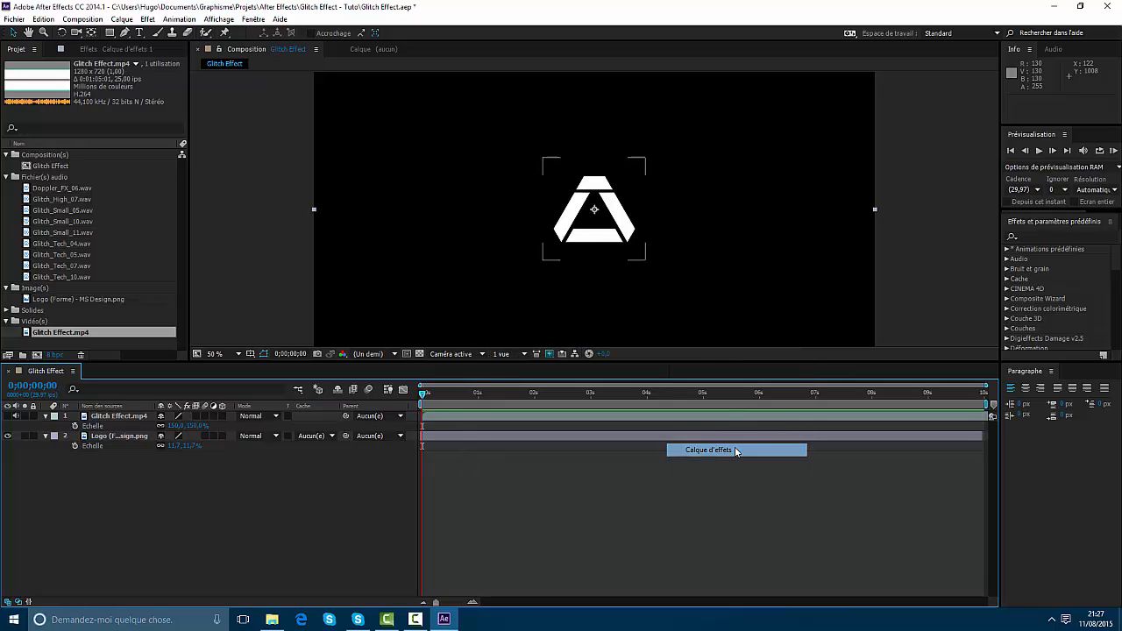
key(Return)
text(g)
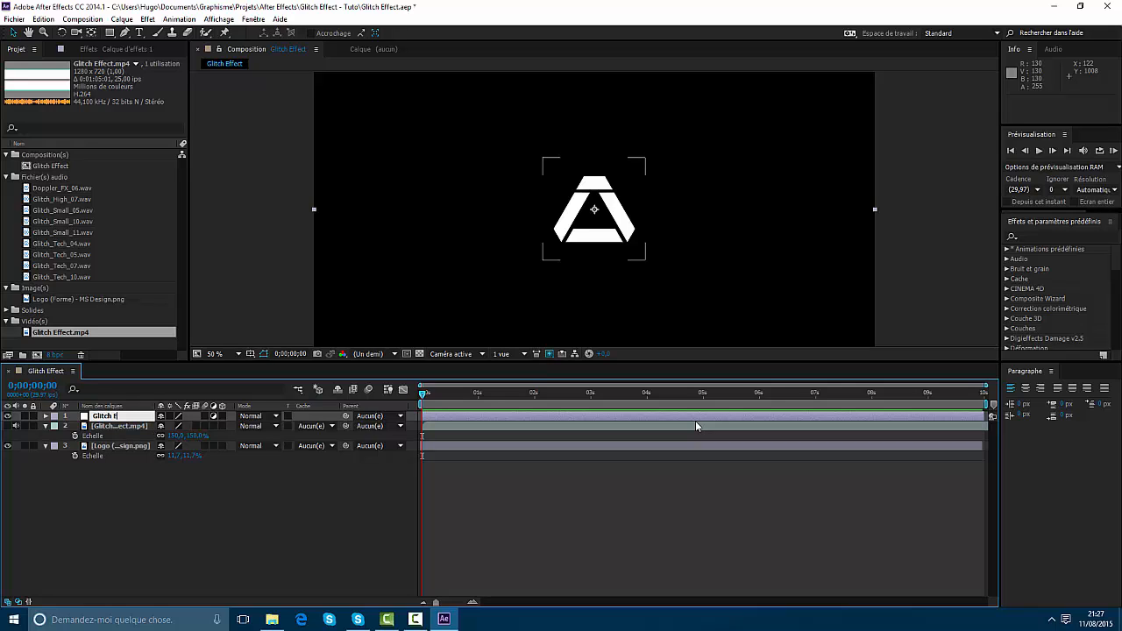
text(litch Effect)
key(Return)
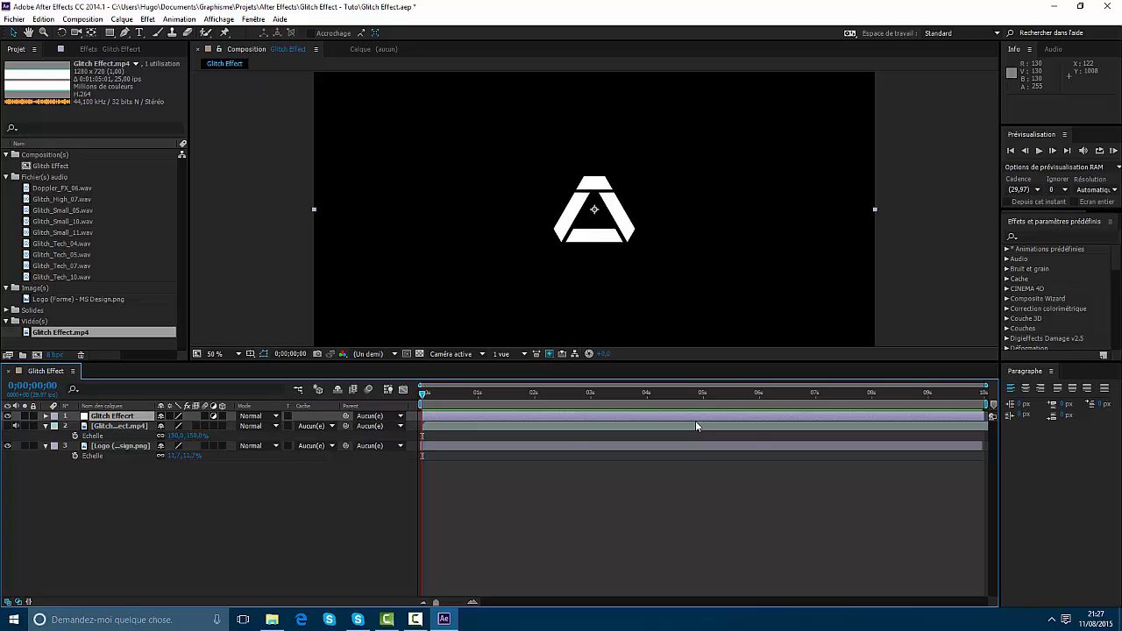
Apply the Dispersion distortion effect to the adjustment layer and set its reference layer to Glitch Effect.mp4.
right_click(547, 416)
mouse_move(614, 313)
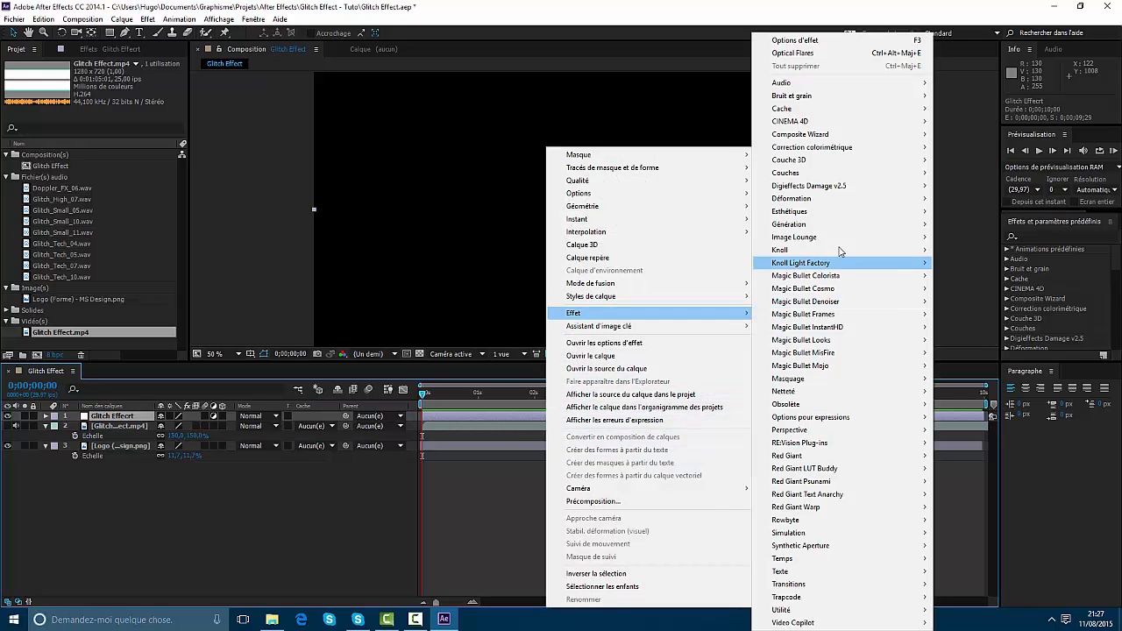
mouse_move(792, 203)
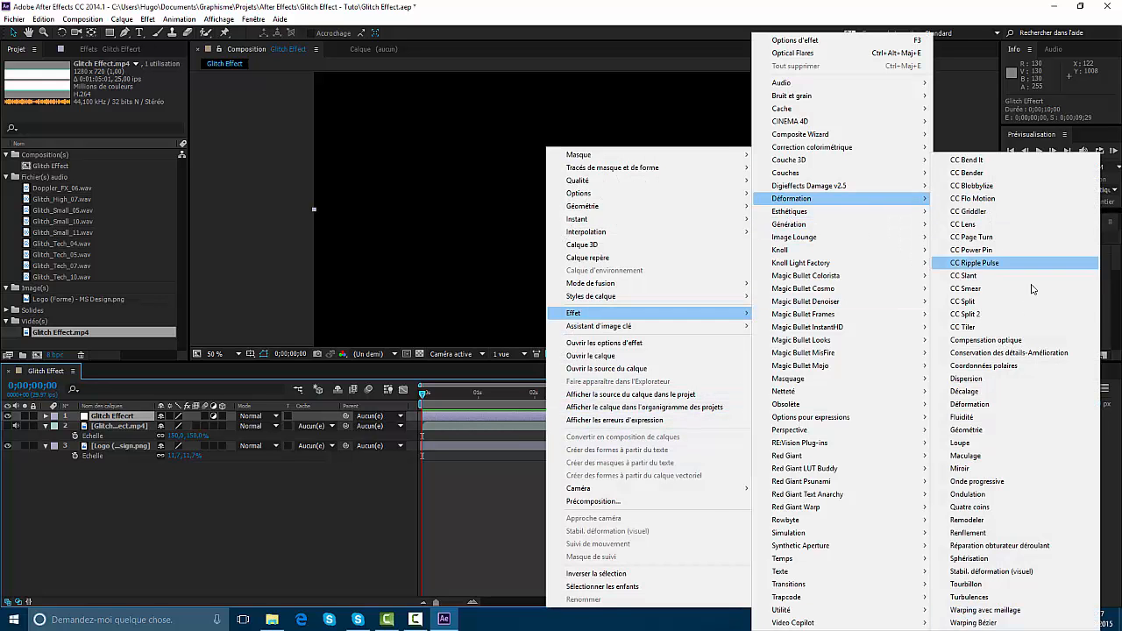
click(966, 378)
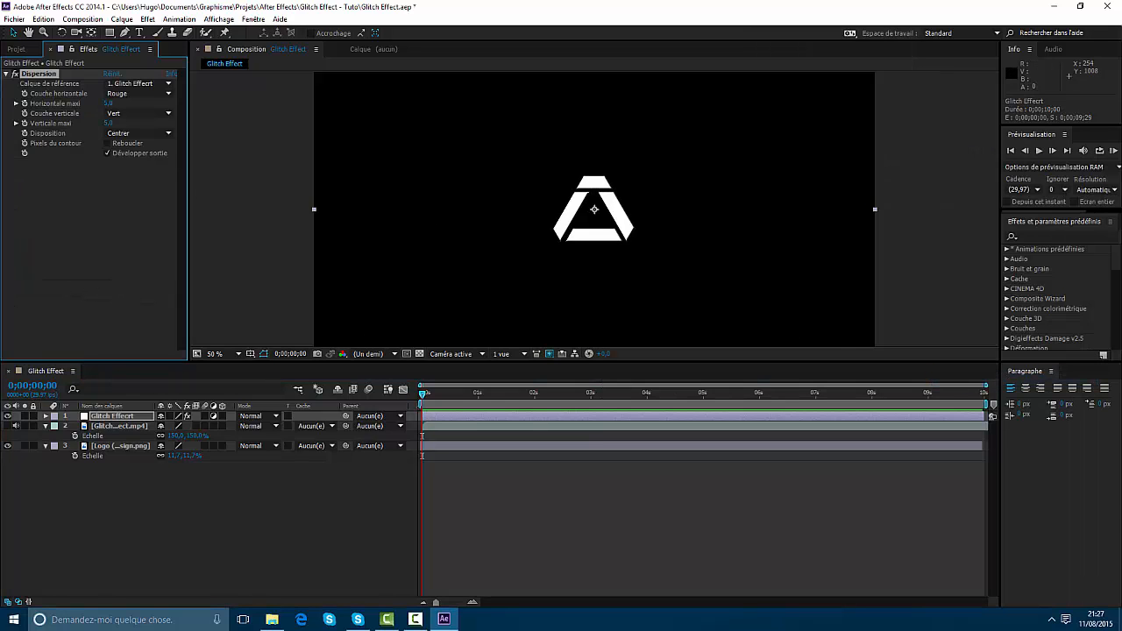
drag(423, 393, 479, 409)
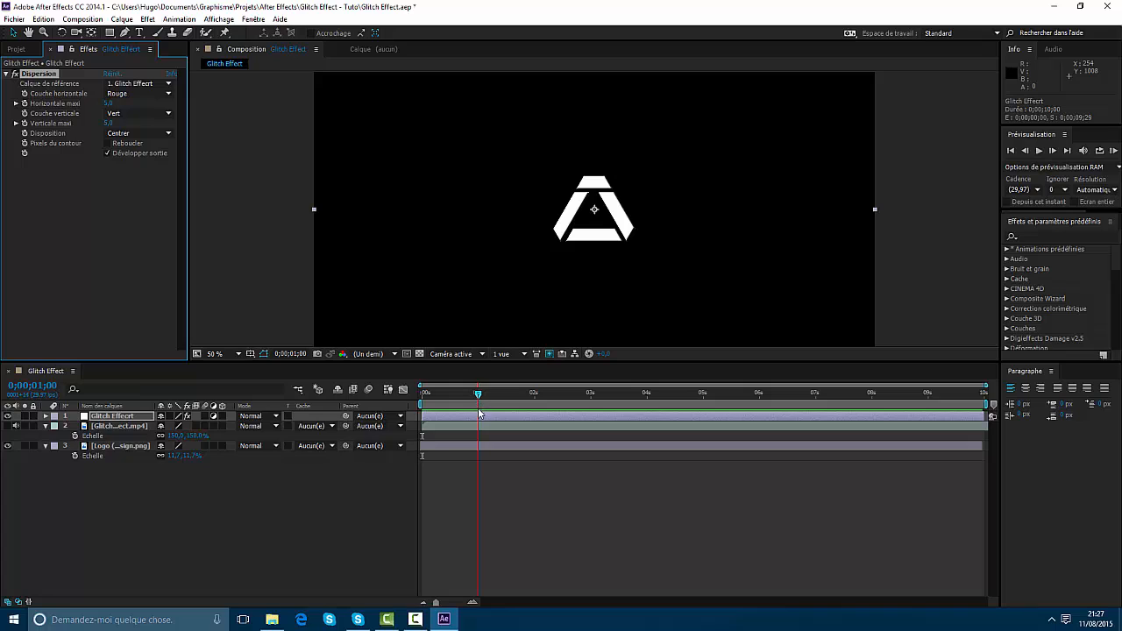
click(127, 84)
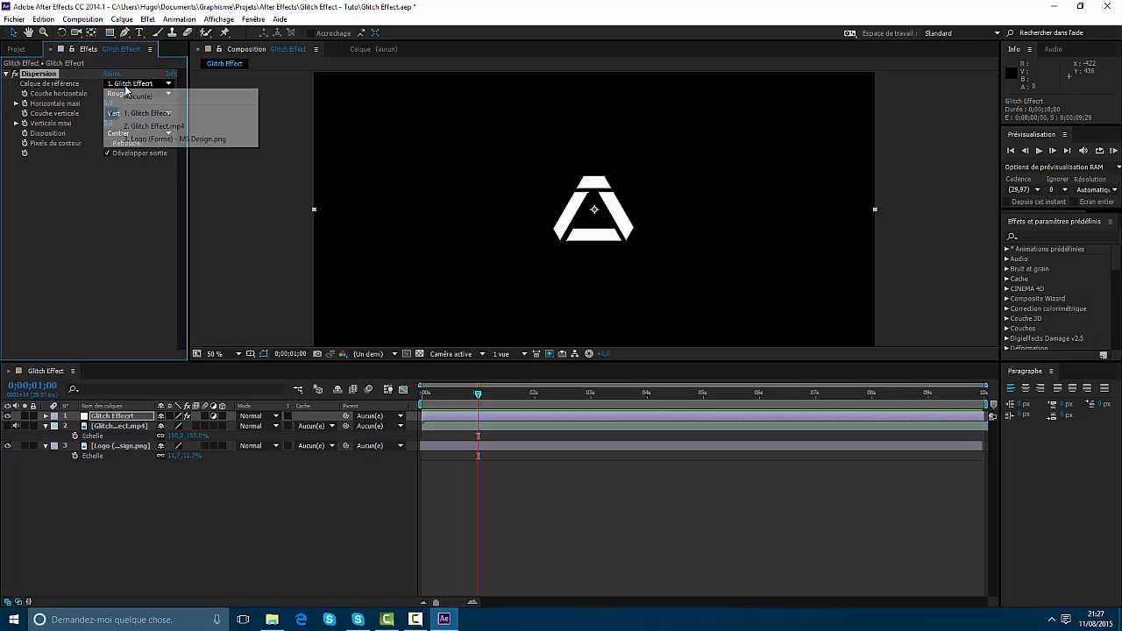
click(158, 126)
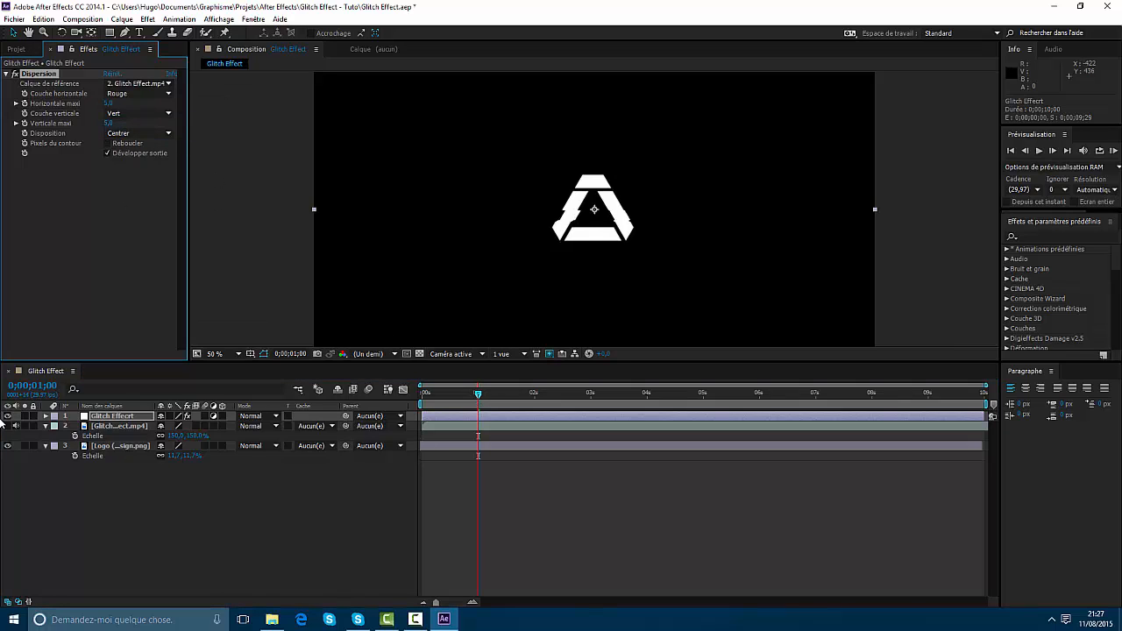
Briefly show the Glitch Effect.mp4 layer, hide it again, and check that layer as the Dispersion effect's reference.
click(7, 426)
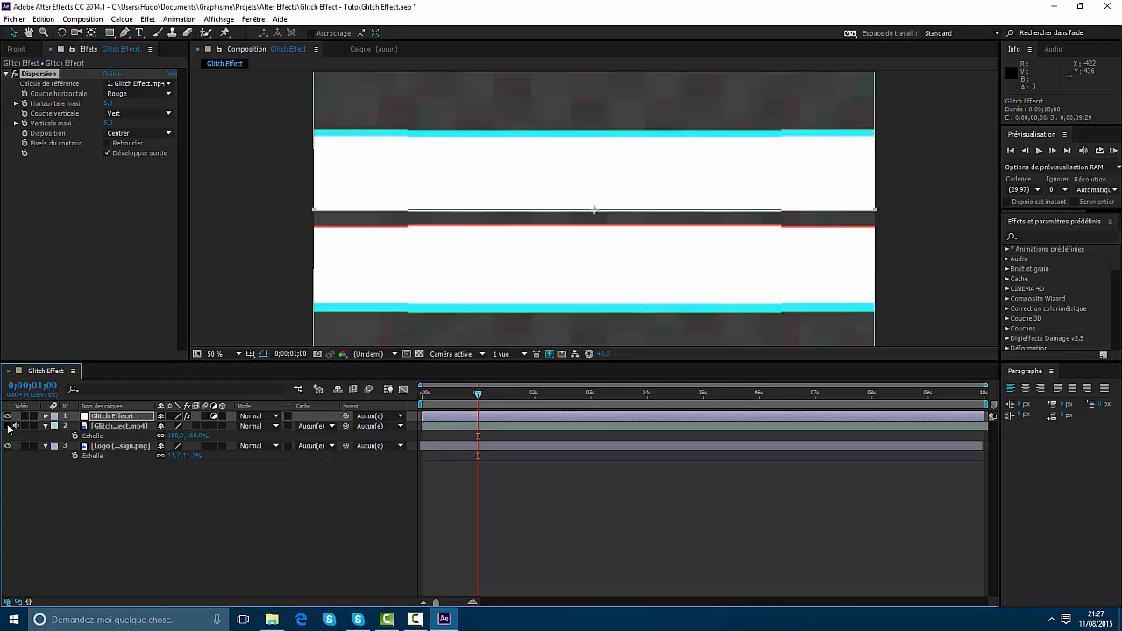
click(8, 426)
click(113, 429)
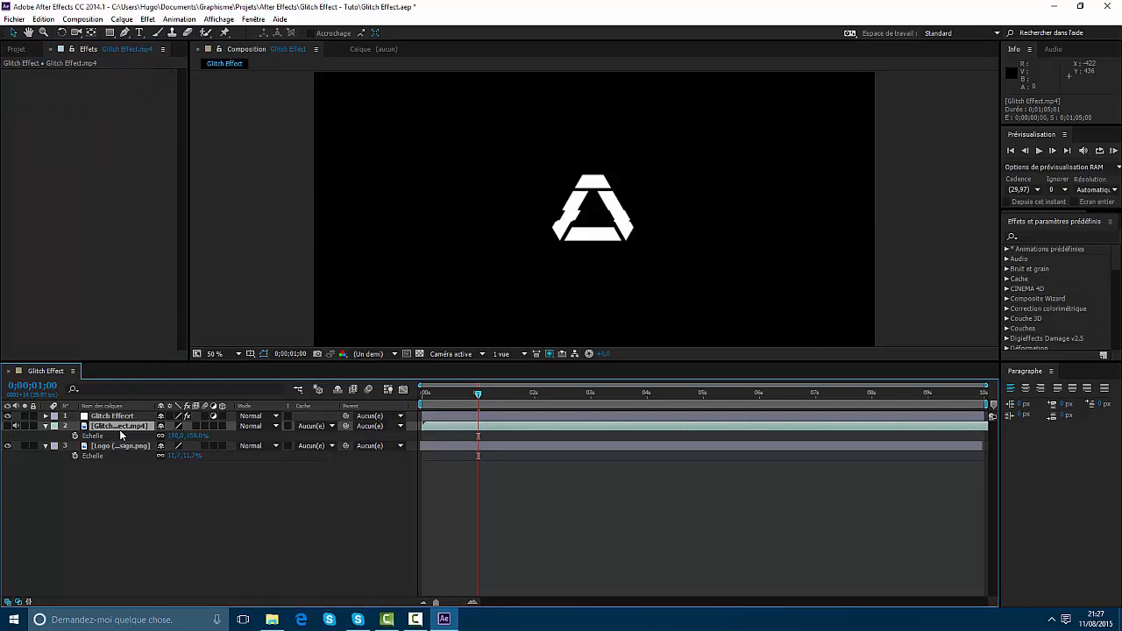
click(106, 417)
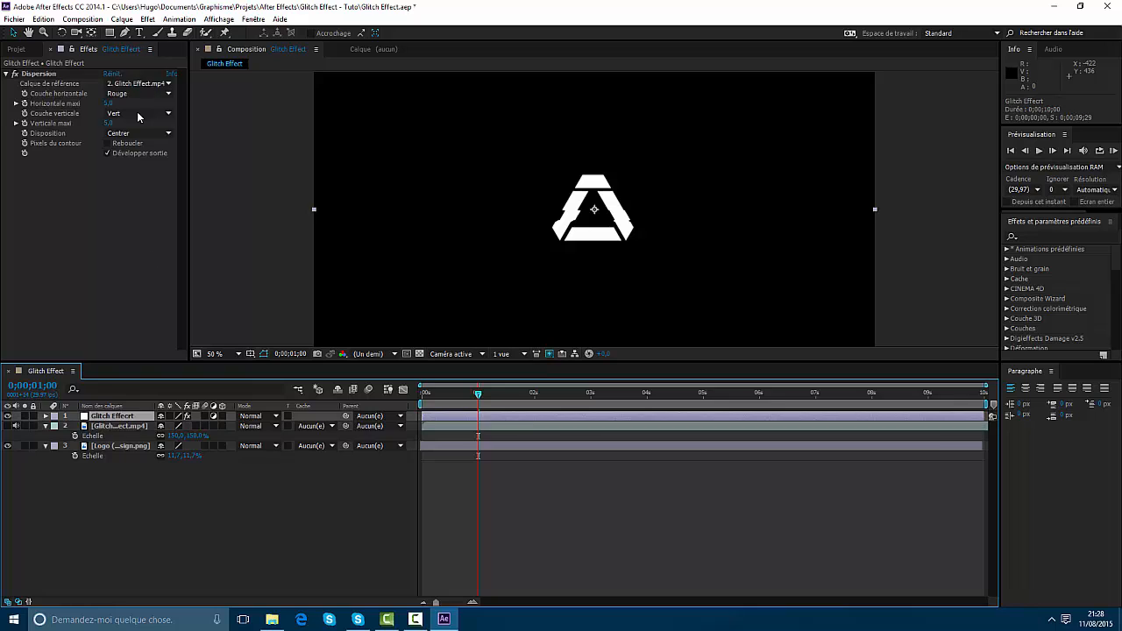
click(137, 92)
click(140, 83)
click(151, 126)
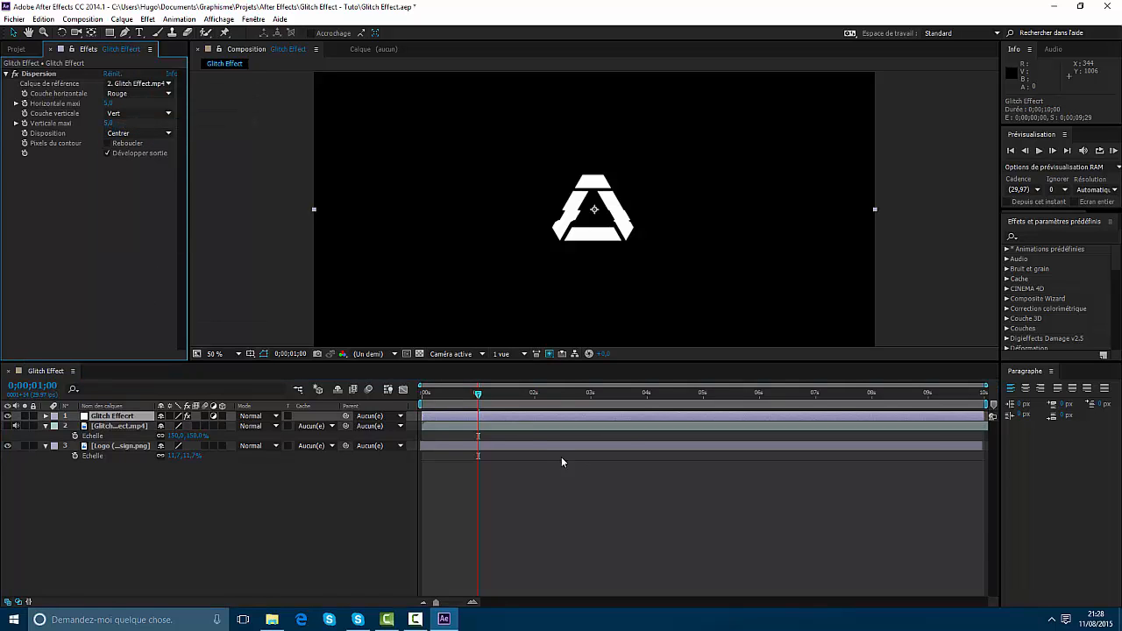
Set Dispersion's maximum horizontal displacement to about 188 and the vertical to about 123, and return the playhead to the start.
drag(508, 391, 433, 393)
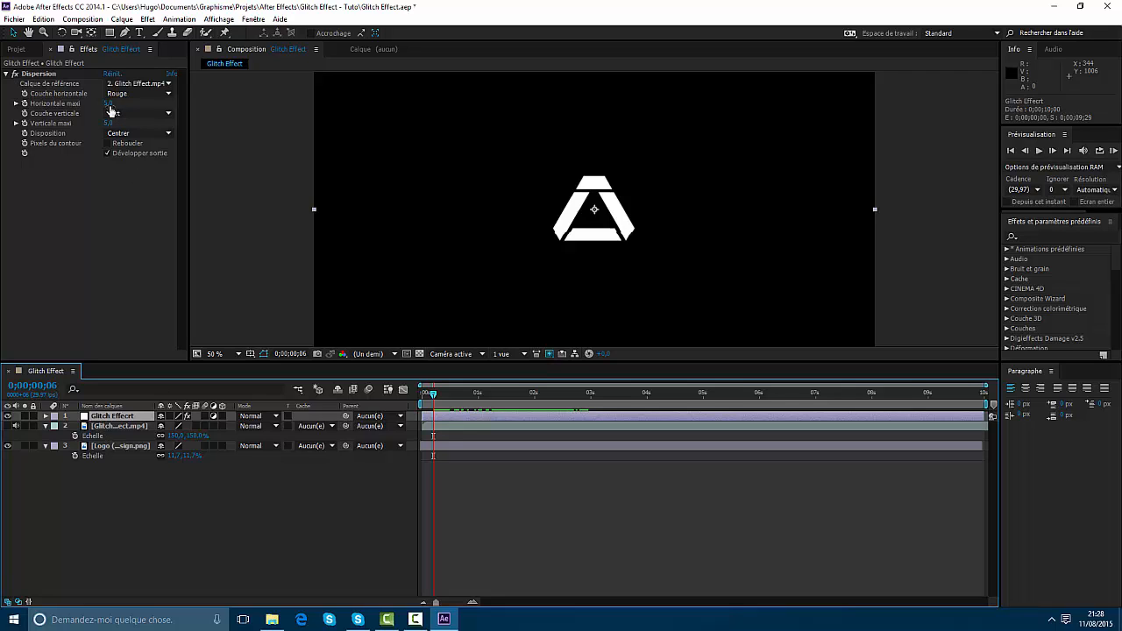
drag(108, 103, 191, 104)
drag(108, 123, 180, 123)
mouse_move(434, 394)
mouse_down()
mouse_move(579, 398)
mouse_move(424, 394)
mouse_up()
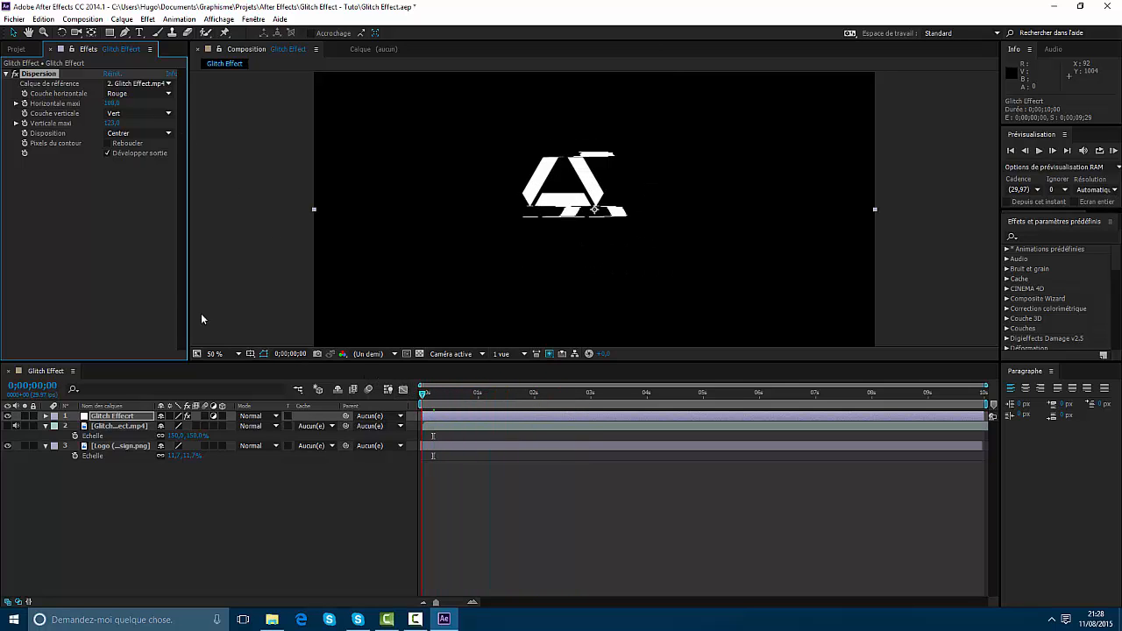
Hide the adjustment layer and look at Glitch_Small_05.wav and Glitch_High_07.wav among the project's audio files.
click(16, 50)
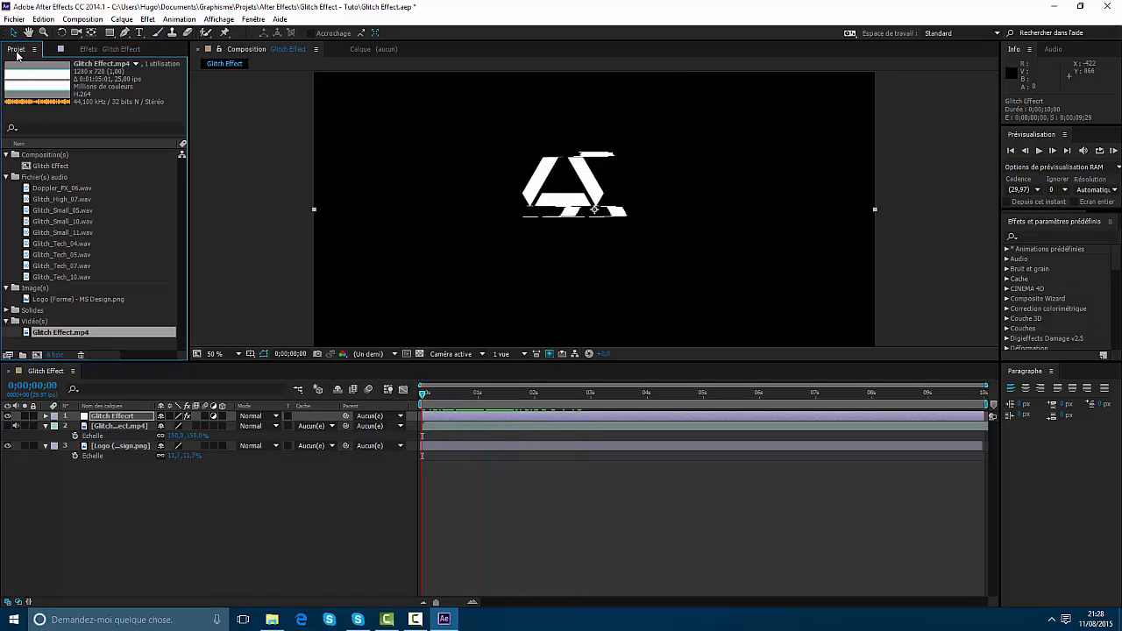
click(9, 416)
click(524, 497)
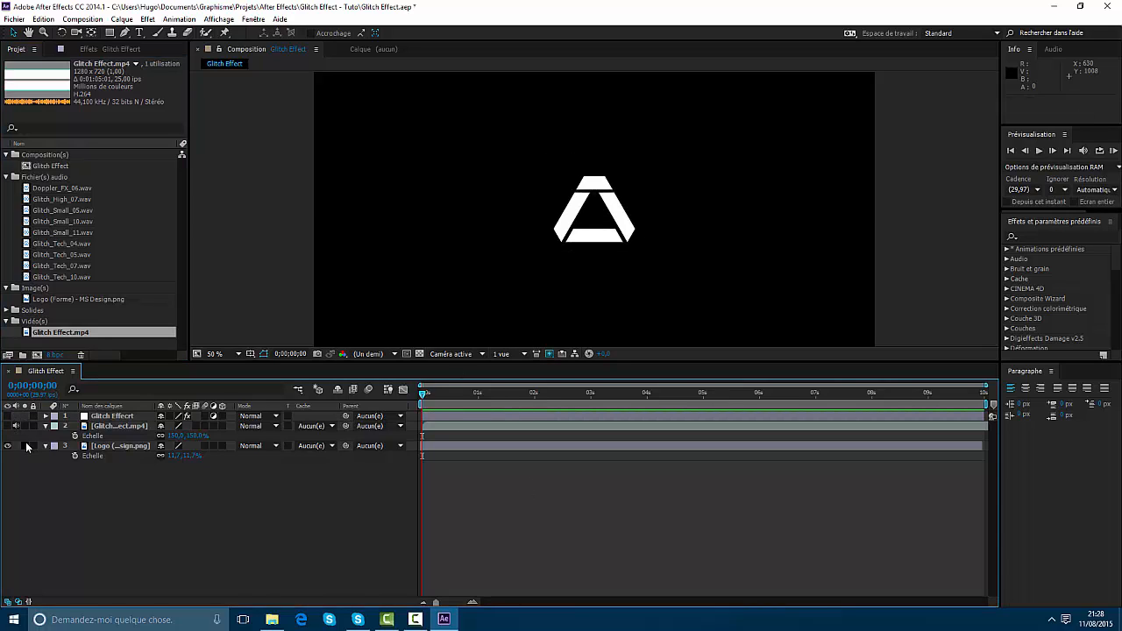
click(64, 209)
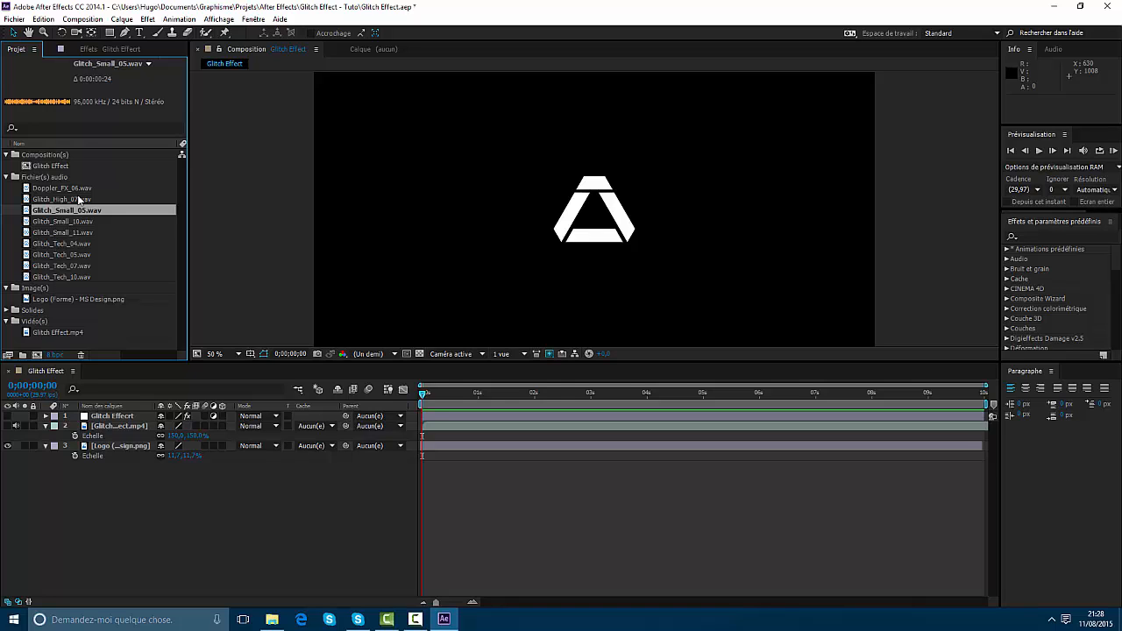
click(79, 200)
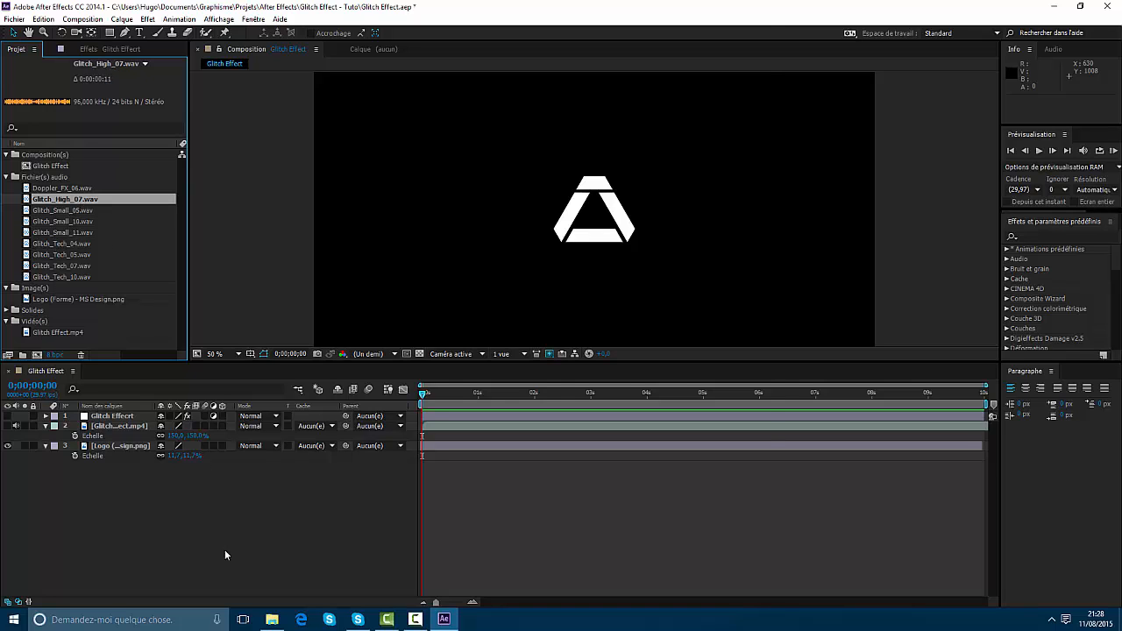
Switch to File Explorer and open the BlackBox sound library under Utilitaires > Son on the G: drive.
click(272, 620)
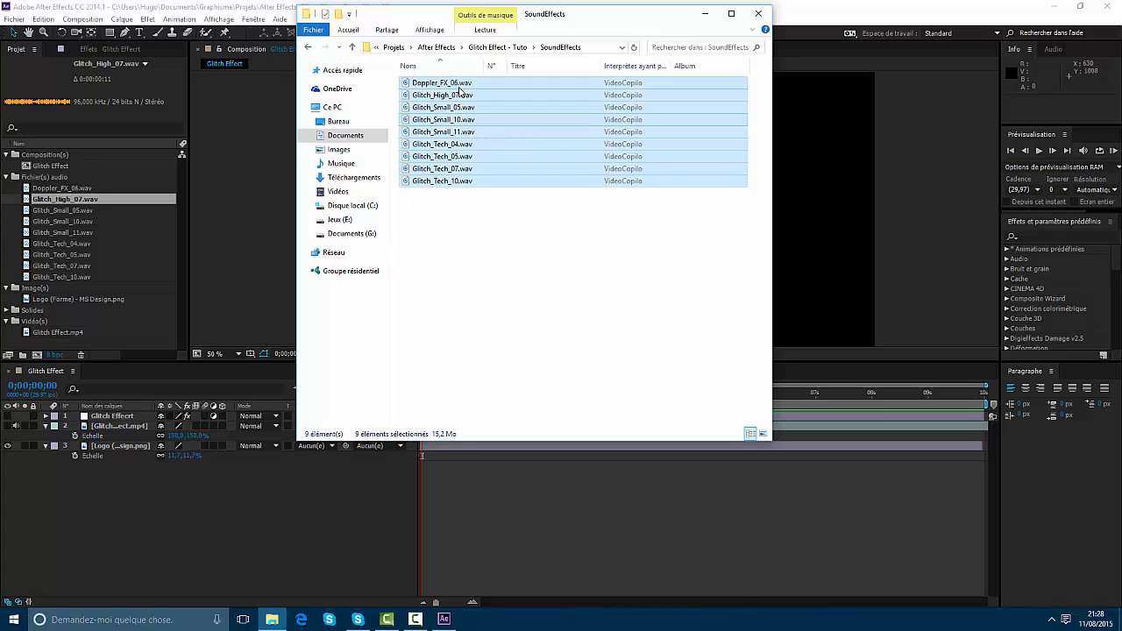
click(373, 234)
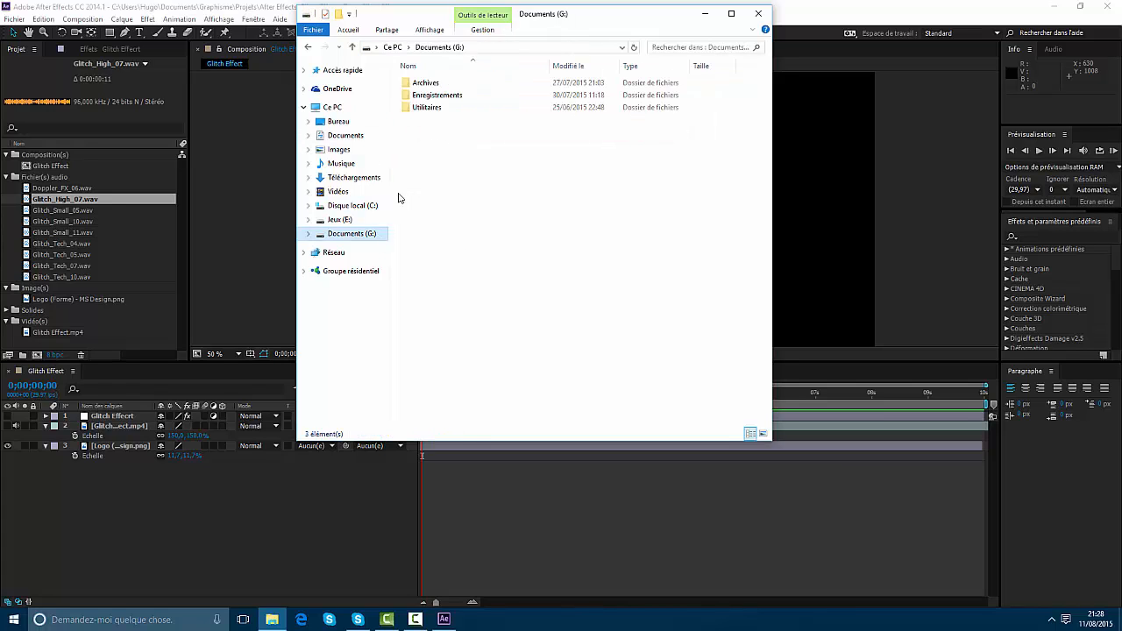
double_click(438, 108)
double_click(441, 108)
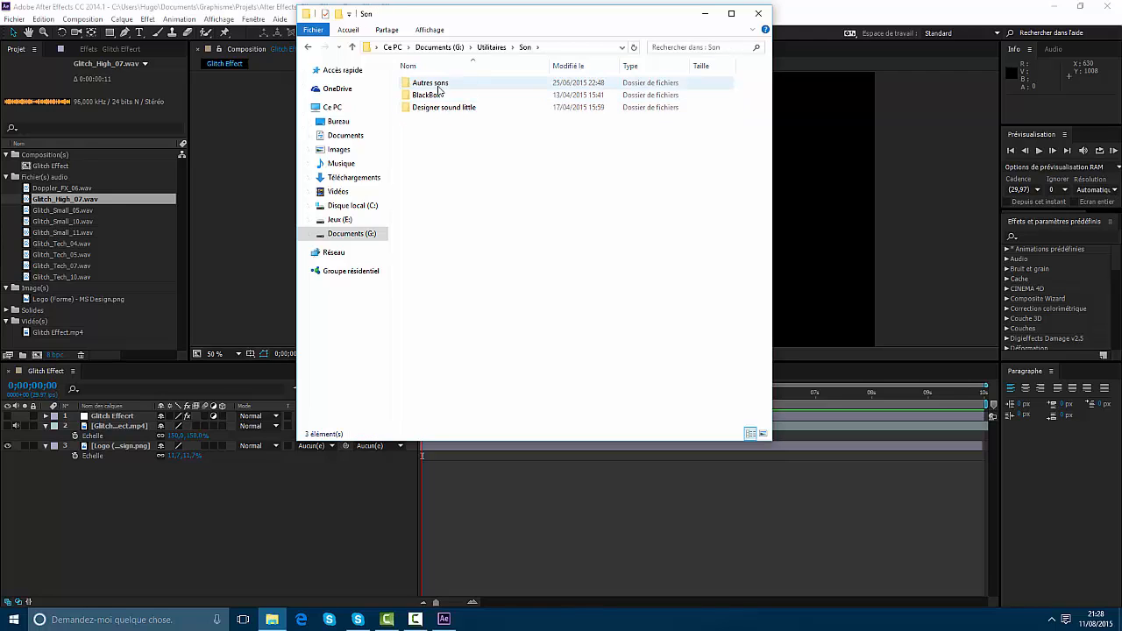
click(438, 97)
double_click(439, 97)
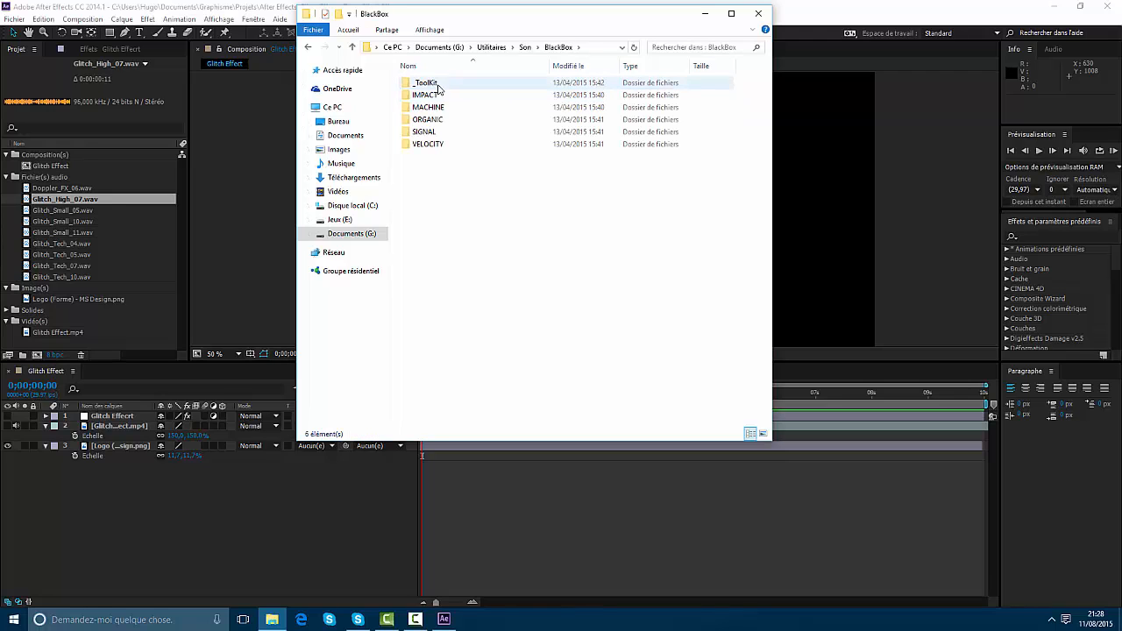
Look through the SIGNAL and VELOCITY\Atmospheric folders and open VELOCITY\Doppler_FX.
double_click(441, 132)
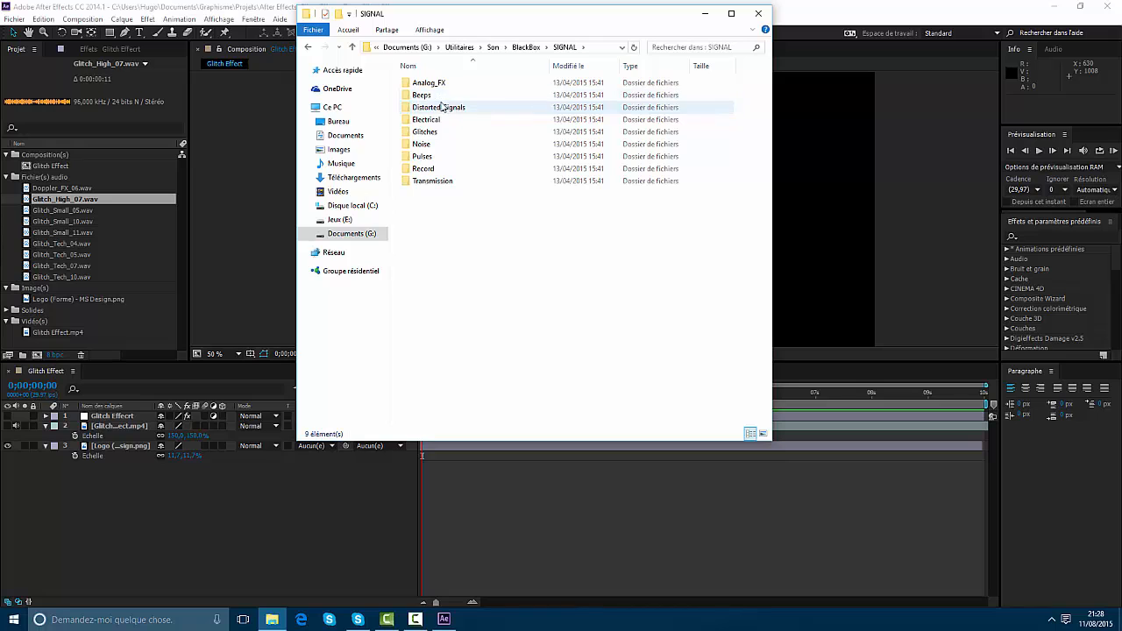
click(308, 46)
double_click(445, 145)
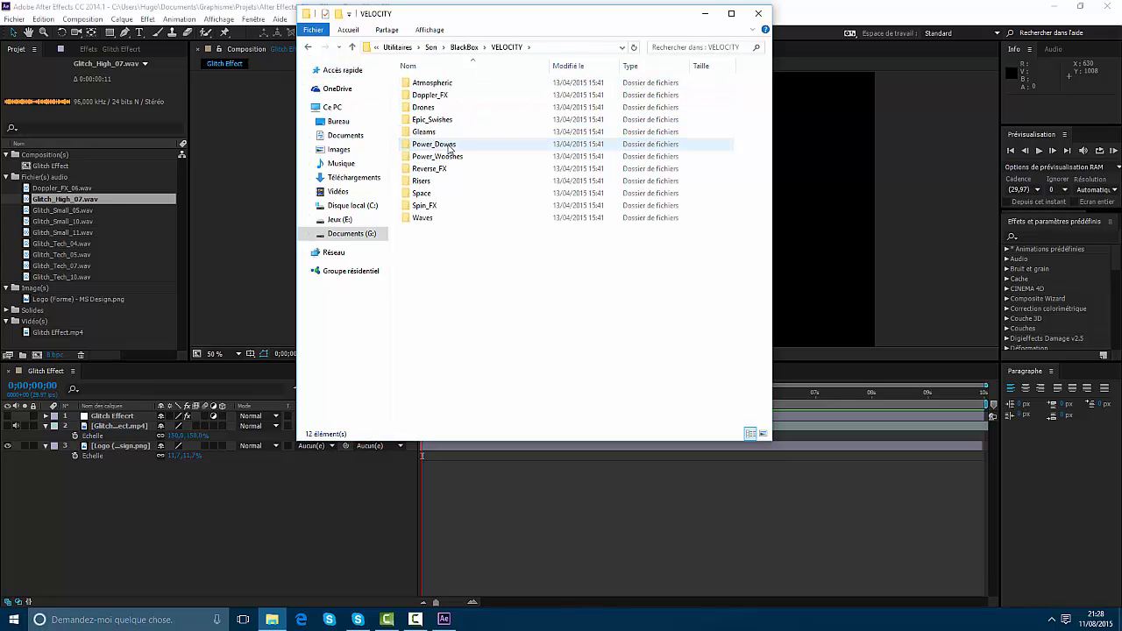
double_click(449, 85)
click(308, 46)
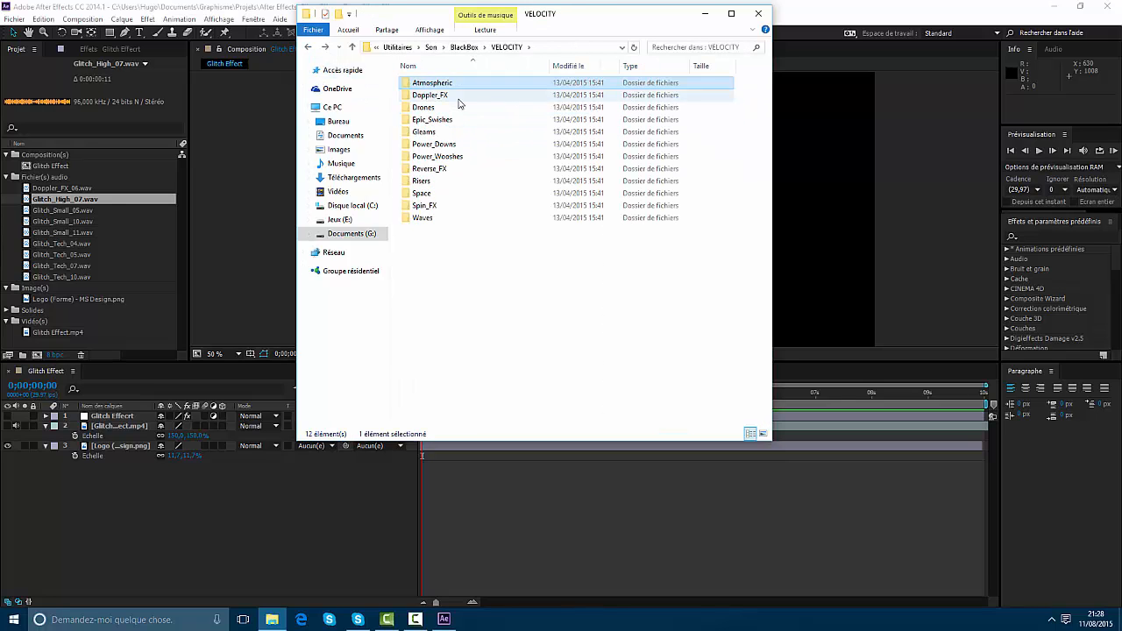
double_click(449, 95)
Listen to Doppler_FX_06.wav in the music player and close the player.
click(463, 146)
double_click(463, 145)
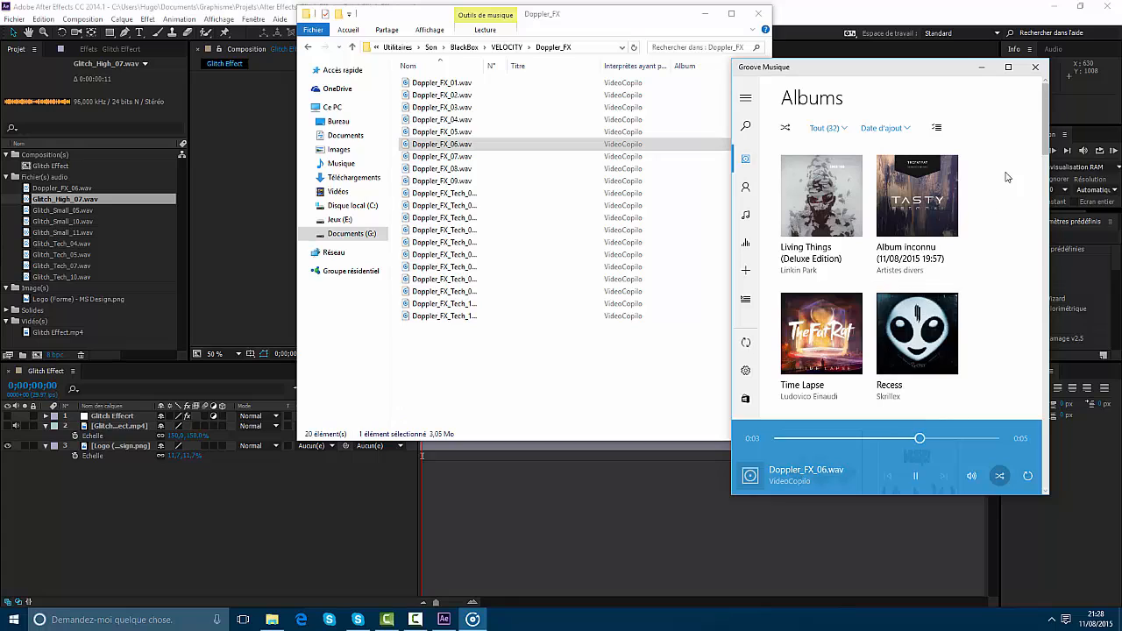
click(1035, 67)
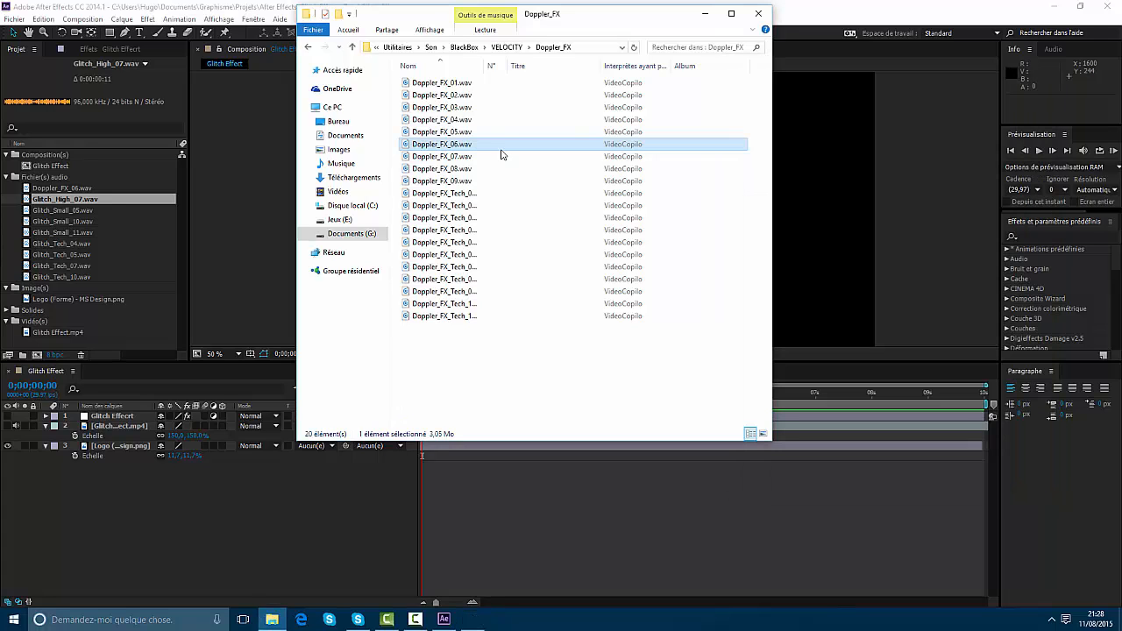
Listen to other sounds in the Doppler_FX folder for comparison, such as Doppler_FX_05.wav and Doppler_FX_02.wav.
click(467, 131)
double_click(467, 132)
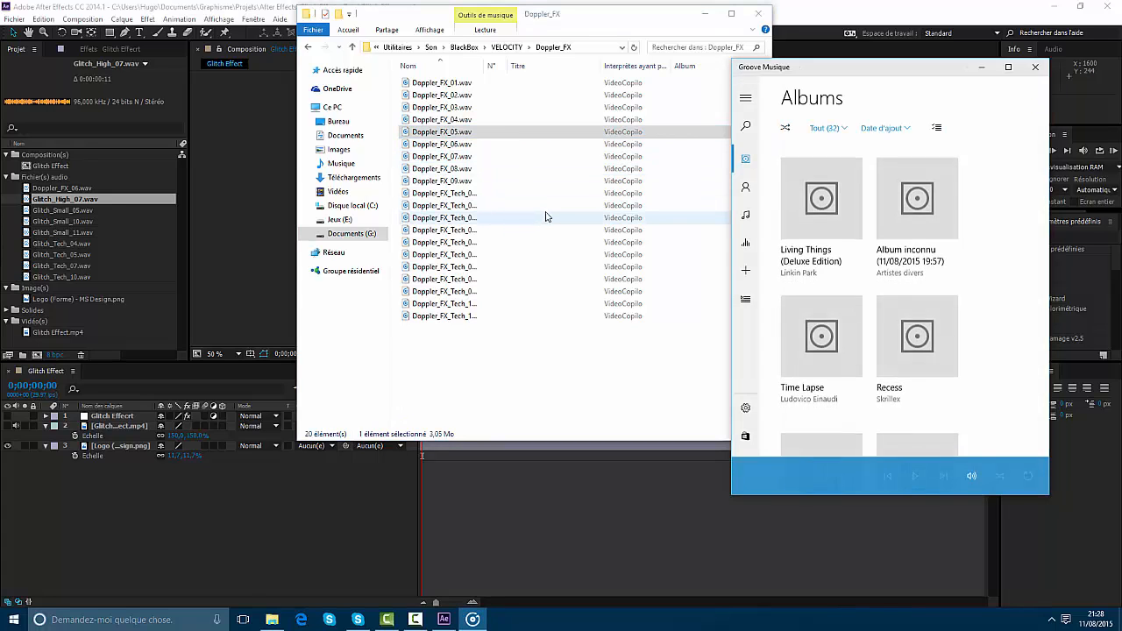
click(475, 107)
double_click(470, 85)
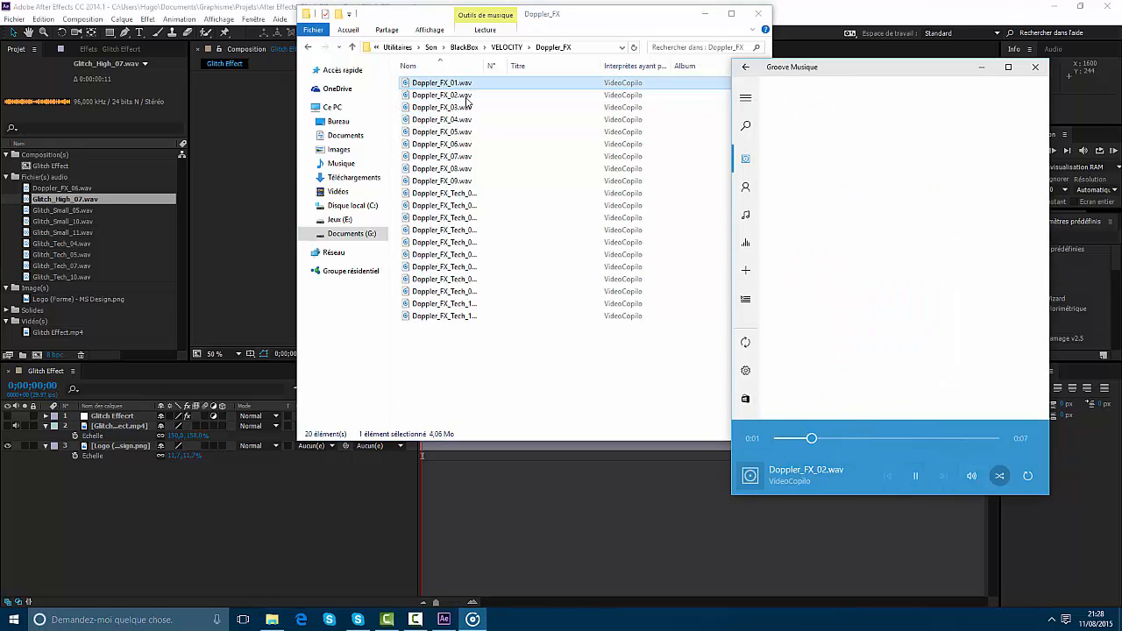
Replay Doppler_FX_06.wav, close the player, and import the file into the After Effects project's Fichier(s) audio folder.
click(471, 144)
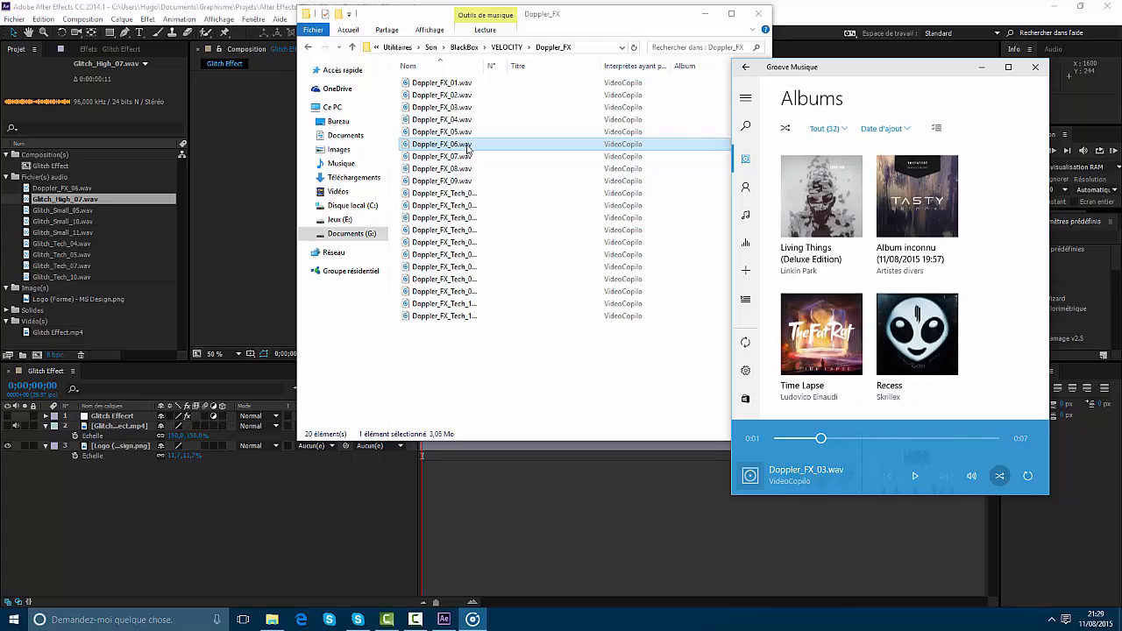
double_click(474, 147)
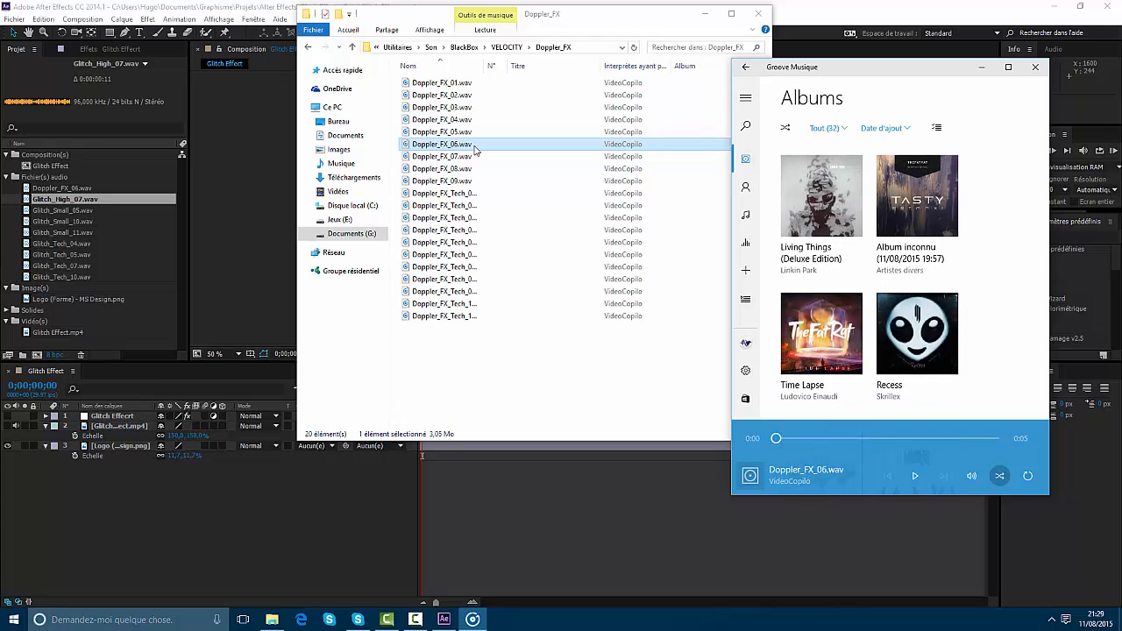
click(487, 149)
click(1035, 67)
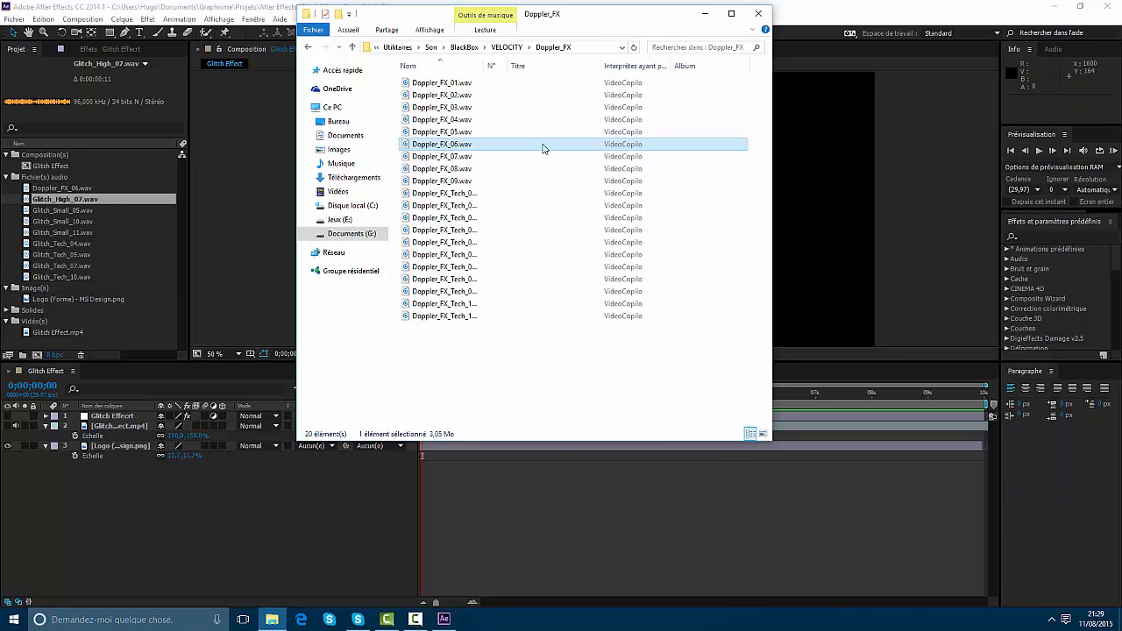
drag(438, 149, 99, 190)
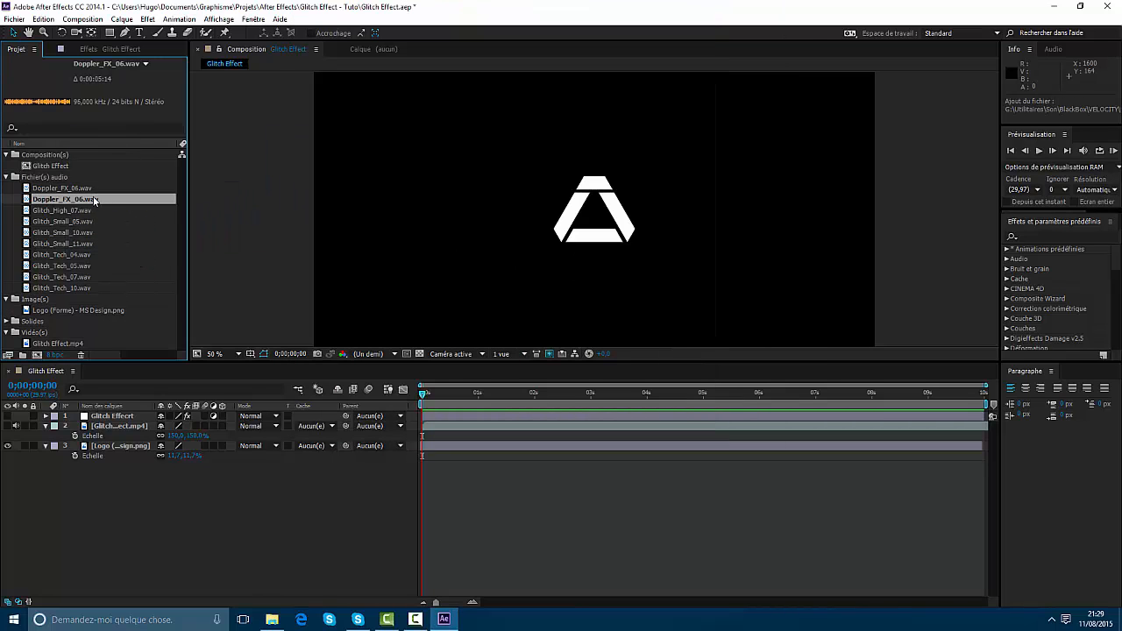
click(74, 188)
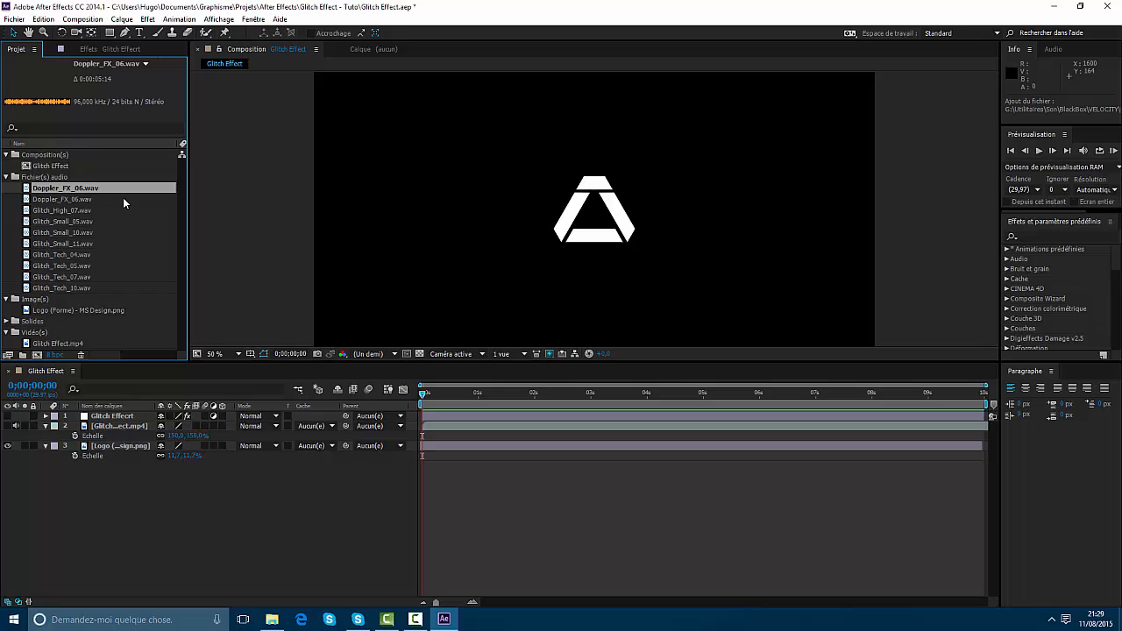
click(116, 198)
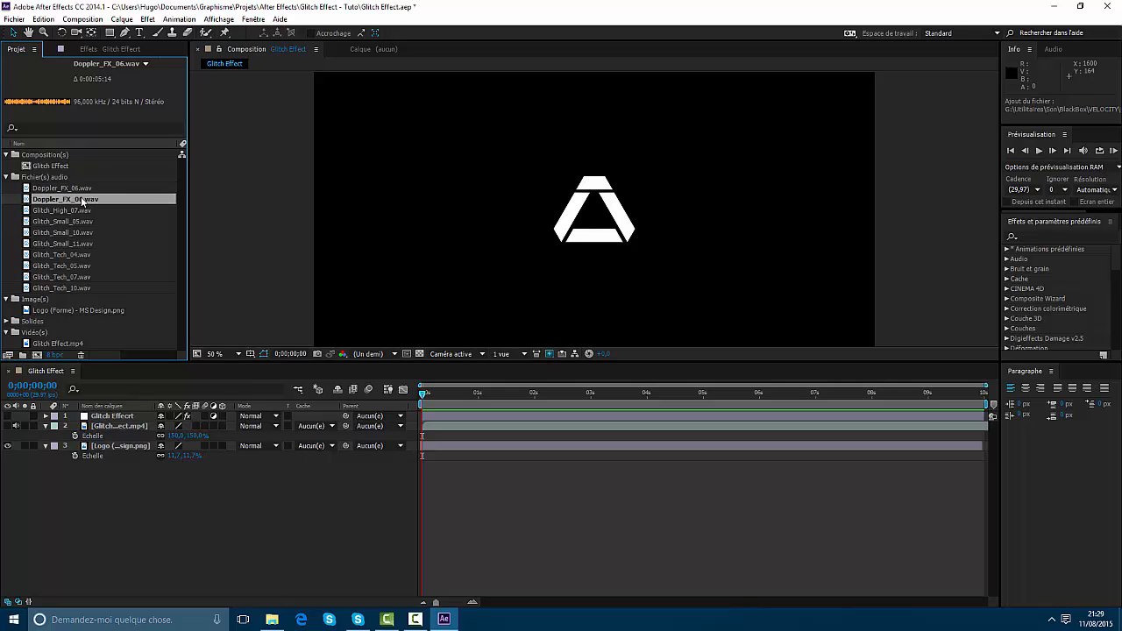
click(600, 538)
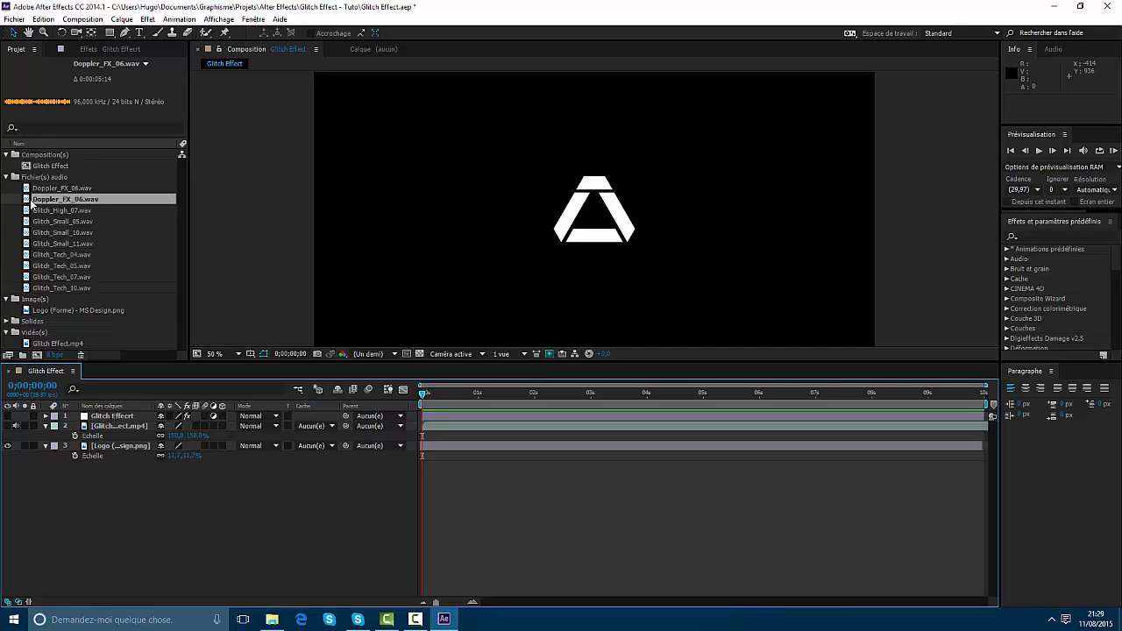
click(65, 188)
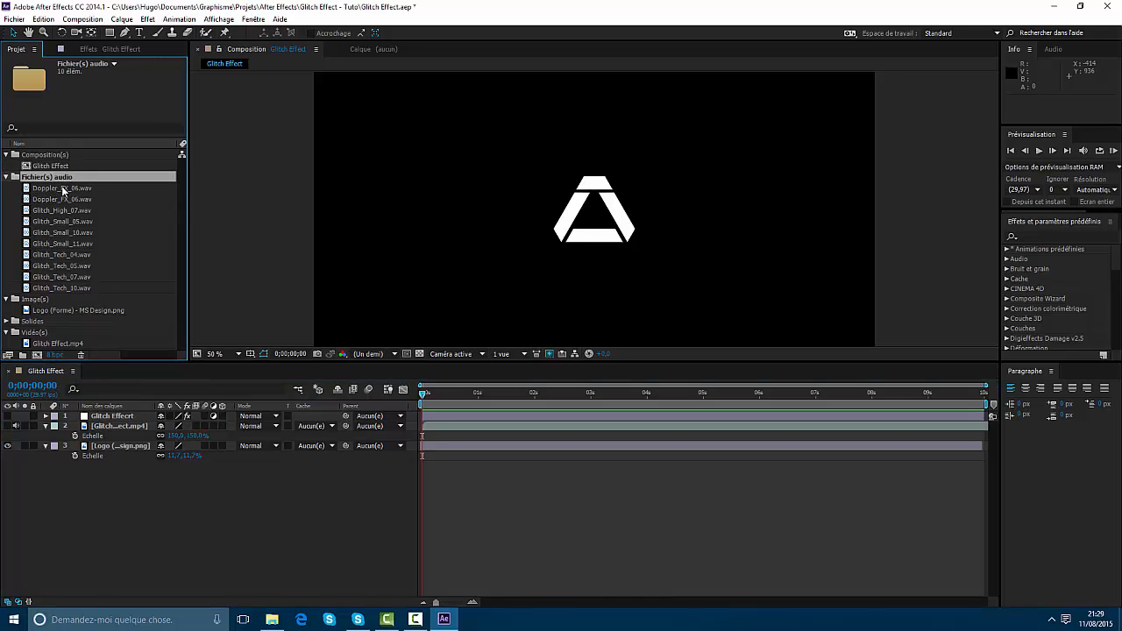
click(83, 200)
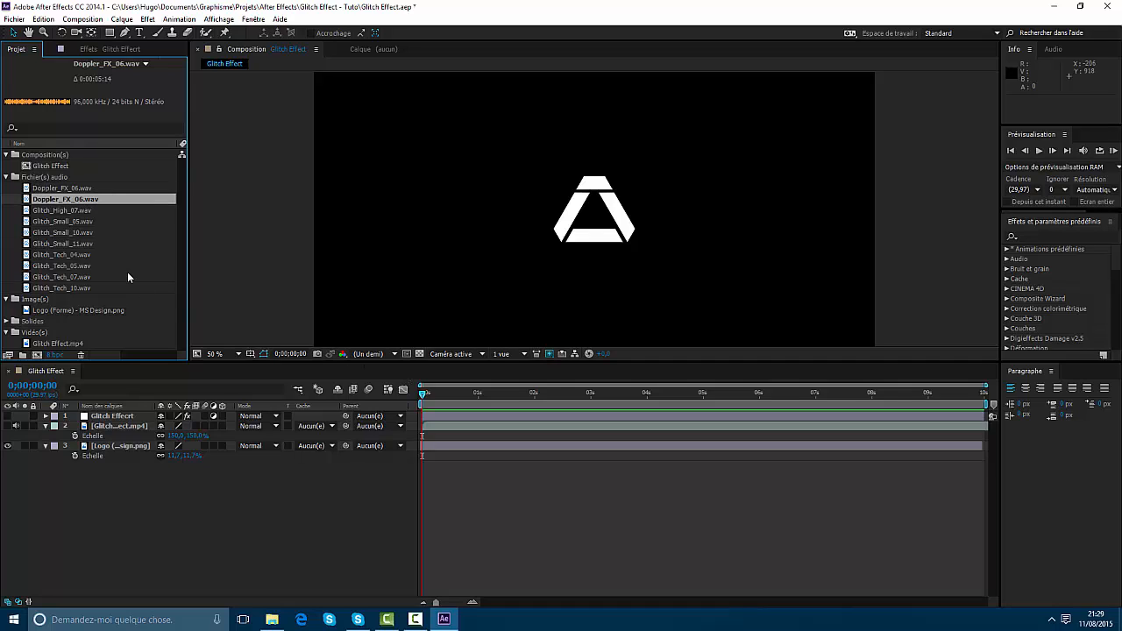
Add Glitch_Small_11.wav at the start of the Glitch Effect timeline and Glitch_Small_10.wav overlapping its end.
click(62, 269)
drag(67, 244, 449, 467)
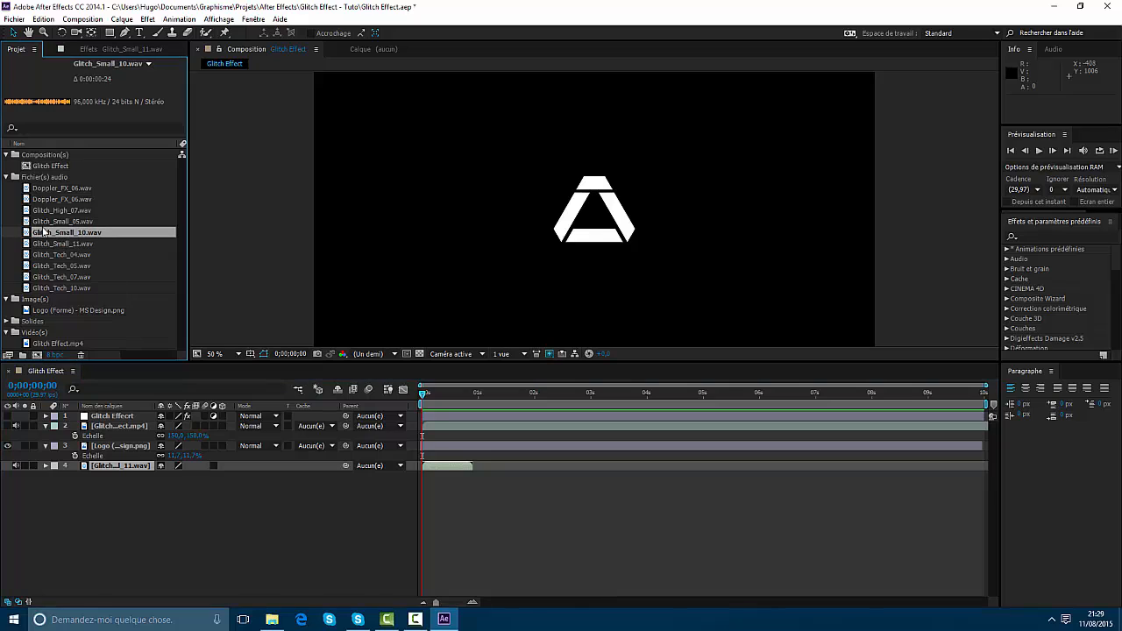
drag(39, 232, 466, 474)
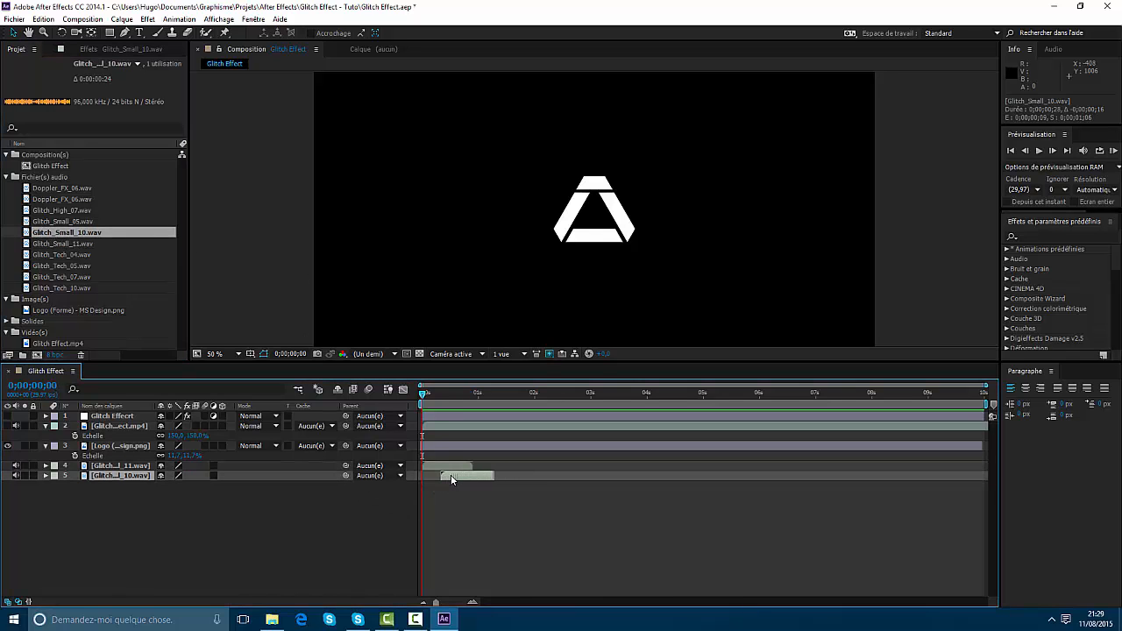
double_click(465, 474)
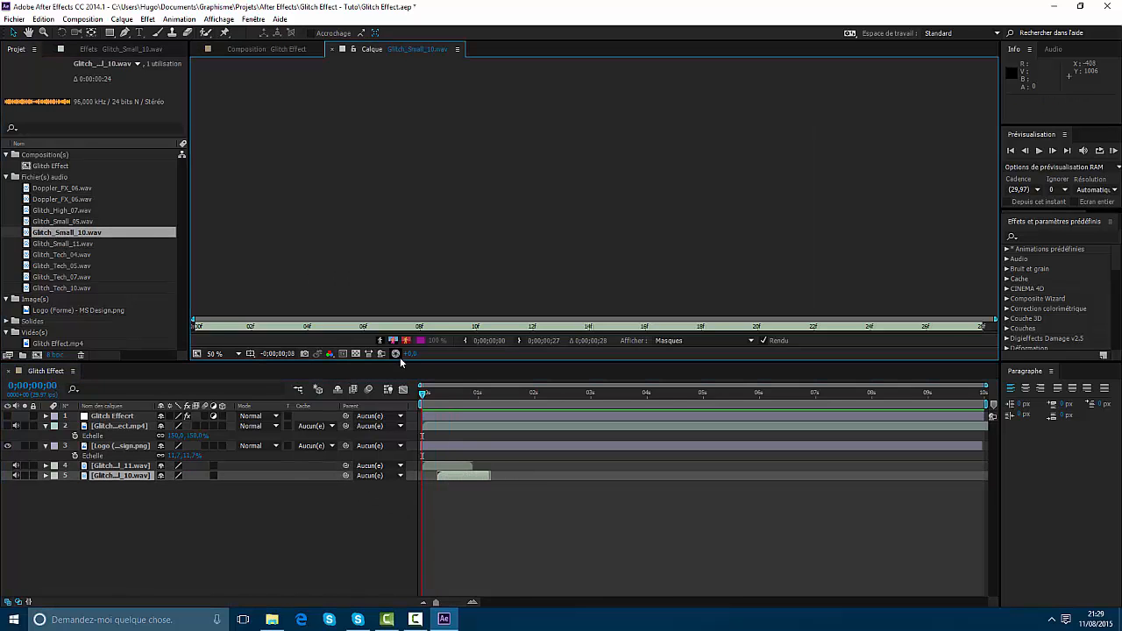
click(263, 49)
Add Glitch_Tech_05.wav at the timeline start, reposition the two Glitch_Small clips around it, and preview the audio mix.
drag(56, 268, 574, 476)
key(KP_Decimal)
key(KP_Decimal)
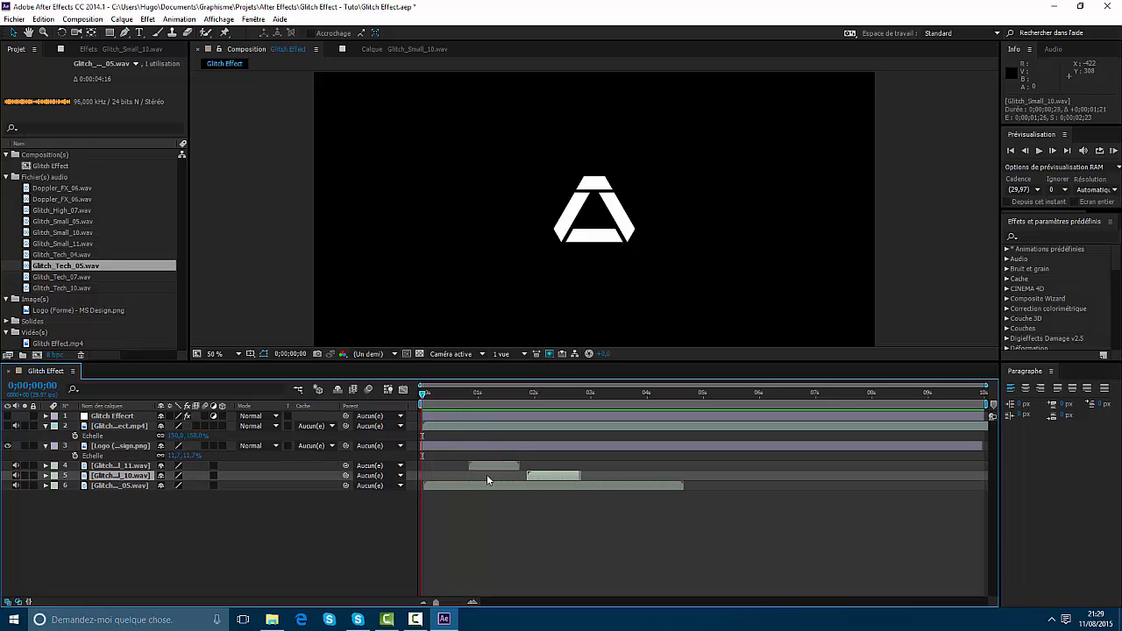
drag(485, 467, 434, 470)
click(446, 487)
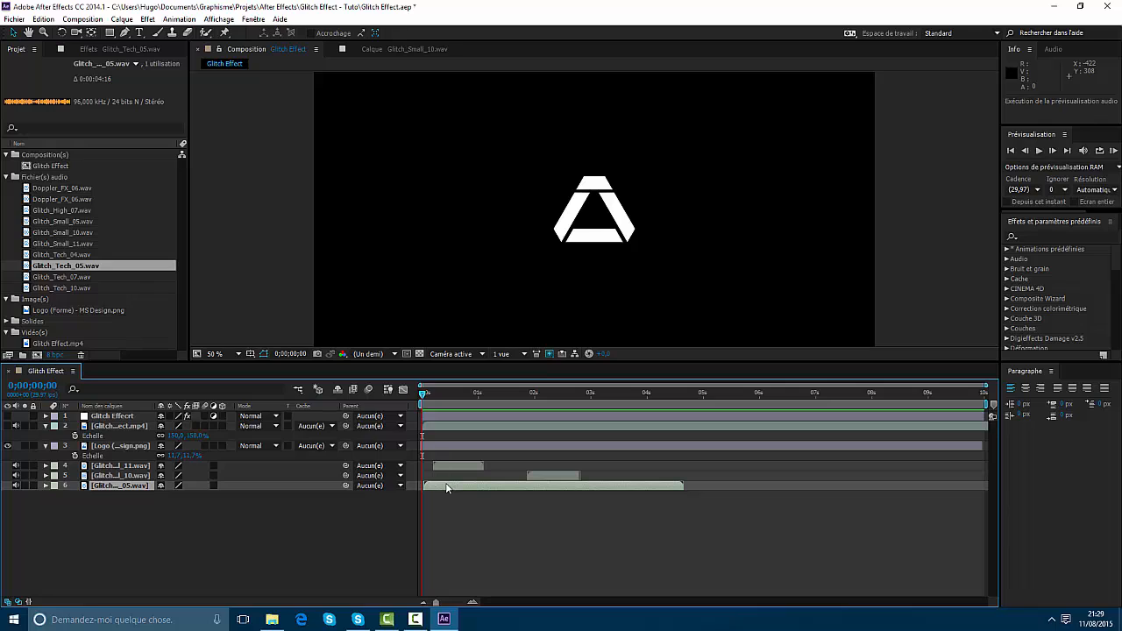
key(KP_Decimal)
Raise the audio level of the Glitch_Tech_05.wav layer to 0.5 dB.
click(1053, 50)
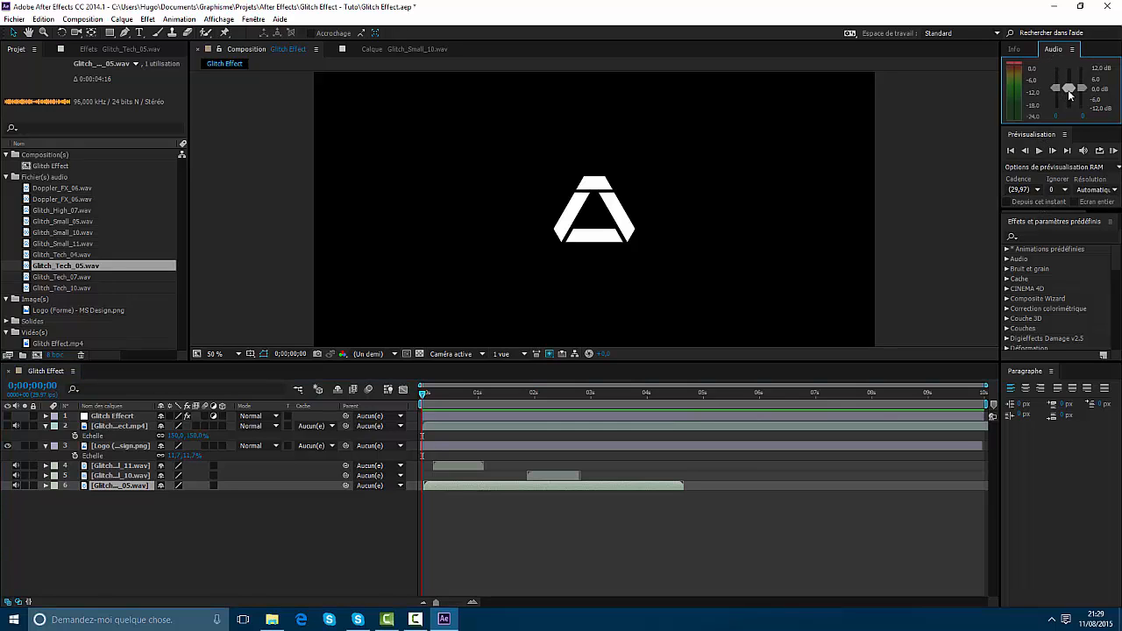
mouse_move(1068, 96)
mouse_down()
mouse_move(1070, 130)
mouse_move(1068, 85)
mouse_up()
click(470, 508)
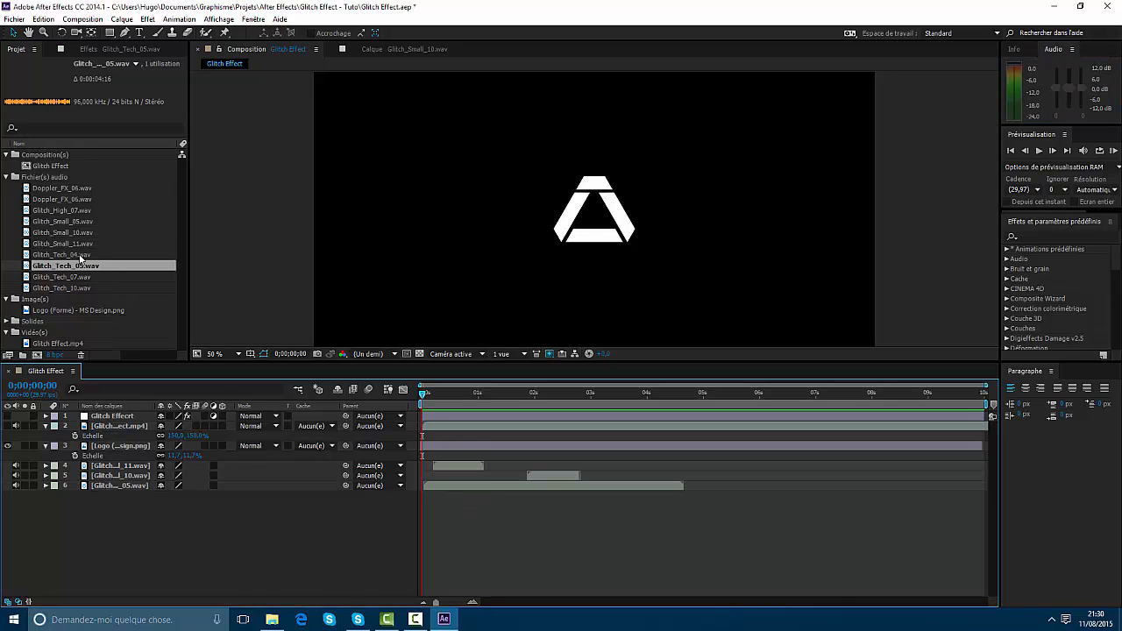
Add Glitch_Tech_04.wav at about 2.4 seconds in the timeline and preview the sound from the beginning.
click(73, 254)
drag(63, 258, 569, 466)
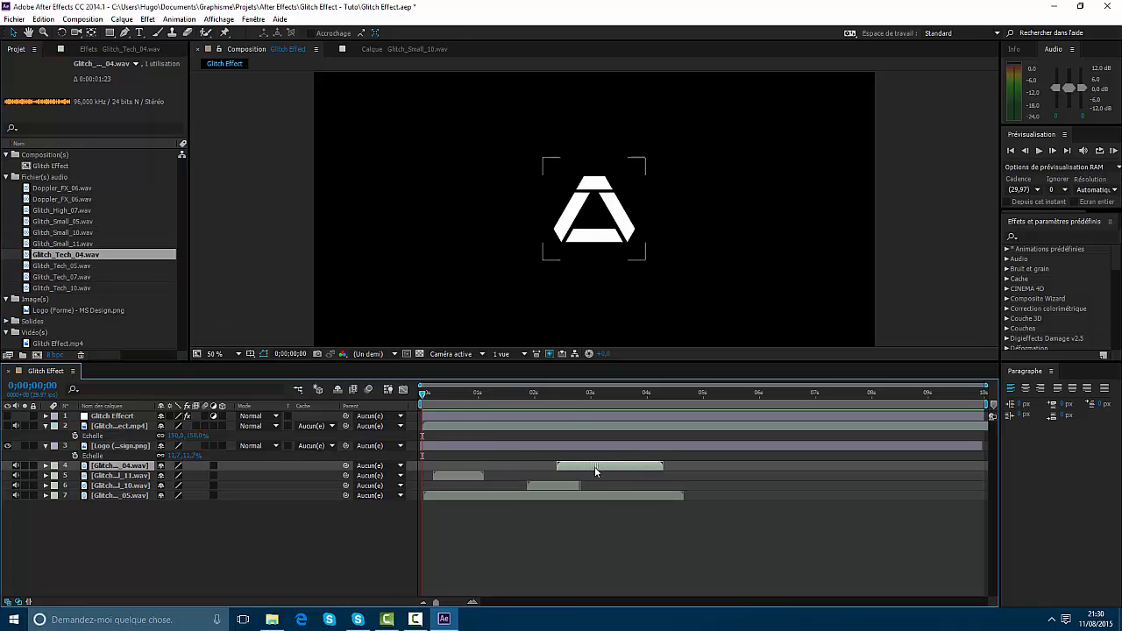
key(KP_Decimal)
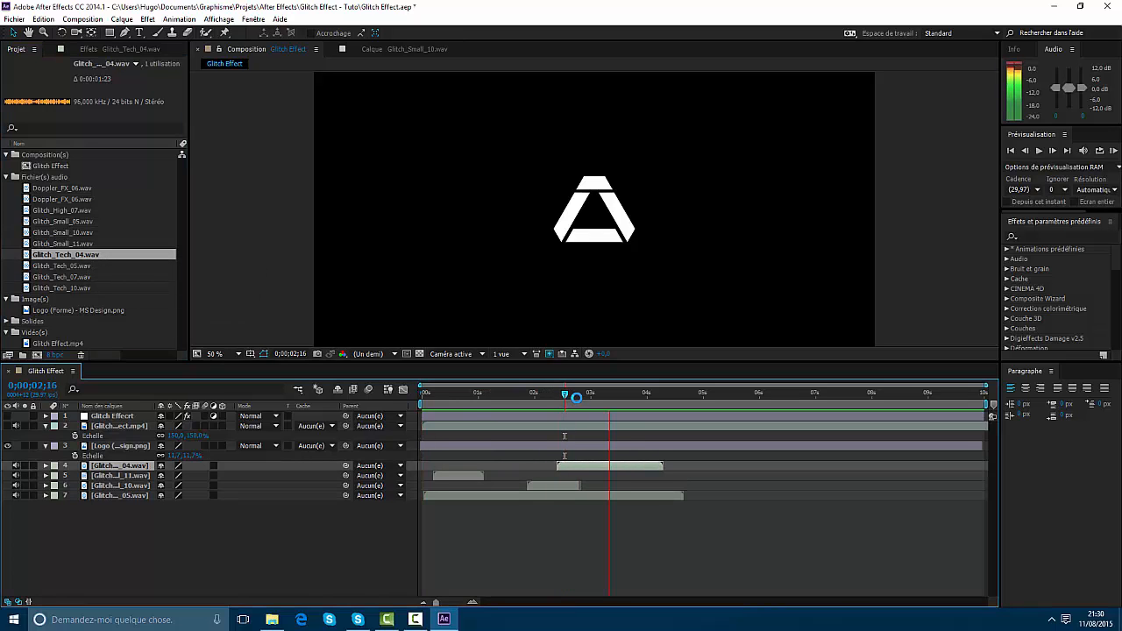
drag(574, 396, 426, 405)
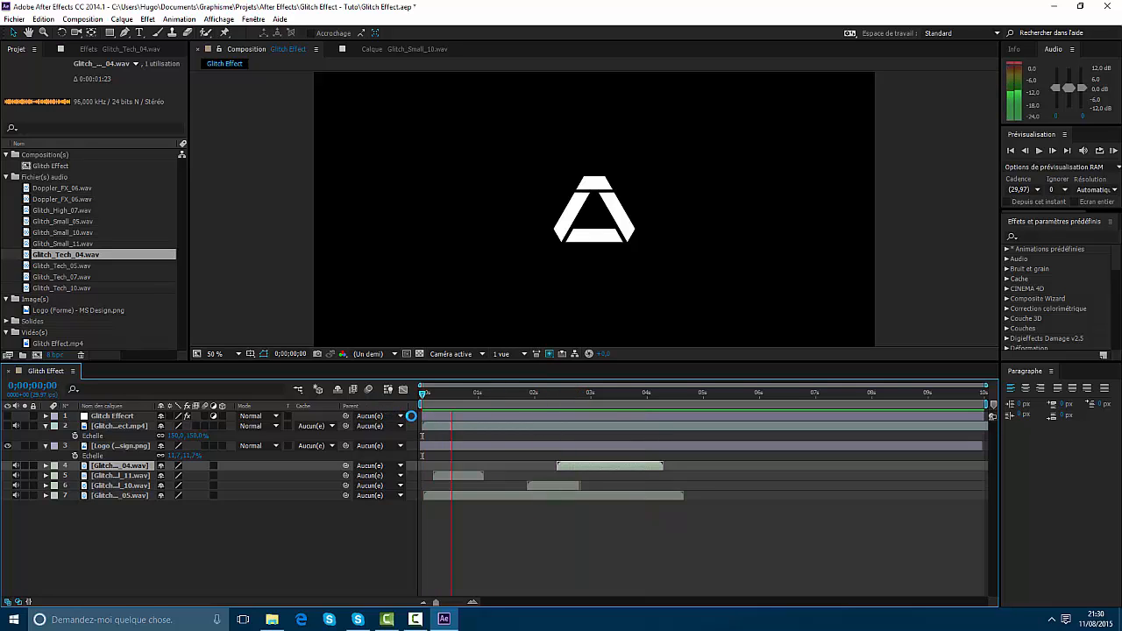
Delete the Glitch_Tech_05, Glitch_Small_11, Glitch_Small_10 and Glitch_Tech_04 audio layers from the composition.
click(524, 497)
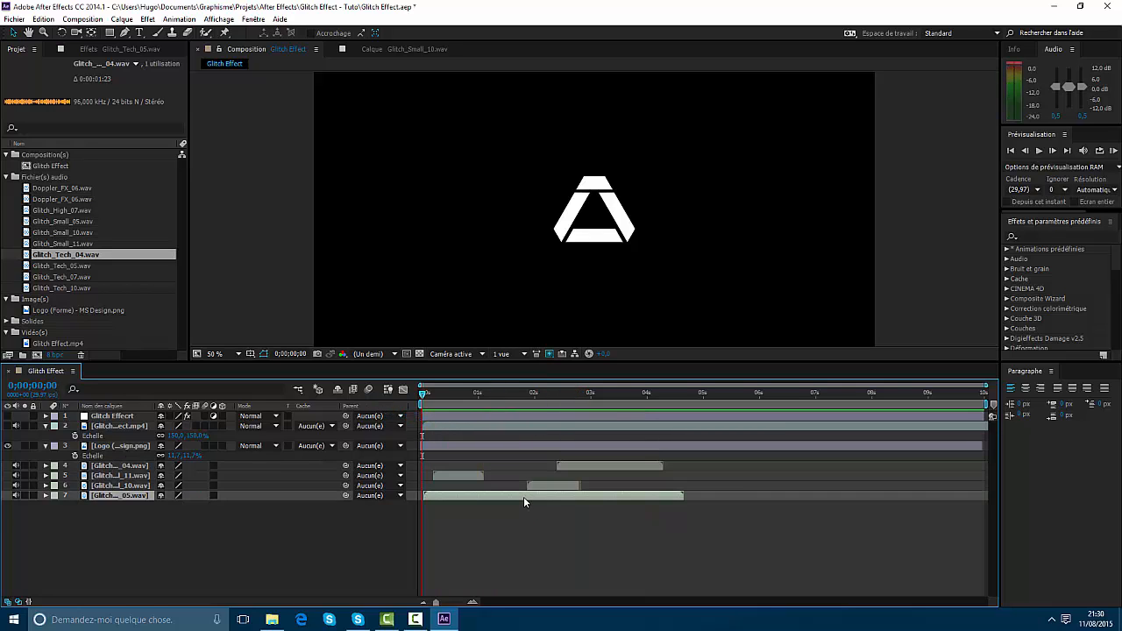
key(Delete)
click(479, 475)
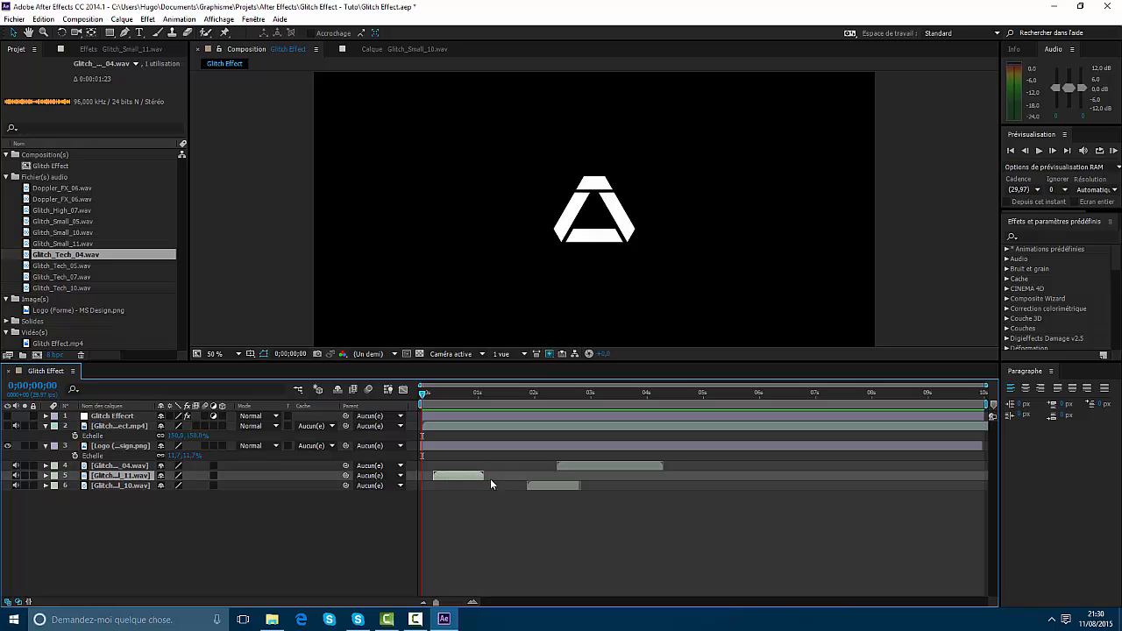
key(Delete)
click(559, 476)
key(Delete)
click(569, 467)
key(Delete)
Add Glitch_High_07.wav at about frame 6 and Glitch_Small_05.wav at about frame 11, overlapping it.
click(99, 232)
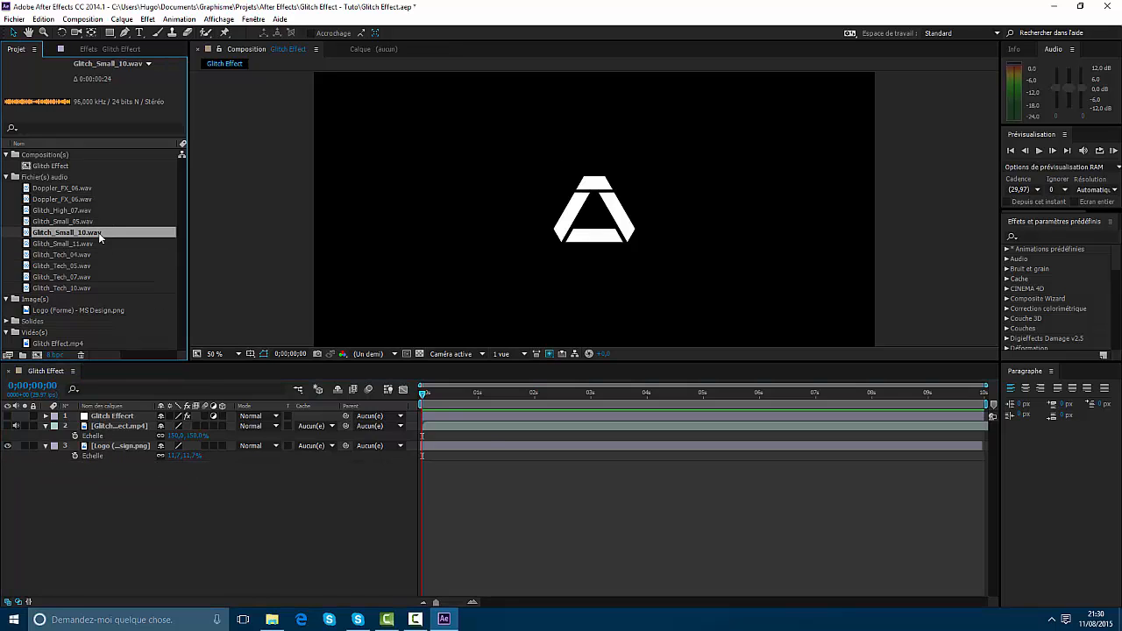
click(68, 222)
click(66, 212)
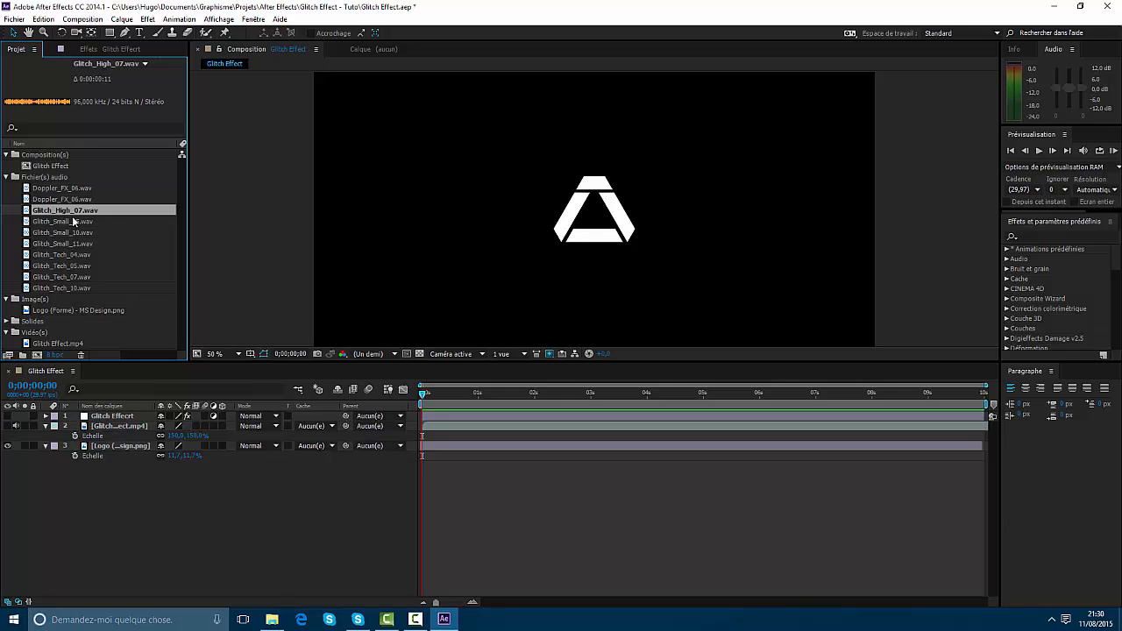
drag(70, 212, 432, 466)
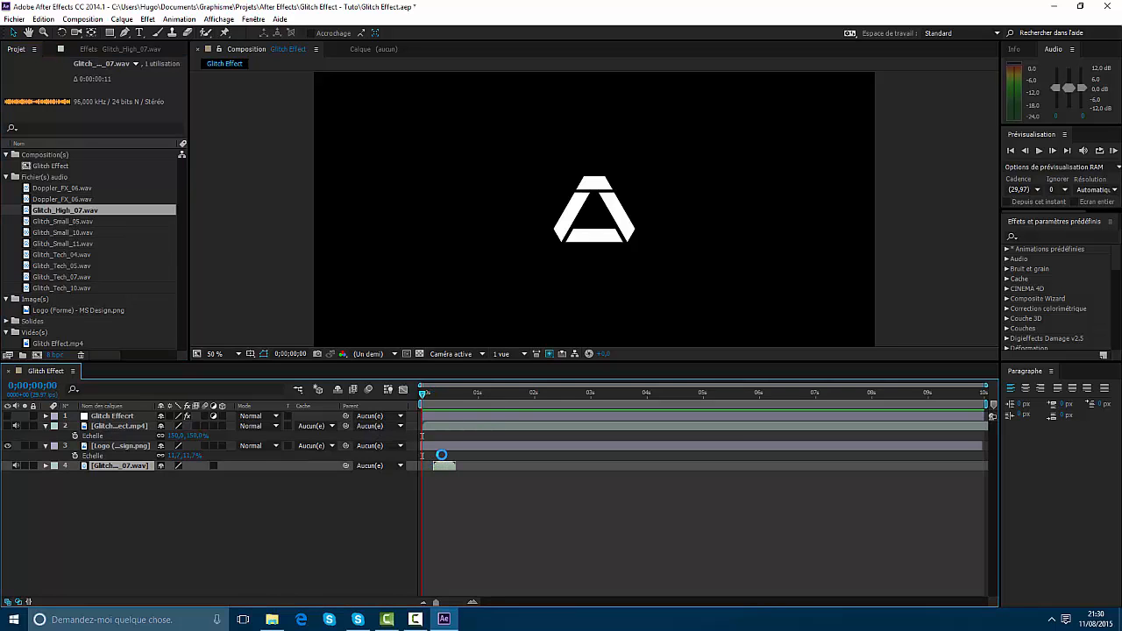
double_click(447, 466)
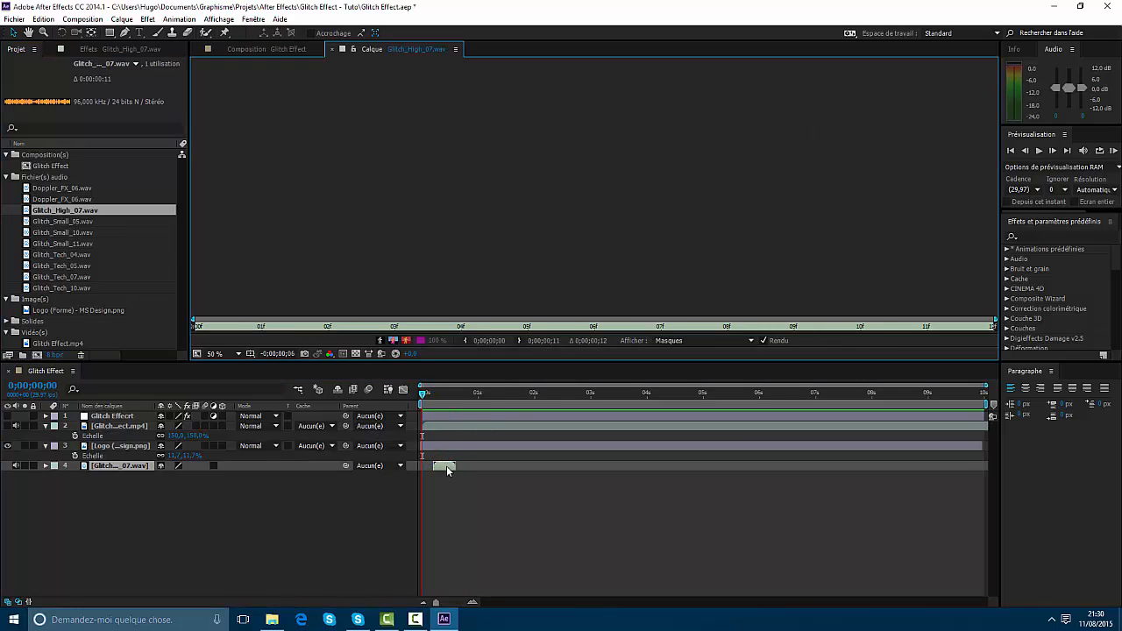
click(254, 49)
drag(82, 221, 464, 465)
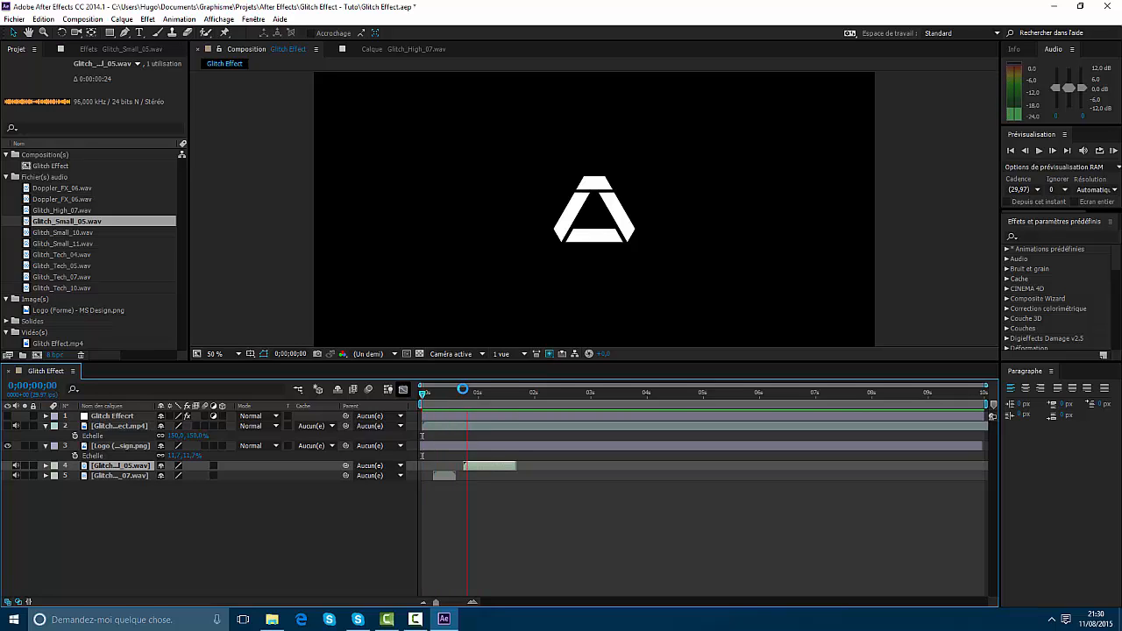
drag(473, 466, 453, 466)
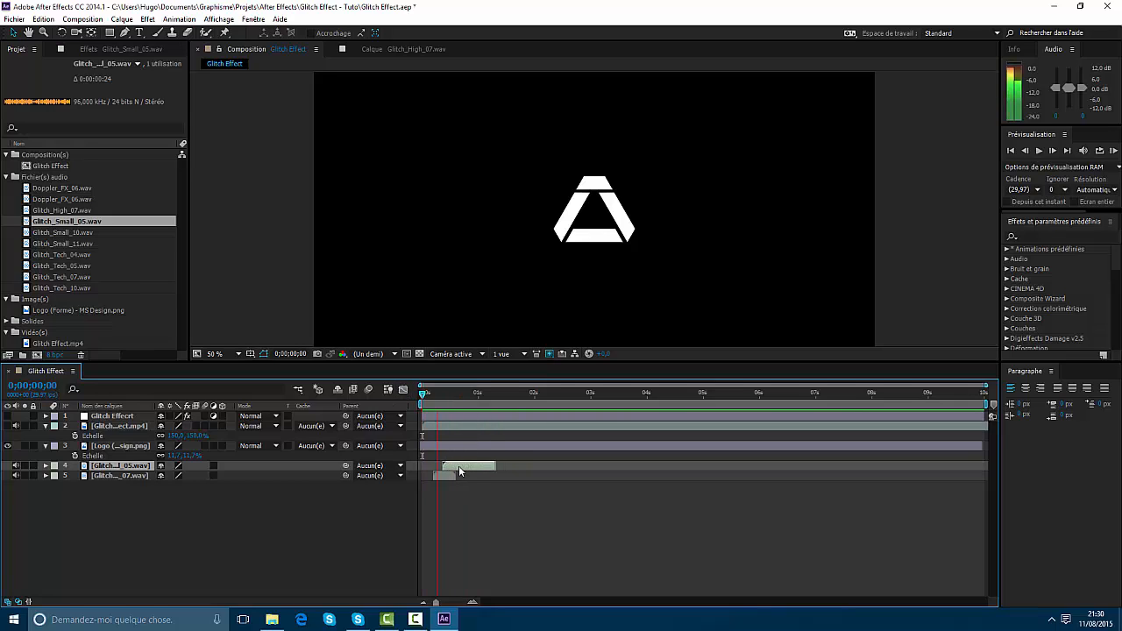
Try Glitch_Small_10.wav after the first two sounds, then delete the file from the project along with its layer.
drag(76, 233, 477, 487)
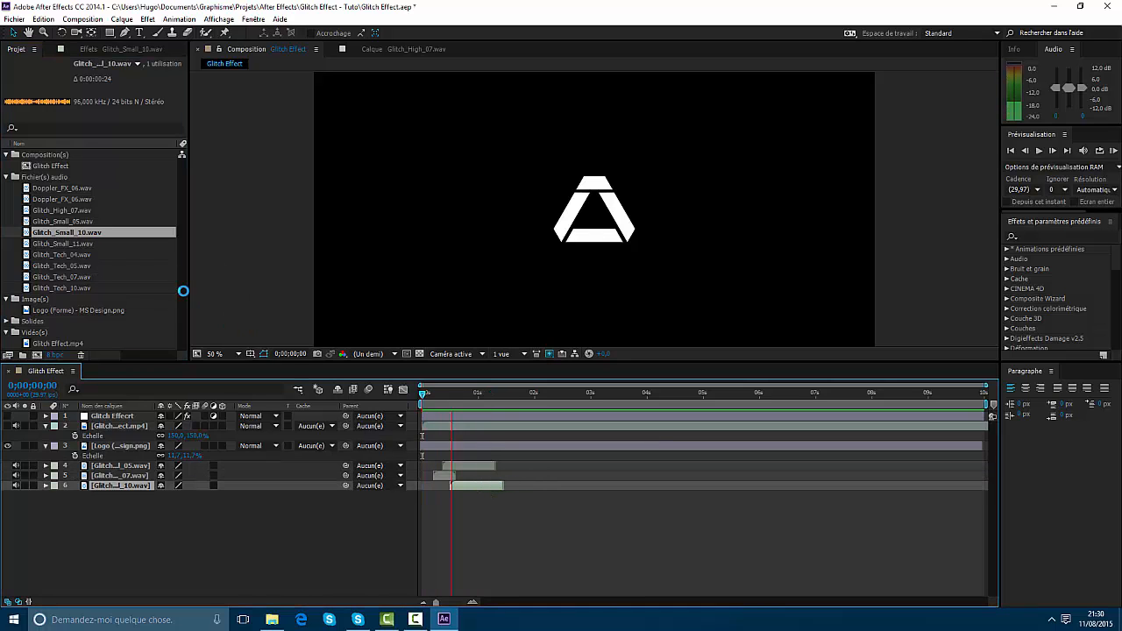
click(182, 290)
key(Delete)
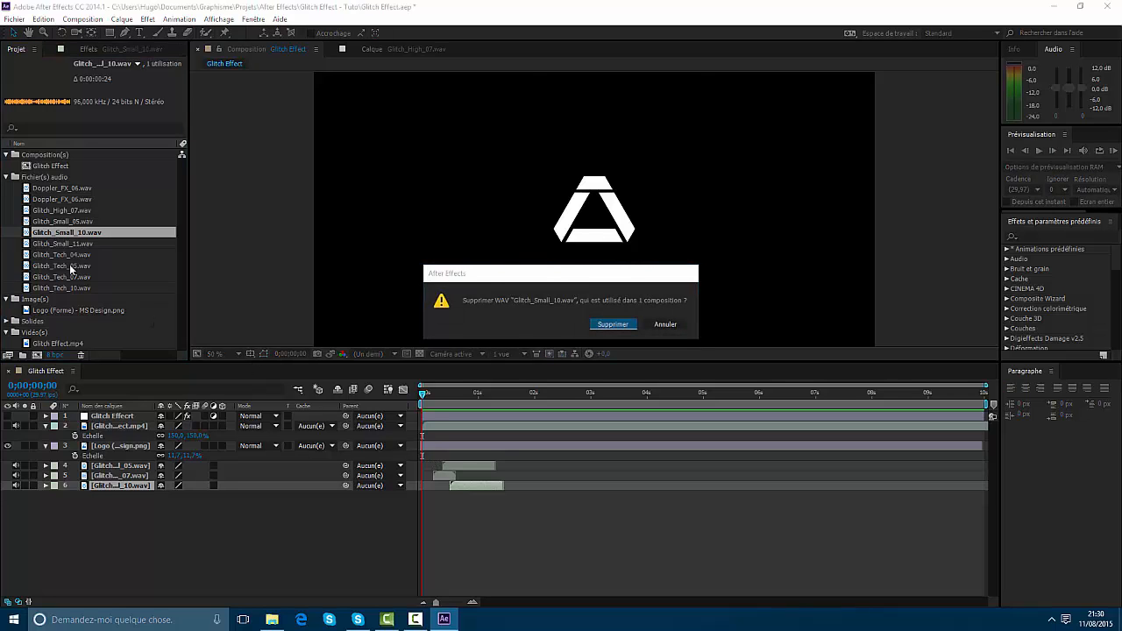
key(Return)
Add Glitch_Tech_05.wav at about 0.7 seconds in the timeline and scrub through the opening sounds.
drag(63, 254, 473, 488)
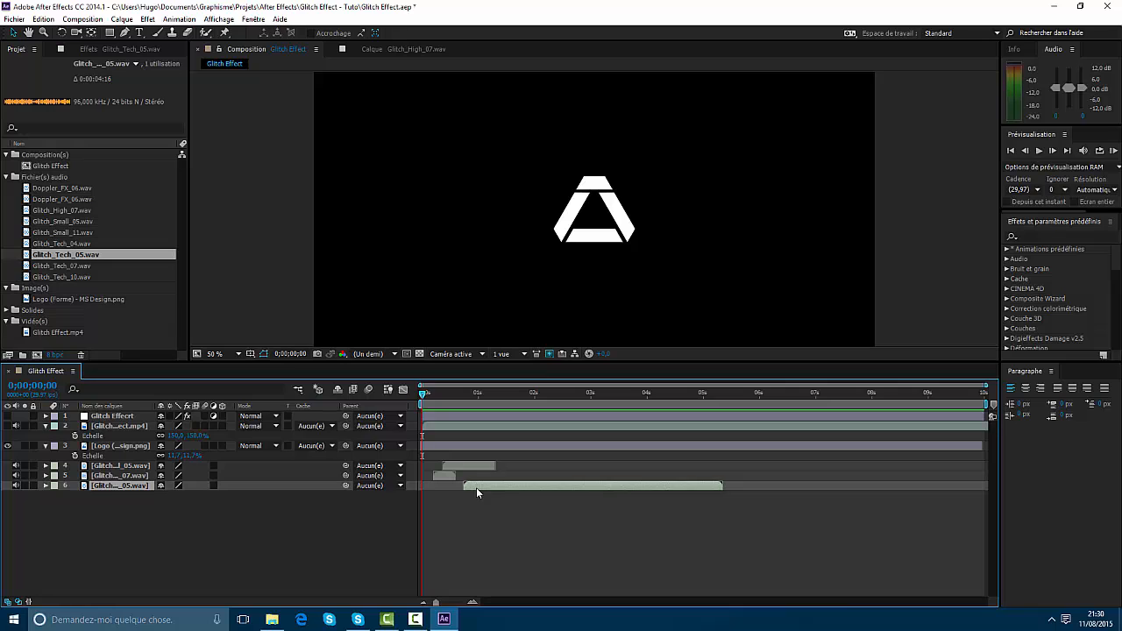
drag(437, 399, 477, 402)
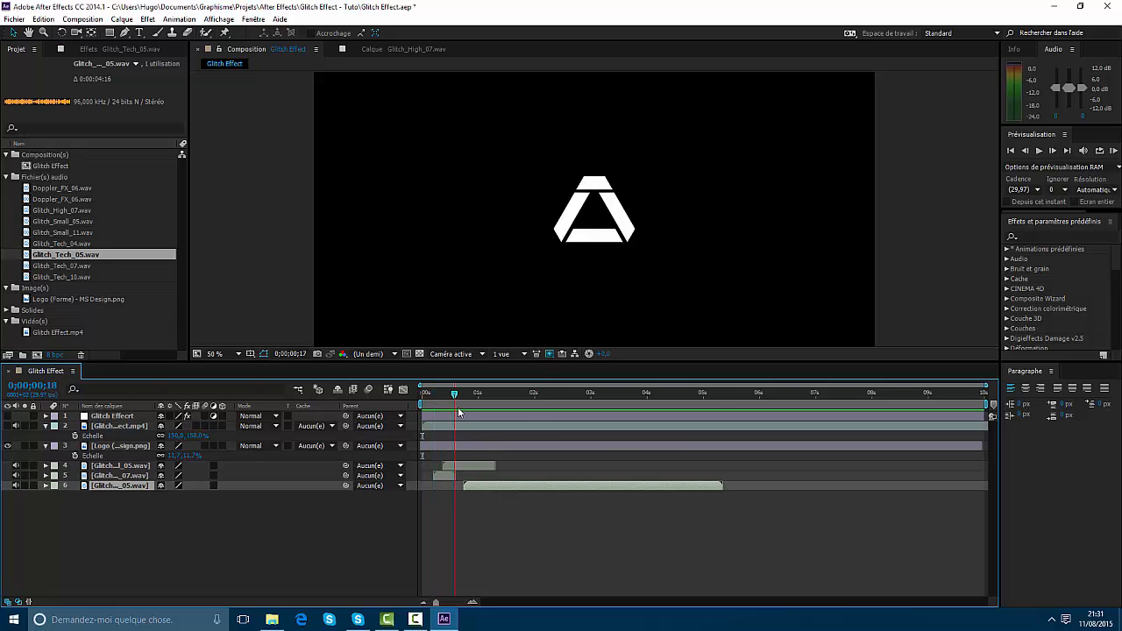
drag(456, 395, 420, 394)
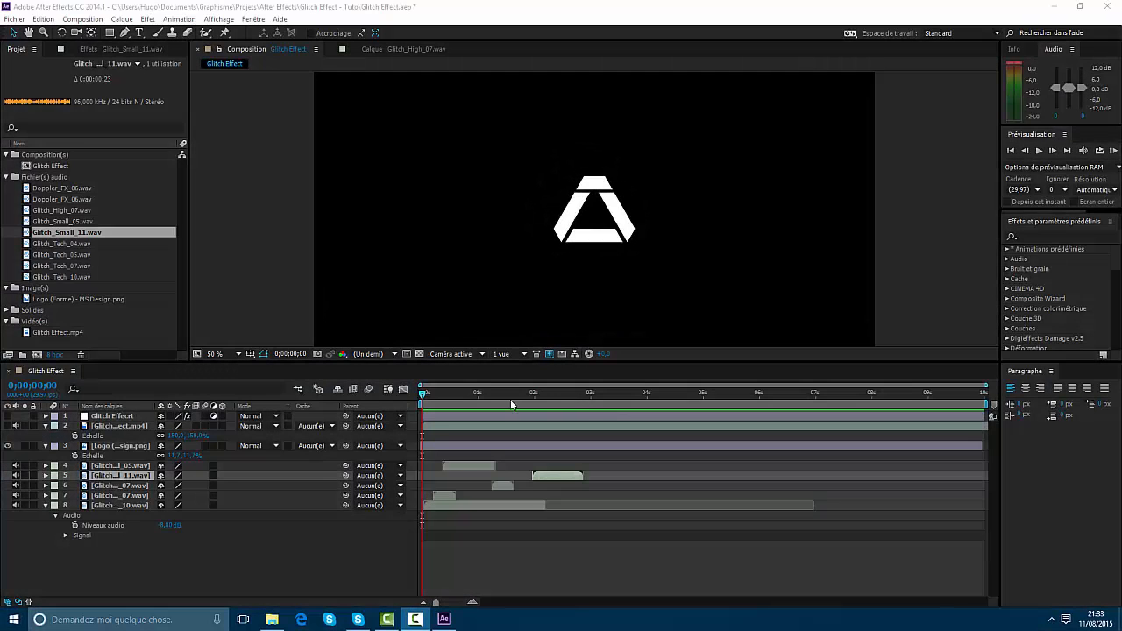
Preview the assembled sound effects from the beginning and scrub through the first two seconds of the timeline.
click(426, 395)
key(KP_Decimal)
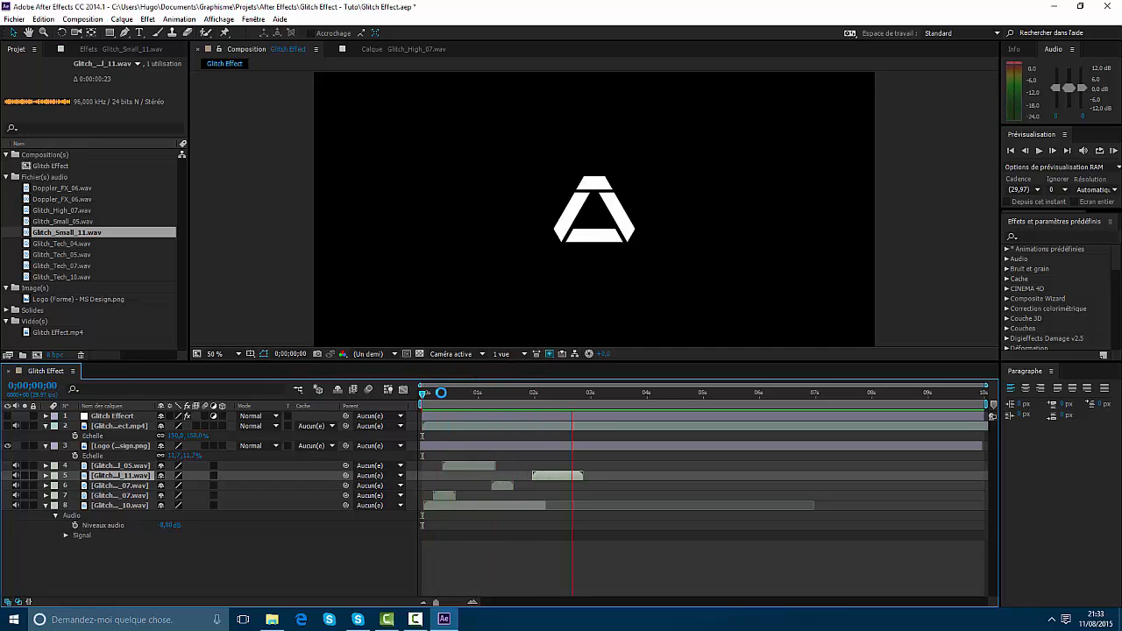
drag(441, 393, 528, 416)
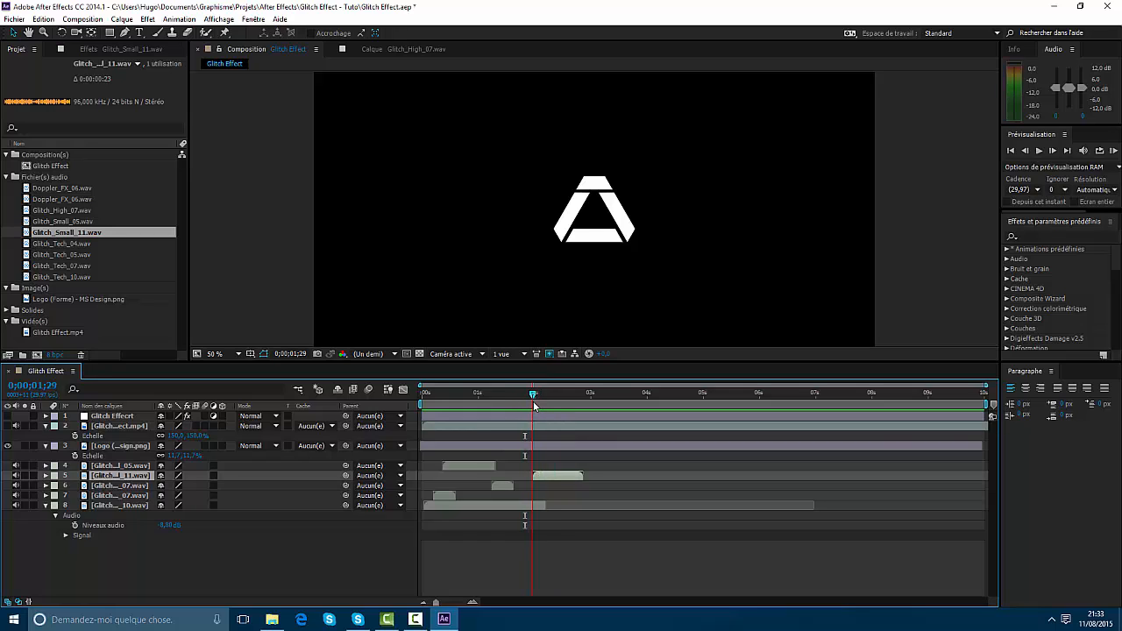
drag(530, 401, 426, 401)
Make the Glitch Effect adjustment layer visible and show the glitched logo at frame 7 in a closer timeline view.
click(7, 415)
click(7, 426)
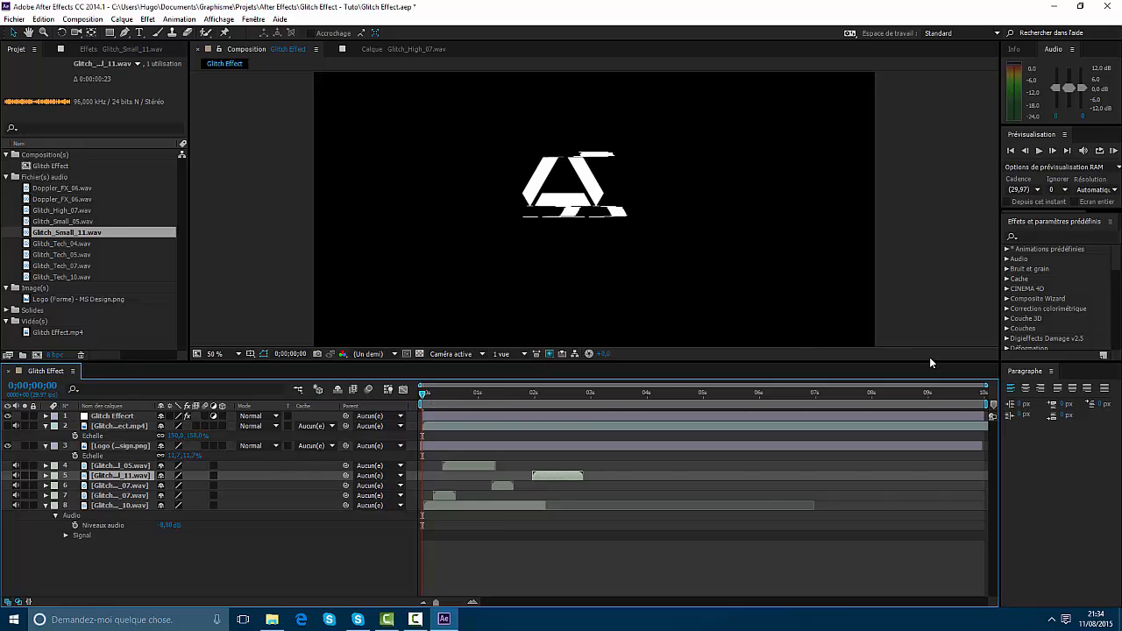
drag(986, 385, 623, 385)
click(460, 398)
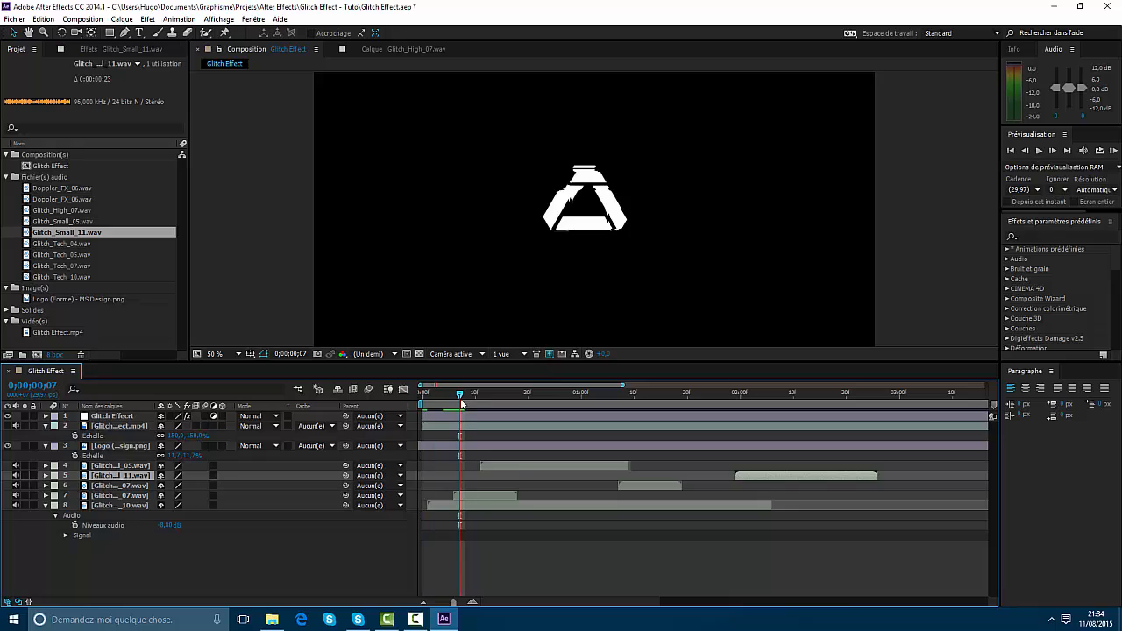
Toggle the Glitch Effect adjustment layer's visibility repeatedly to compare the logo with and without the glitch.
click(457, 421)
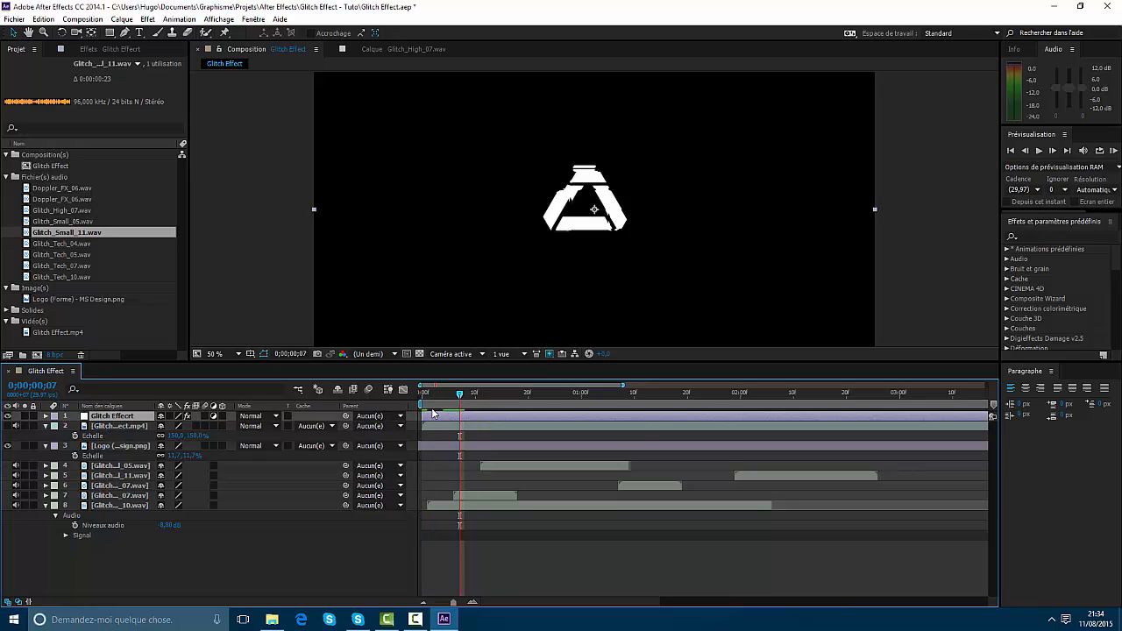
click(9, 416)
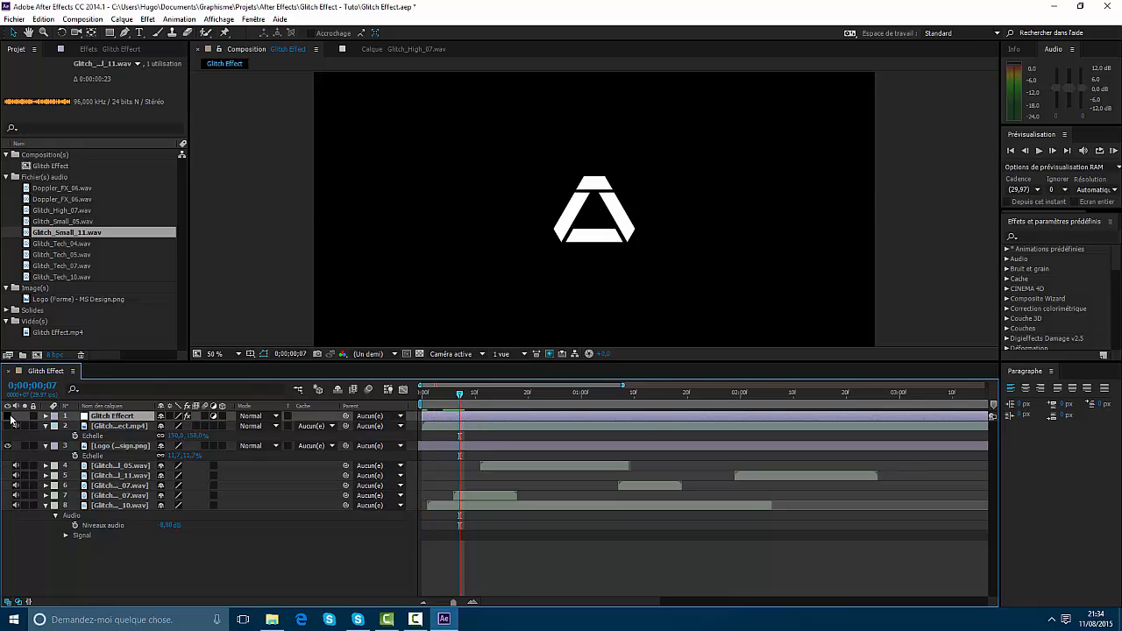
click(9, 416)
click(9, 417)
click(9, 416)
click(9, 416)
click(9, 417)
click(9, 417)
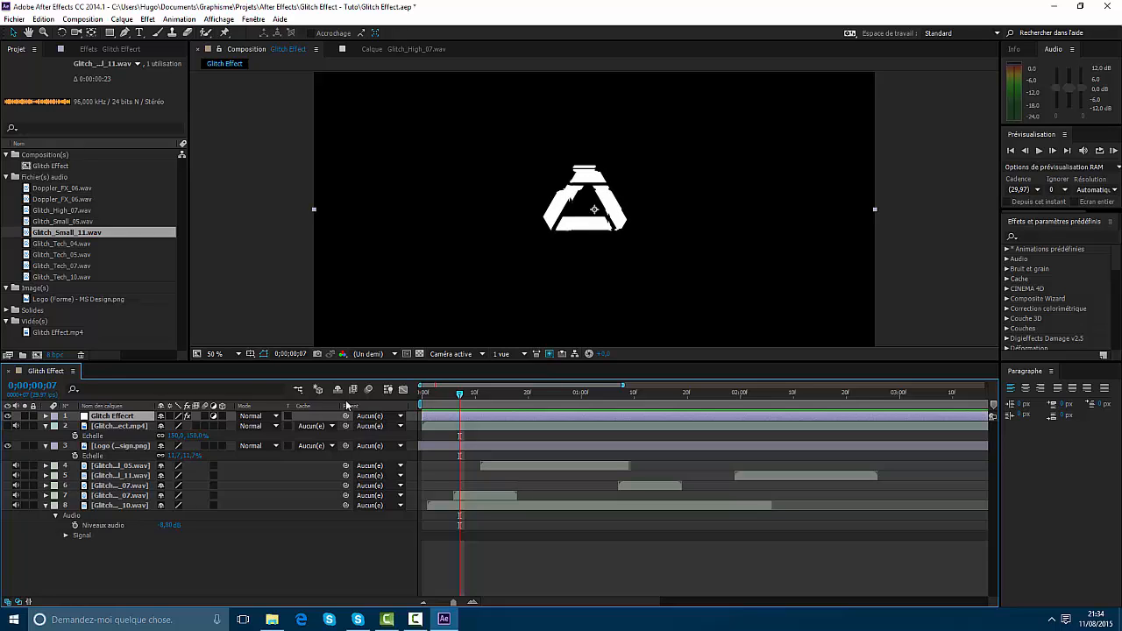
Hide the Glitch Effect adjustment layer and listen to the opening sounds to locate the first glitch's start and end.
click(465, 400)
mouse_move(466, 401)
mouse_down()
mouse_move(394, 388)
mouse_move(455, 392)
mouse_move(409, 402)
mouse_move(448, 395)
mouse_up()
click(9, 416)
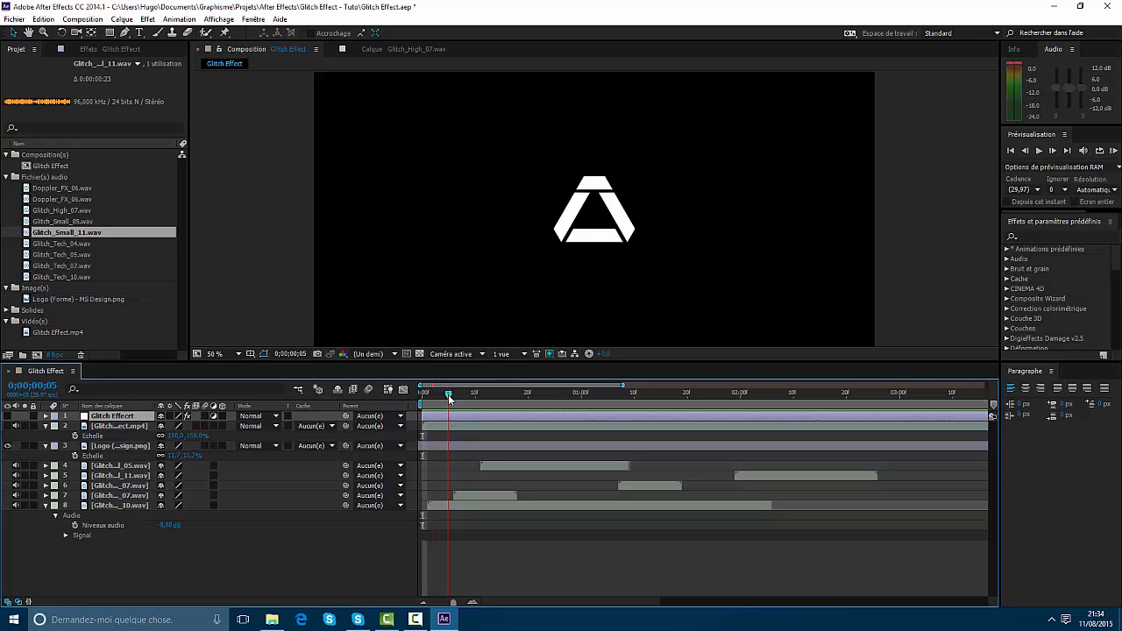
key(KP_Decimal)
key(KP_Decimal)
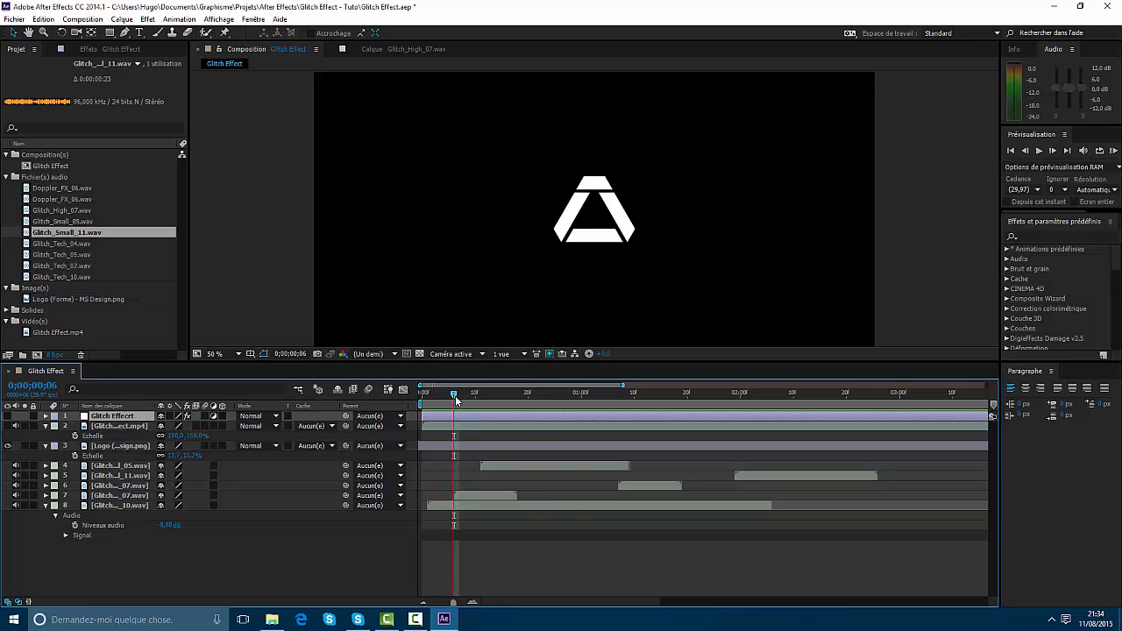
Split the Glitch Effect adjustment layer at frame 1 and delete the part before the cut.
key(Page_Up)
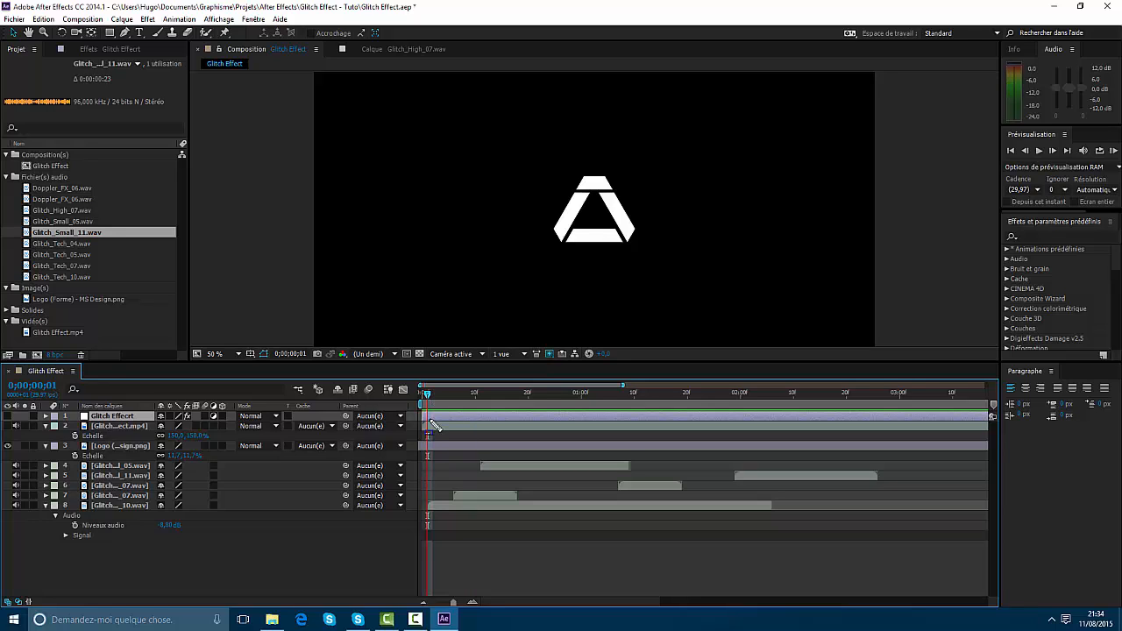
click(20, 17)
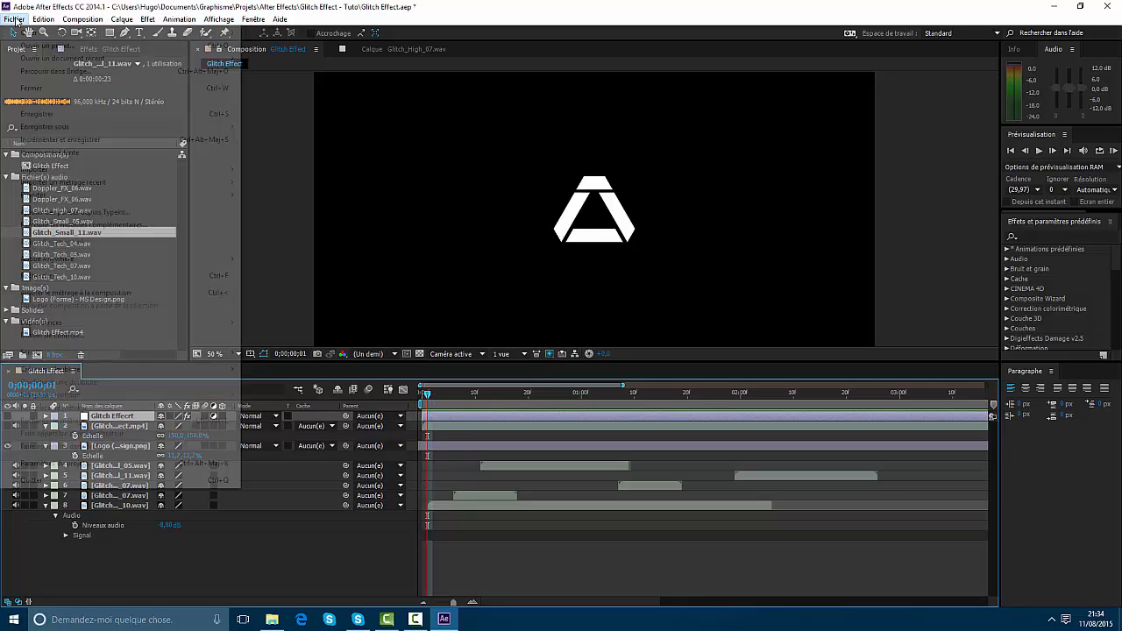
mouse_move(68, 358)
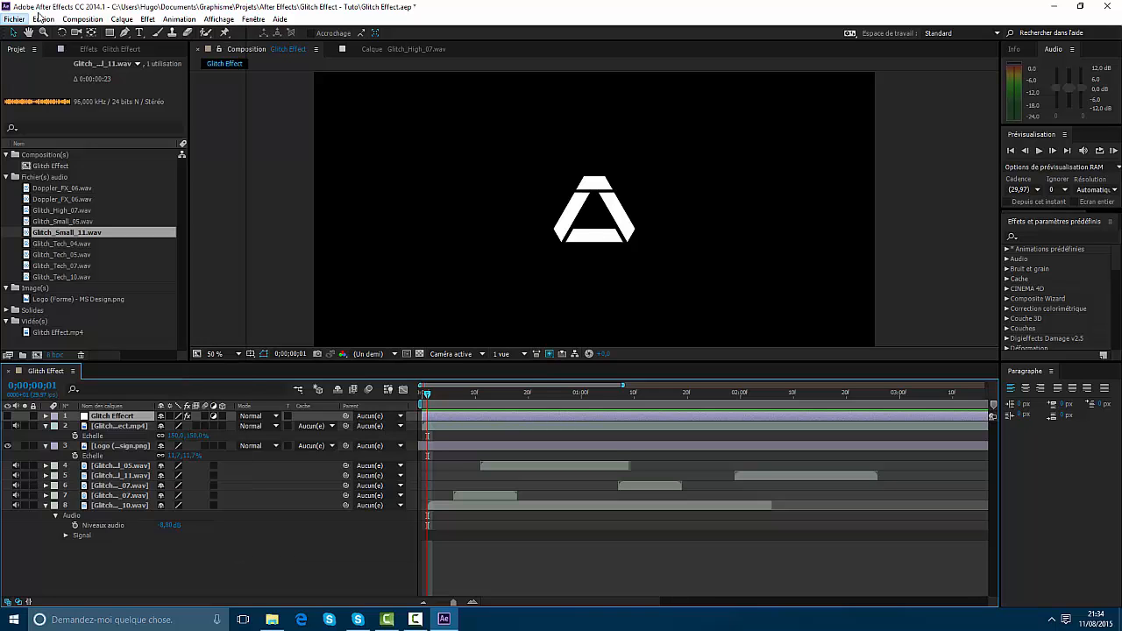
mouse_move(39, 19)
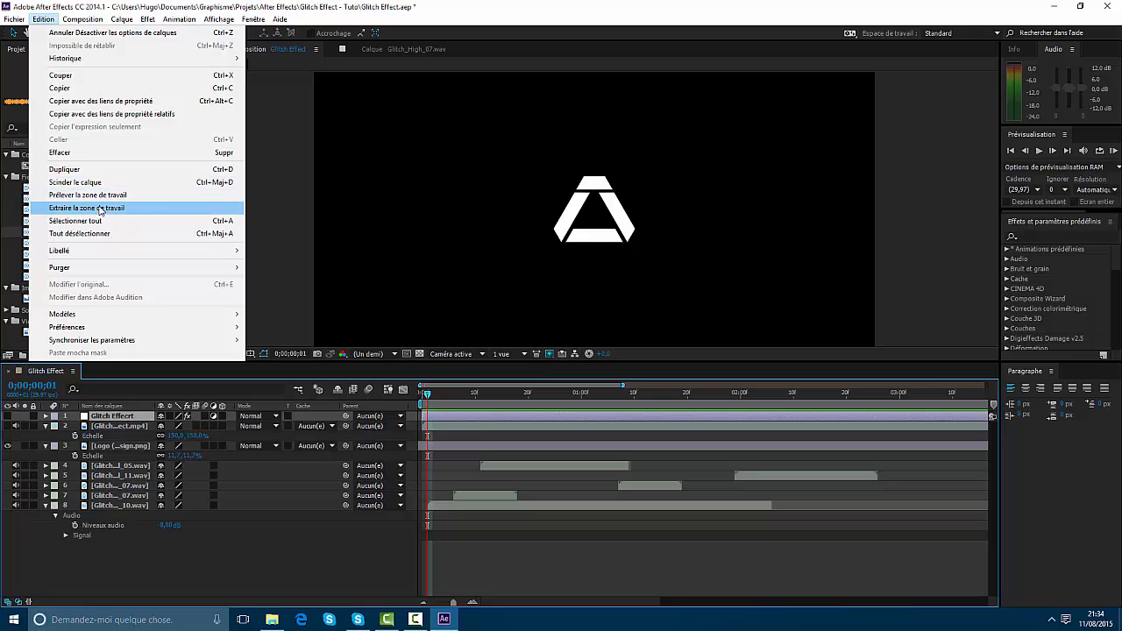
click(96, 186)
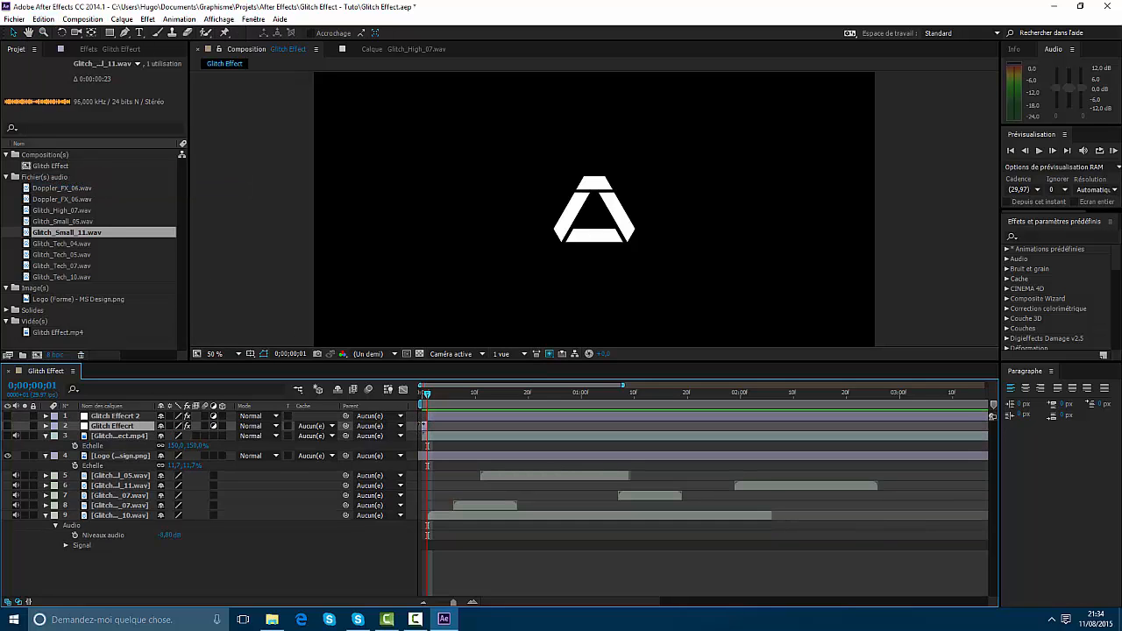
key(Delete)
Split the Glitch Effect 2 adjustment layer at frame 5 and delete the part after the cut.
click(138, 415)
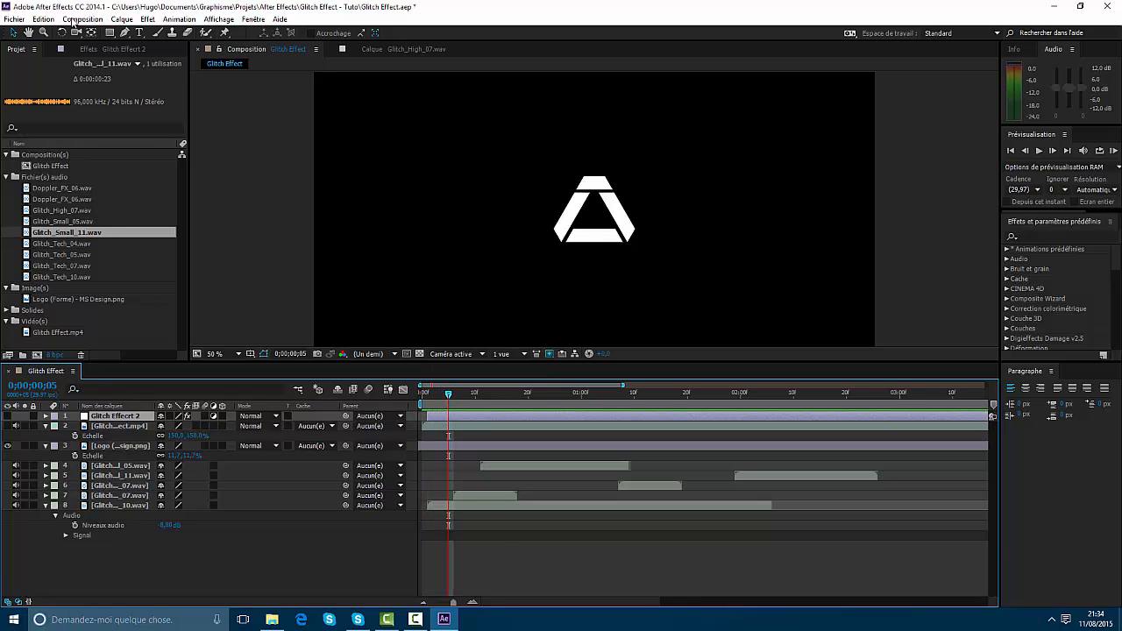
click(43, 19)
click(87, 192)
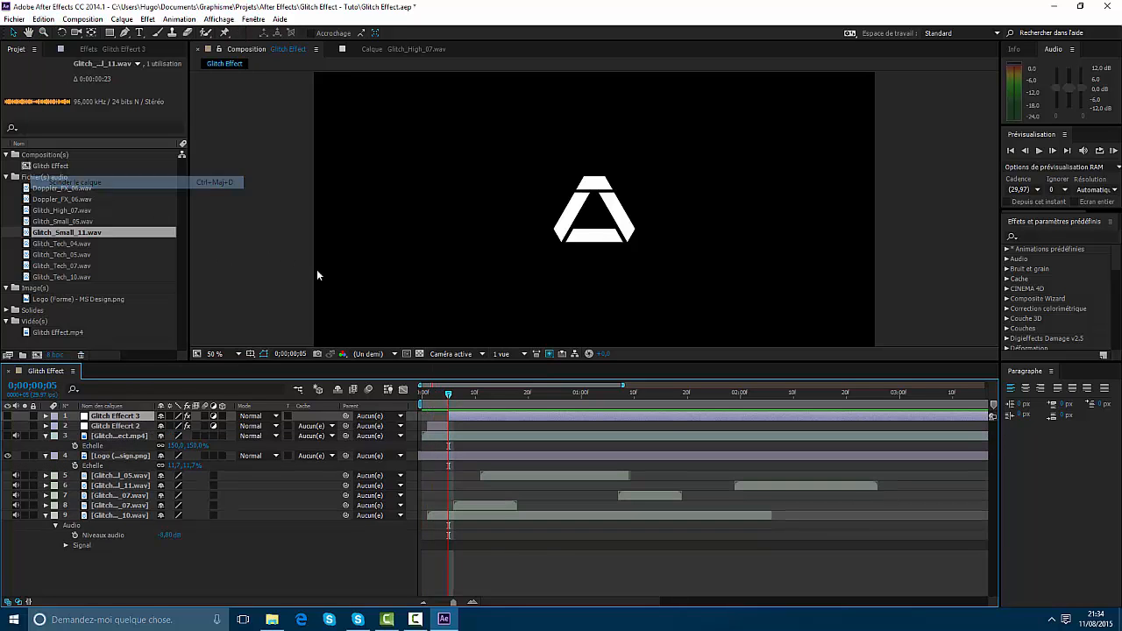
drag(447, 399, 404, 402)
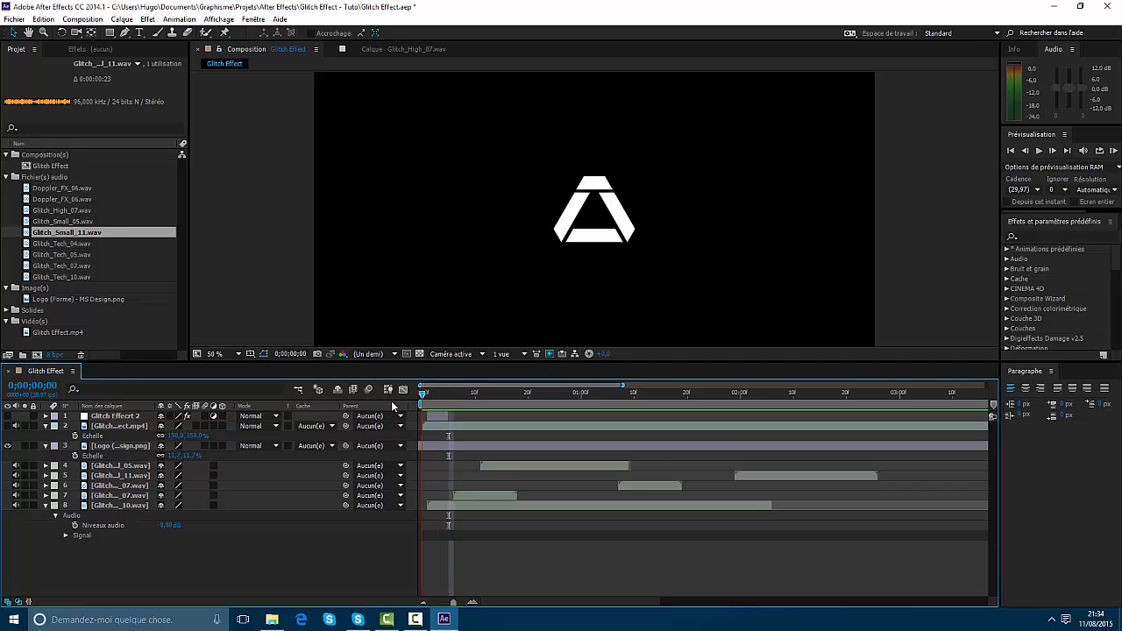
Make the Glitch Effect 2 adjustment layer visible and preview the opening glitch with its sound.
key(KP_Decimal)
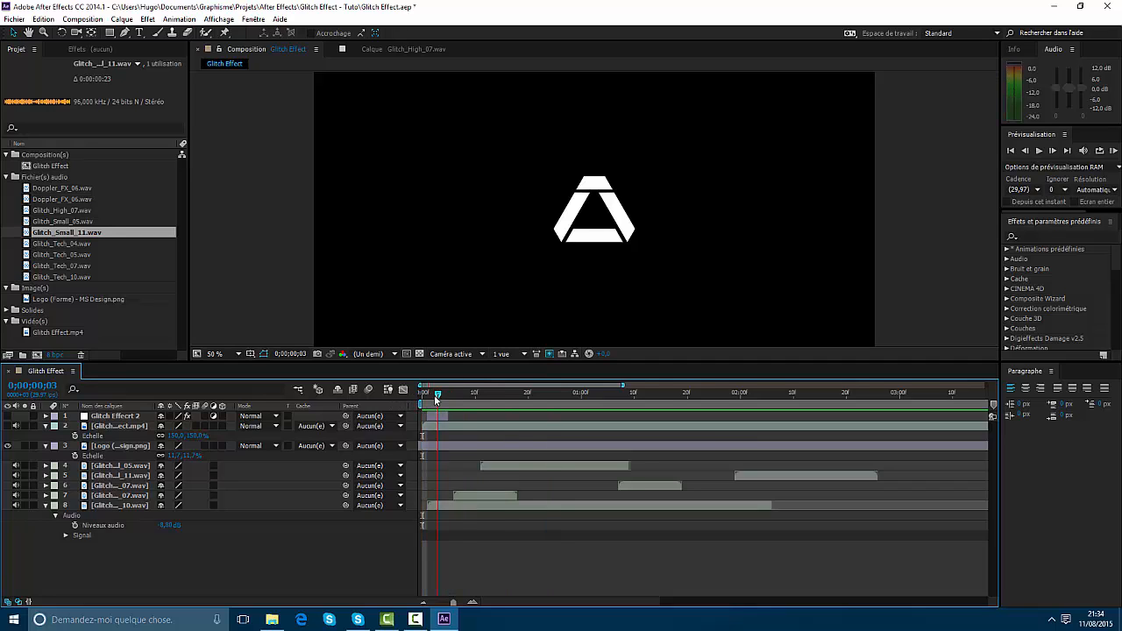
click(434, 394)
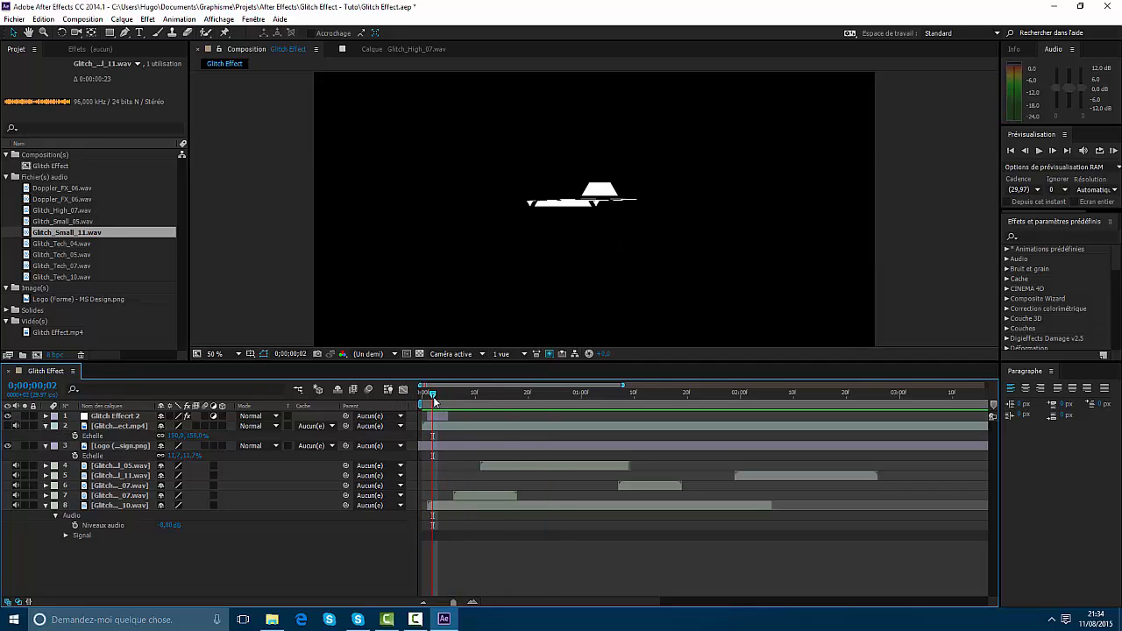
drag(433, 396, 290, 386)
key(KP_Decimal)
click(431, 395)
Duplicate the Glitch Effect 2 layer and place the copy from about frame 7 to frame 15, checking it against the sound.
click(439, 415)
key(ctrl+d)
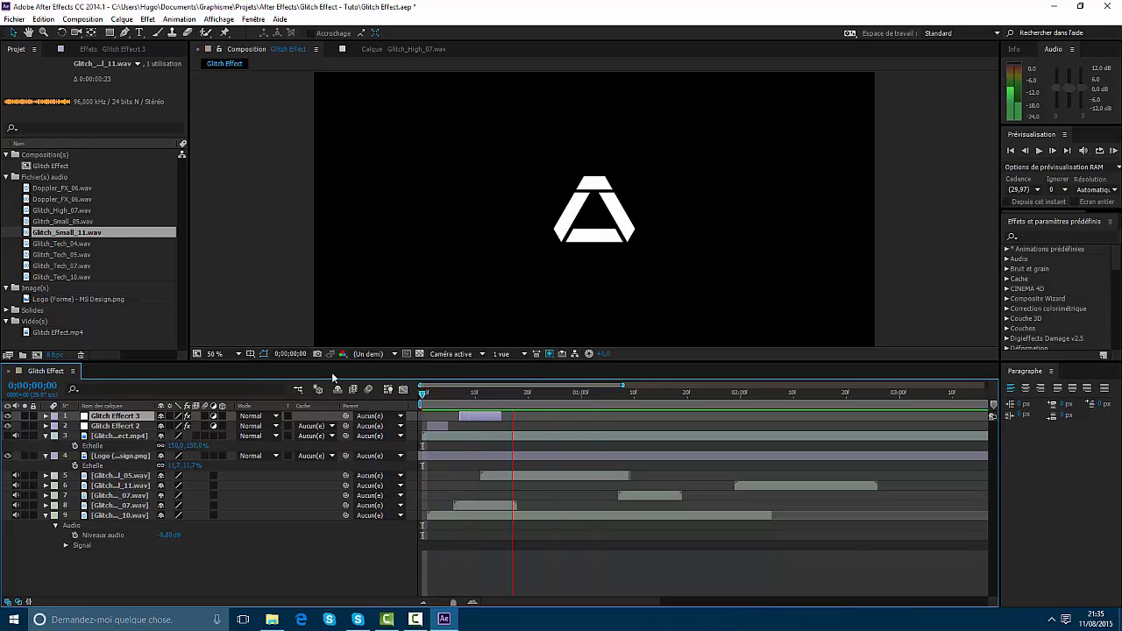
drag(521, 385, 478, 391)
Duplicate the Glitch Effect 3 layer twice, starting the copies at about frame 21 and at about 1 second 5 frames.
key(ctrl+d)
drag(544, 416, 621, 413)
key(ctrl+d)
click(604, 393)
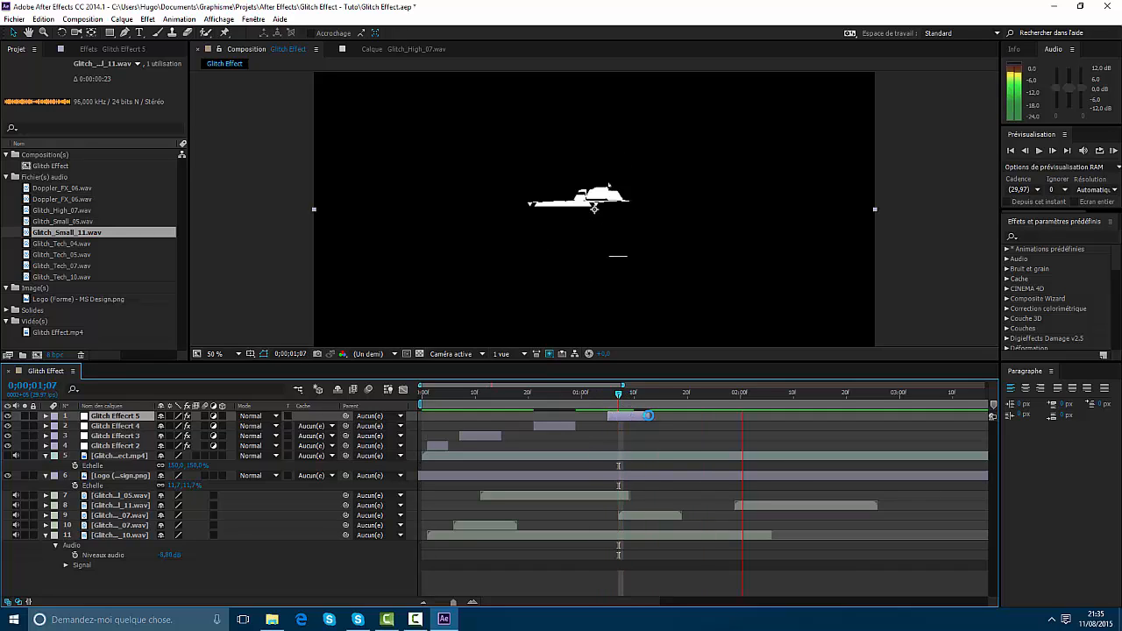
Shorten the Glitch Effect 4 layer to end at about frame 24, previewing the composition before and after the trim.
key(Home)
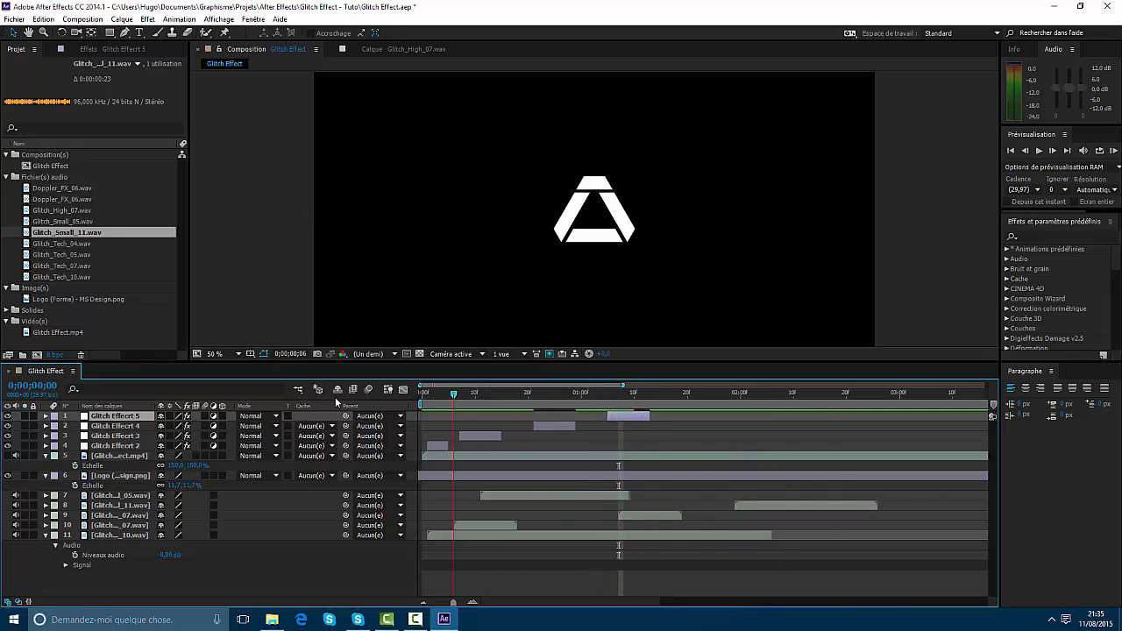
key(KP_0)
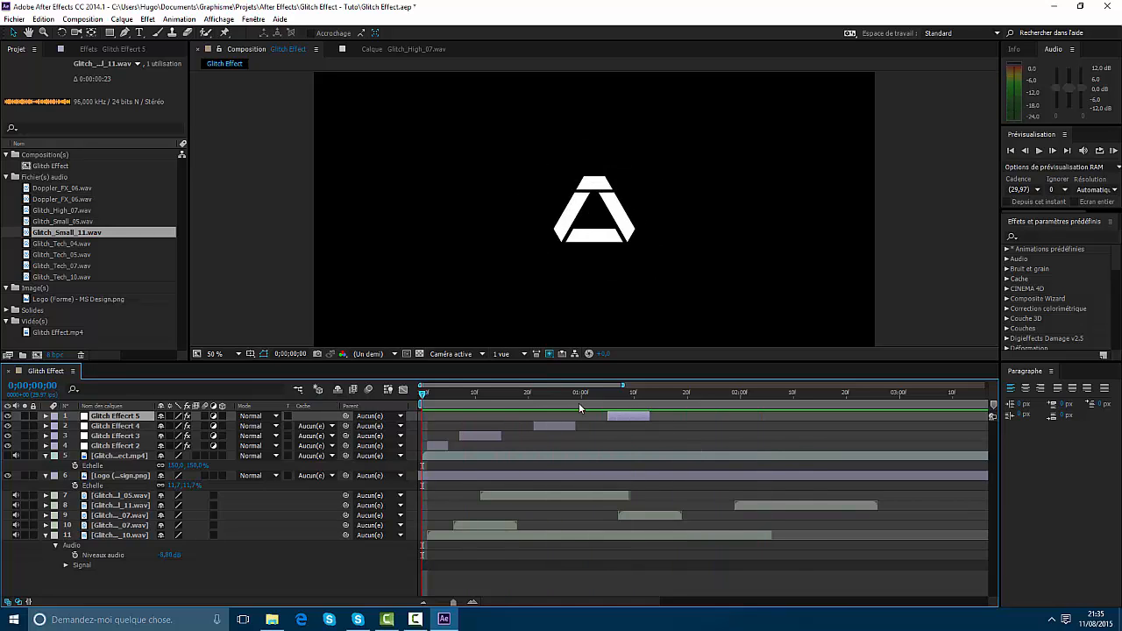
drag(572, 427, 545, 425)
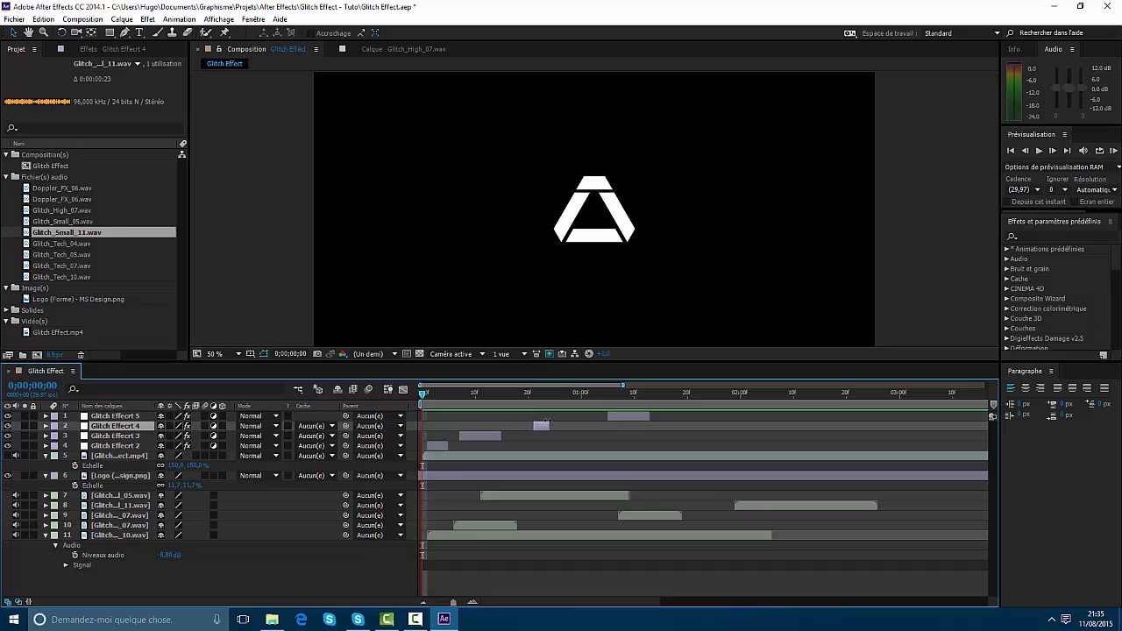
key(KP_0)
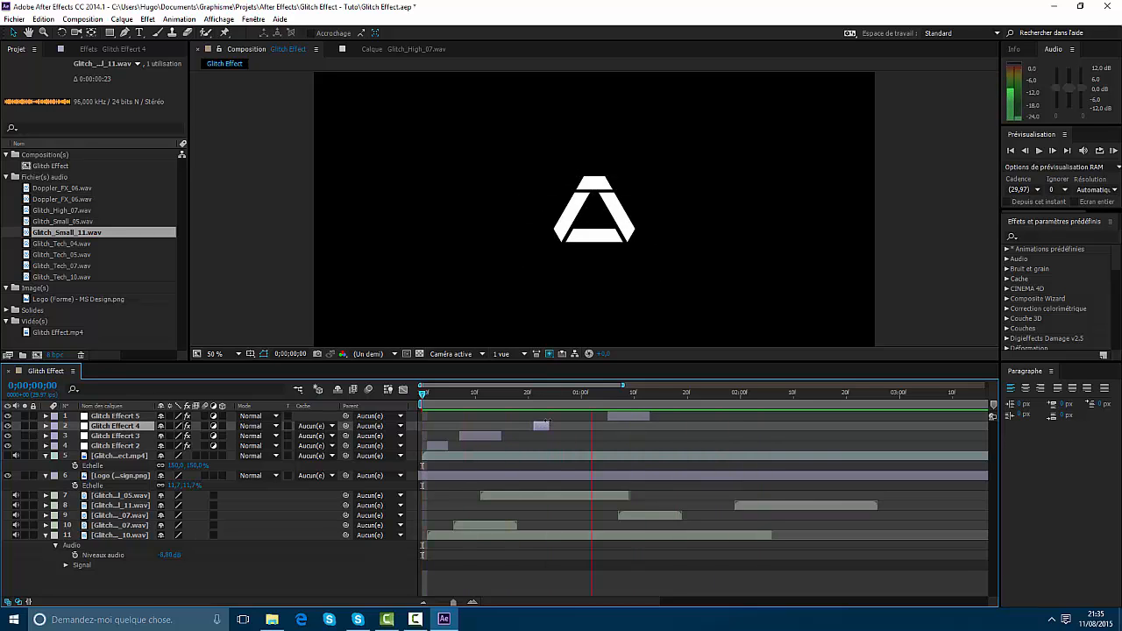
key(space)
Add two copies of the Glitch Effect 5 layer, a short one at about 1:19 and another from about 1:29 to 2:15.
click(626, 413)
key(ctrl+d)
drag(626, 415, 742, 424)
key(ctrl+d)
click(741, 398)
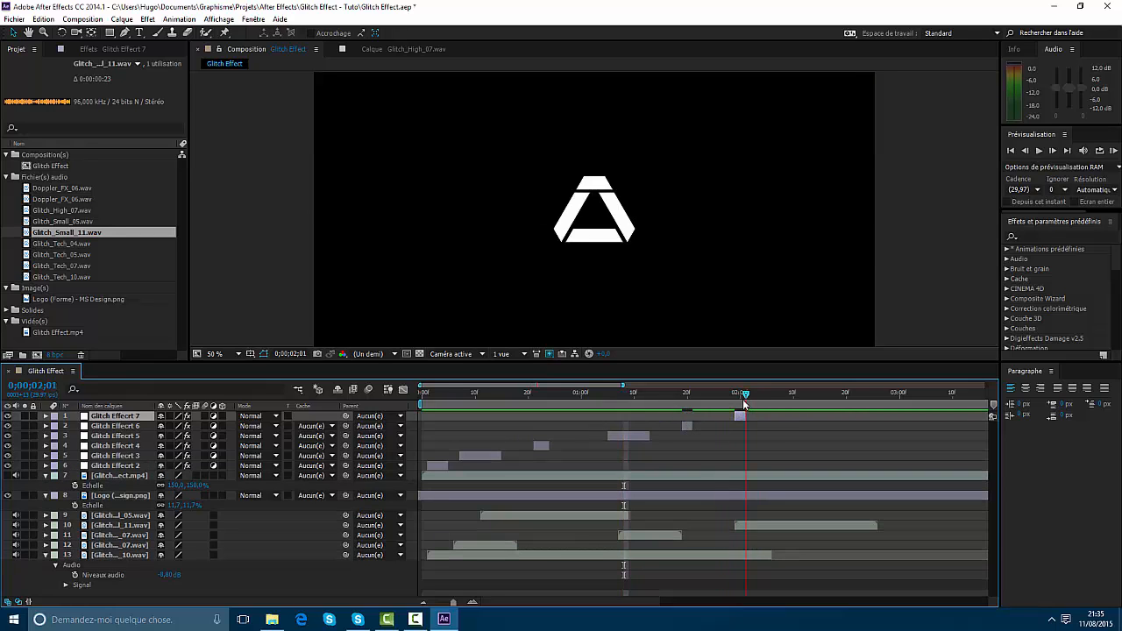
drag(742, 399, 819, 416)
click(744, 397)
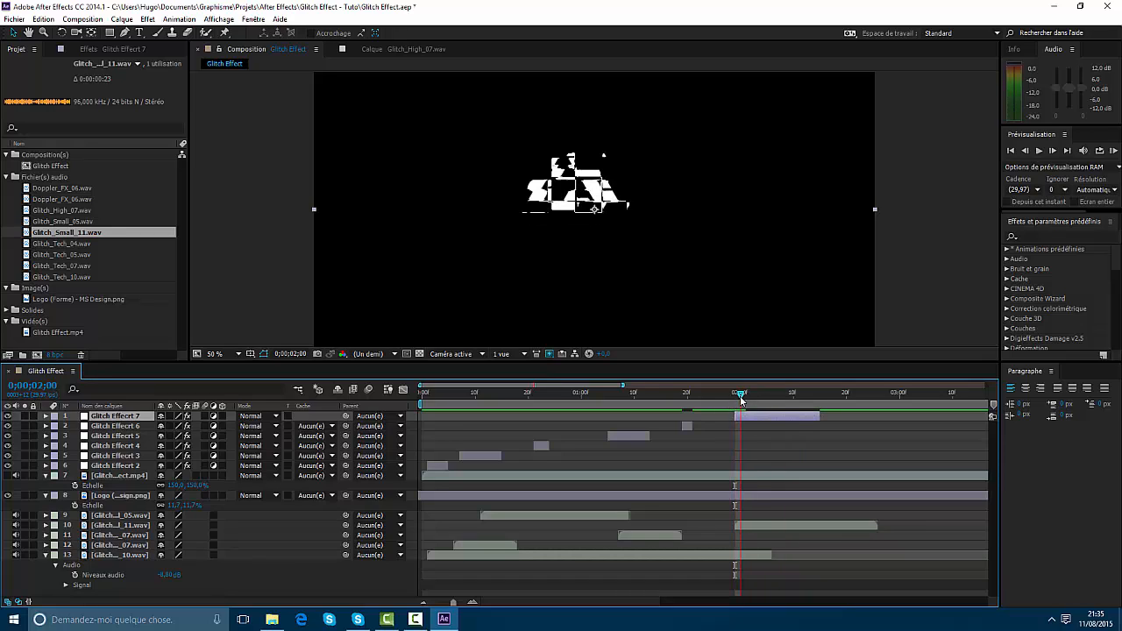
Strengthen the Glitch Effect 7 layer's Dispersion by setting Horizontale maxi to 379 and Verticale maxi to 505.
click(120, 48)
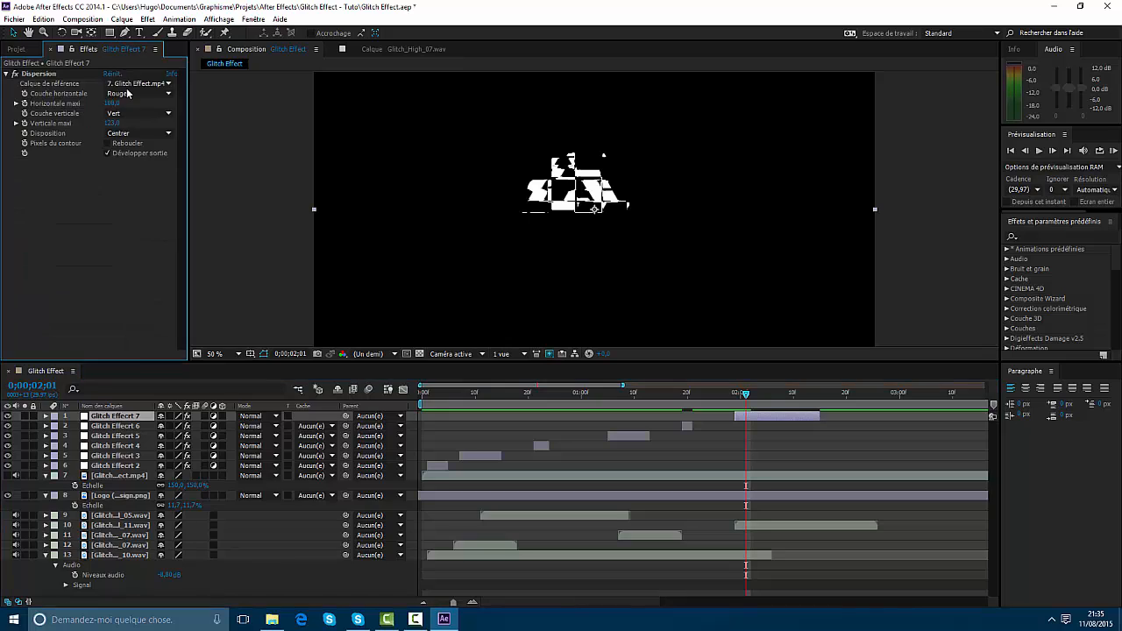
drag(746, 394, 757, 400)
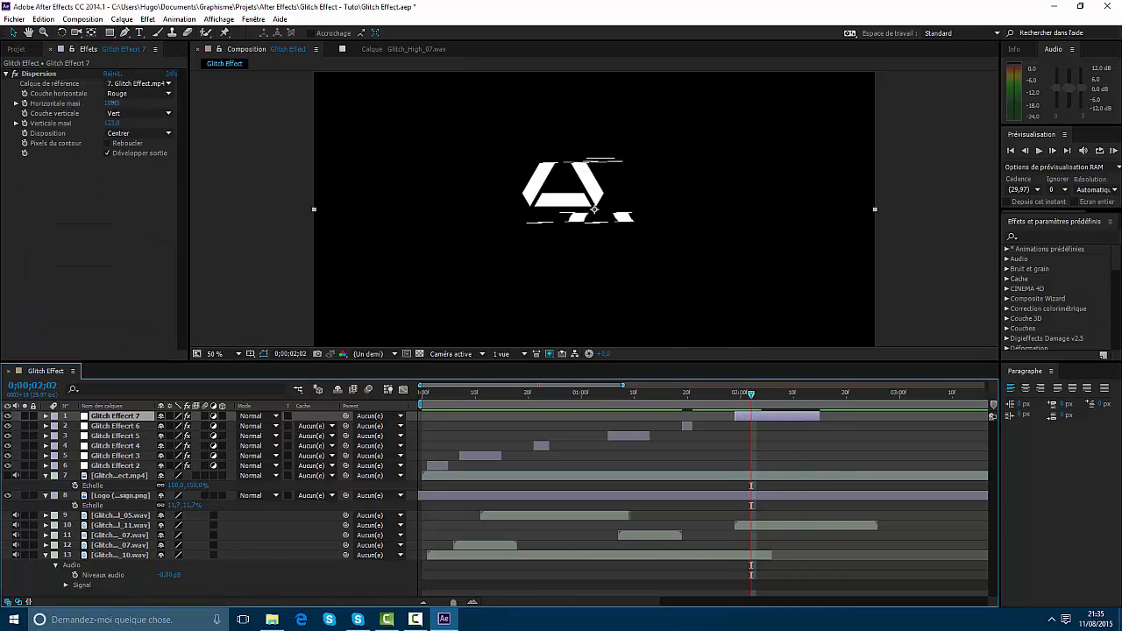
drag(117, 103, 365, 155)
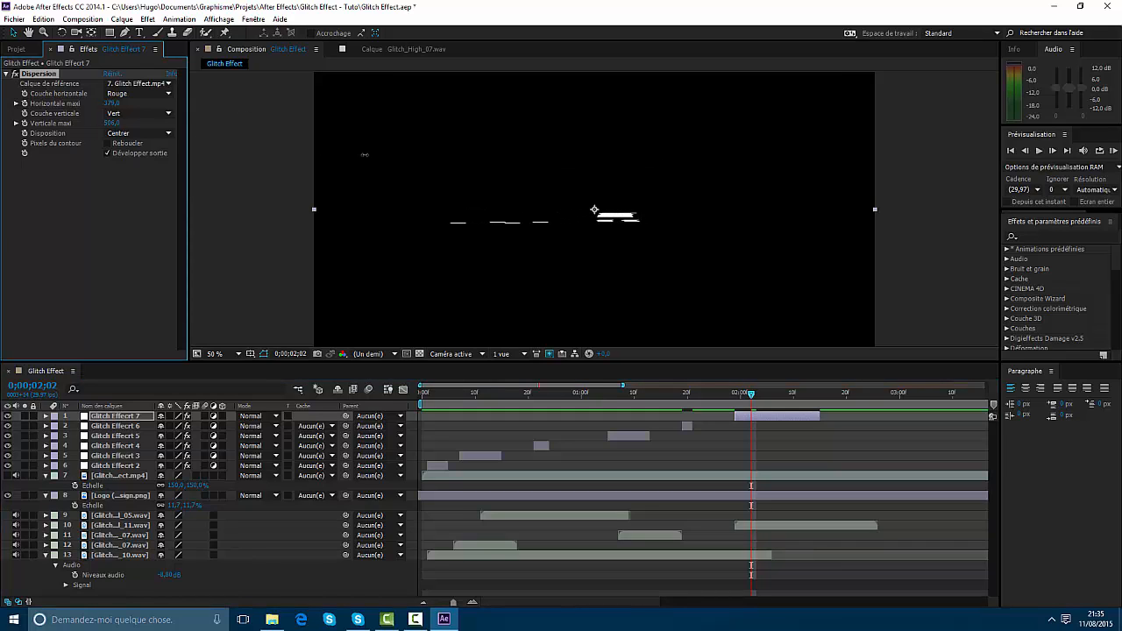
drag(754, 394, 721, 426)
Duplicate the Glitch Effect 6 layer, place the copy at about 1 second 25 frames, and preview from the beginning.
click(688, 426)
key(ctrl+d)
key(Home)
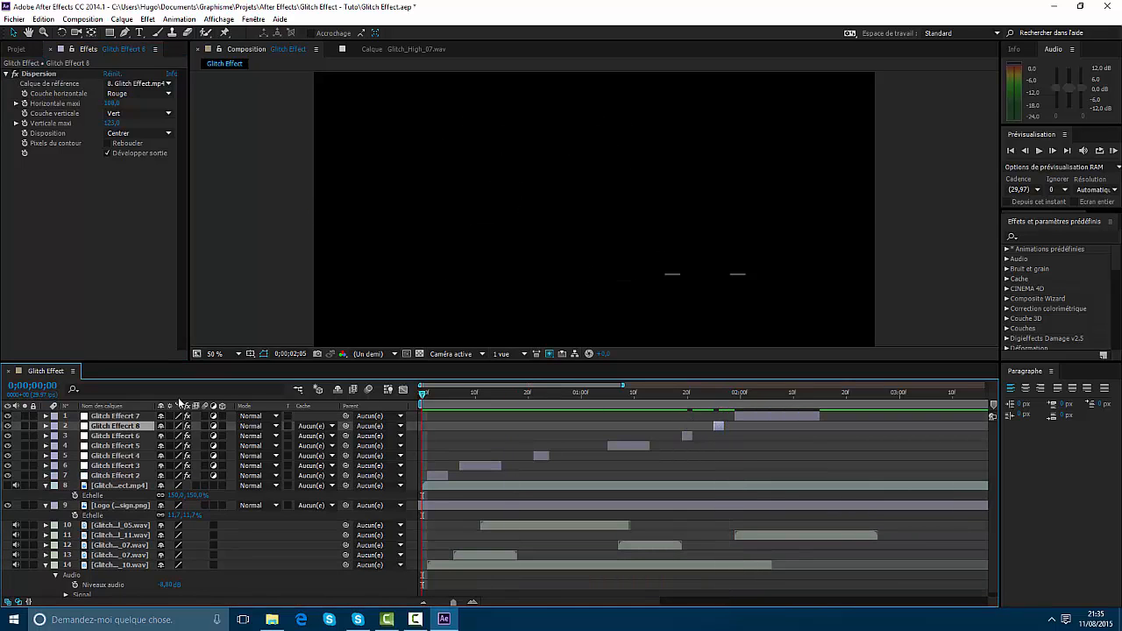
key(space)
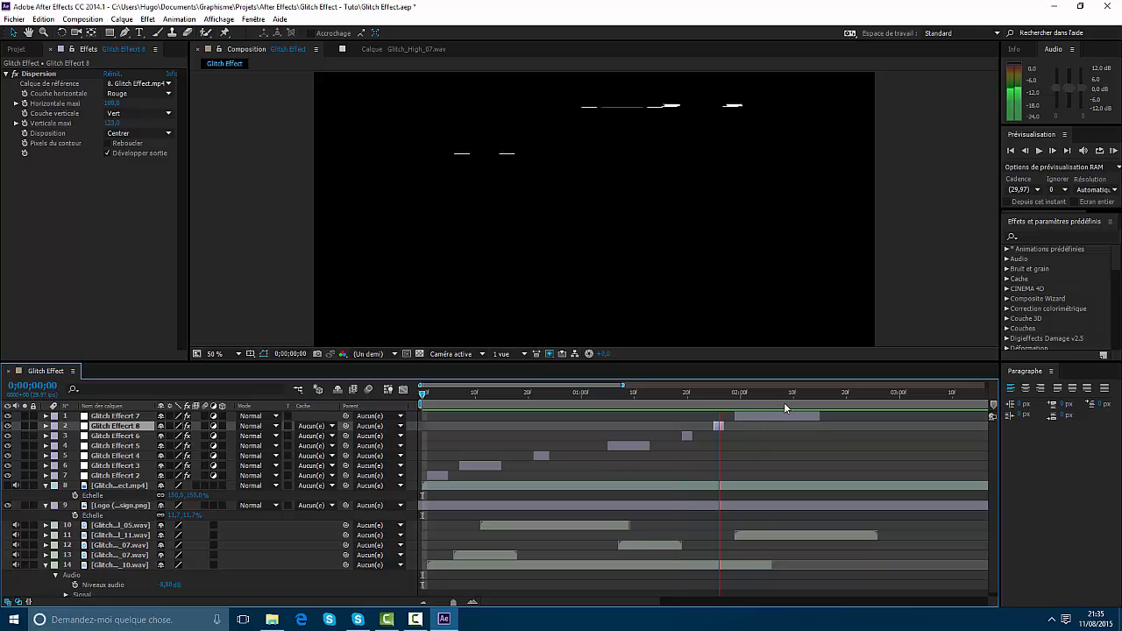
Split the logo layer at 2 seconds 15 frames, where the last glitch ends, and delete the remaining part.
drag(789, 395, 821, 397)
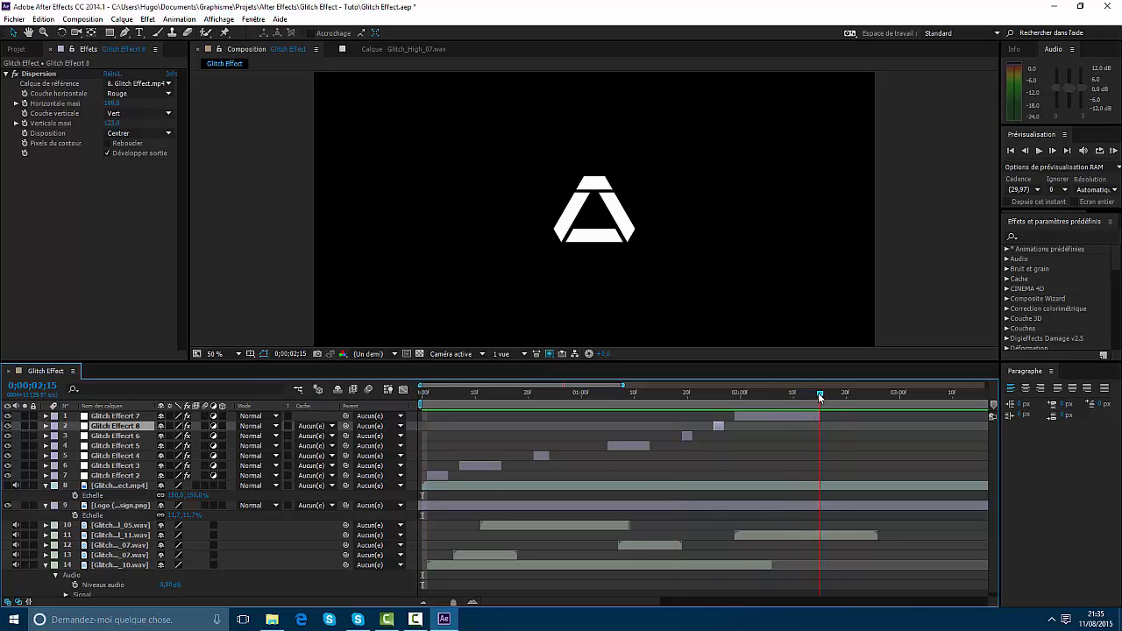
click(827, 484)
click(828, 505)
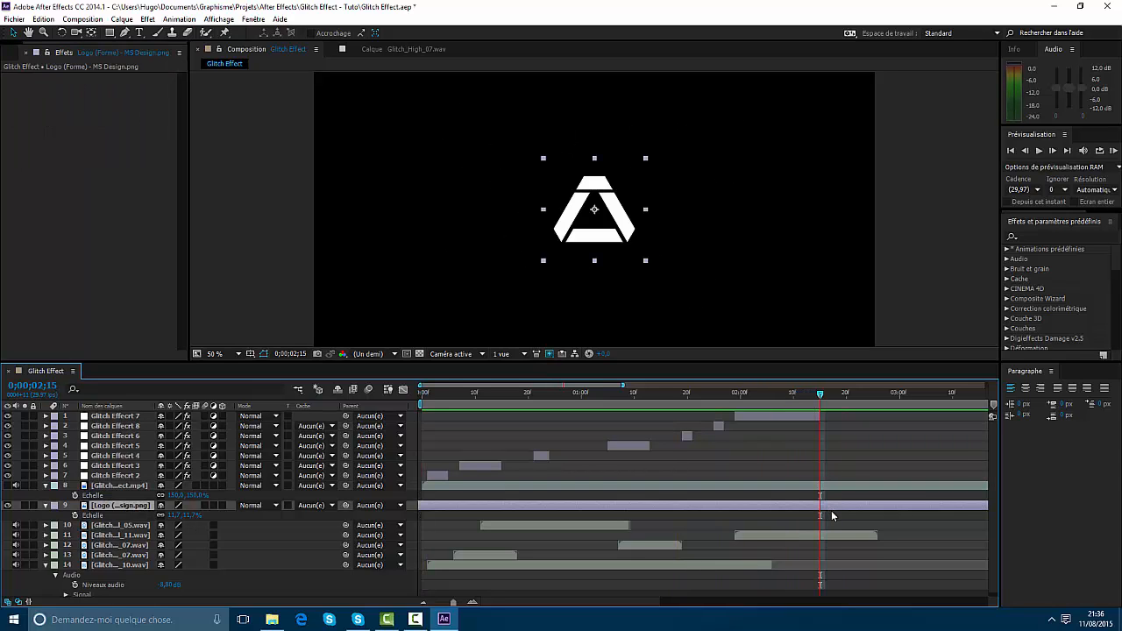
click(42, 24)
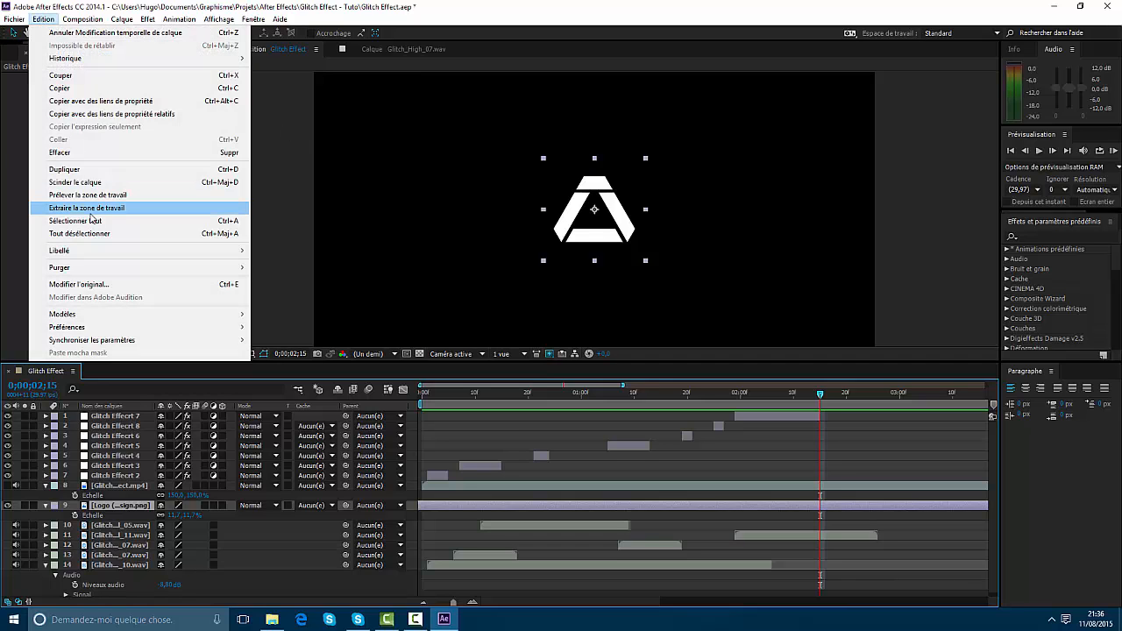
click(92, 181)
key(Delete)
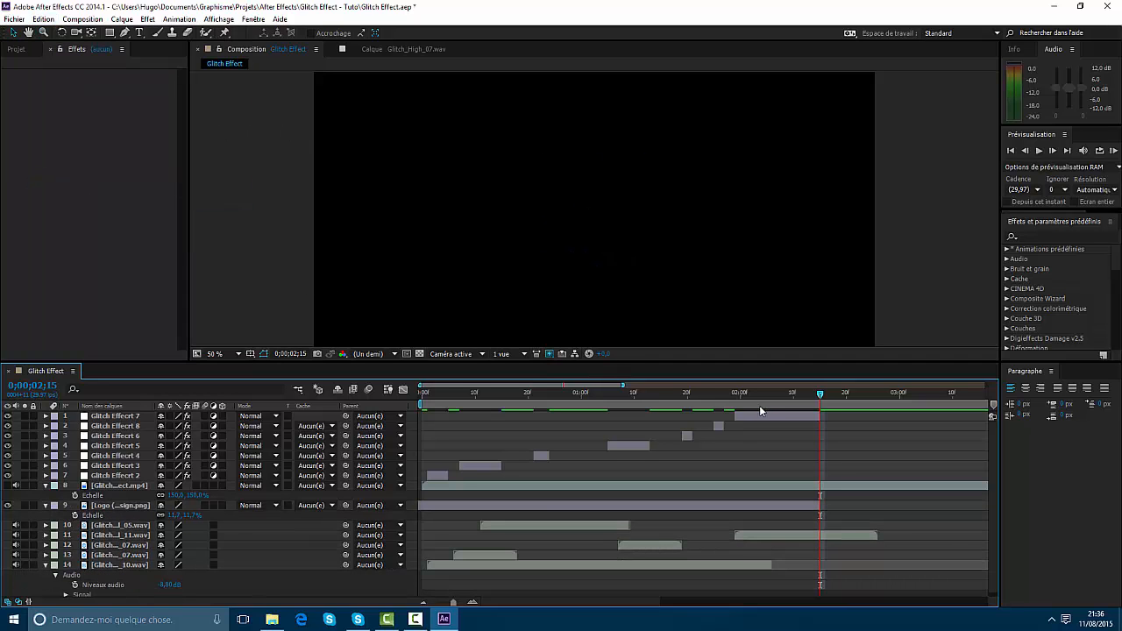
Preview the whole glitch animation from the beginning and examine the glitched logo at frame 9.
drag(759, 394, 254, 396)
key(space)
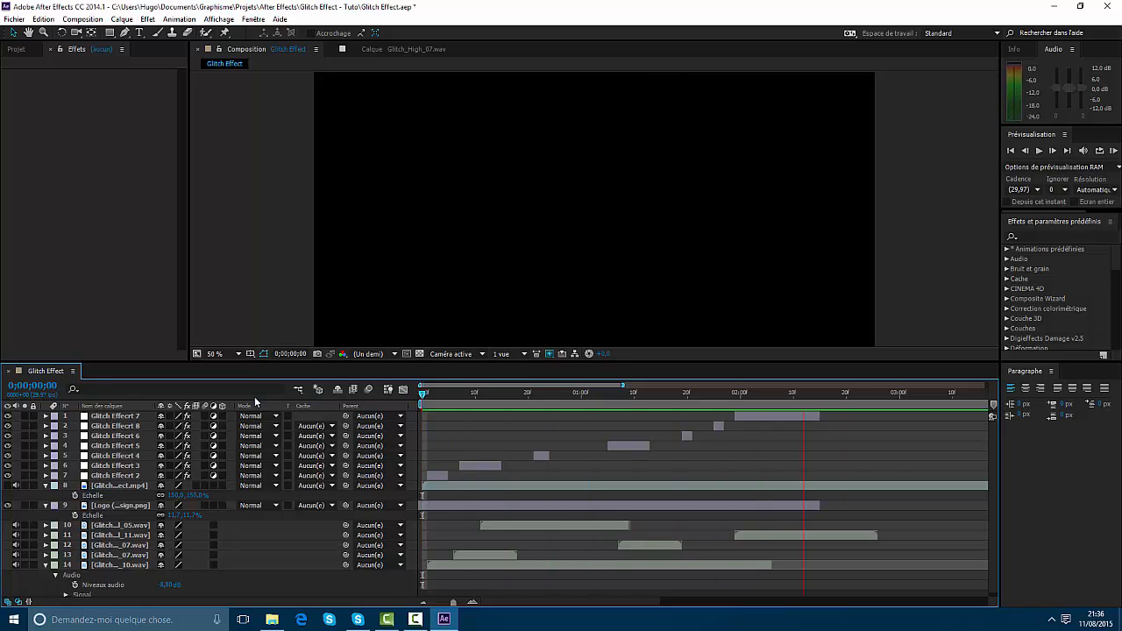
drag(458, 393, 472, 394)
scroll(504, 264, down, 1)
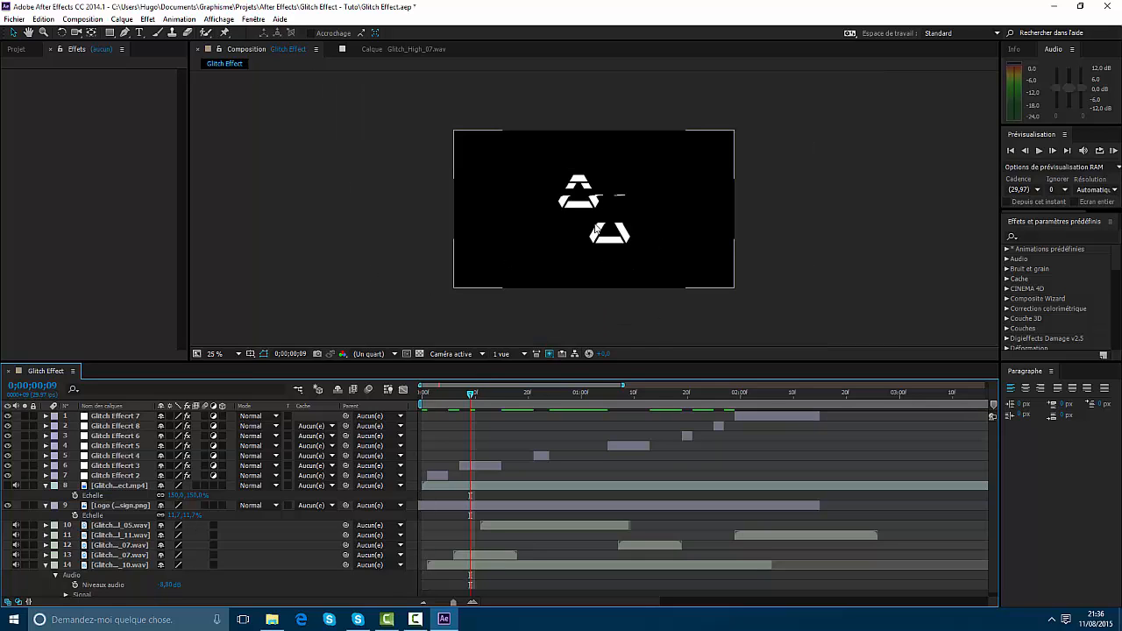
scroll(596, 230, up, 1)
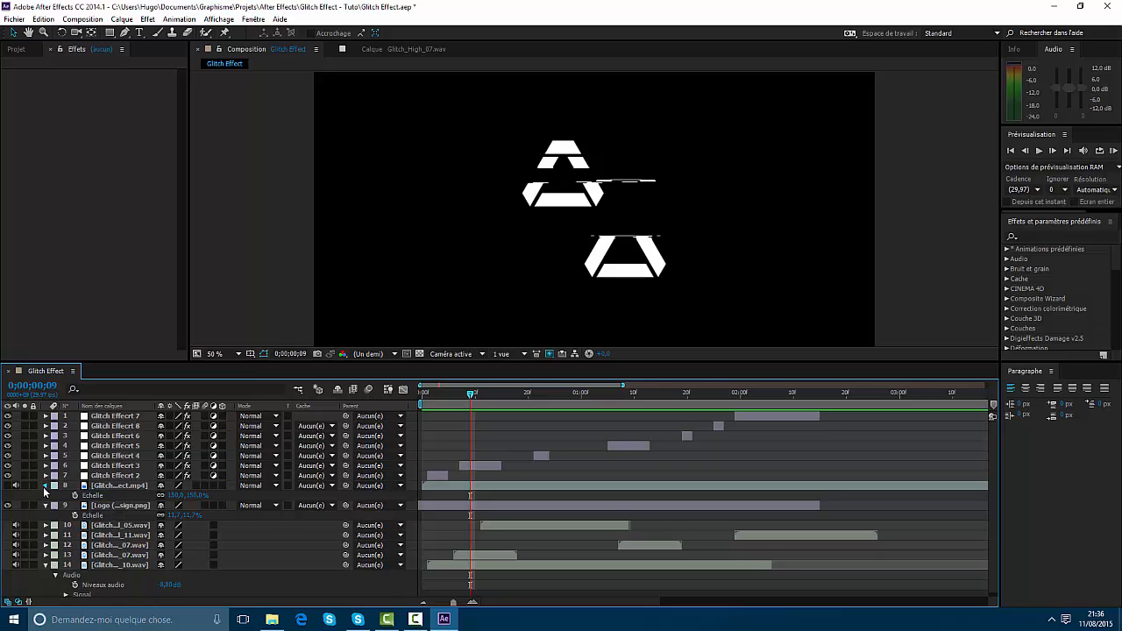
Collapse the expanded properties of the glitch video, logo and Glitch_Tech_10.wav layers in the timeline.
click(46, 486)
click(47, 495)
click(47, 545)
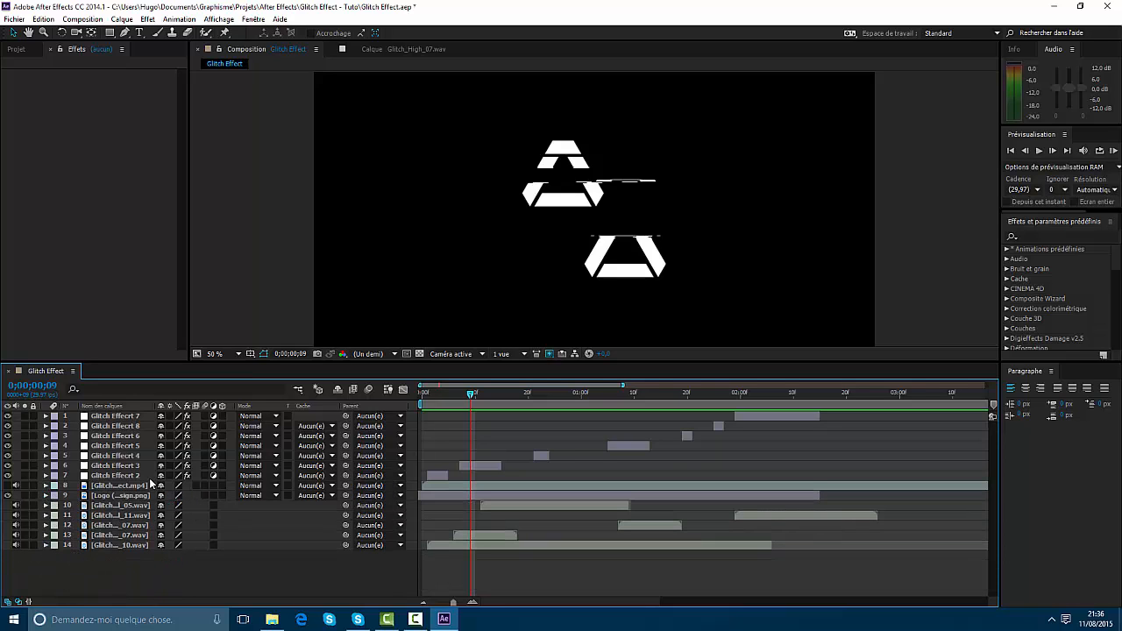
Duplicate the logo layer twice so that three stacked copies exist in the timeline.
click(132, 497)
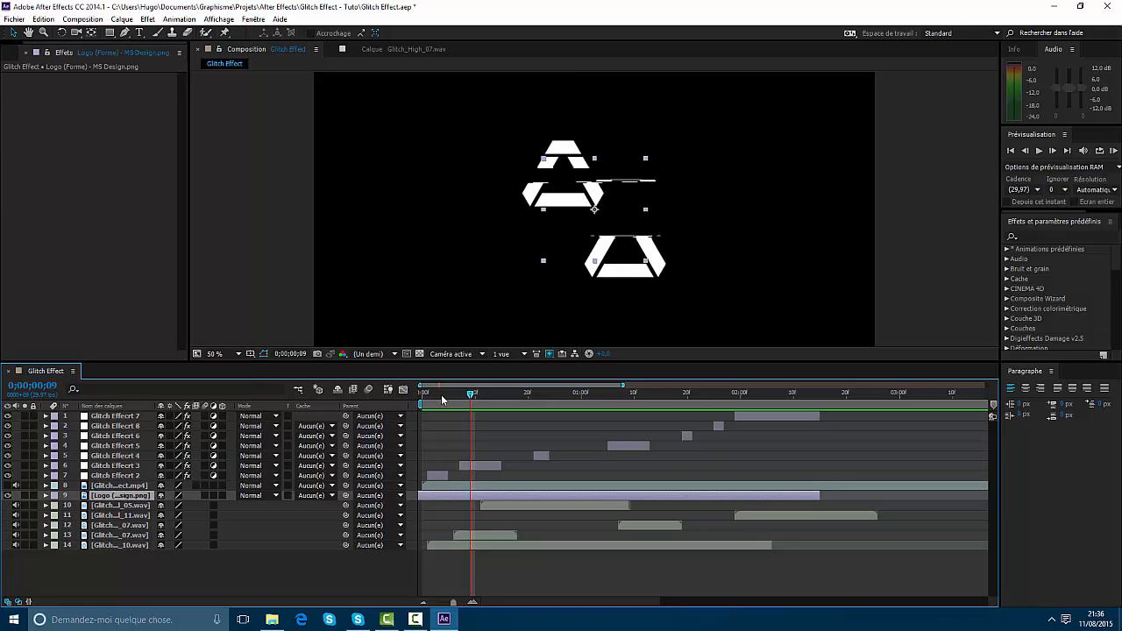
drag(442, 399, 434, 405)
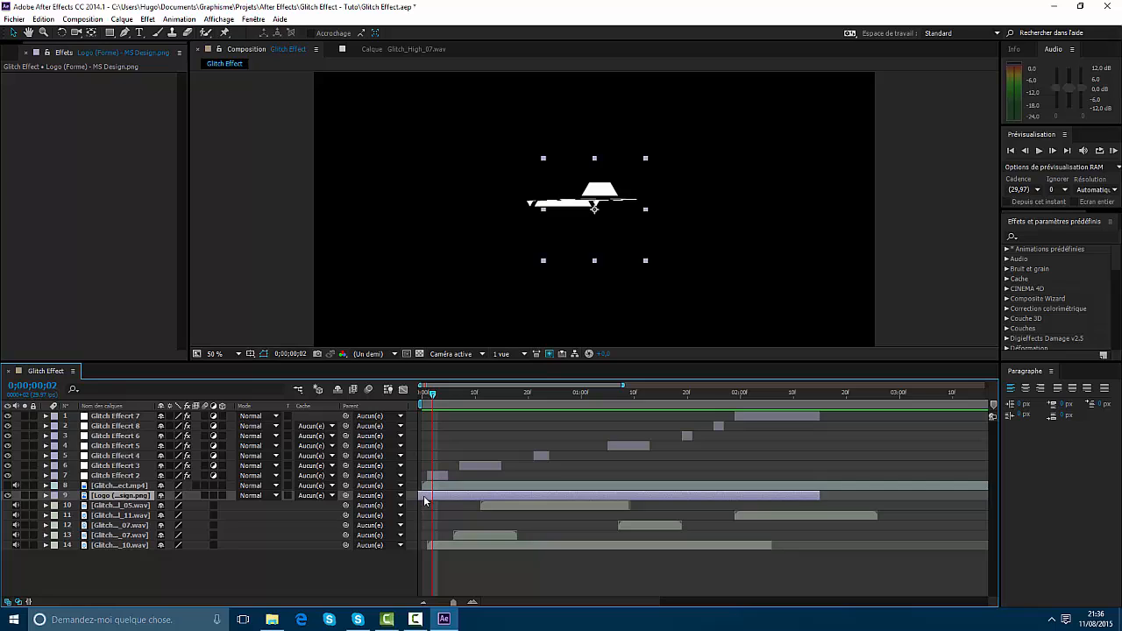
key(ctrl+d)
key(ctrl+d)
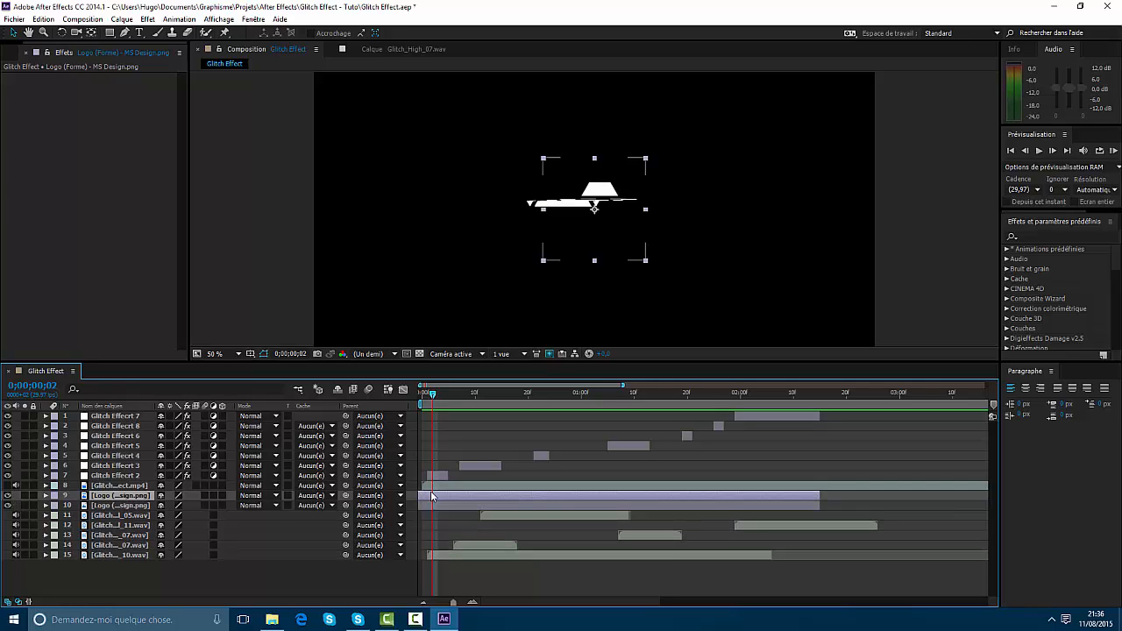
Assign the Fuchsia label colour to all three logo layers.
ctrl+click(143, 517)
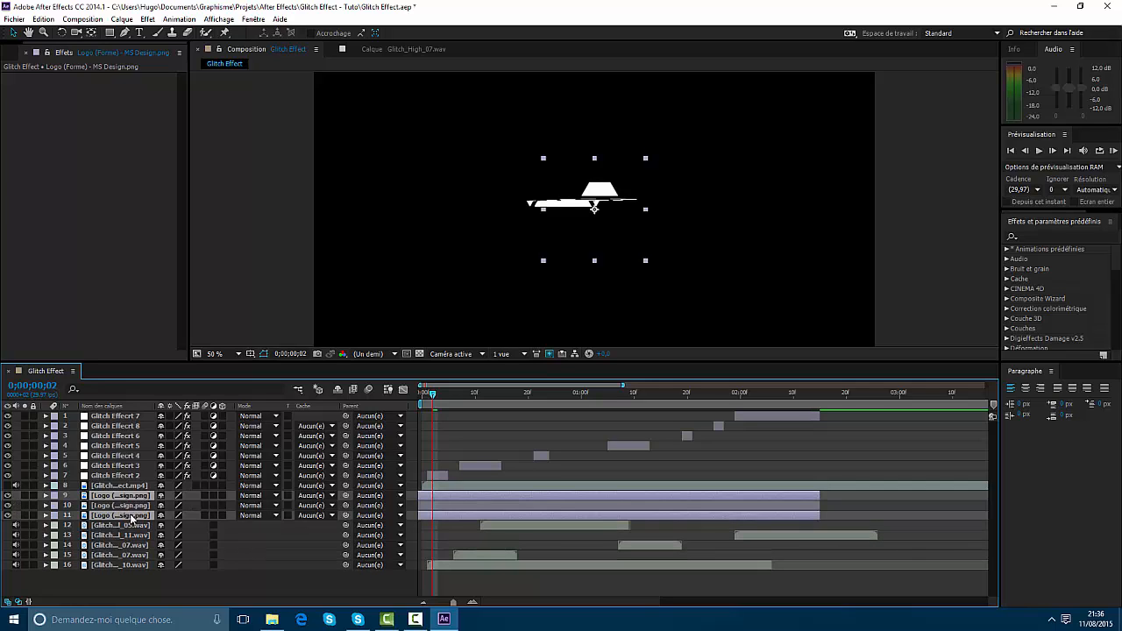
ctrl+click(109, 507)
click(56, 506)
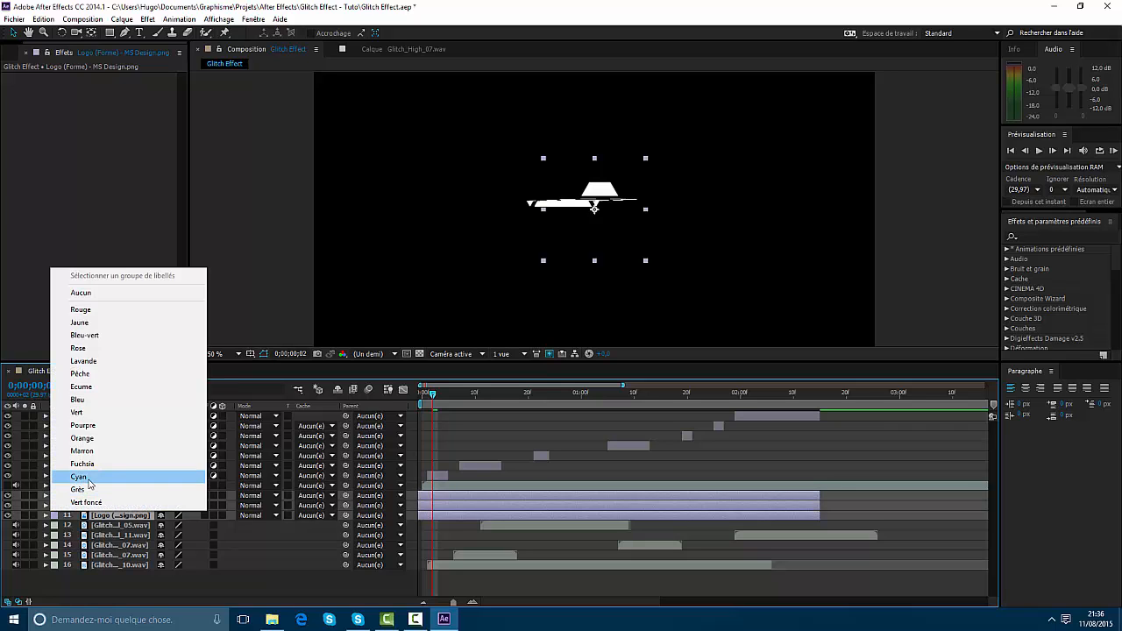
click(88, 473)
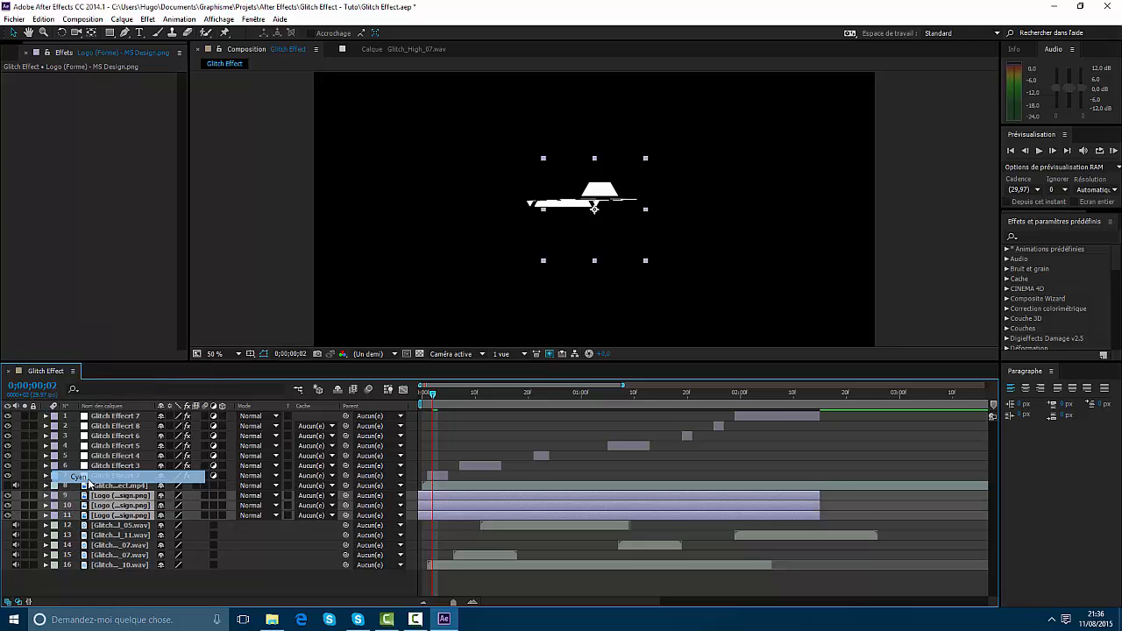
click(54, 514)
click(87, 464)
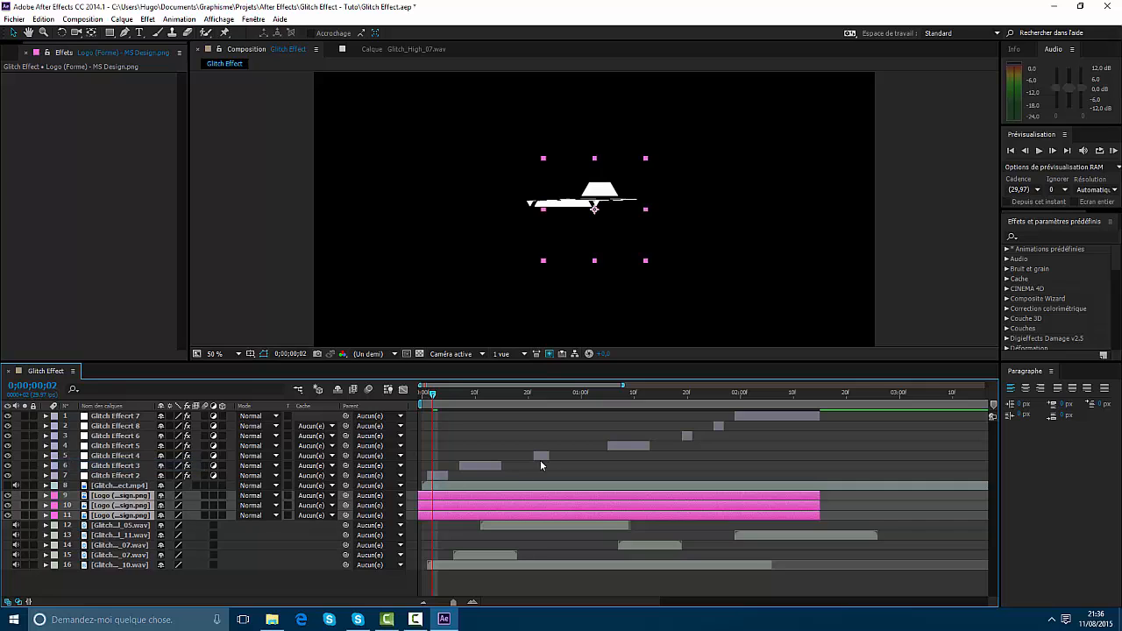
Return to the start of the composition and rename the uppermost logo layer as Rouge.
click(541, 461)
click(535, 512)
click(522, 498)
drag(429, 401, 422, 406)
key(Return)
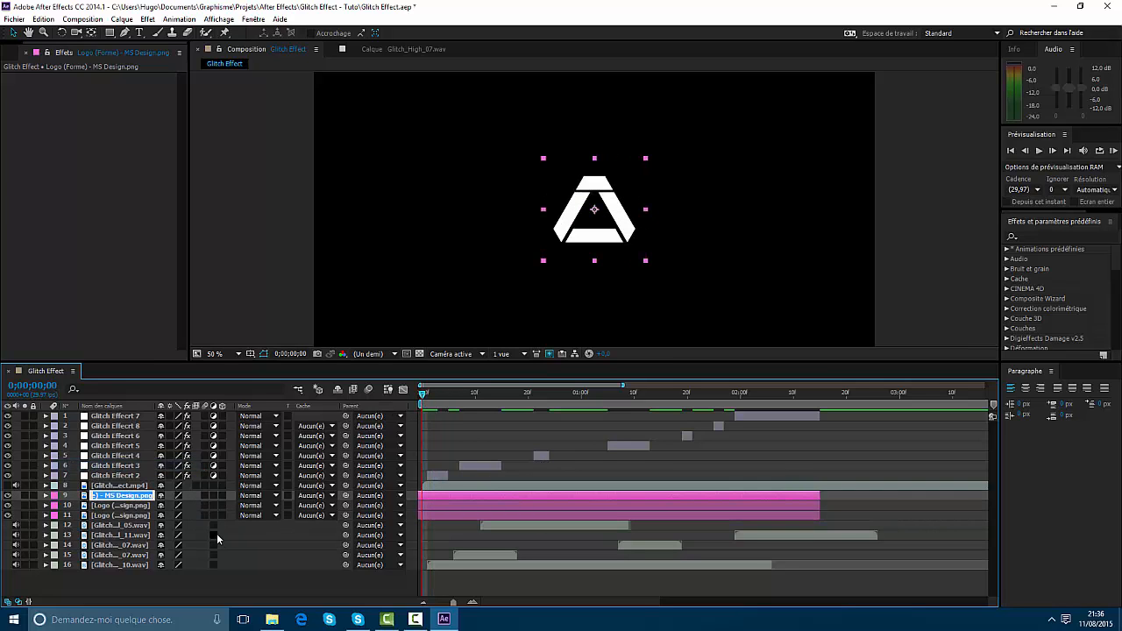
text(Rouge)
key(Return)
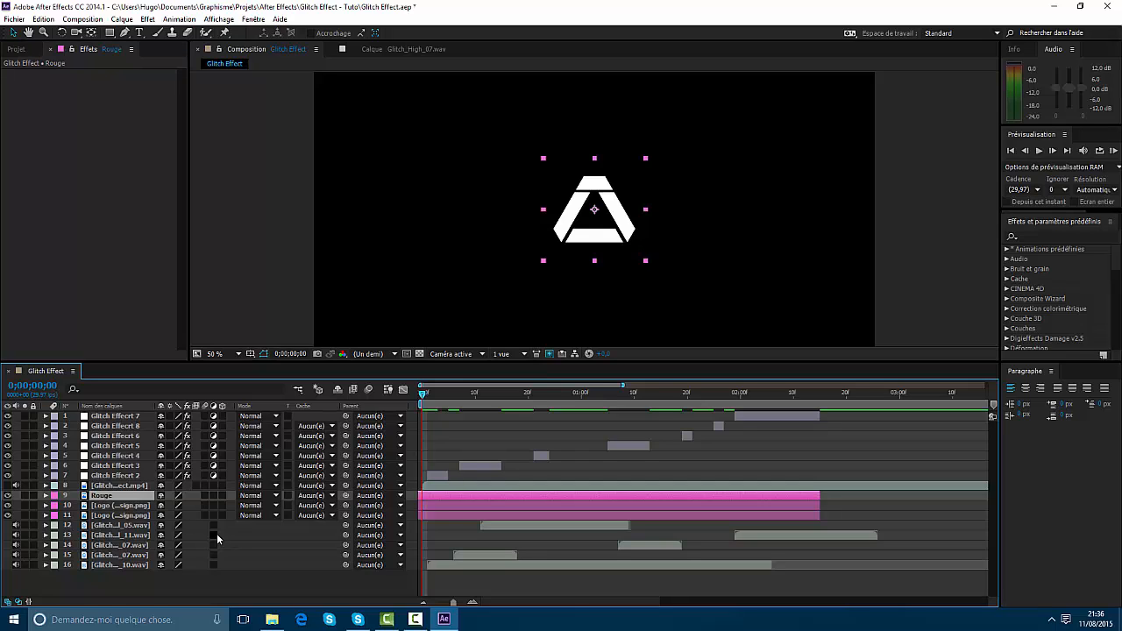
Rename the second logo layer as Vert and the third one as Bleu.
click(477, 506)
key(Return)
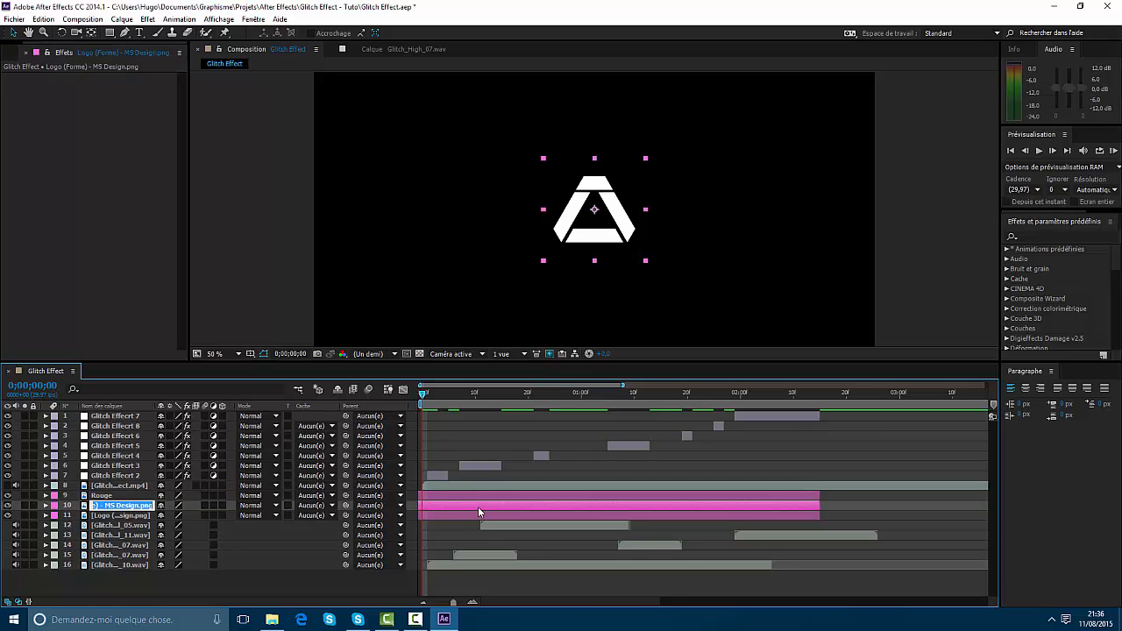
text(Vert)
key(Return)
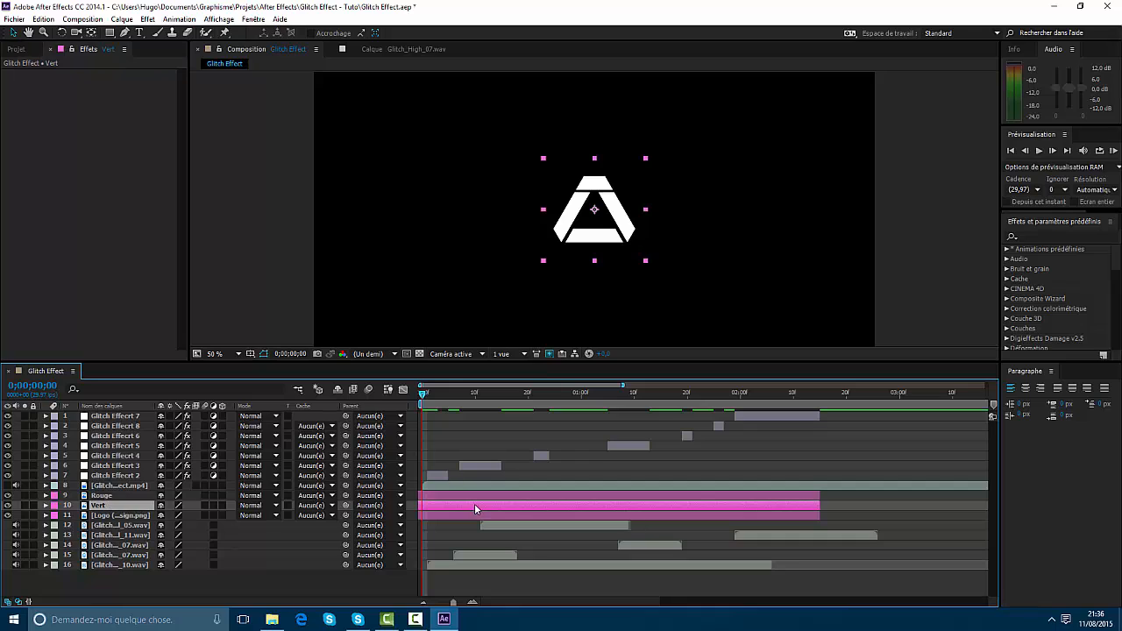
click(508, 517)
key(Return)
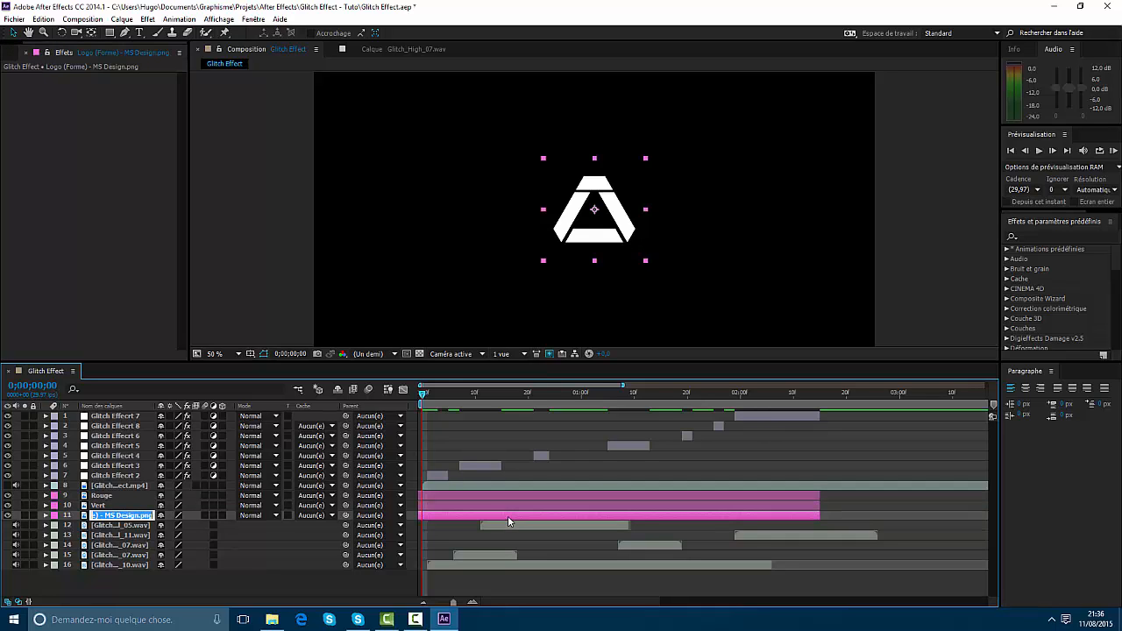
text(Bleu)
key(Return)
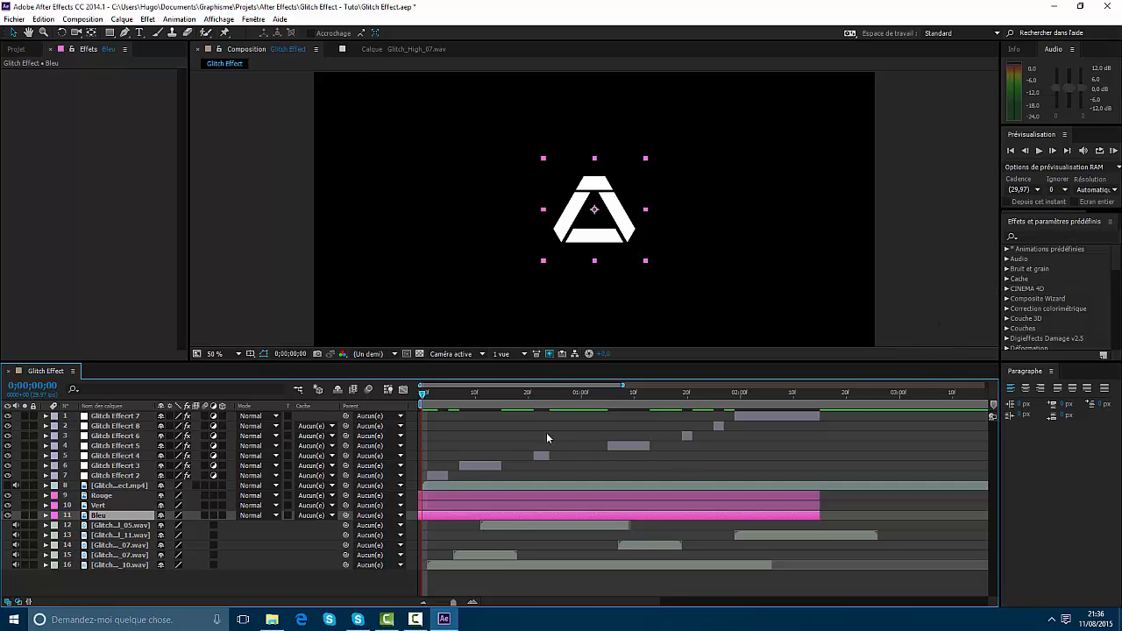
Find the Niveaux effect with individual controls and apply it to the Rouge, Vert and Bleu layers.
click(449, 499)
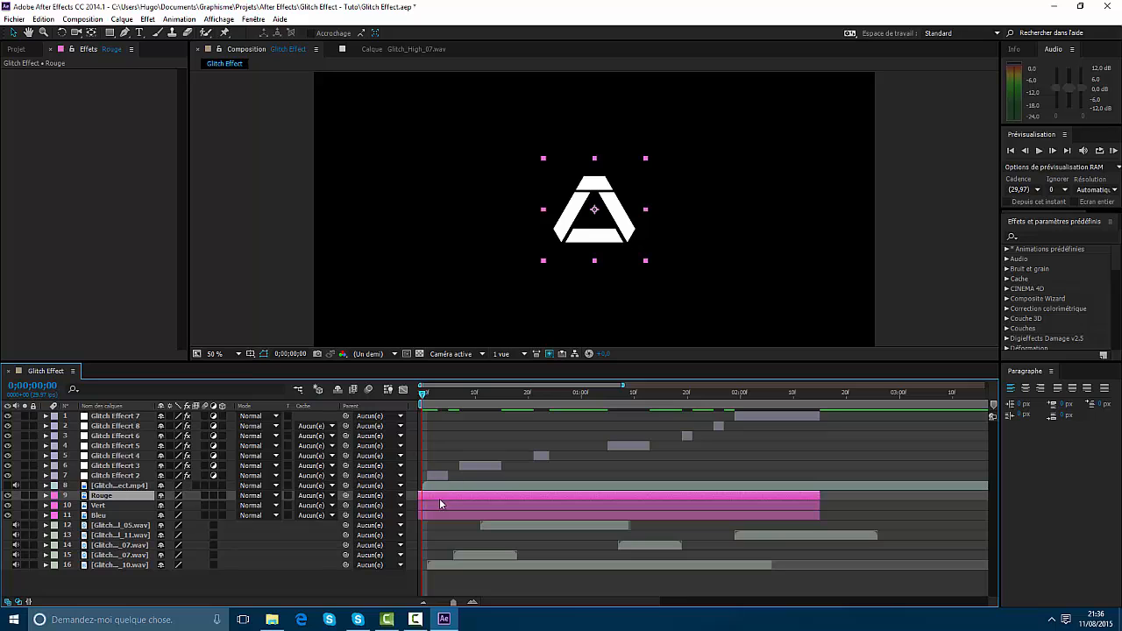
right_click(435, 496)
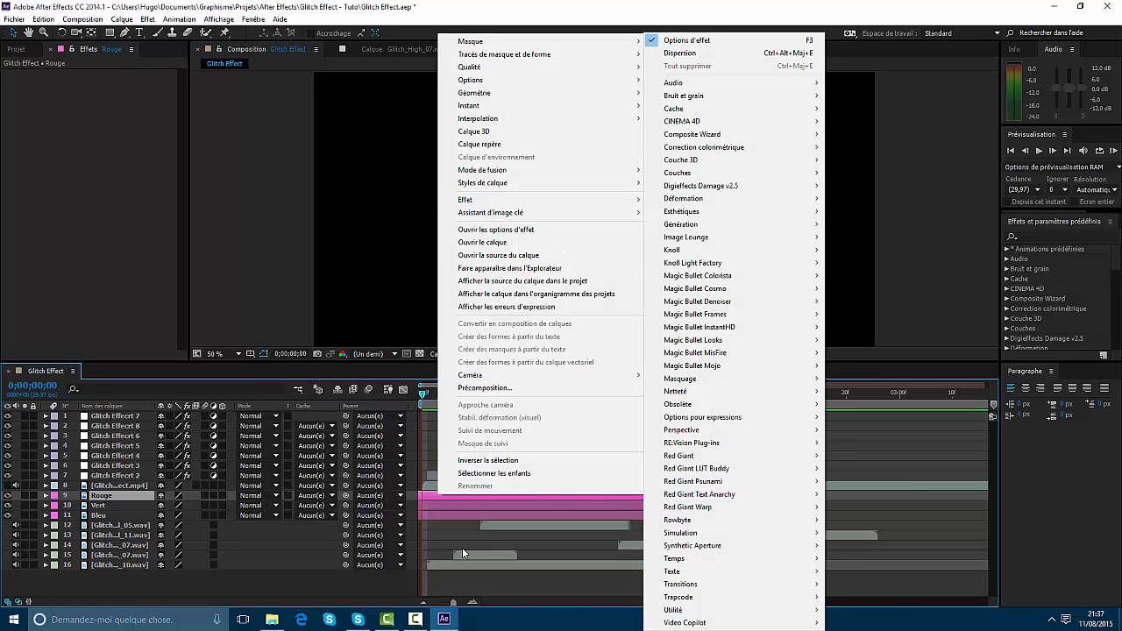
click(1031, 237)
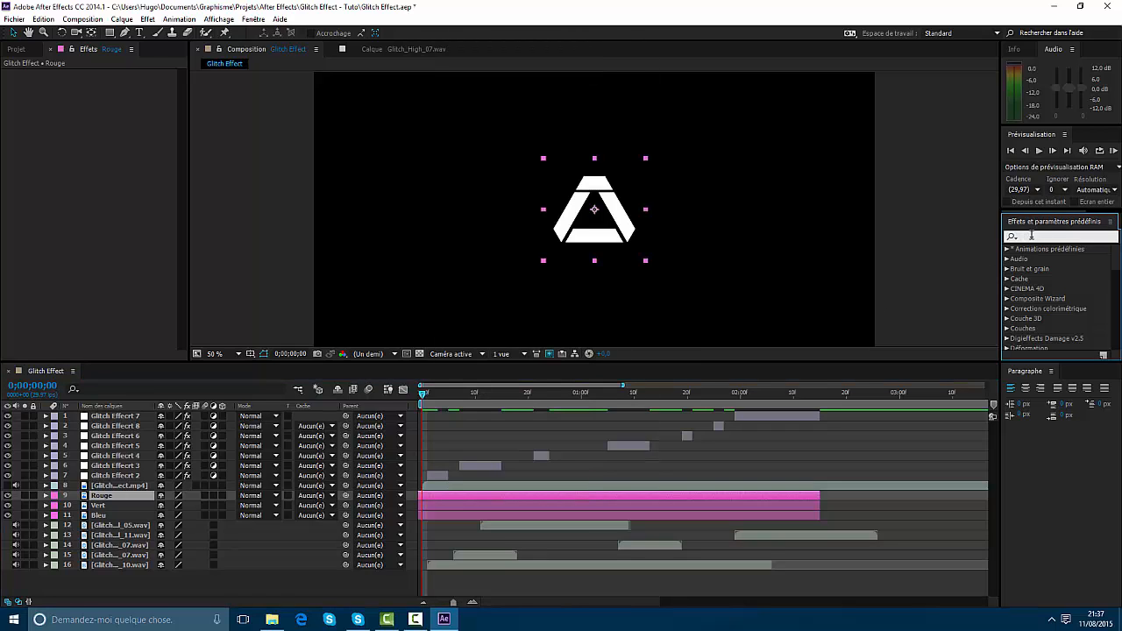
text(niveau)
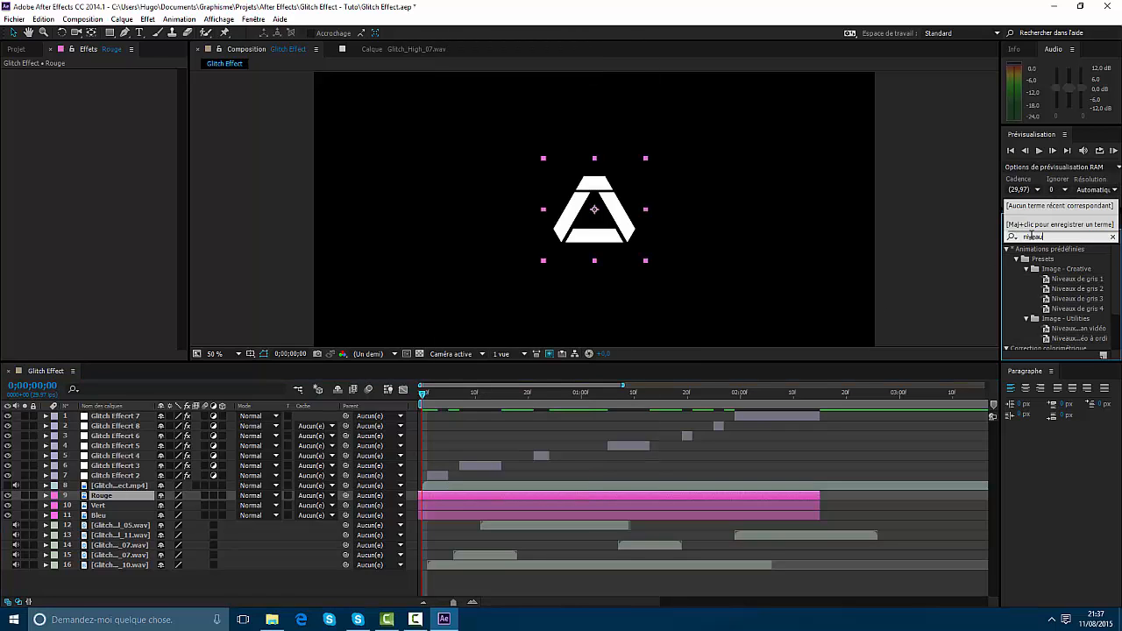
drag(1116, 307, 1110, 349)
click(1065, 317)
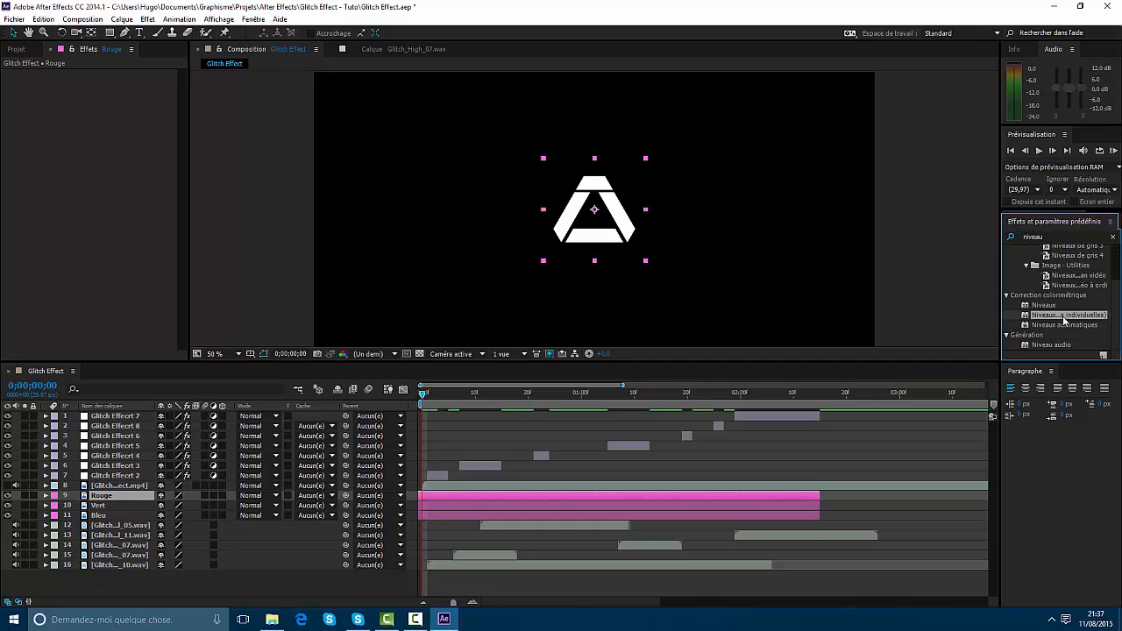
mouse_move(1001, 314)
mouse_down()
mouse_move(889, 318)
mouse_move(1001, 316)
mouse_up()
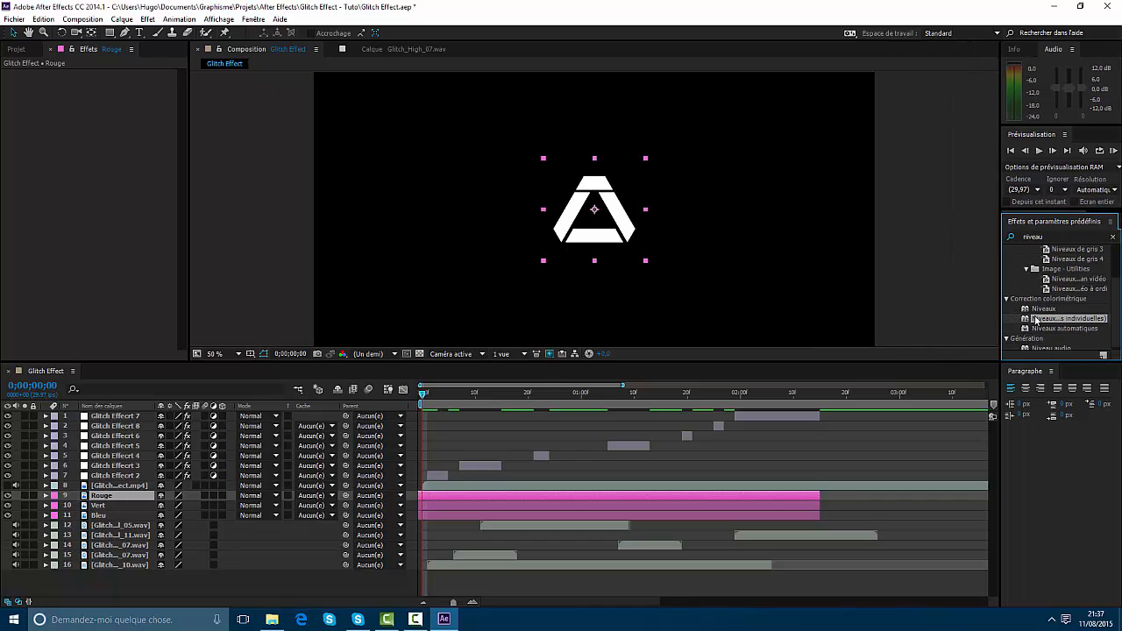
drag(598, 461, 555, 494)
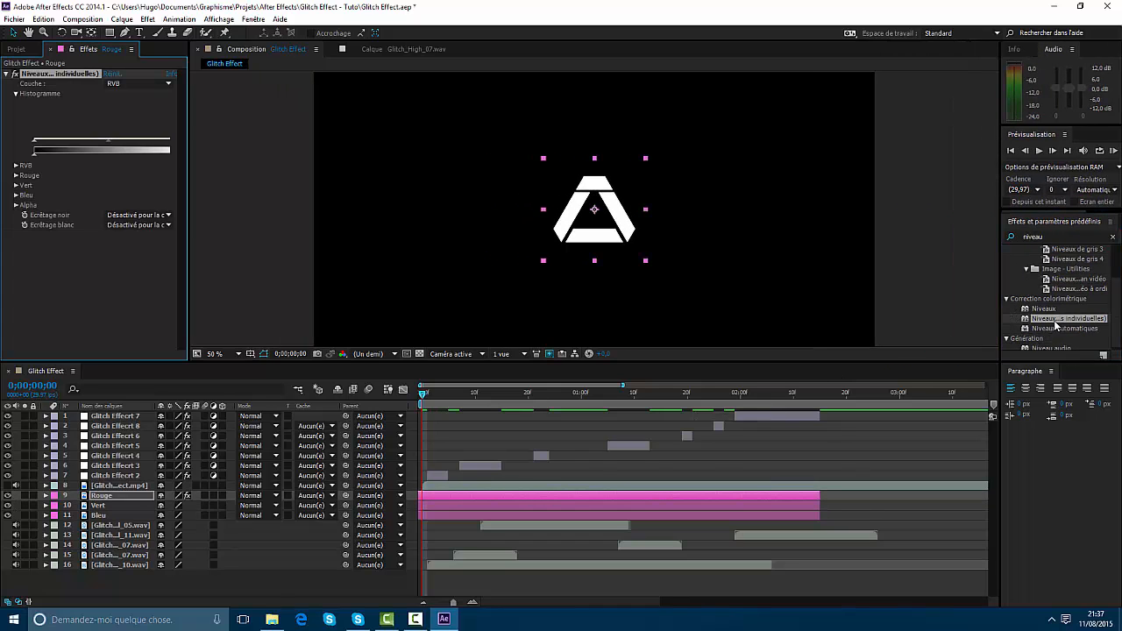
drag(1054, 320, 648, 505)
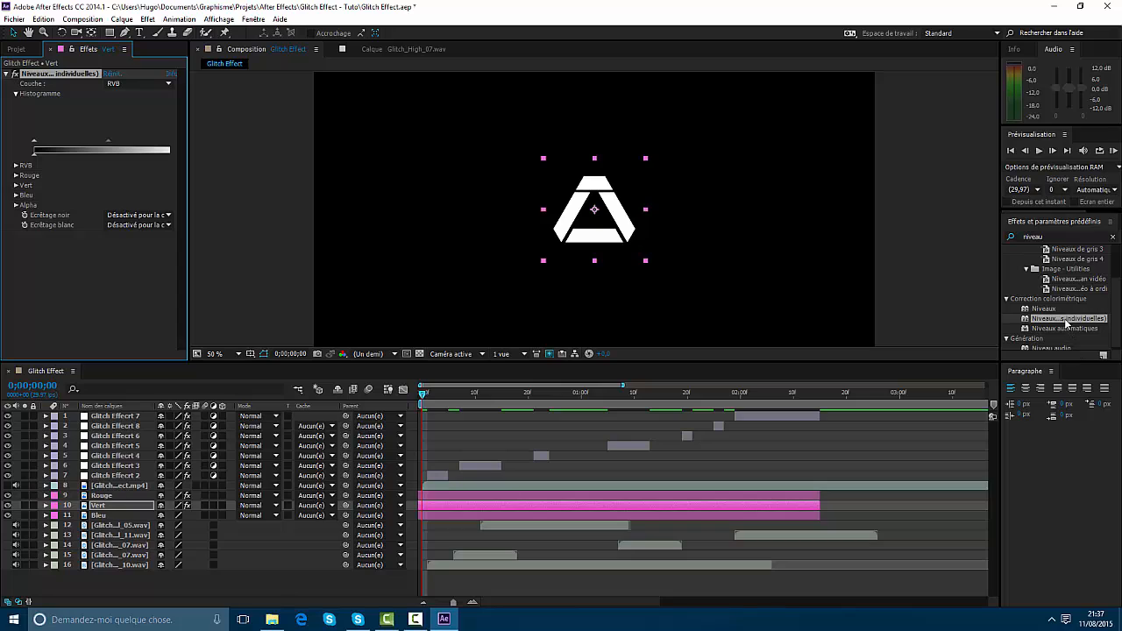
drag(1067, 324, 587, 512)
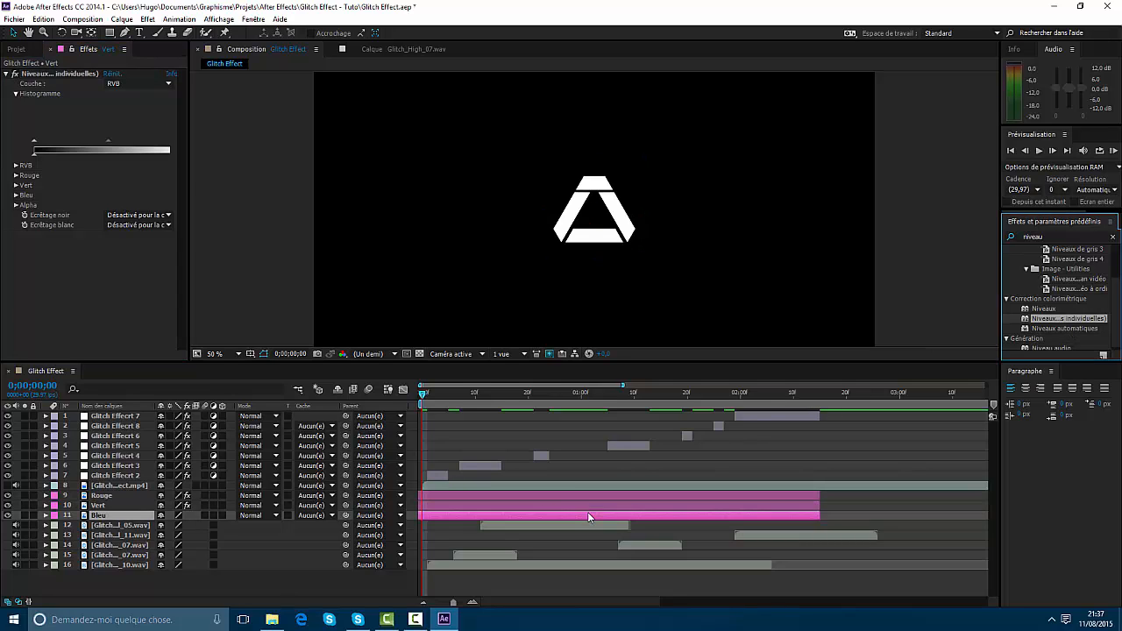
On the Rouge layer's Niveaux effect, set the green channel's output white (Blanc en sortie) to 0.
click(102, 497)
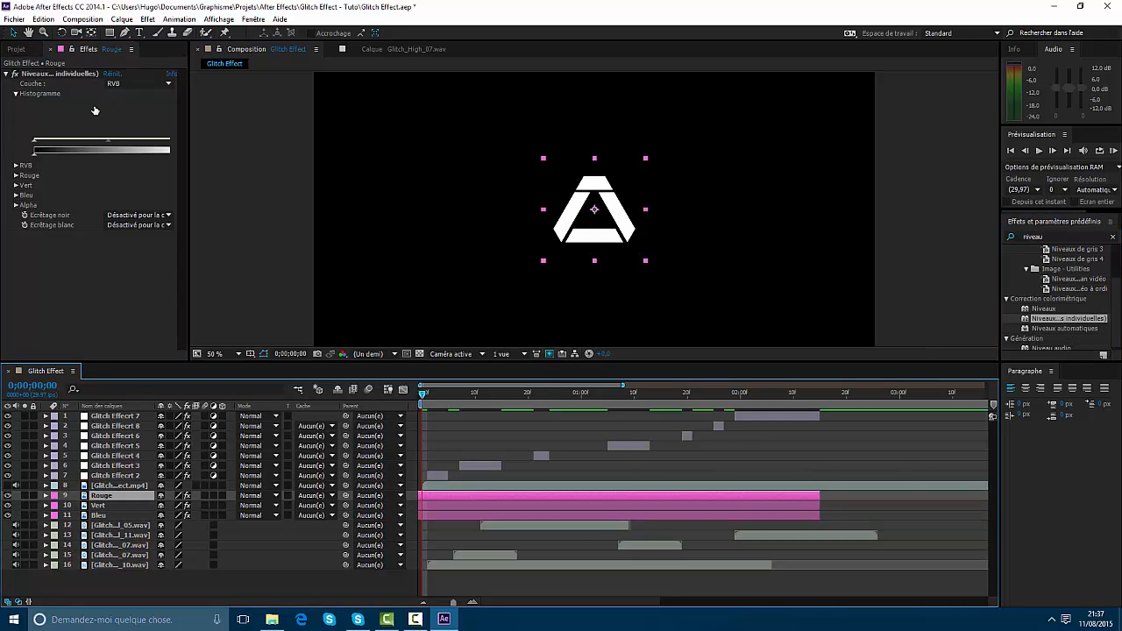
click(16, 176)
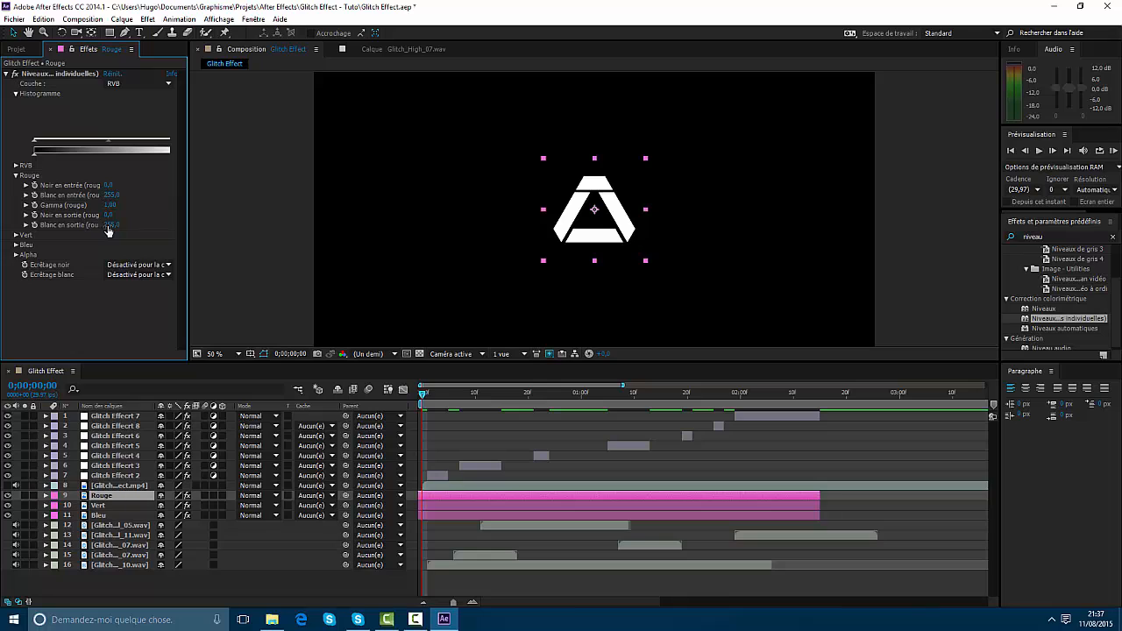
click(16, 236)
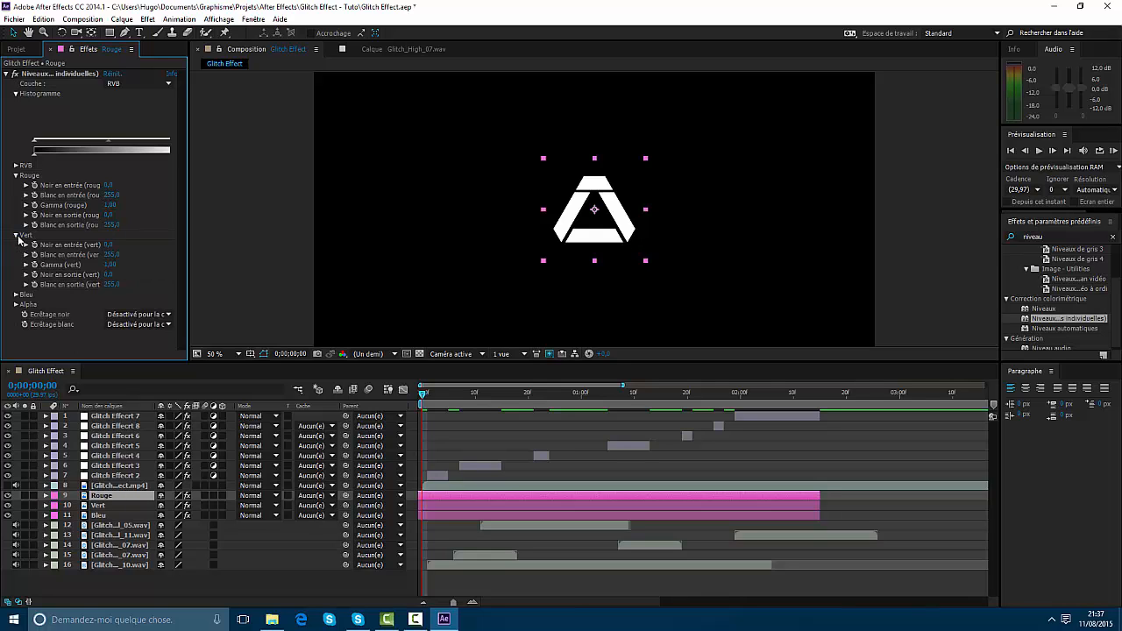
click(112, 287)
text(0)
key(Return)
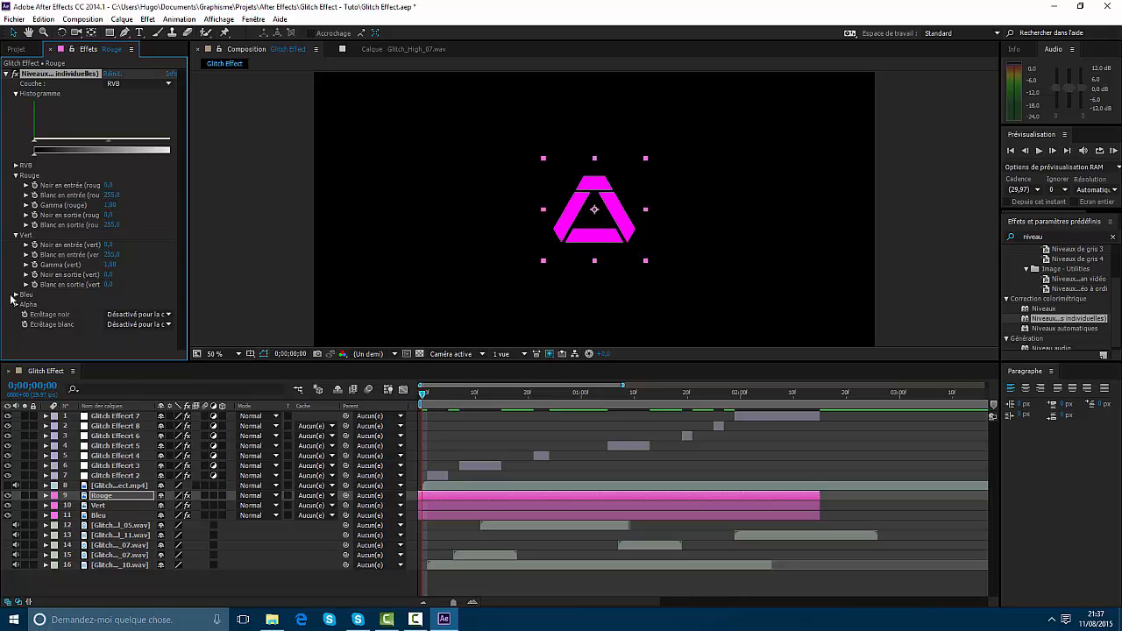
Set the blue channel's output white to 0 on the Rouge layer, leaving only red.
click(15, 295)
scroll(112, 337, down, 1)
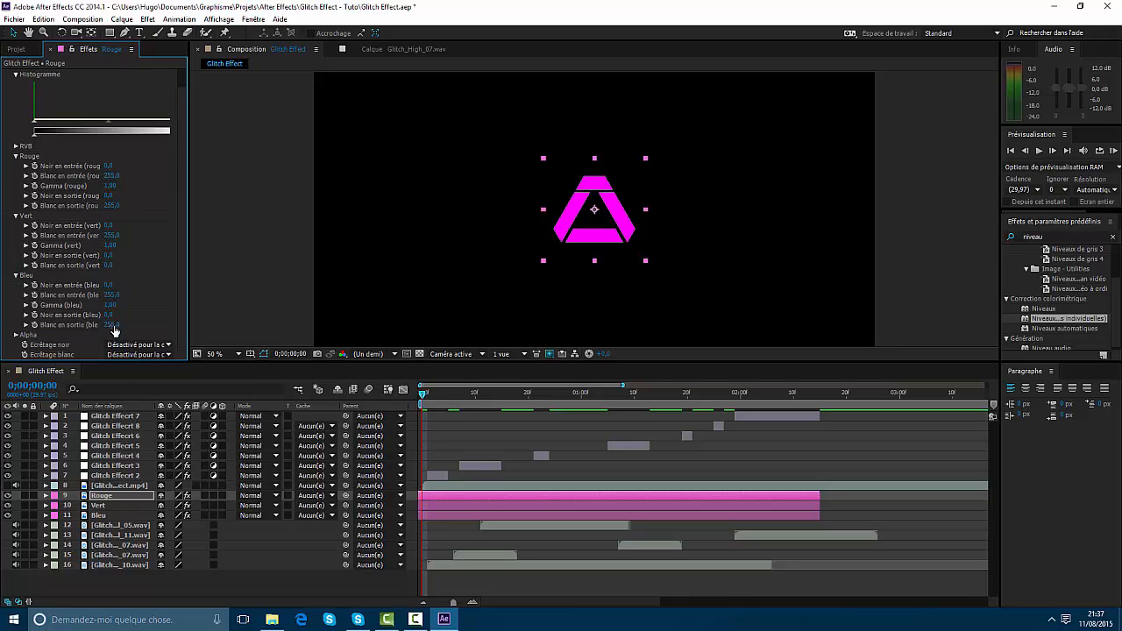
click(113, 325)
text(0)
key(Return)
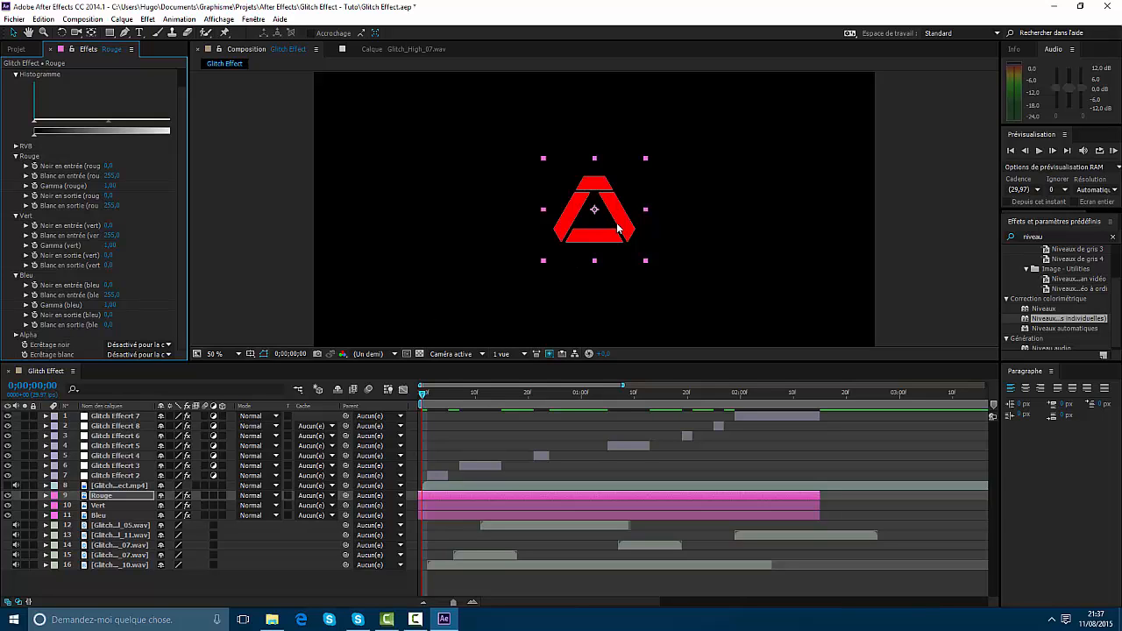
On the Vert layer, set the red channel's output white to 0 and open the blue channel's output white for editing.
click(103, 507)
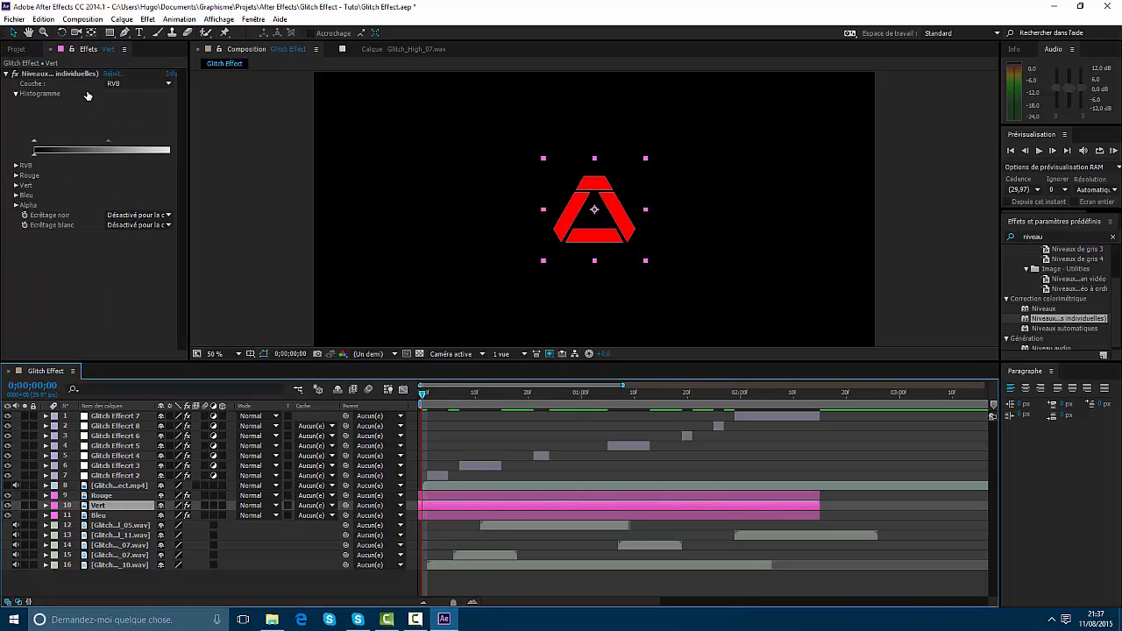
click(16, 176)
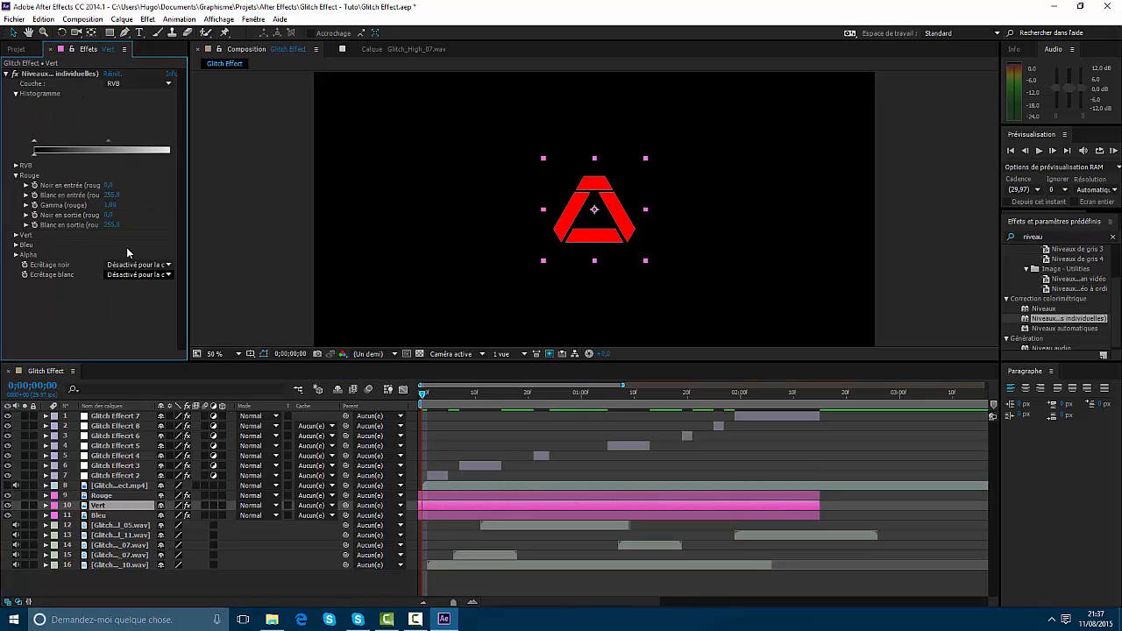
click(112, 225)
key(Return)
click(111, 226)
text(0)
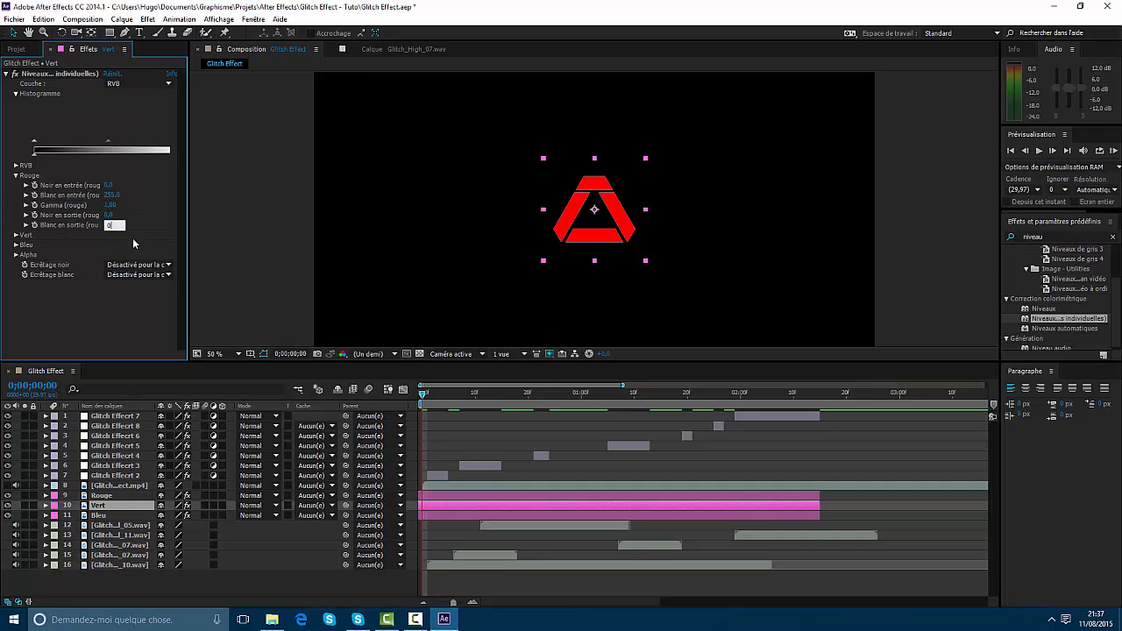
key(Return)
click(16, 246)
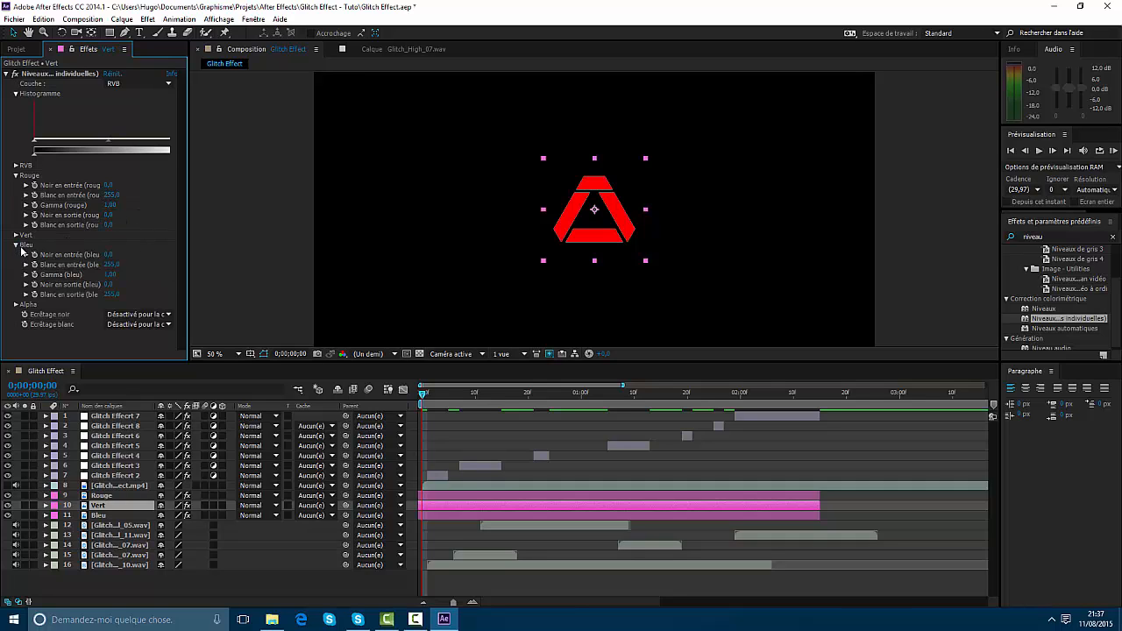
click(112, 294)
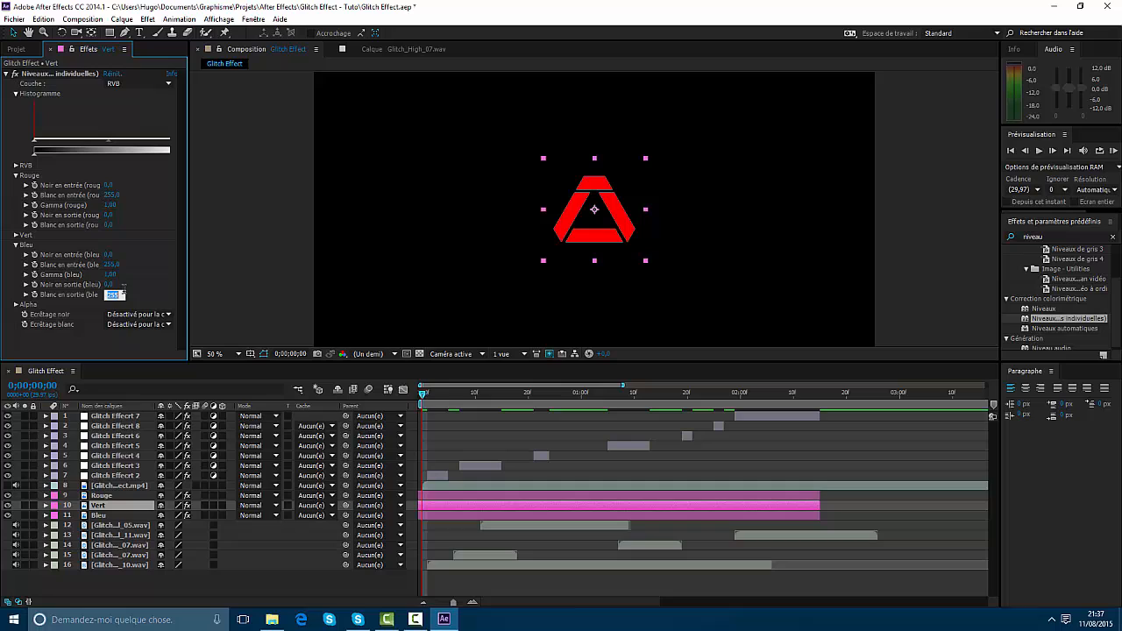
On the Bleu layer's Niveaux effect, set the red and green channels' output white (Blanc en sortie) to 0.
click(115, 518)
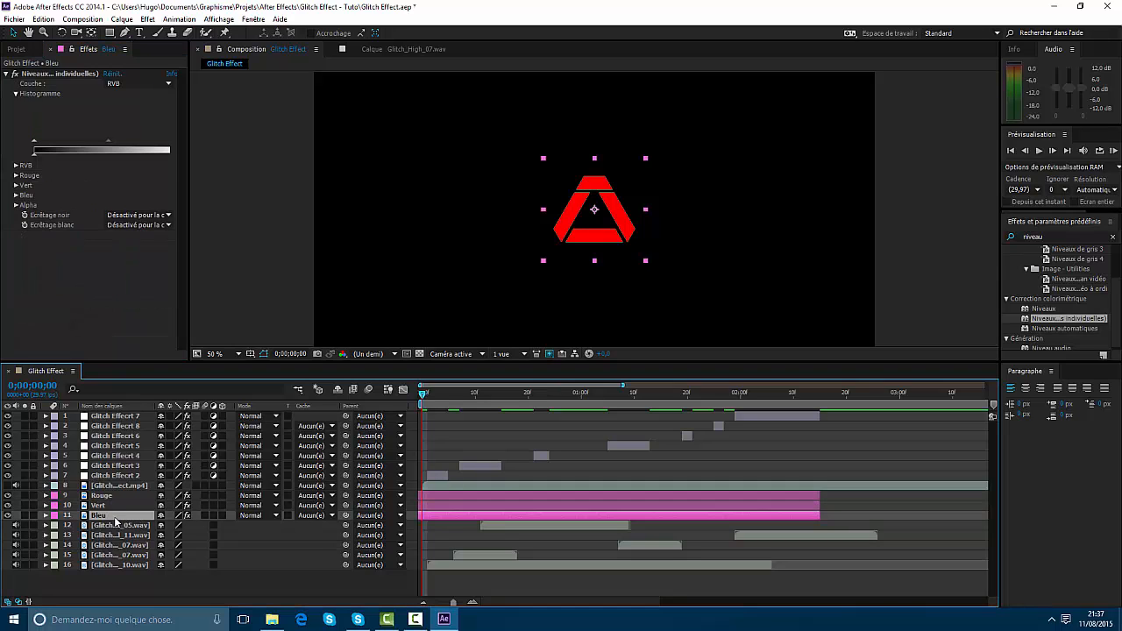
click(16, 176)
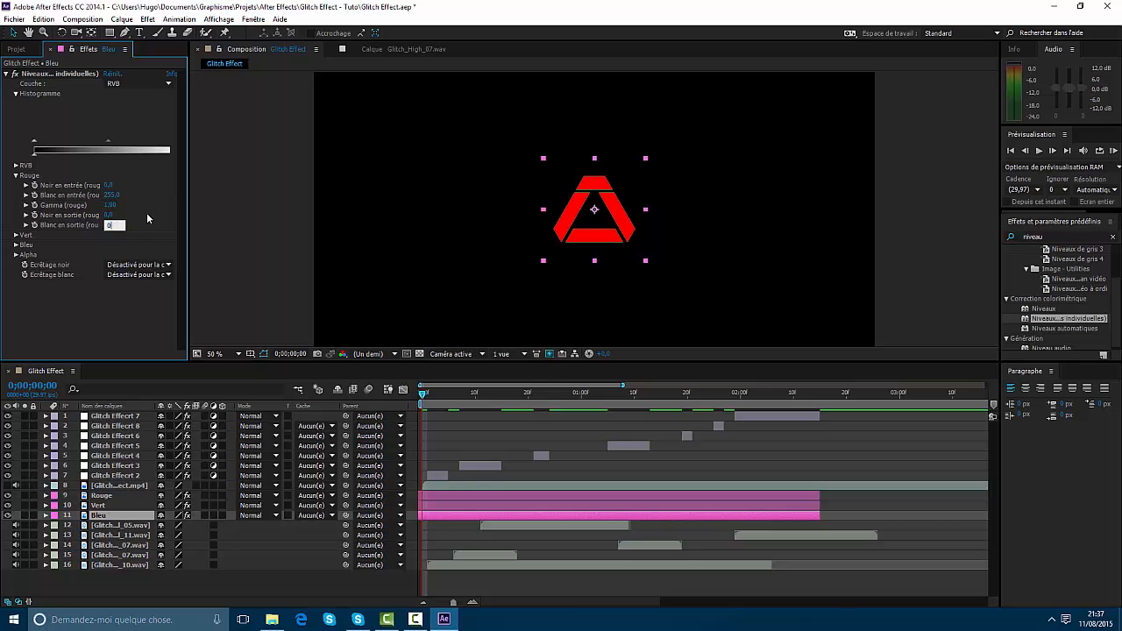
click(15, 236)
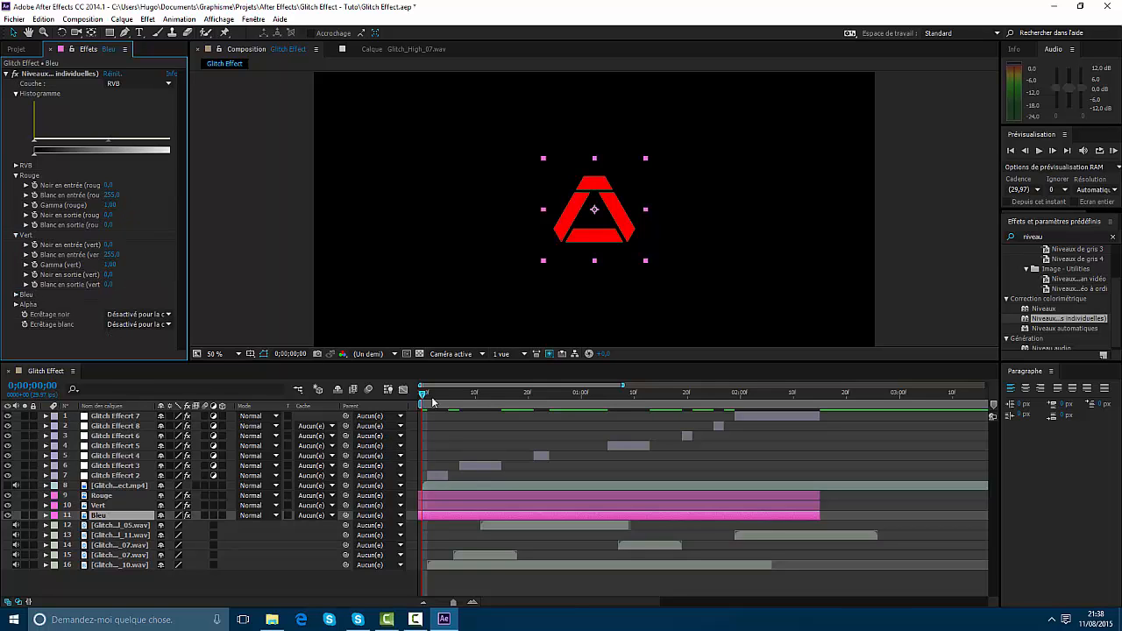
Set the blending mode of the Rouge and Vert layers to Ecran.
click(102, 497)
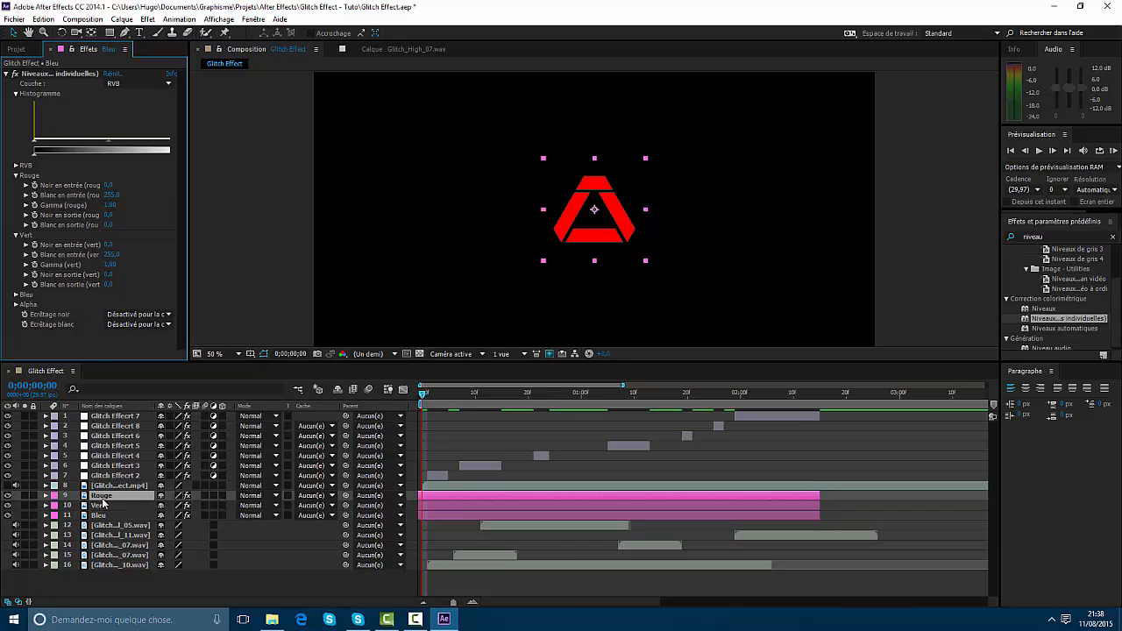
click(257, 496)
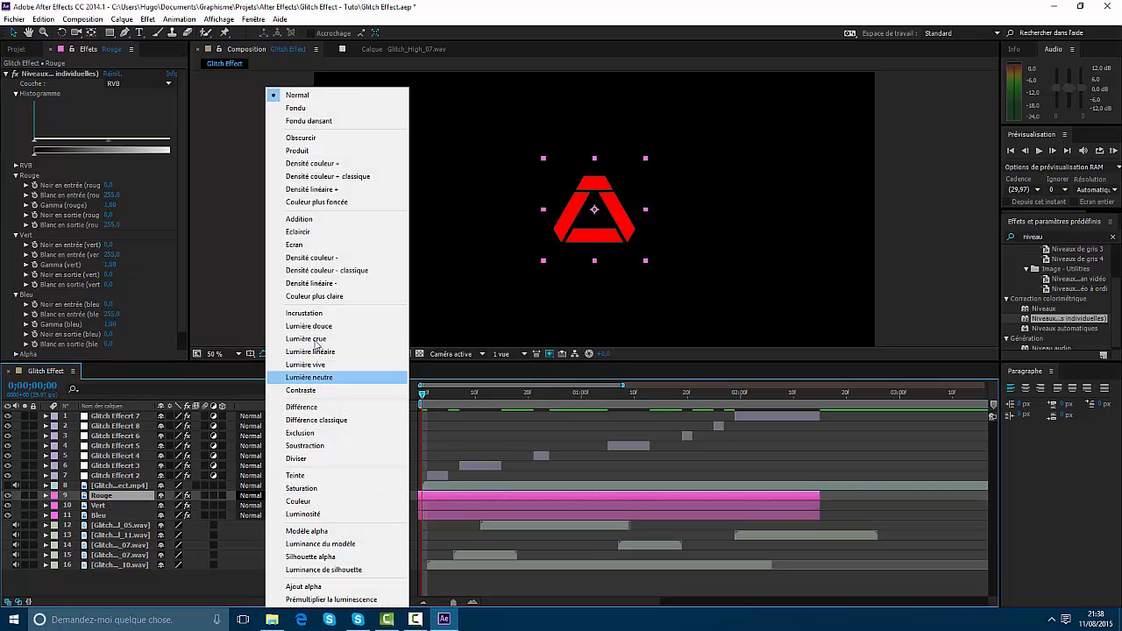
click(302, 245)
click(254, 506)
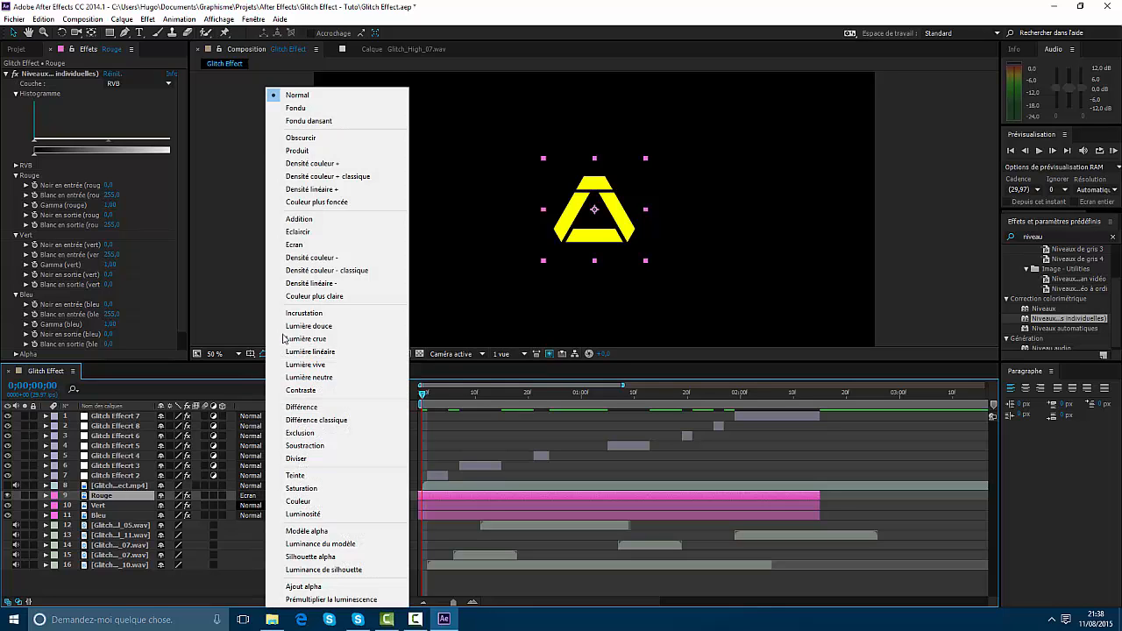
click(295, 246)
click(786, 448)
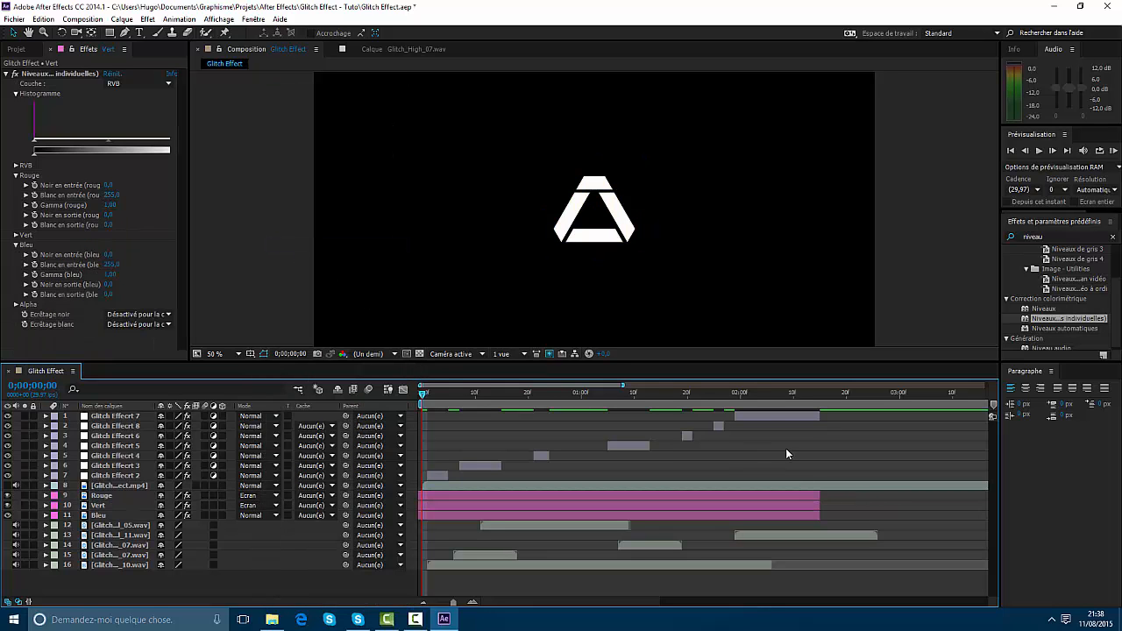
Try offsetting the Rouge layer from the other channels in the composition, and return it to its original place.
scroll(602, 235, down, 1)
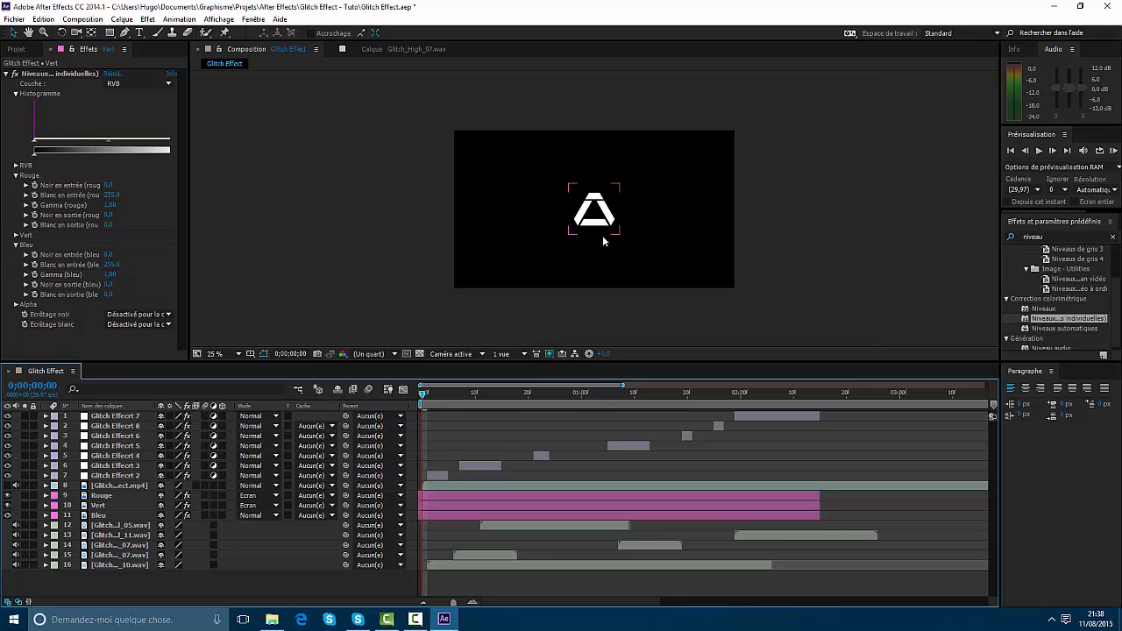
click(103, 496)
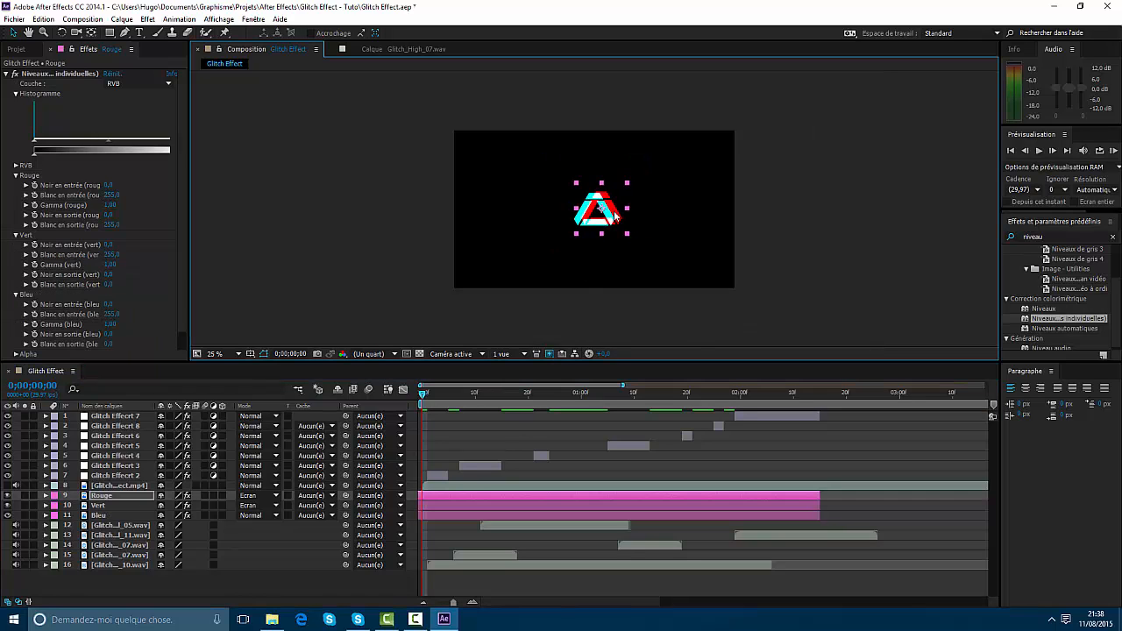
scroll(605, 225, up, 2)
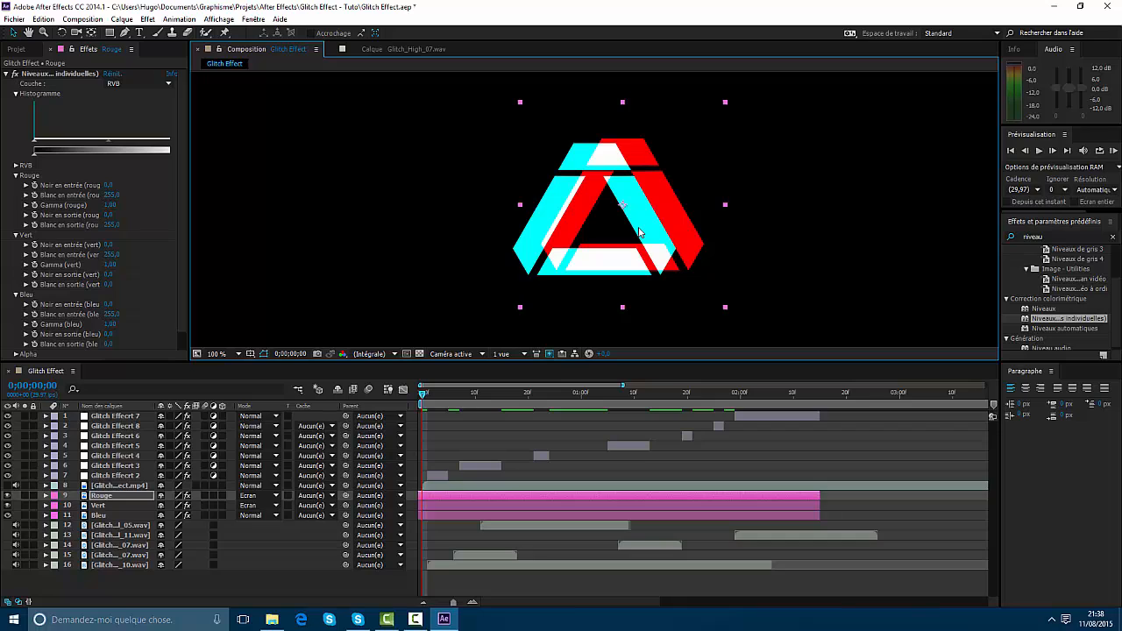
drag(638, 233, 610, 238)
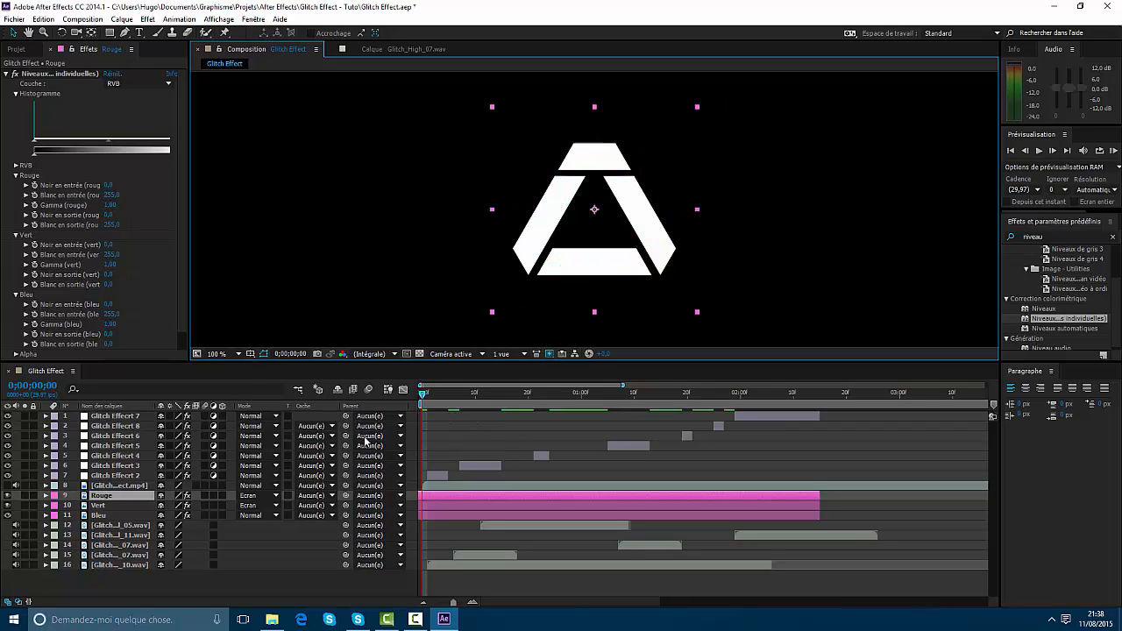
Try shifting the Rouge layer's horizontal Position at frame 3, undo the shift and return to the first frame.
key(p)
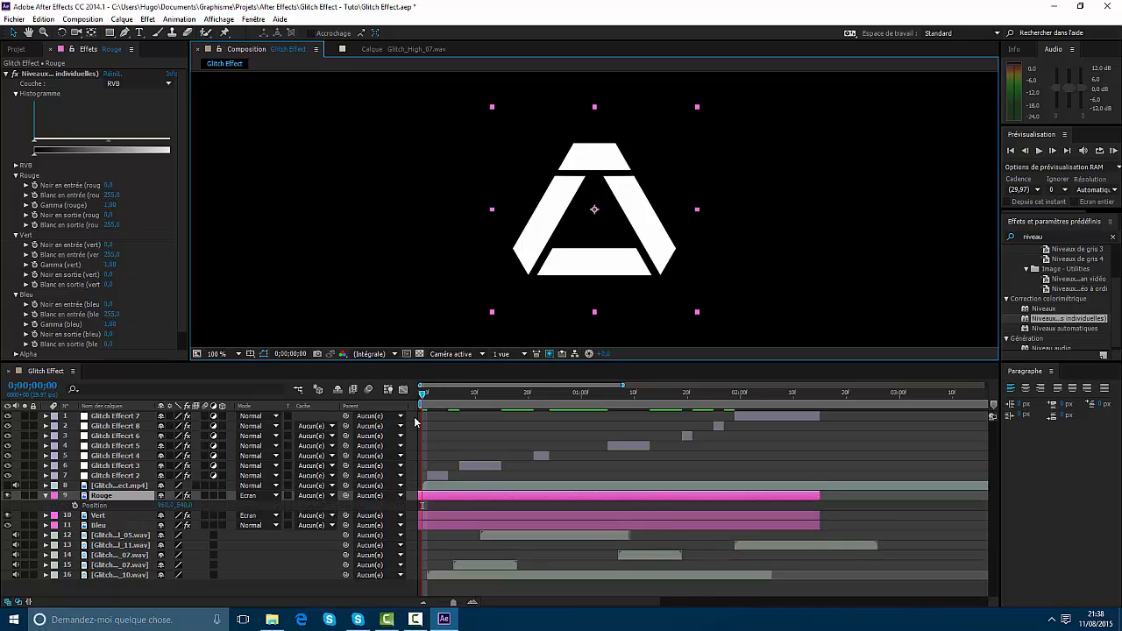
drag(424, 395, 434, 398)
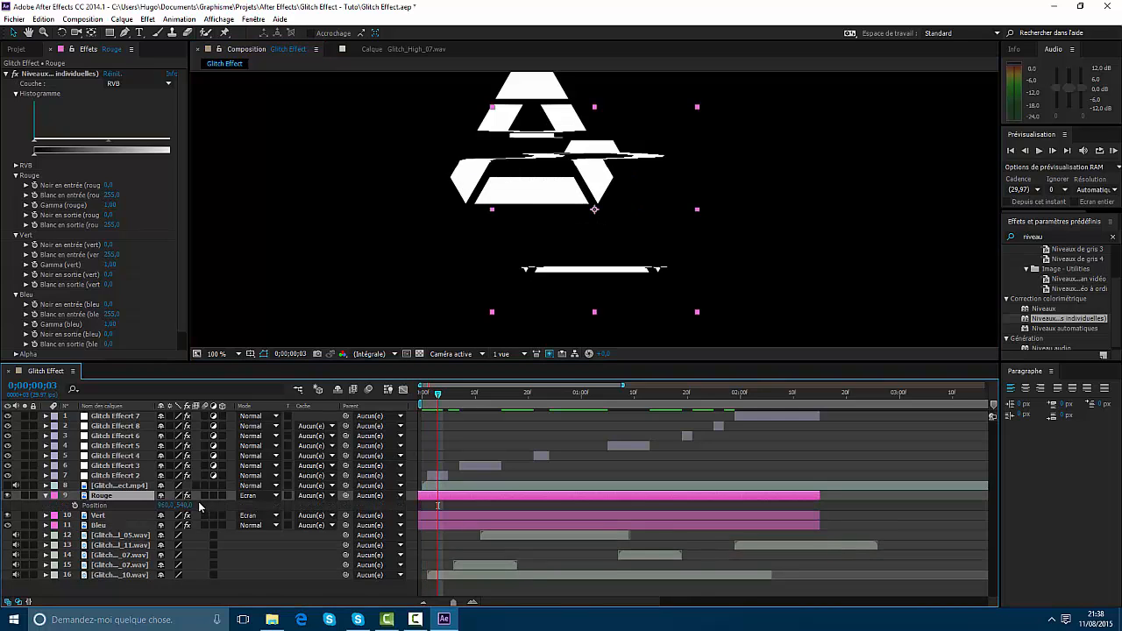
drag(186, 506, 247, 506)
key(ctrl+z)
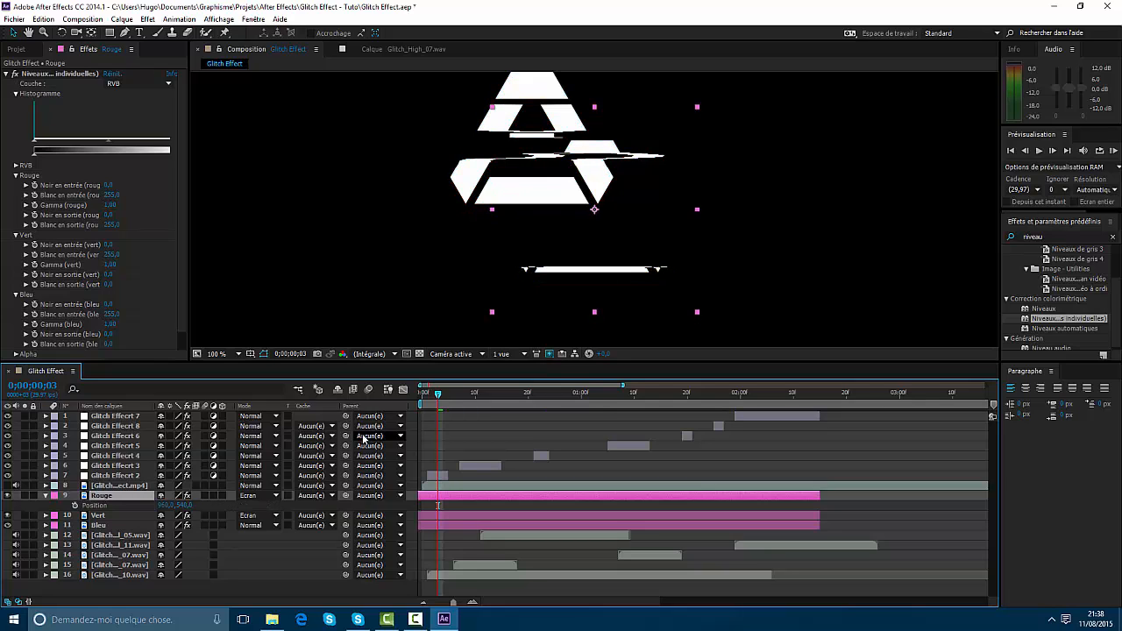
key(Home)
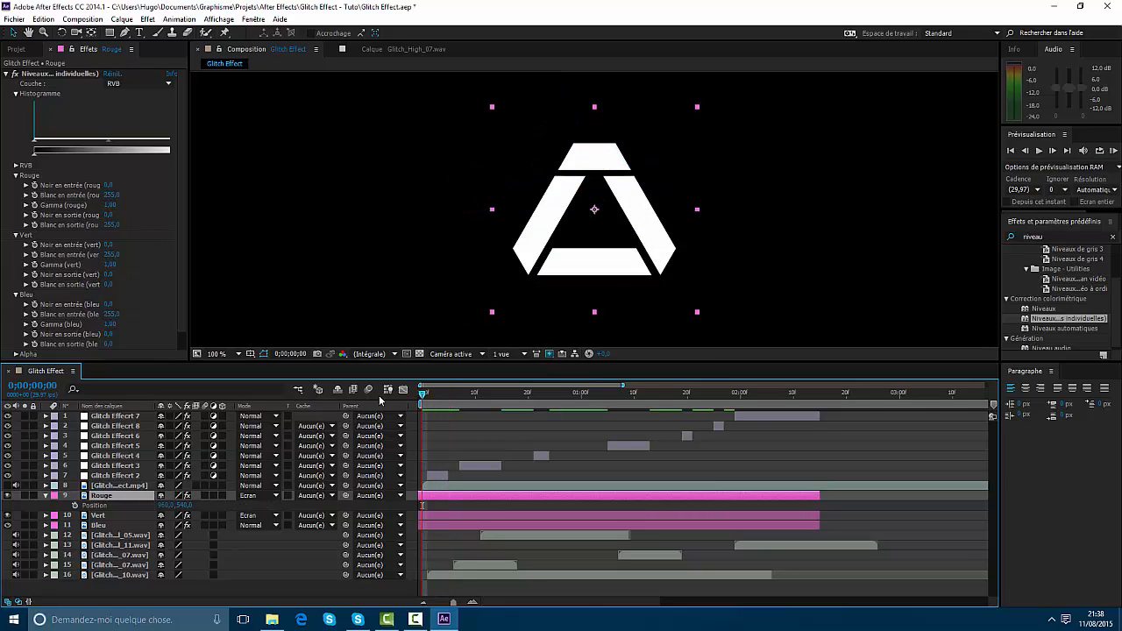
click(45, 496)
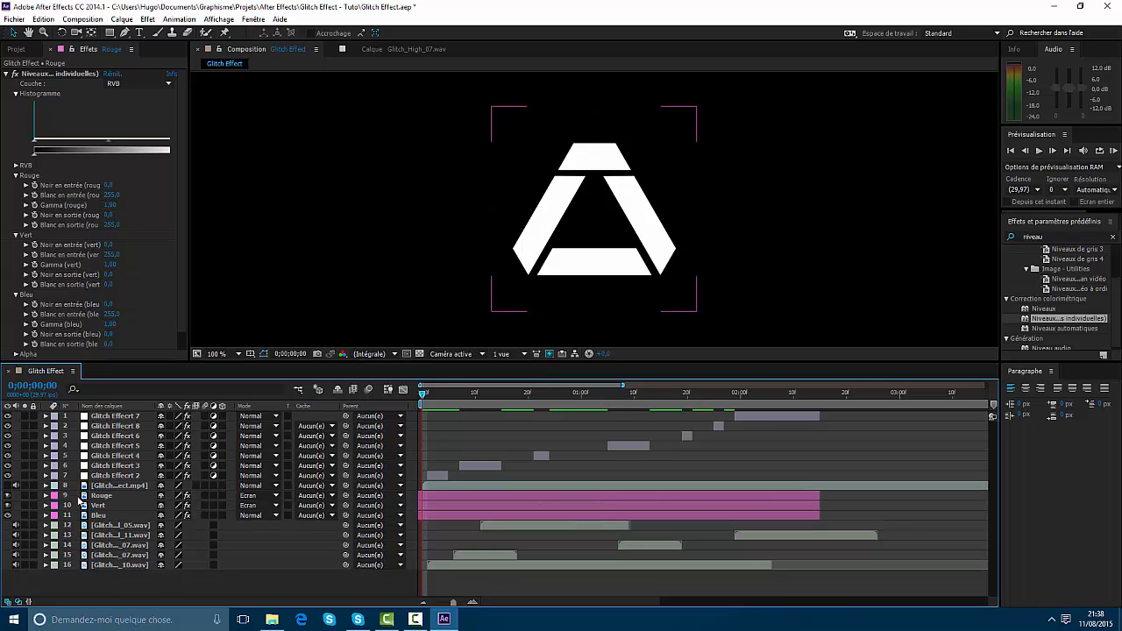
Undo the recent changes and restore the Vert layer's blending mode to Ecran.
click(431, 499)
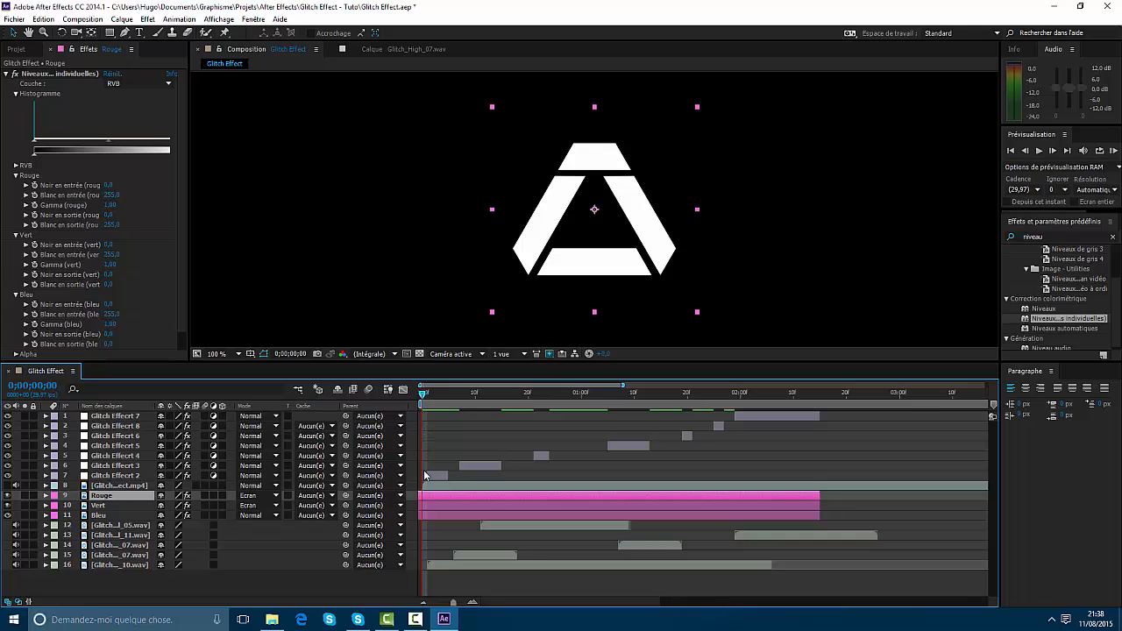
key(p)
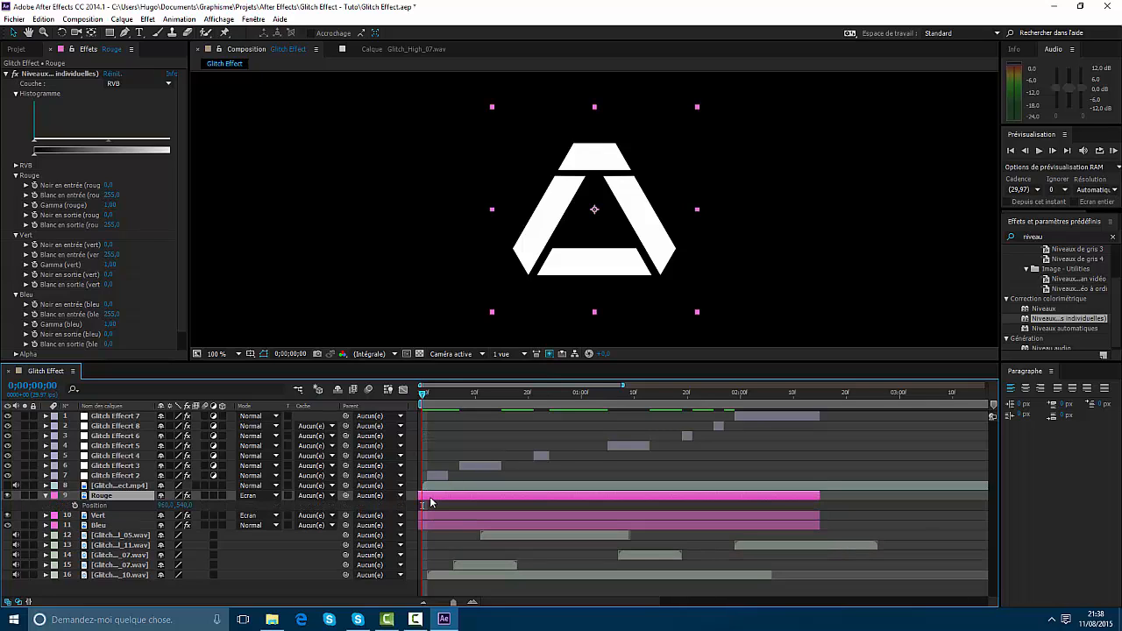
key(ctrl+z)
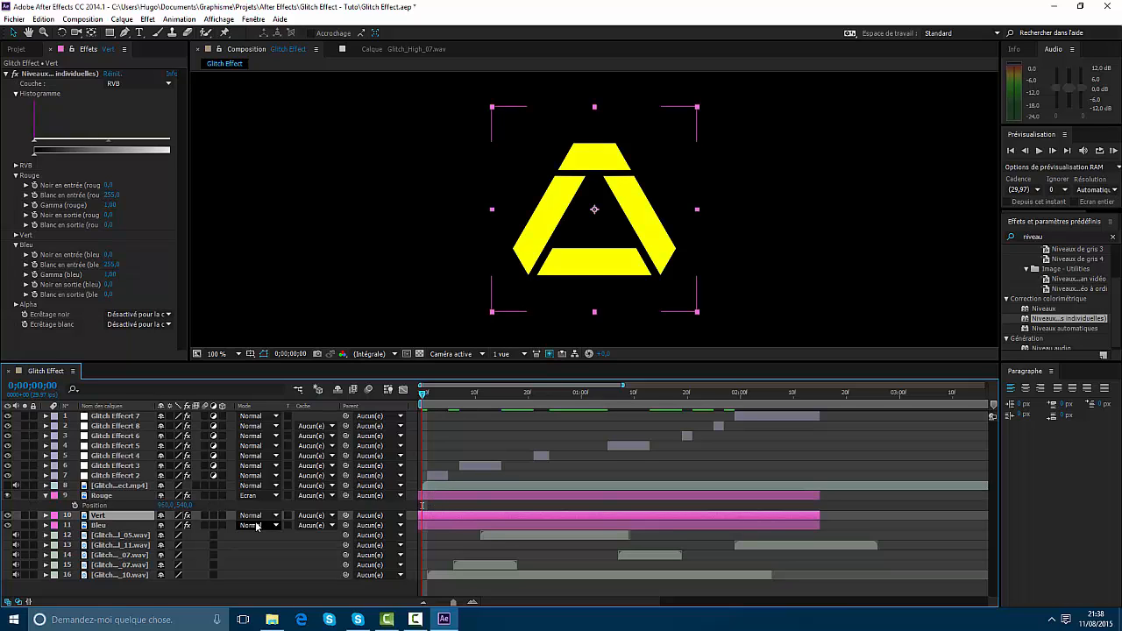
click(252, 516)
click(298, 245)
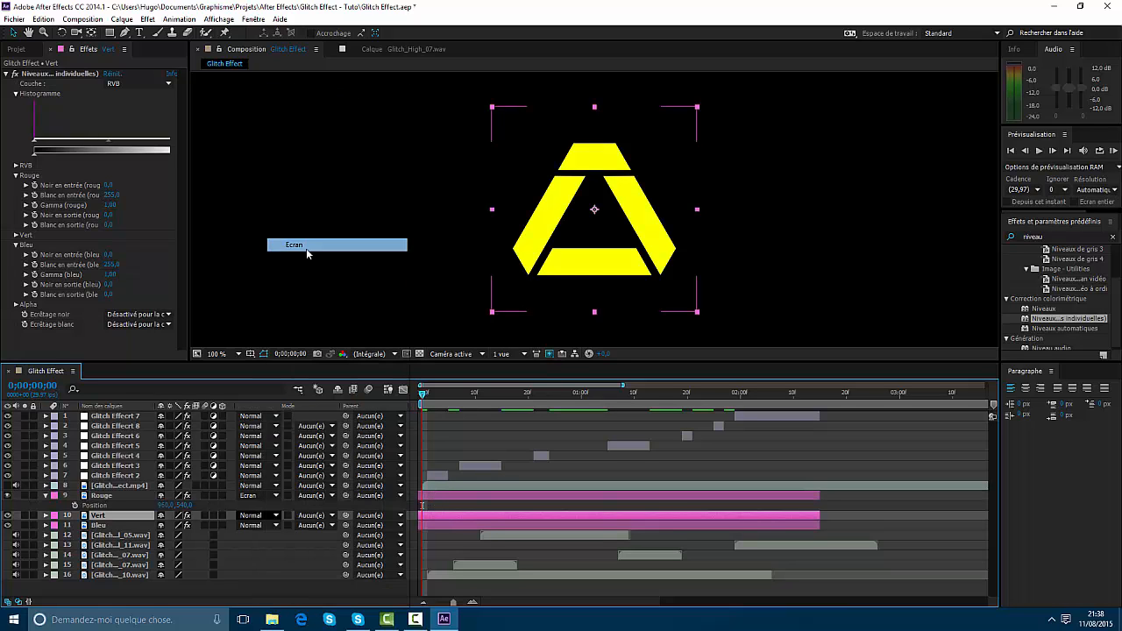
click(46, 495)
Duplicate the Rouge layer and rename the copy "Rouge wiggle".
click(431, 501)
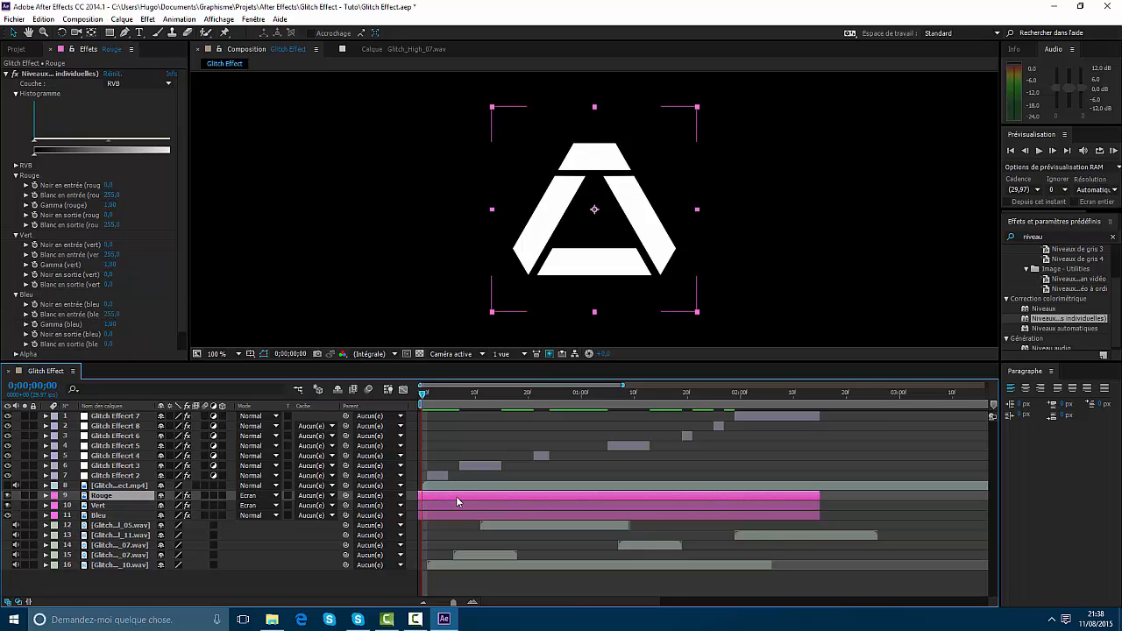
key(ctrl+d)
key(Return)
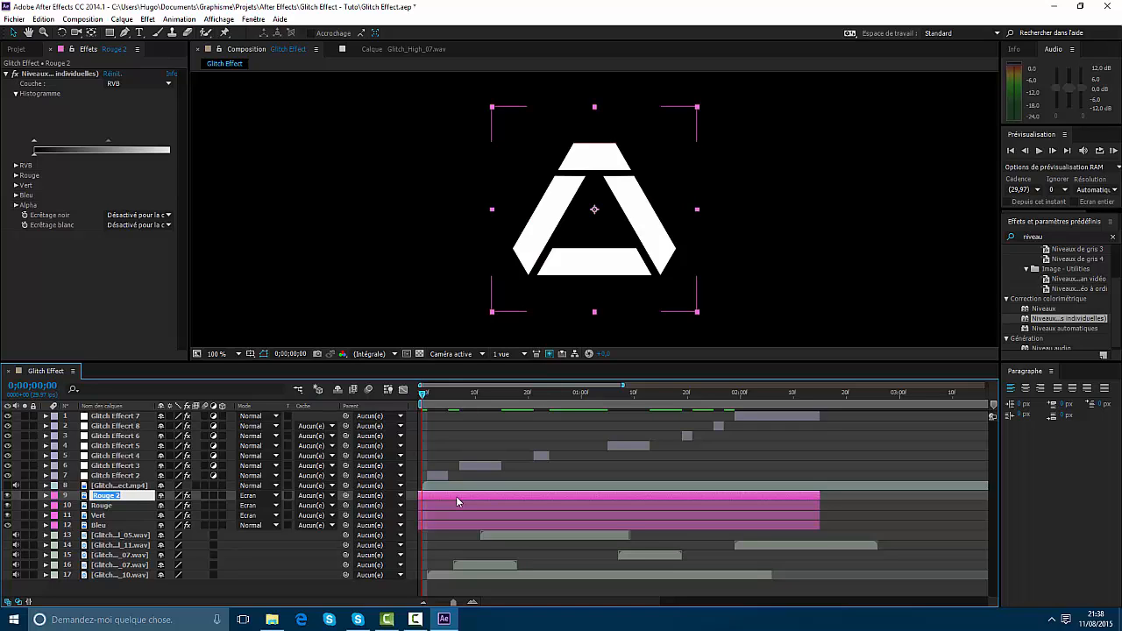
text(Rouge wiggle)
key(Return)
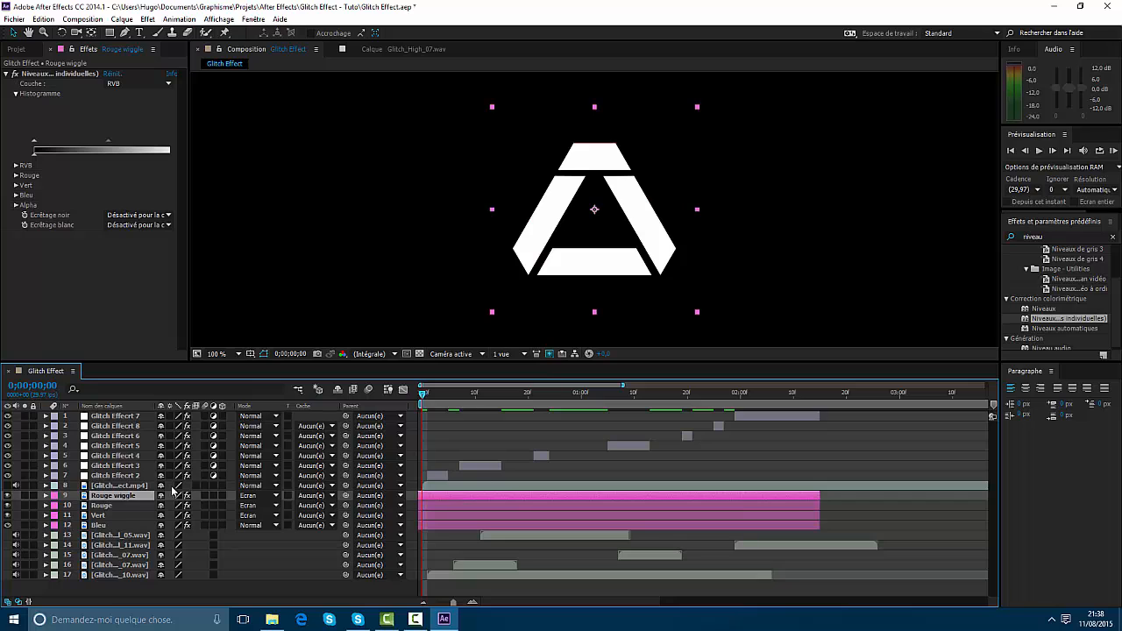
Set the label colour of the Rouge wiggle layer to Cyan.
click(54, 496)
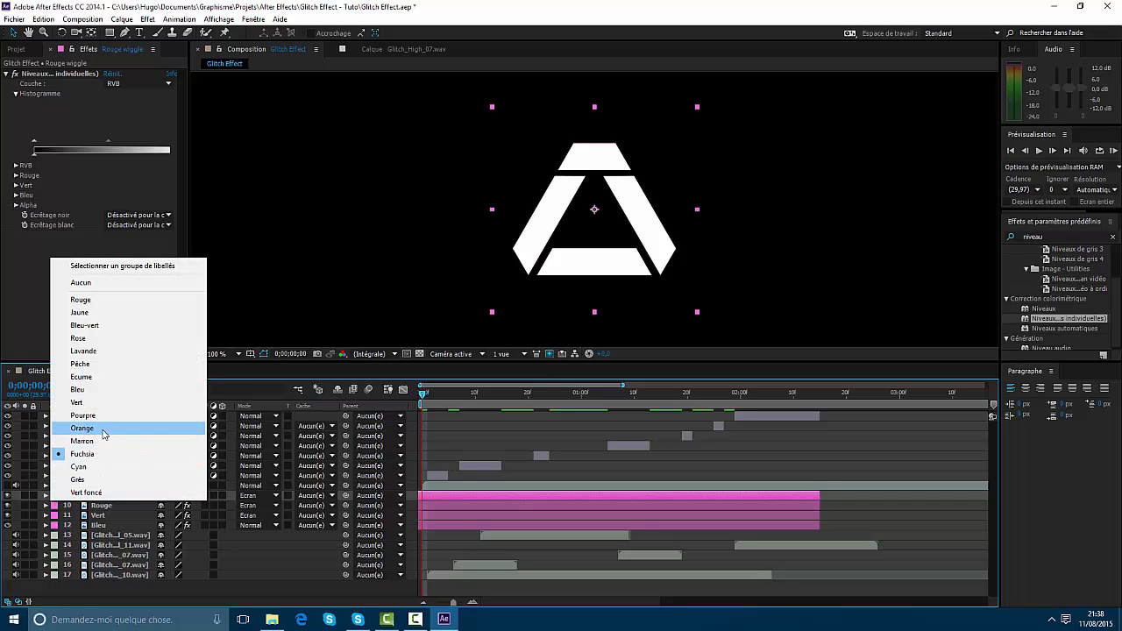
click(83, 364)
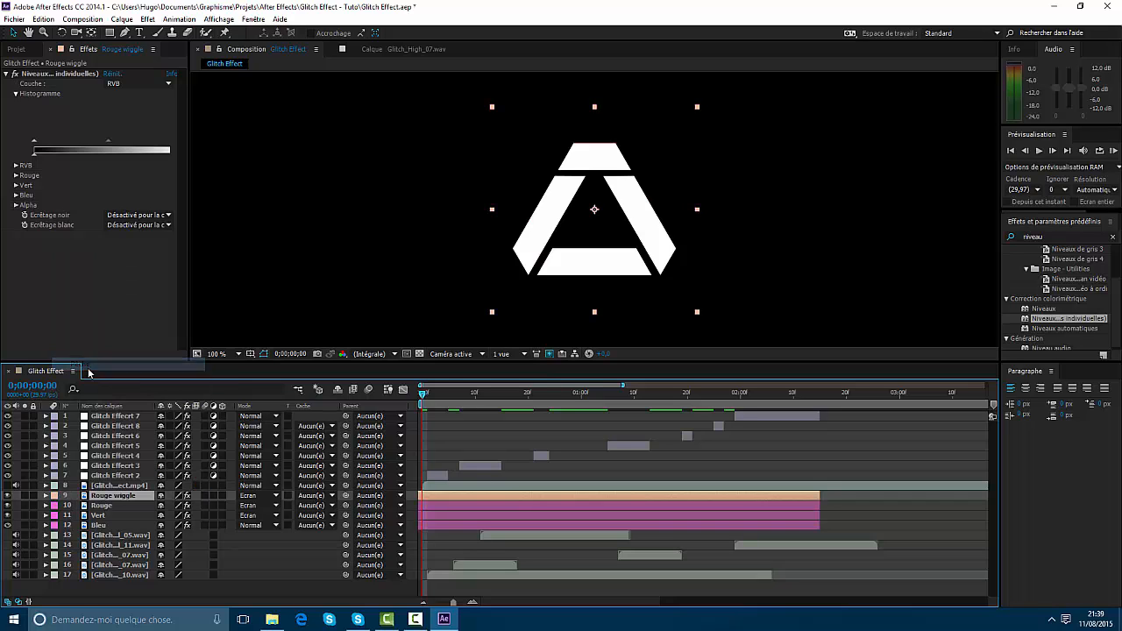
click(55, 496)
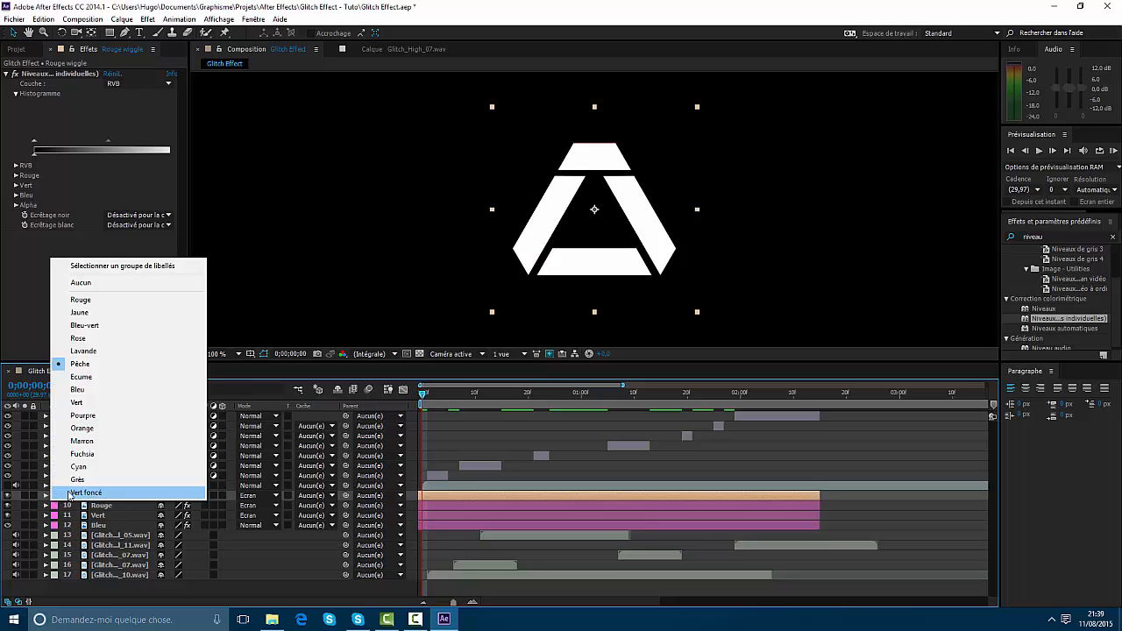
click(97, 474)
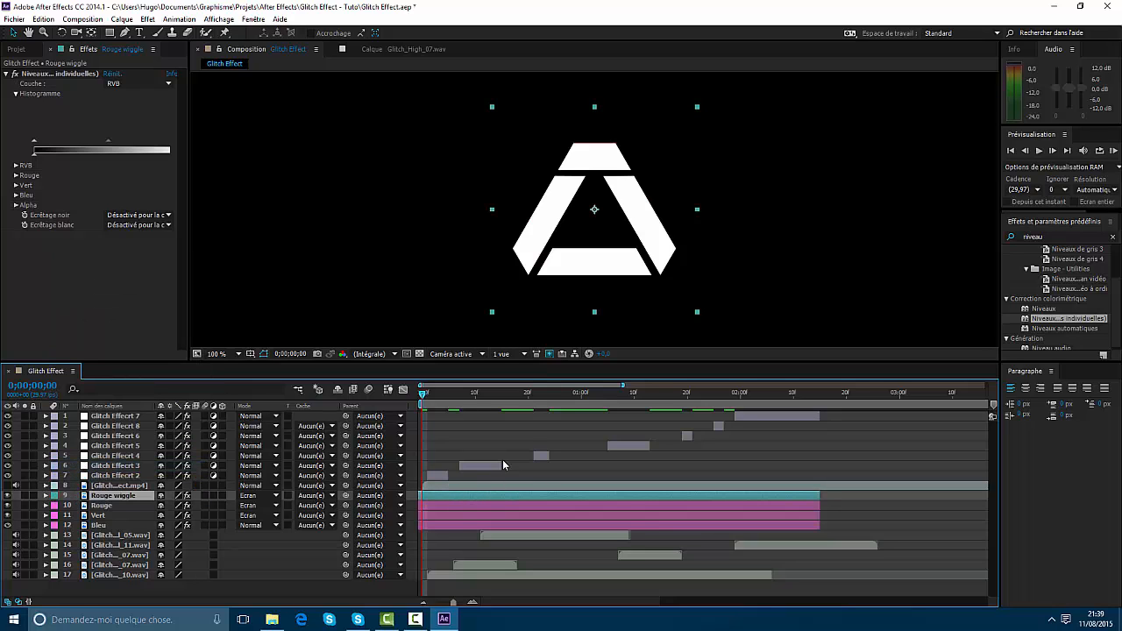
Add the expression wiggle(10,10) to the Position property of the Rouge wiggle layer.
drag(622, 386, 552, 387)
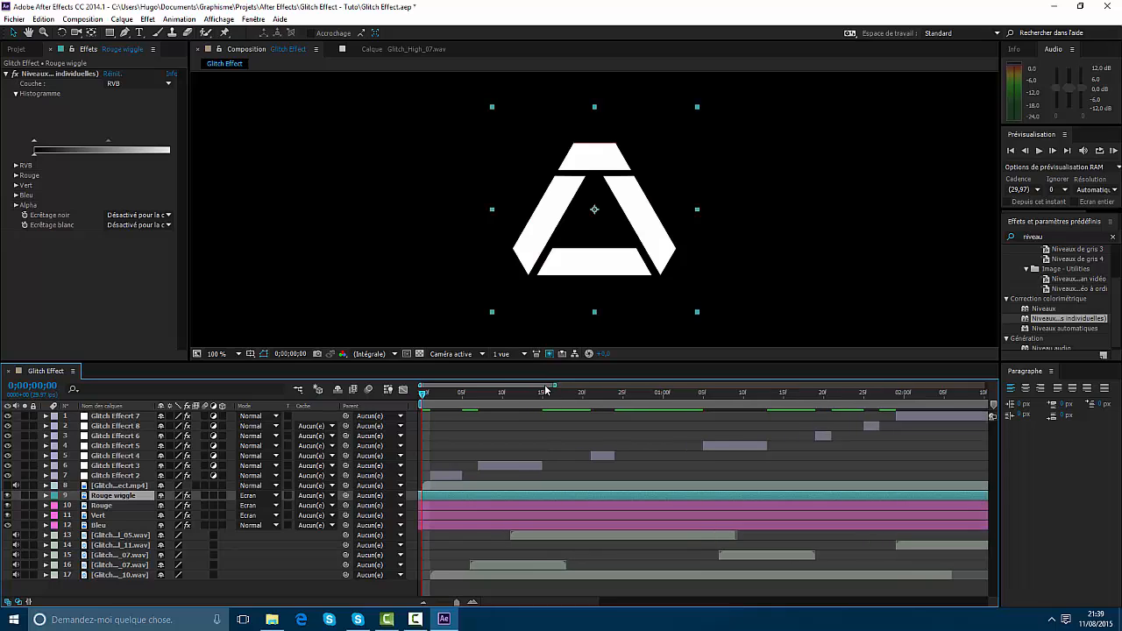
key(p)
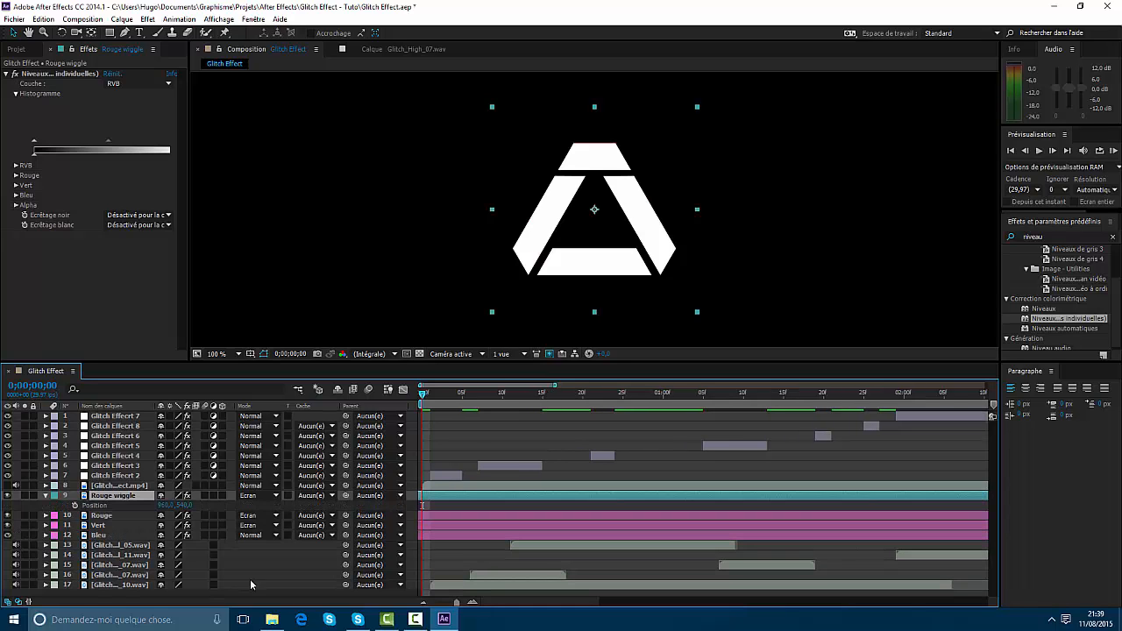
alt+click(74, 505)
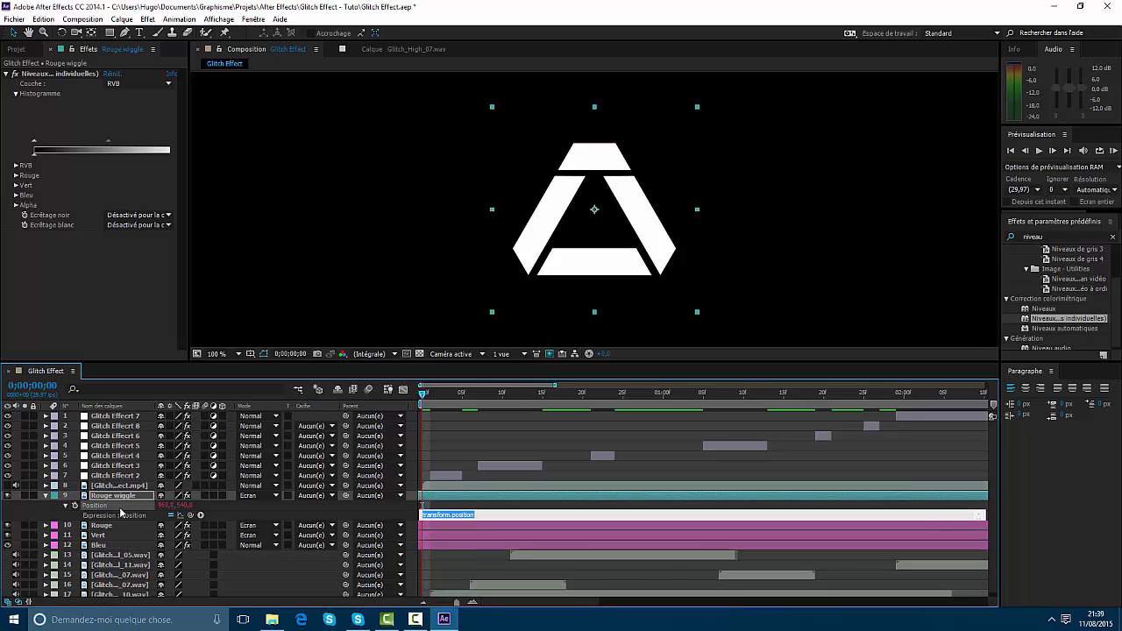
text(wiggle(10,10)
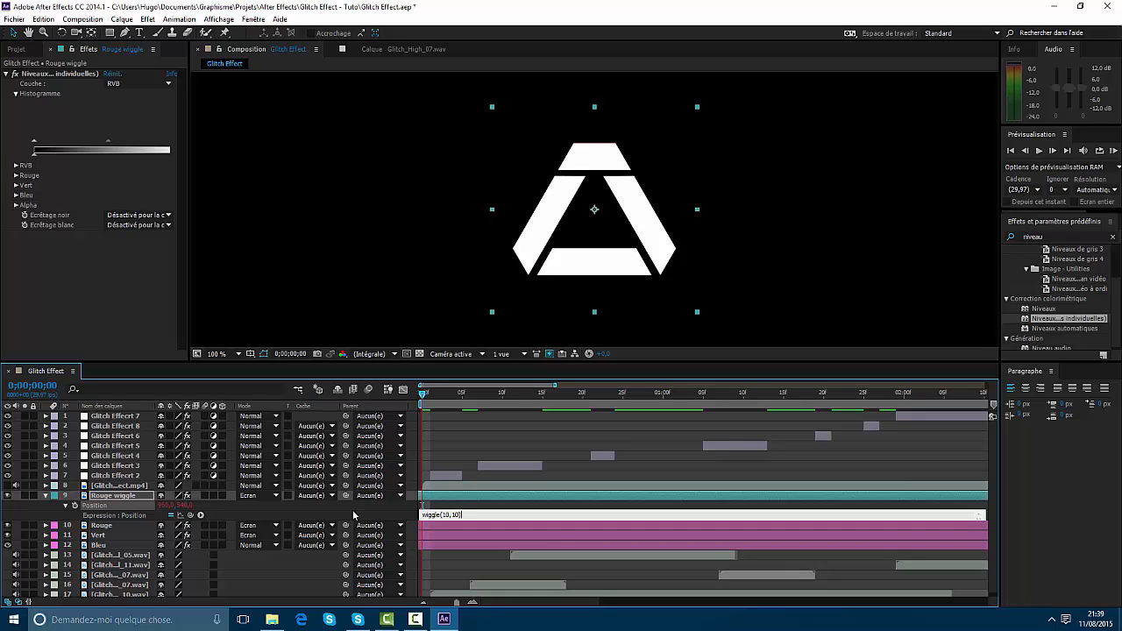
click(459, 423)
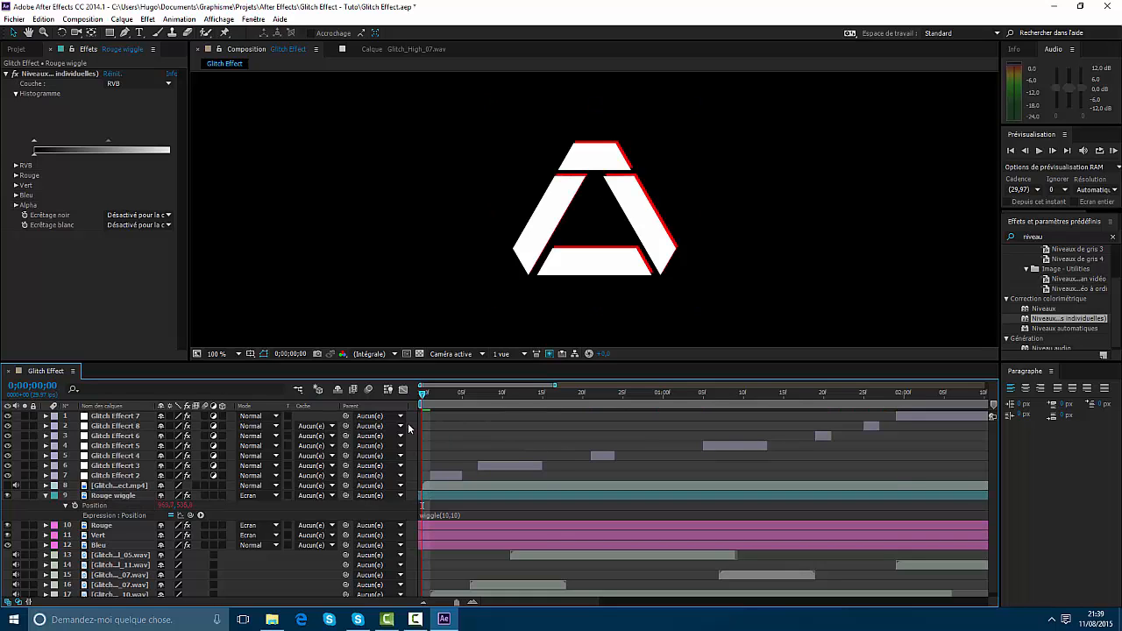
Play back the animation from the start to examine the shaking of the Rouge wiggle layer against the logo.
click(441, 396)
drag(441, 398, 416, 407)
key(space)
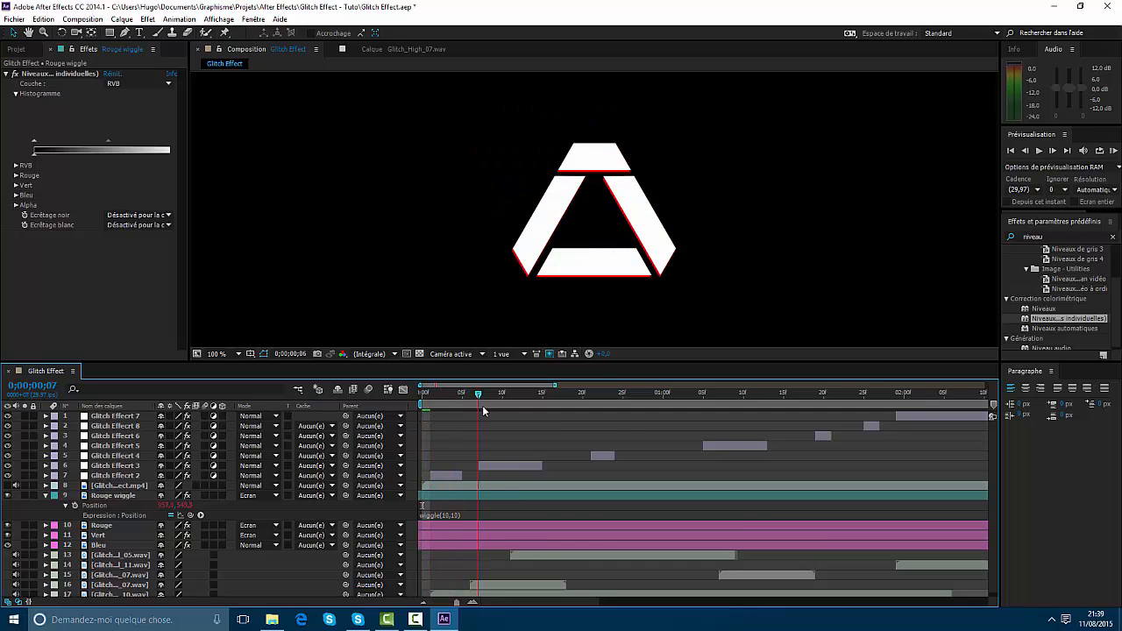
scroll(543, 267, down, 2)
scroll(544, 271, up, 1)
scroll(528, 377, down, 1)
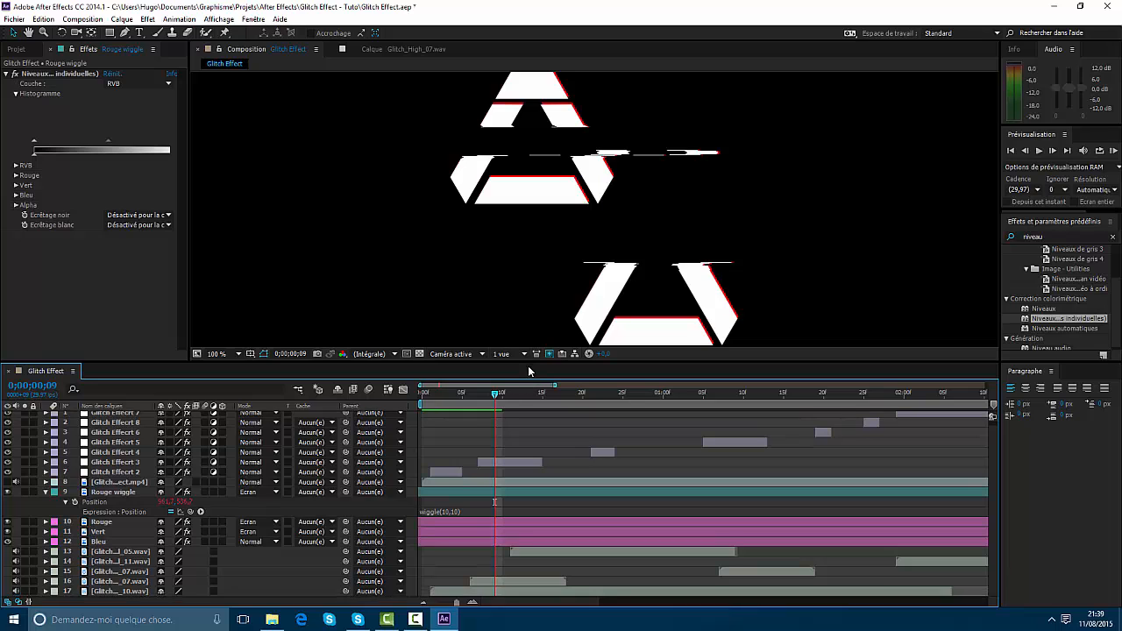
drag(500, 397, 326, 460)
scroll(581, 267, down, 2)
scroll(580, 267, up, 2)
scroll(581, 267, down, 2)
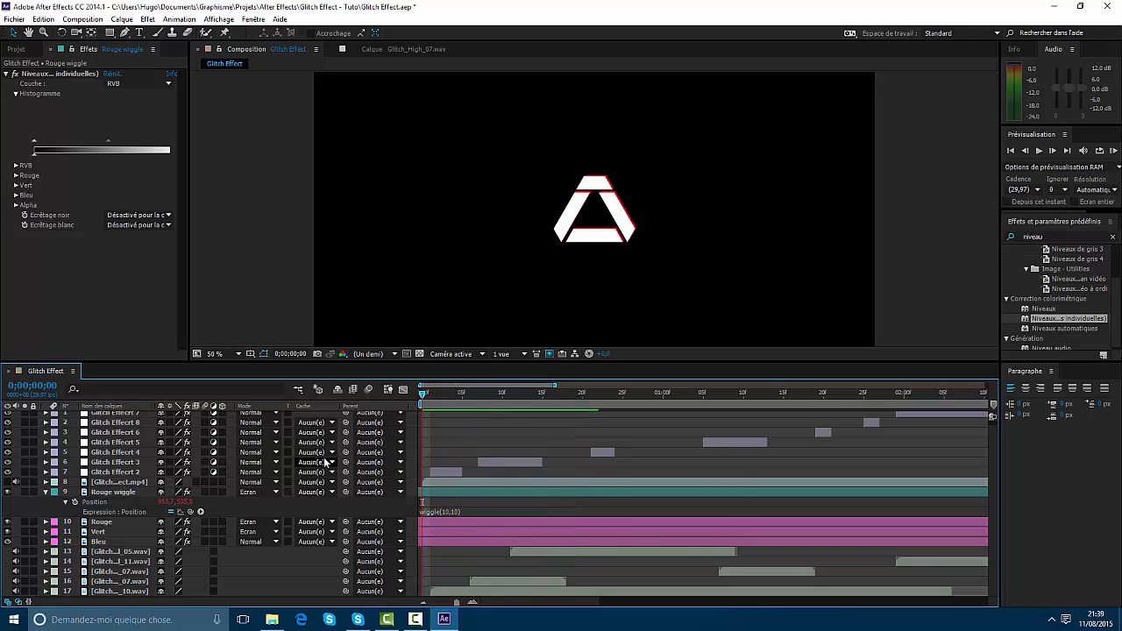
Delete the original Rouge layer and collapse the properties of the Rouge wiggle layer.
click(434, 513)
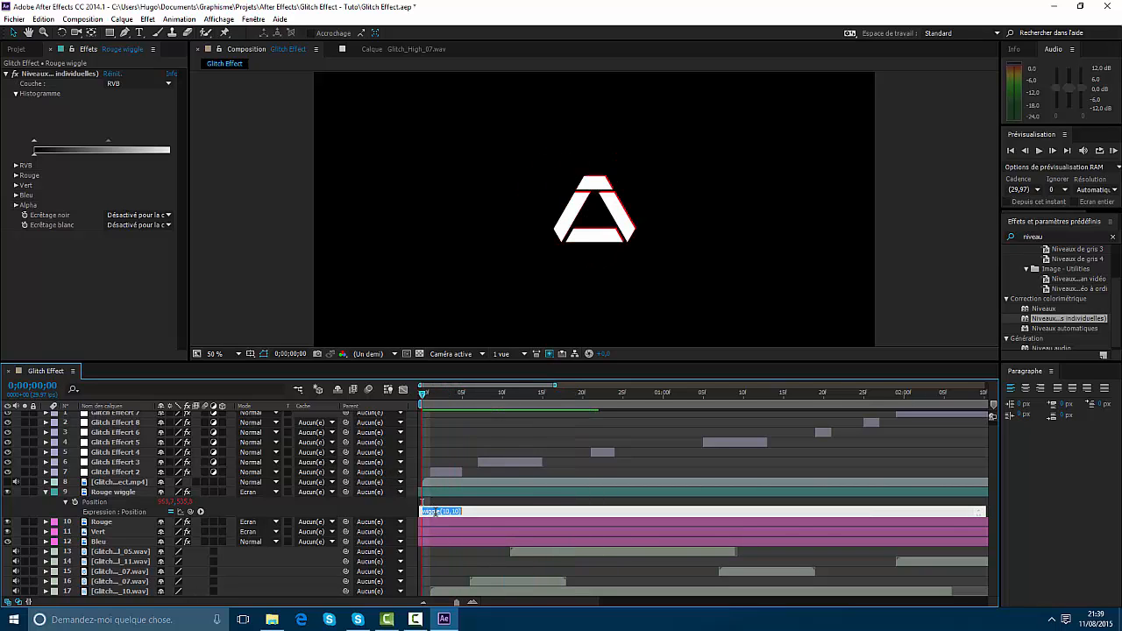
click(520, 453)
click(436, 519)
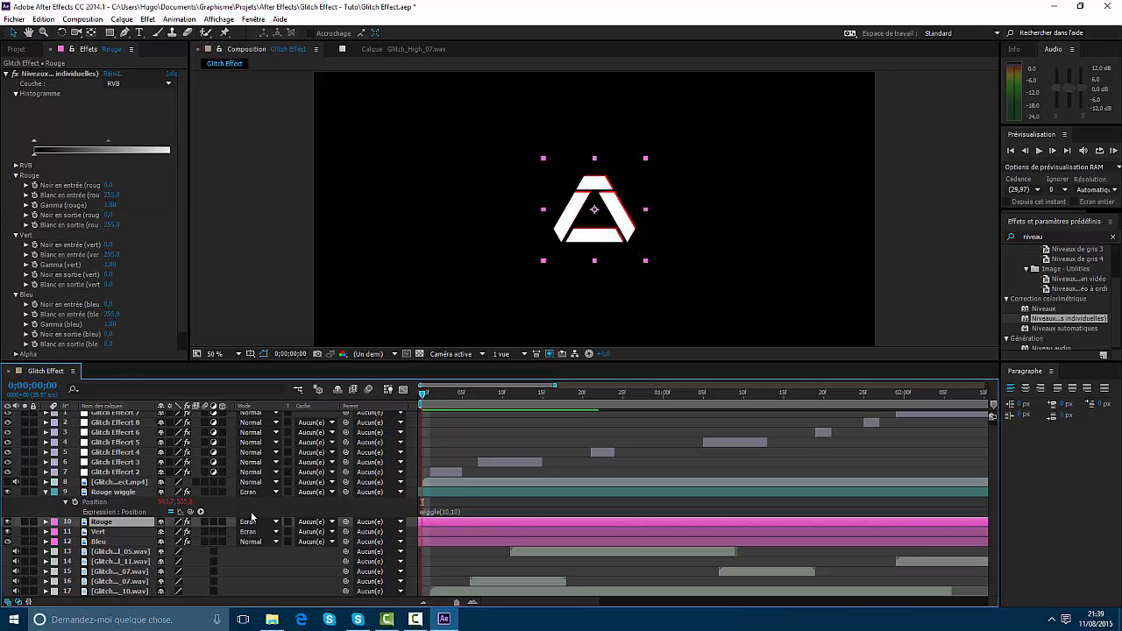
key(Delete)
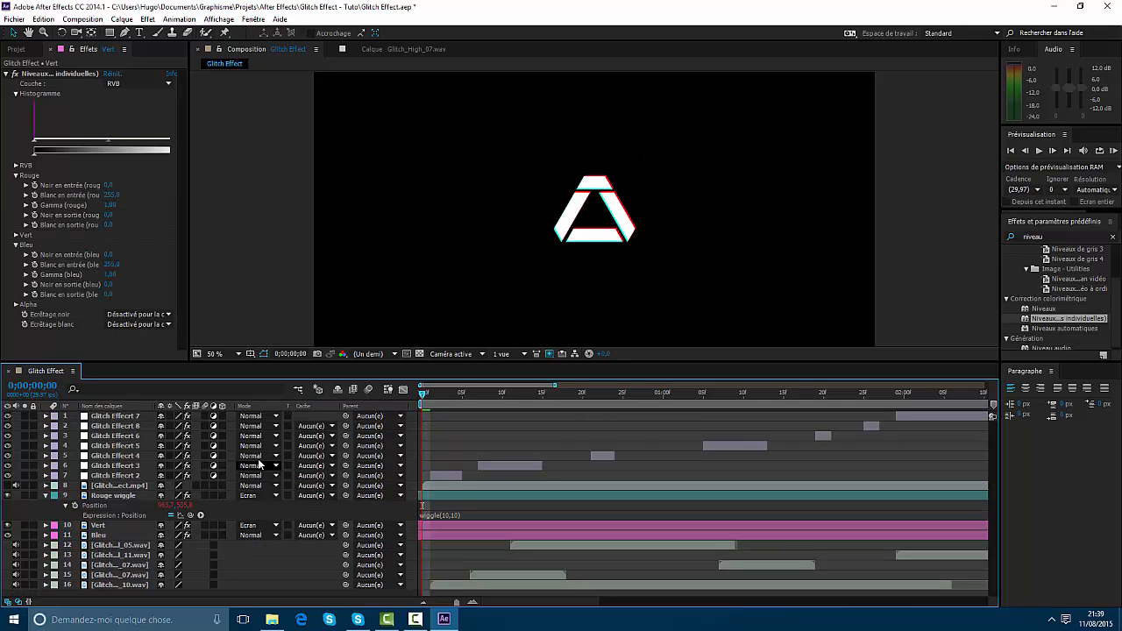
click(47, 496)
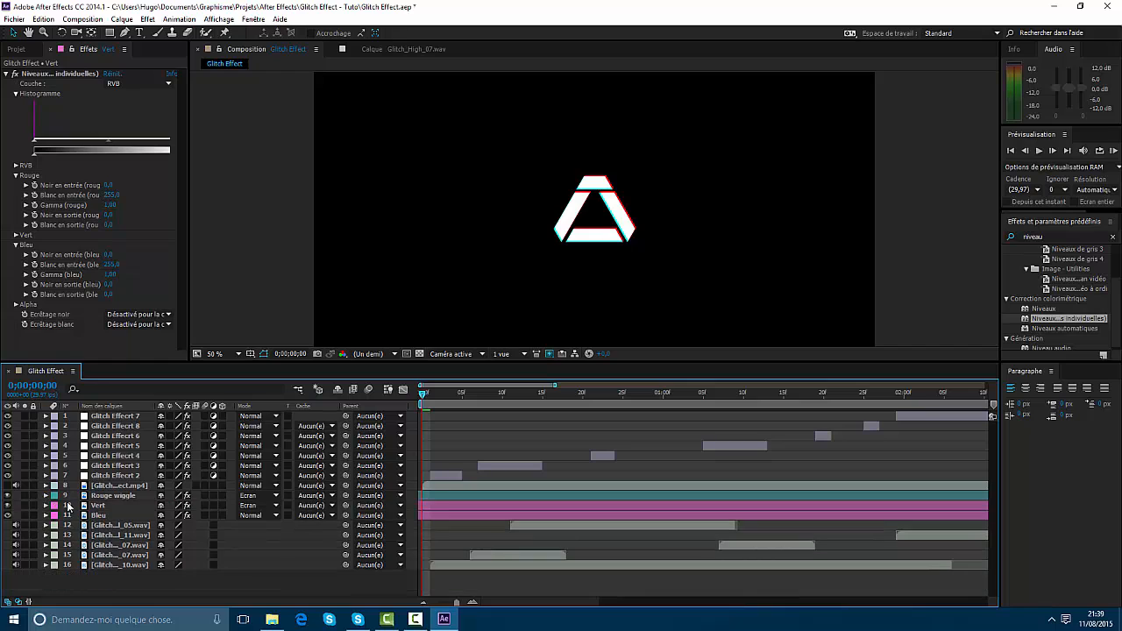
Split the Rouge wiggle layer at 0;00;00;01, where the Glitch Effecrt 2 layer starts.
click(112, 496)
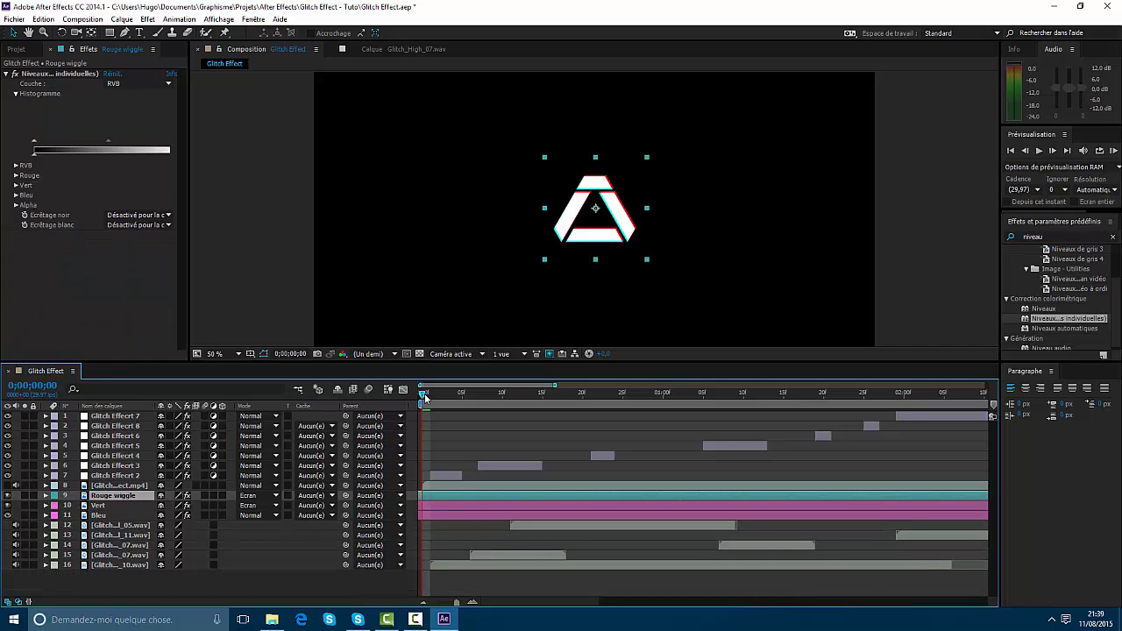
drag(424, 396, 407, 424)
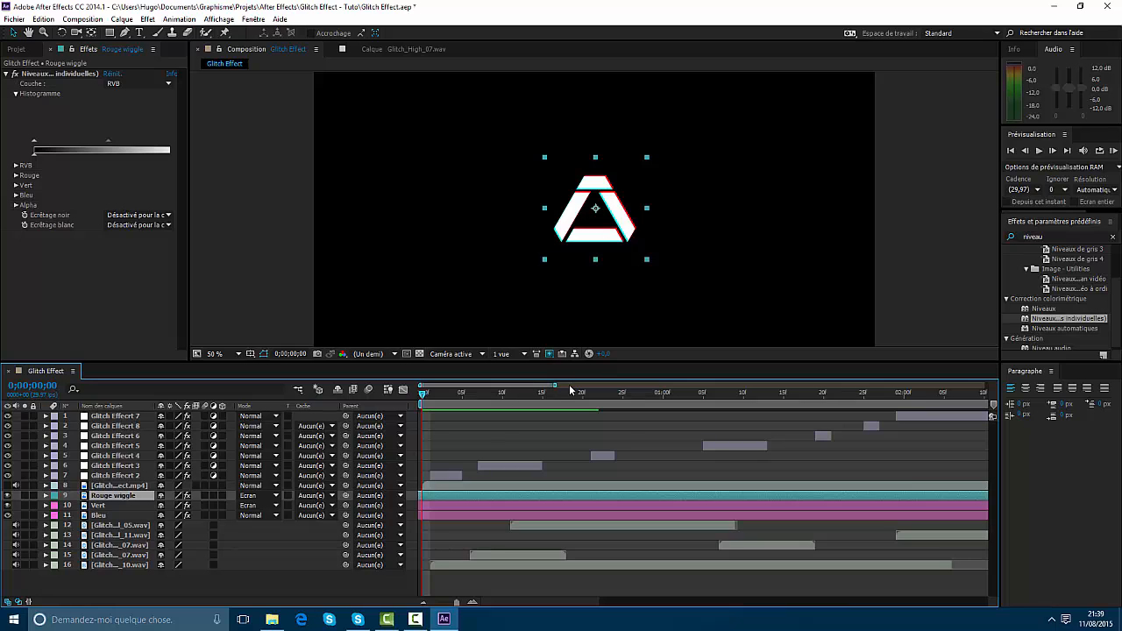
drag(554, 386, 512, 387)
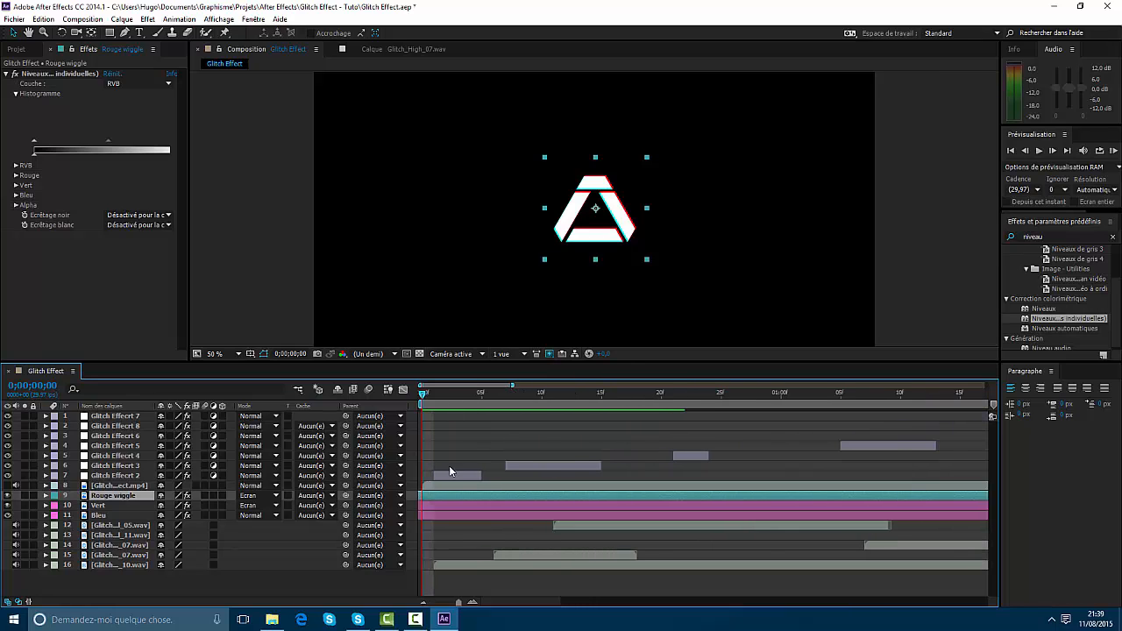
click(452, 474)
click(447, 405)
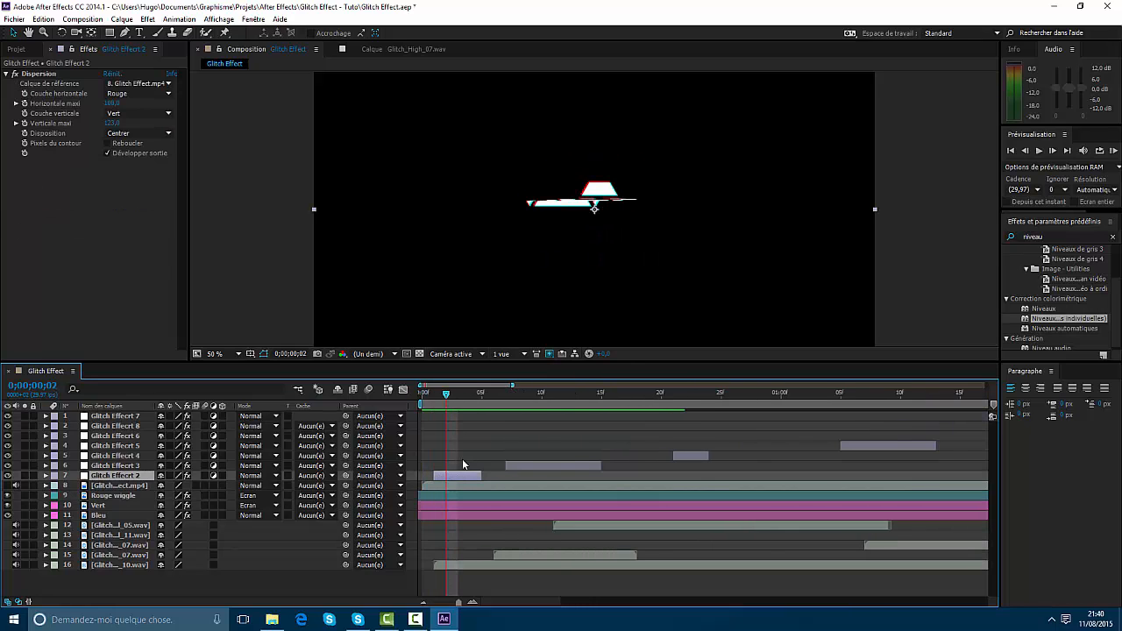
mouse_move(435, 405)
mouse_down()
mouse_move(482, 405)
mouse_move(431, 414)
mouse_up()
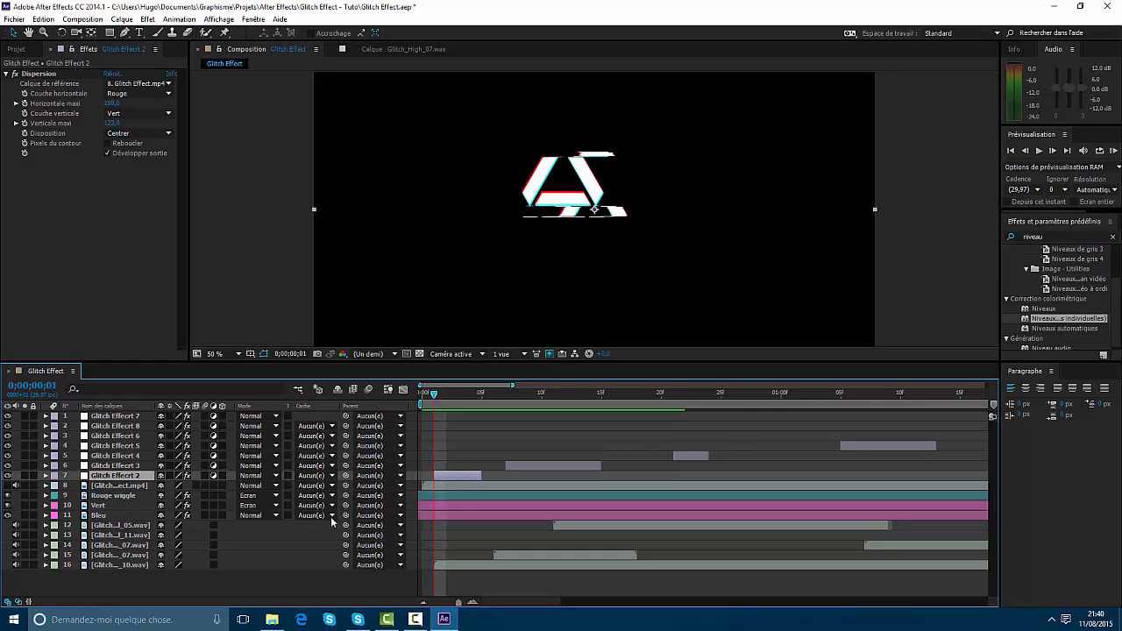
click(436, 501)
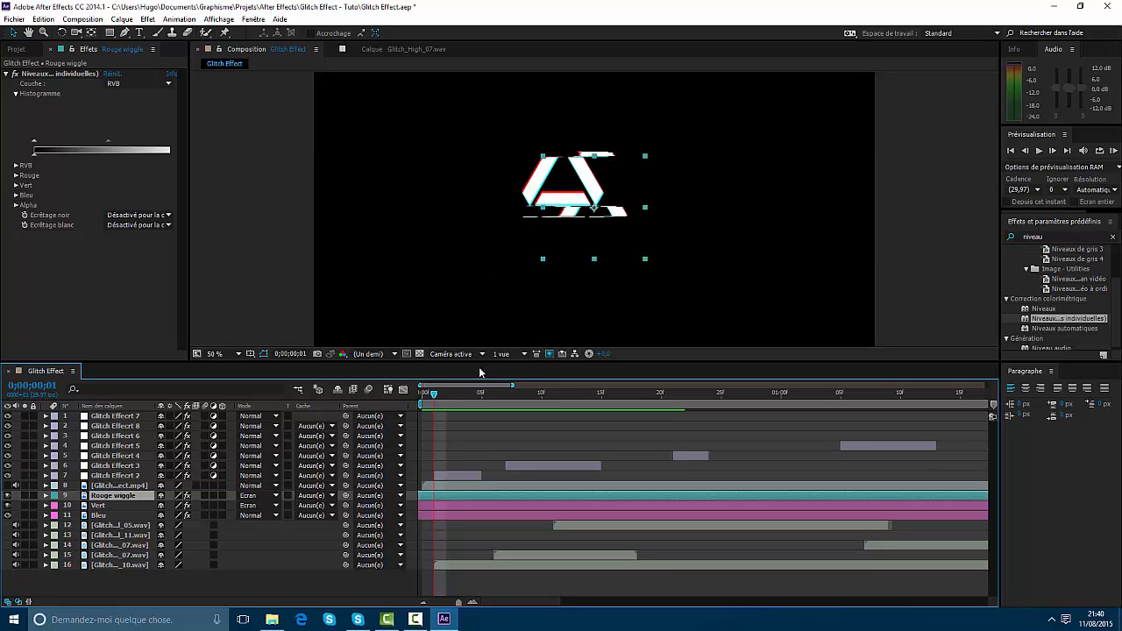
click(44, 19)
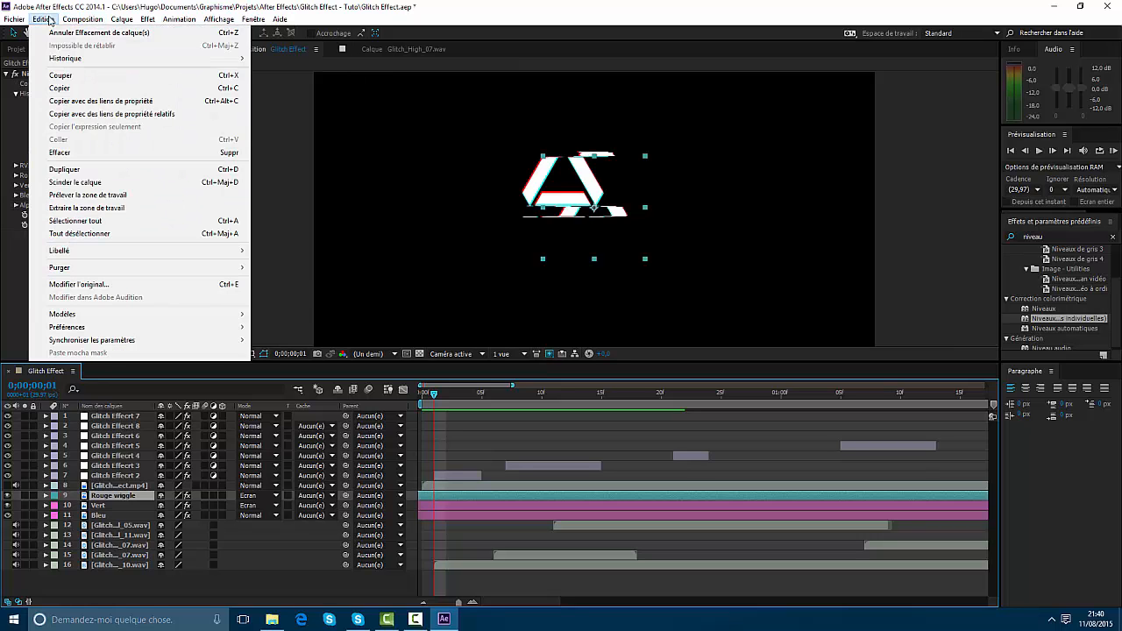
click(75, 182)
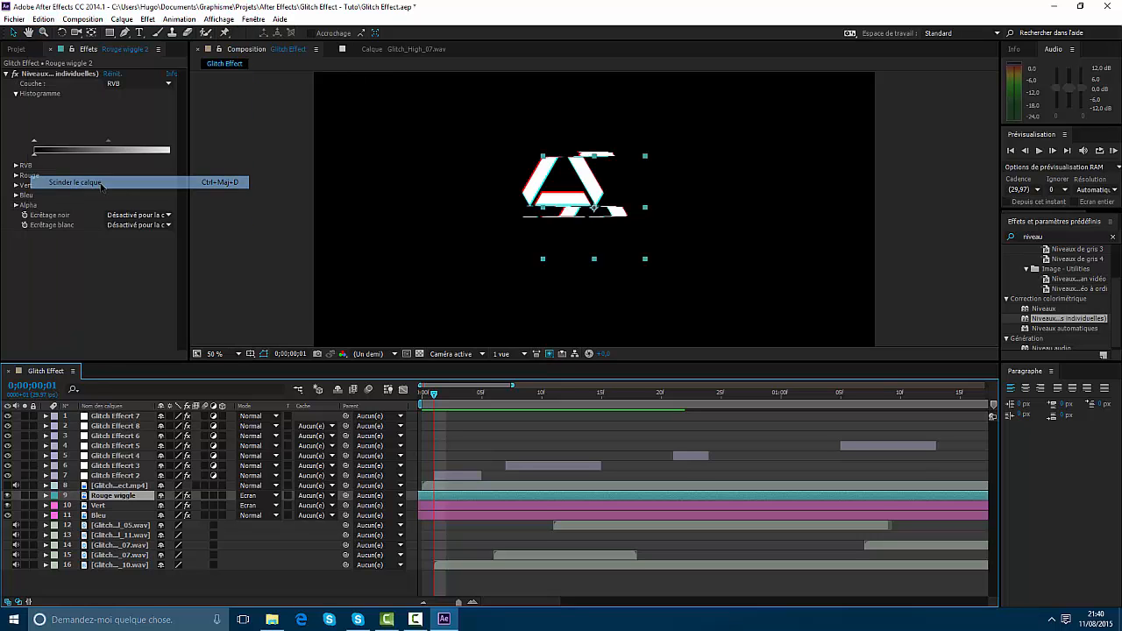
Split the Rouge wiggle 2 layer at 0;00;00;05, where the Glitch Effecrt 2 layer ends.
drag(436, 404, 480, 405)
click(43, 18)
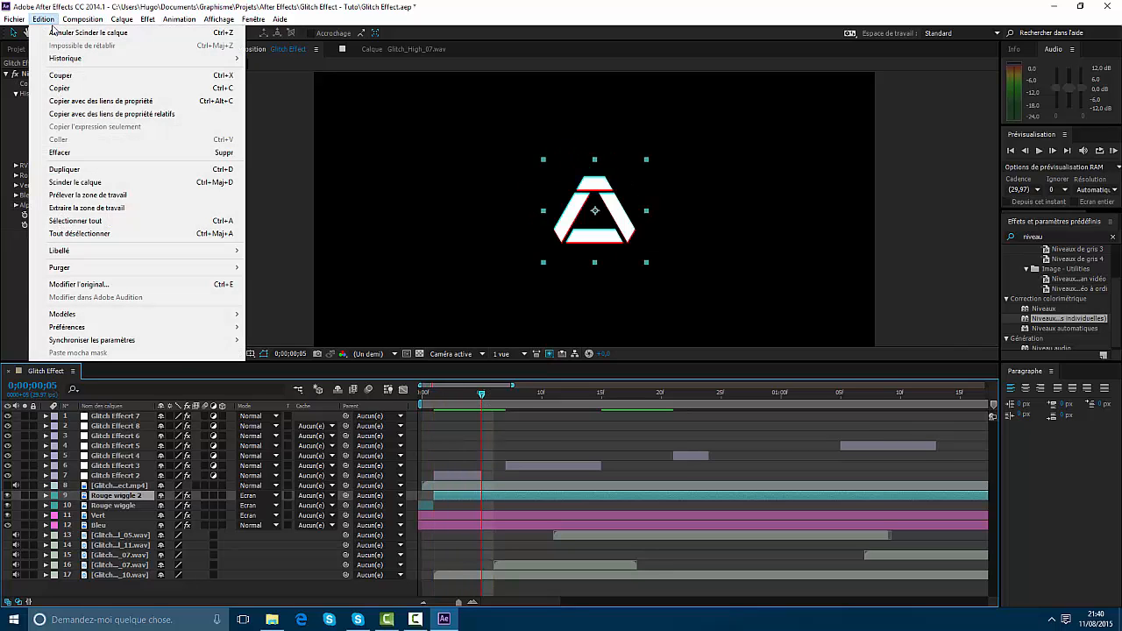
click(83, 181)
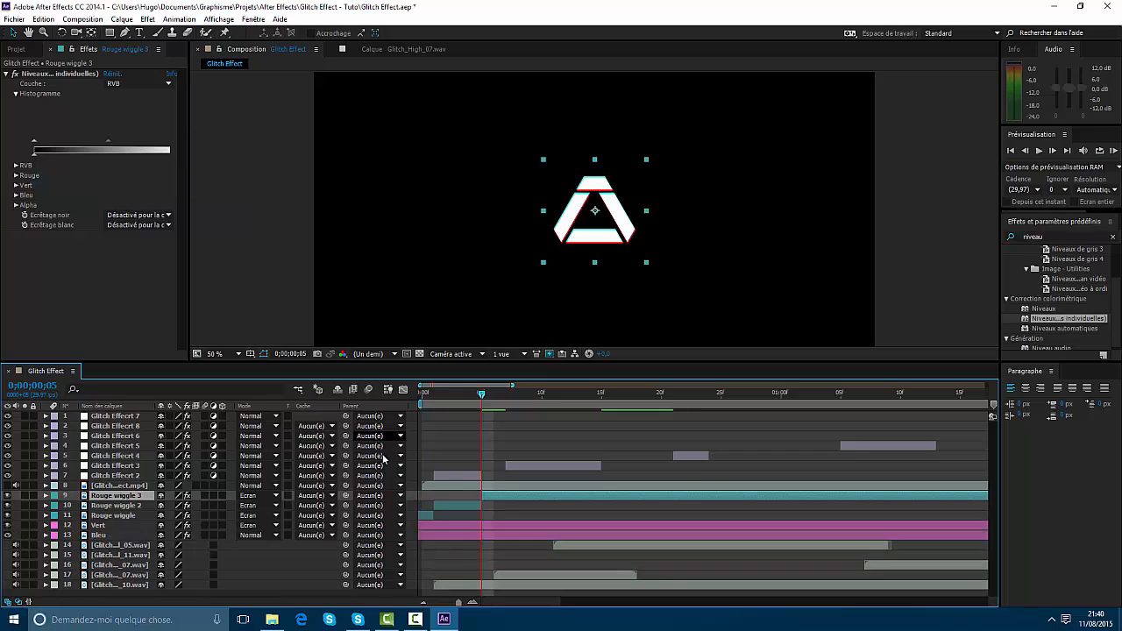
Try removing the wiggle expression from the Position of the first Rouge wiggle segment and play back the opening frames.
click(426, 516)
drag(444, 396, 424, 403)
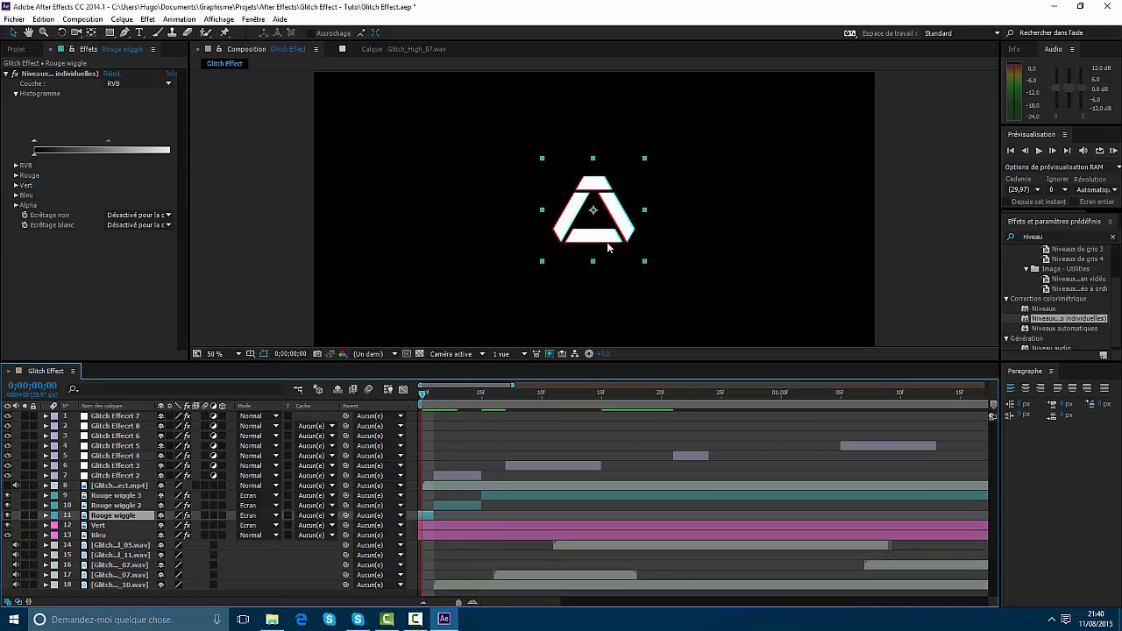
key(p)
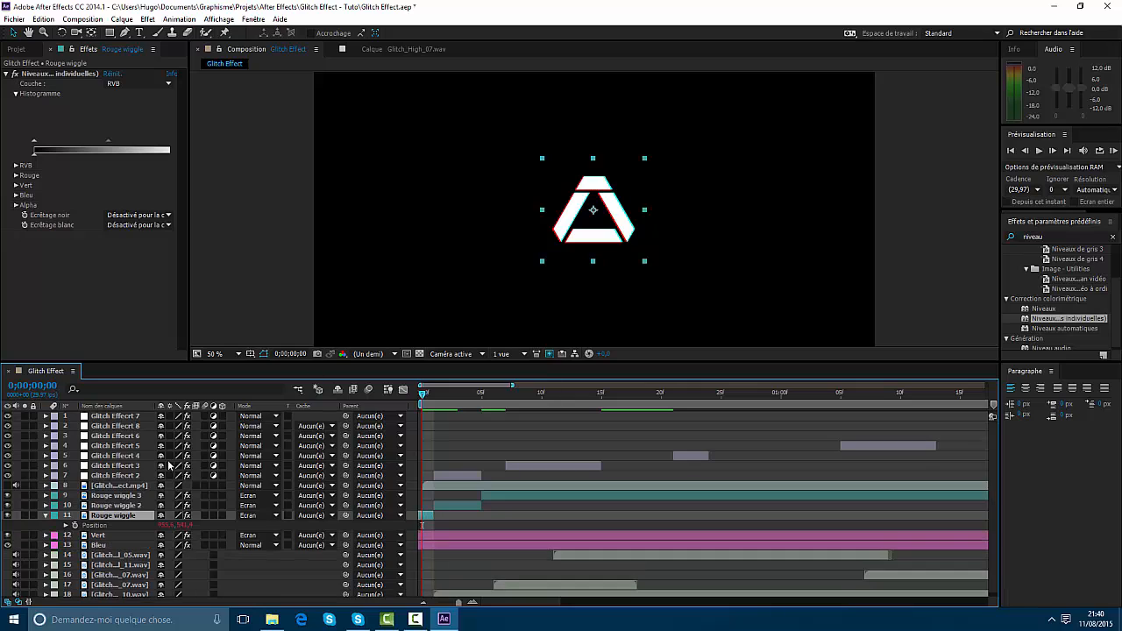
alt+click(74, 525)
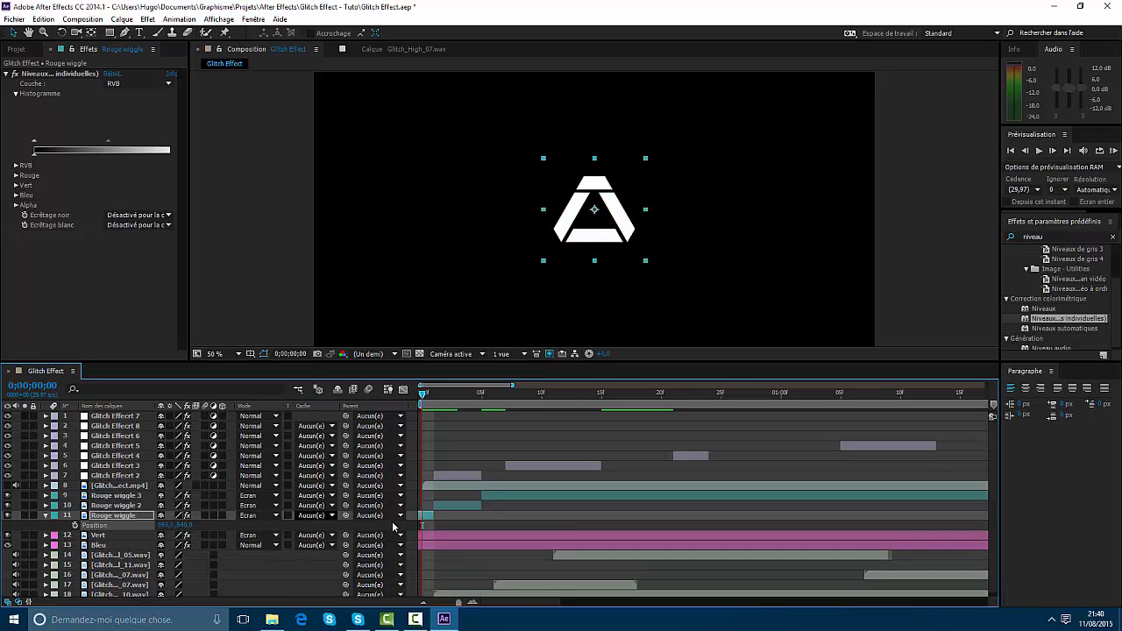
click(485, 522)
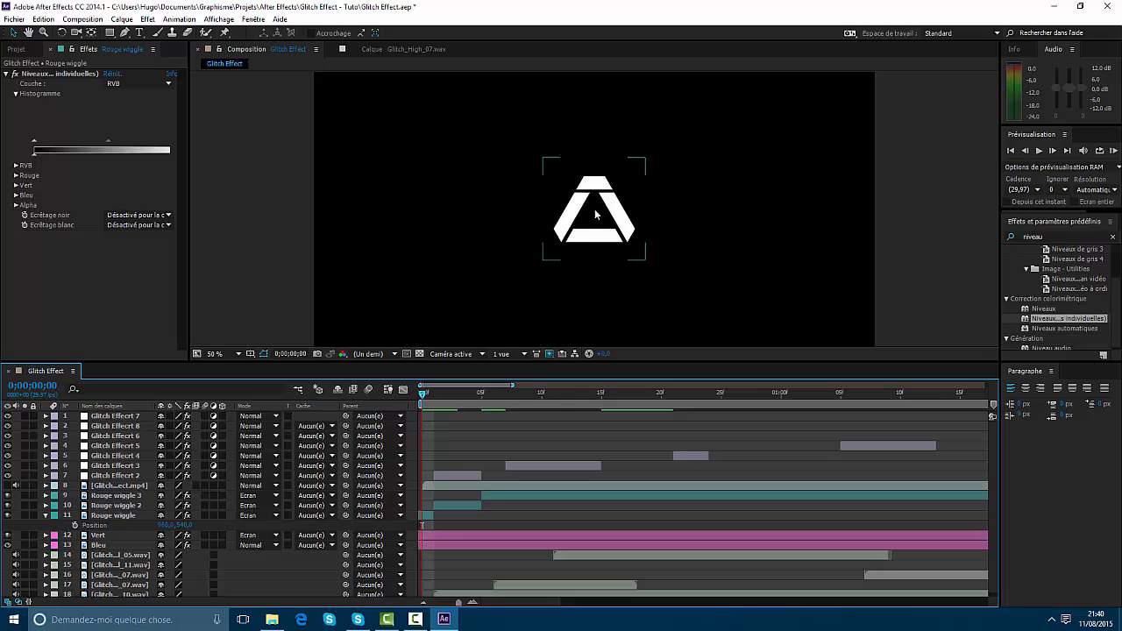
scroll(590, 215, up, 2)
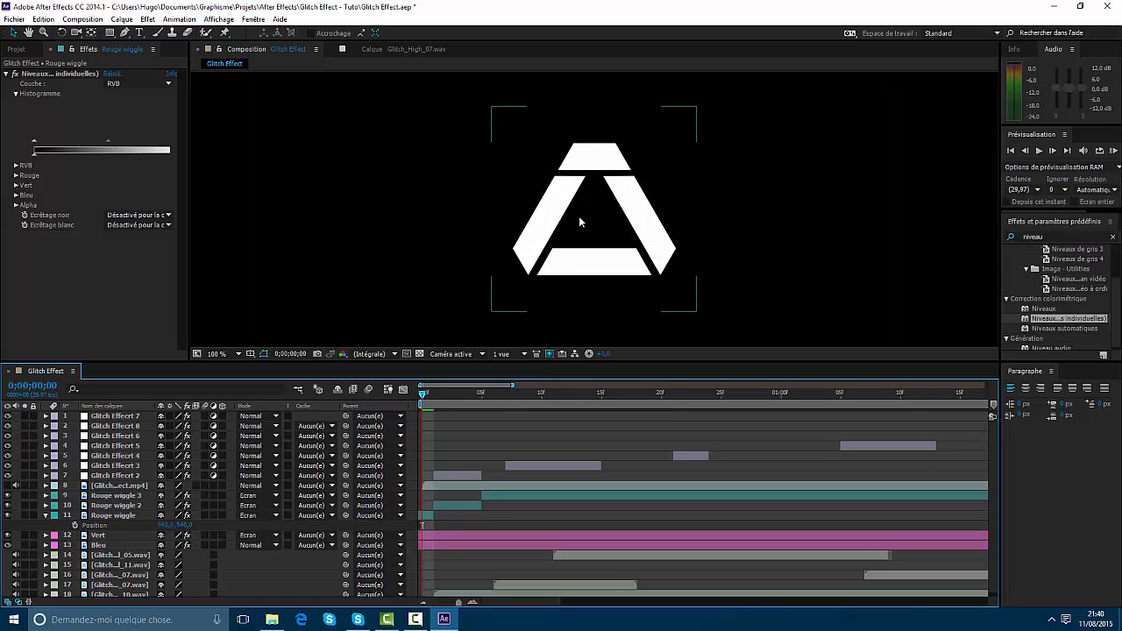
key(space)
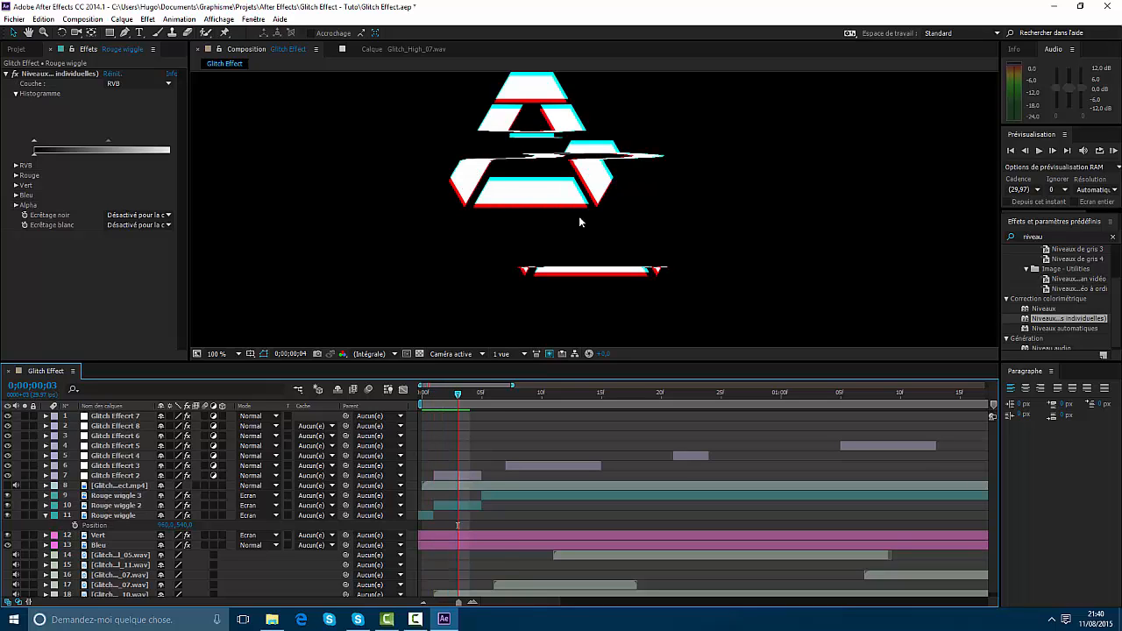
Close the Glitch Effect composition and reopen it from the project.
key(ctrl+w)
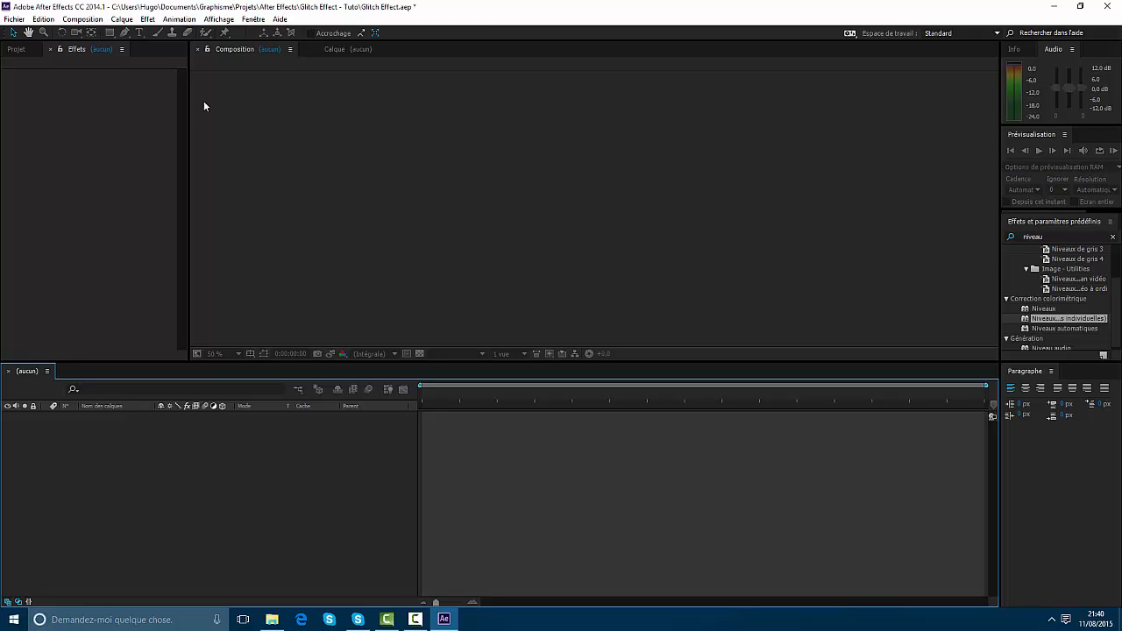
click(17, 49)
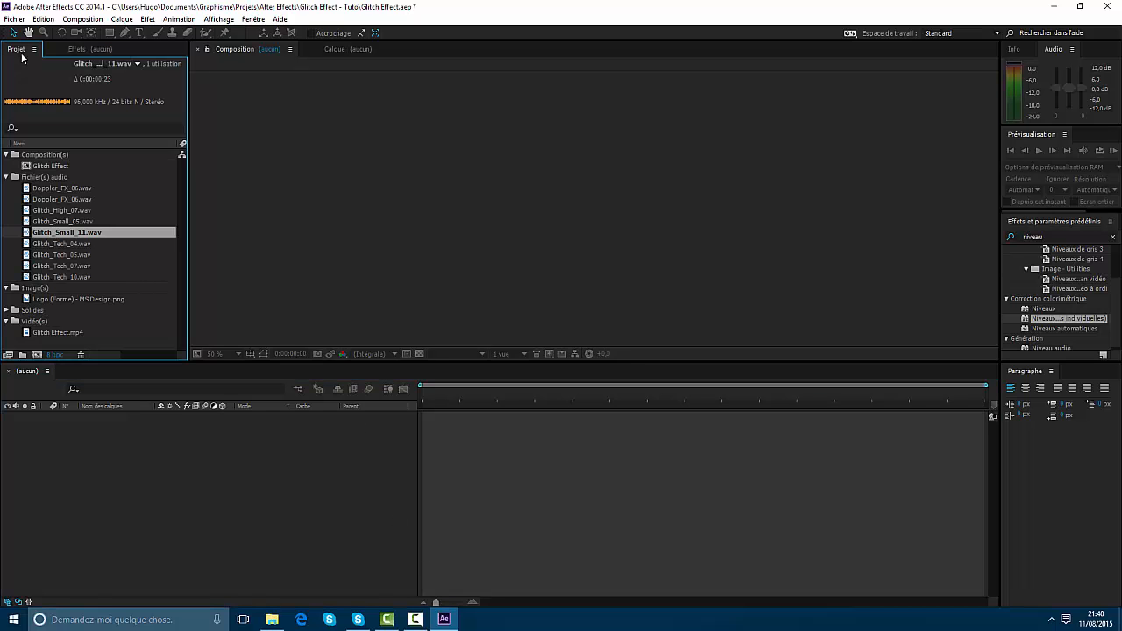
click(302, 505)
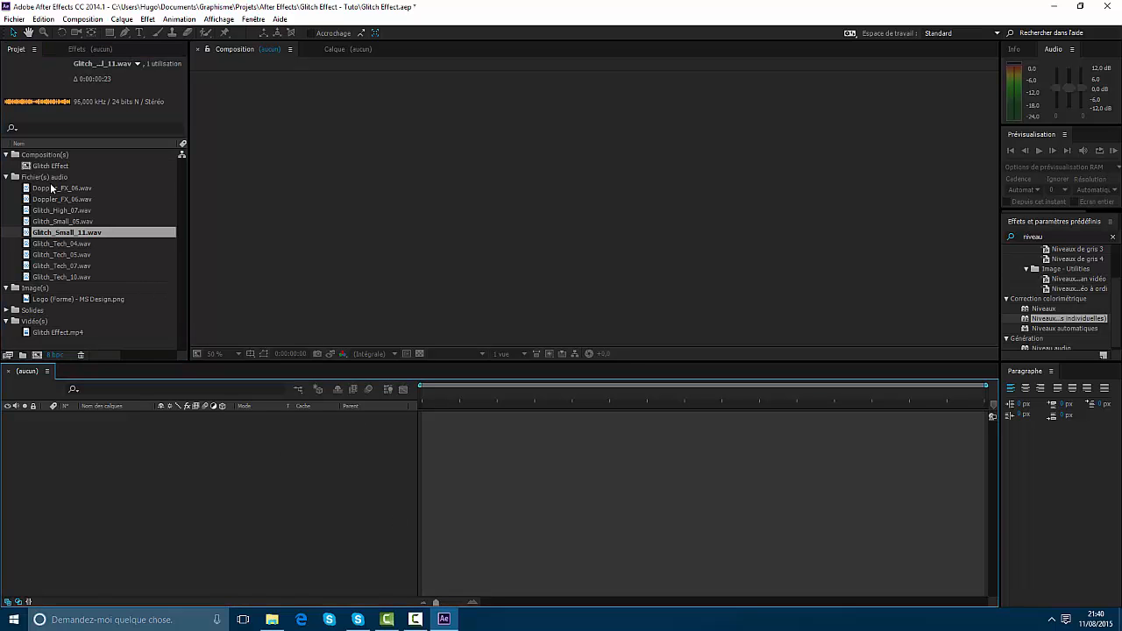
double_click(49, 166)
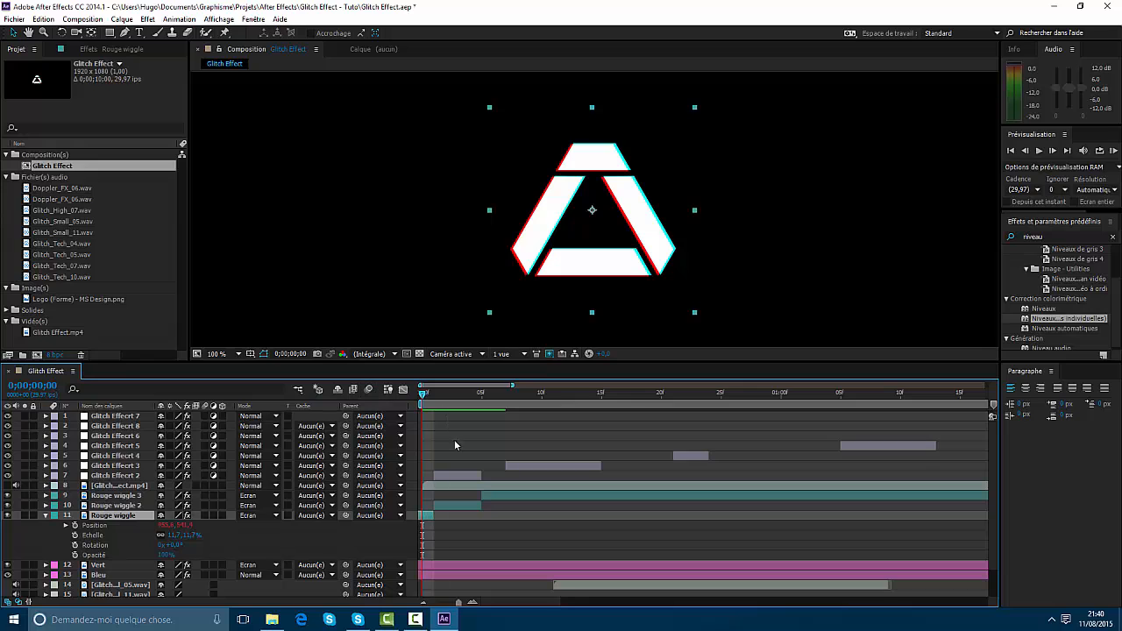
Remove the wiggle expression from the Position property of the Rouge wiggle 3 layer.
click(482, 493)
click(495, 397)
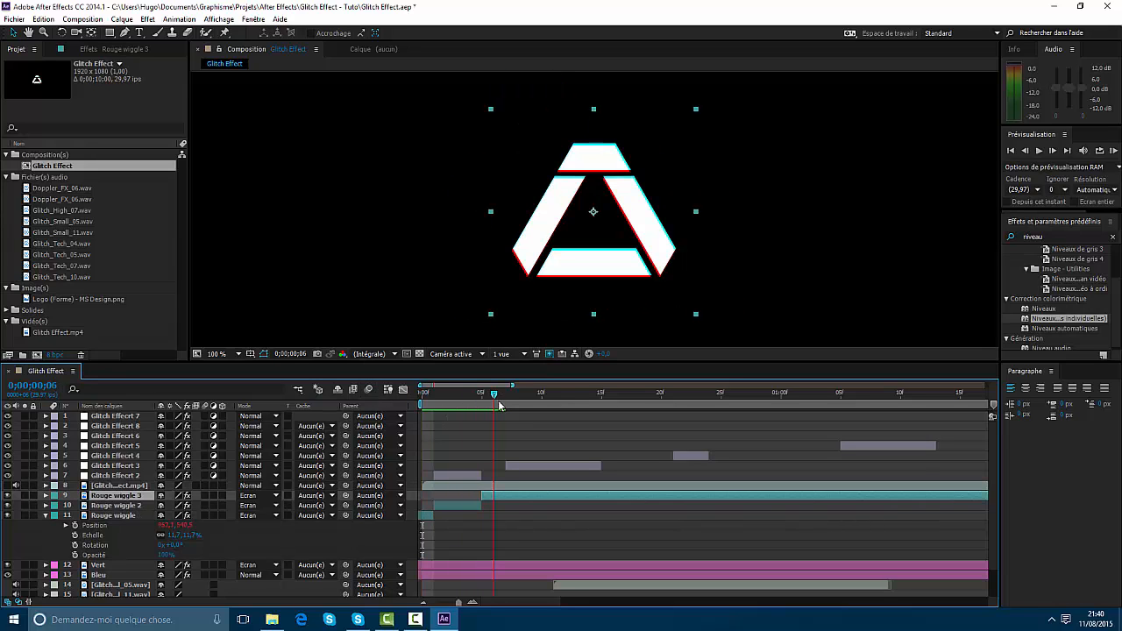
key(p)
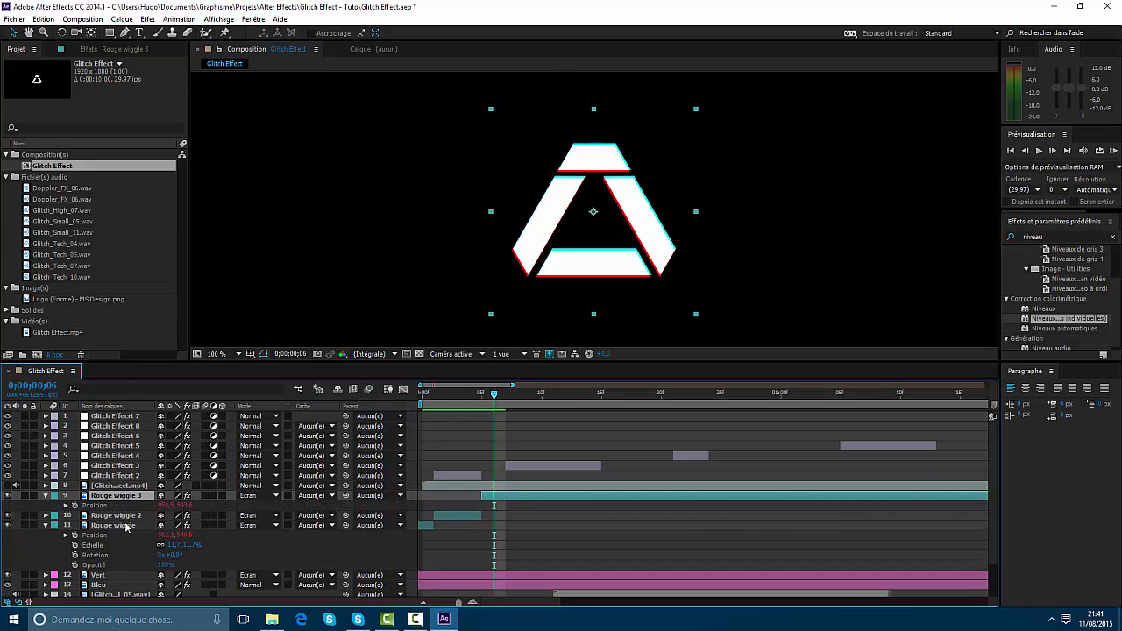
alt+click(76, 506)
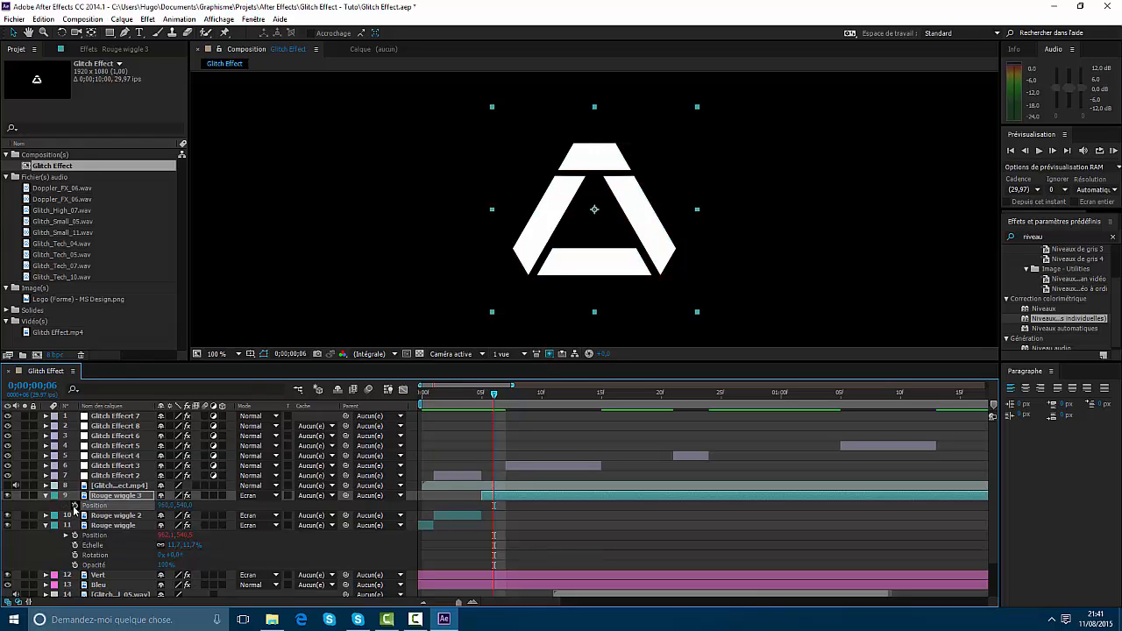
Split the Rouge wiggle 3 layer at 0;00;00;07, where Glitch Effecrt 3 starts, and delete the remainder after the cut.
drag(495, 401, 507, 403)
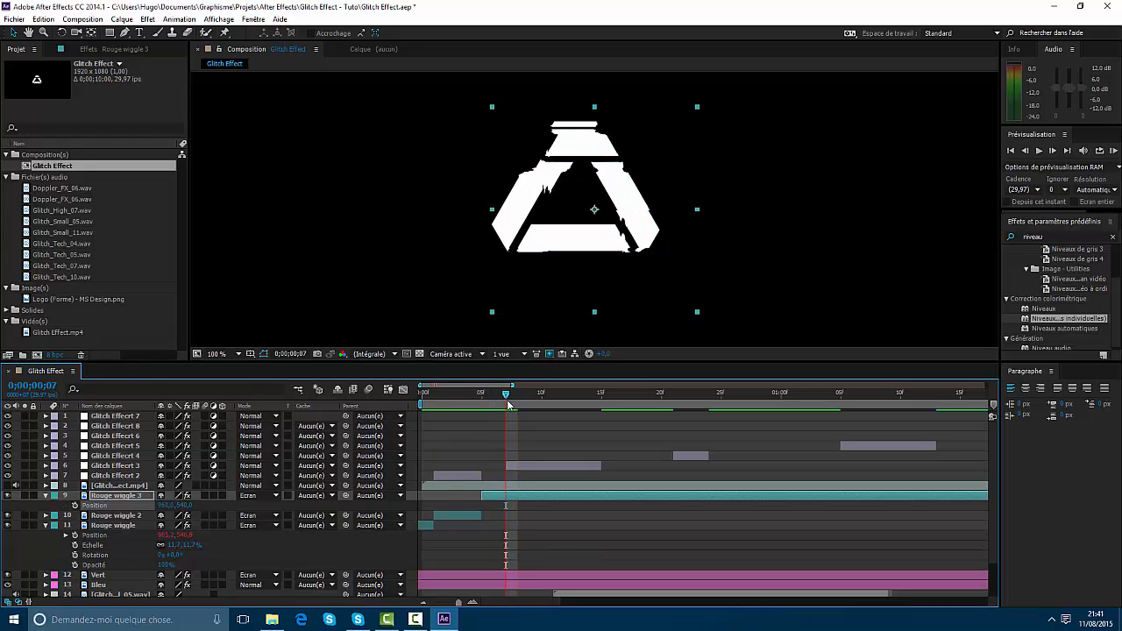
click(43, 18)
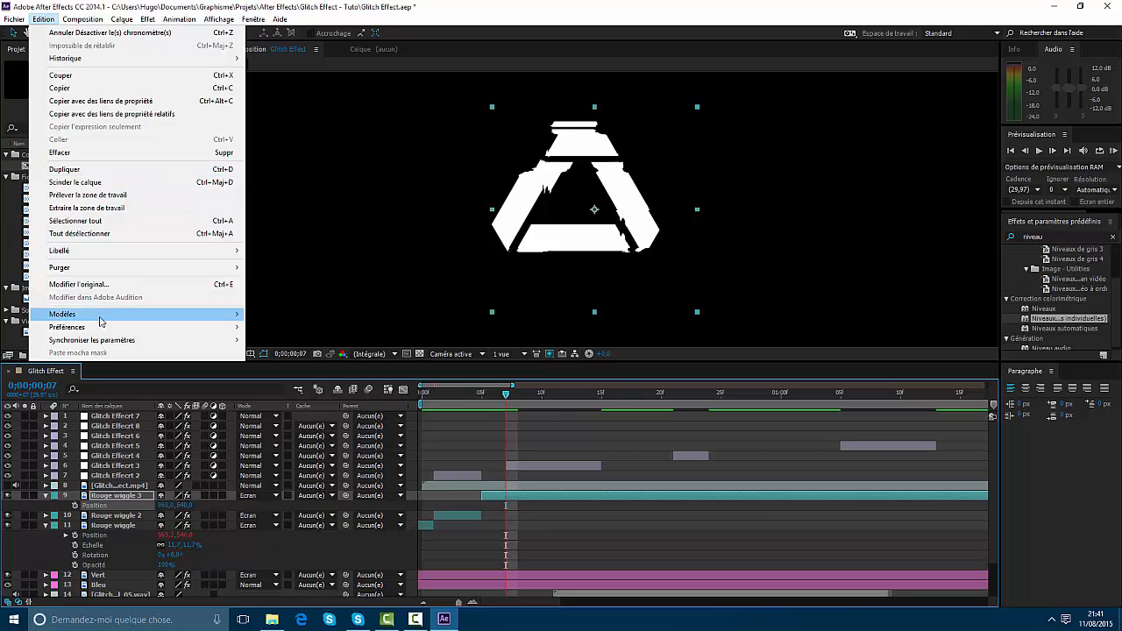
click(91, 183)
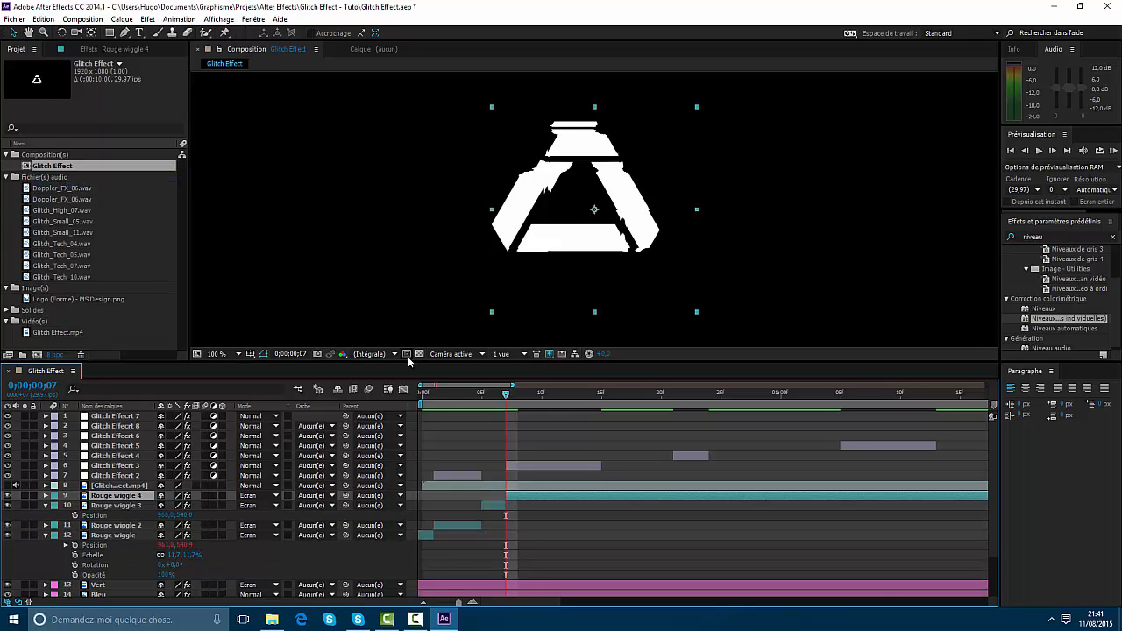
key(Delete)
Set the label colour of the Rouge wiggle 2 layer to Pourpre.
click(449, 514)
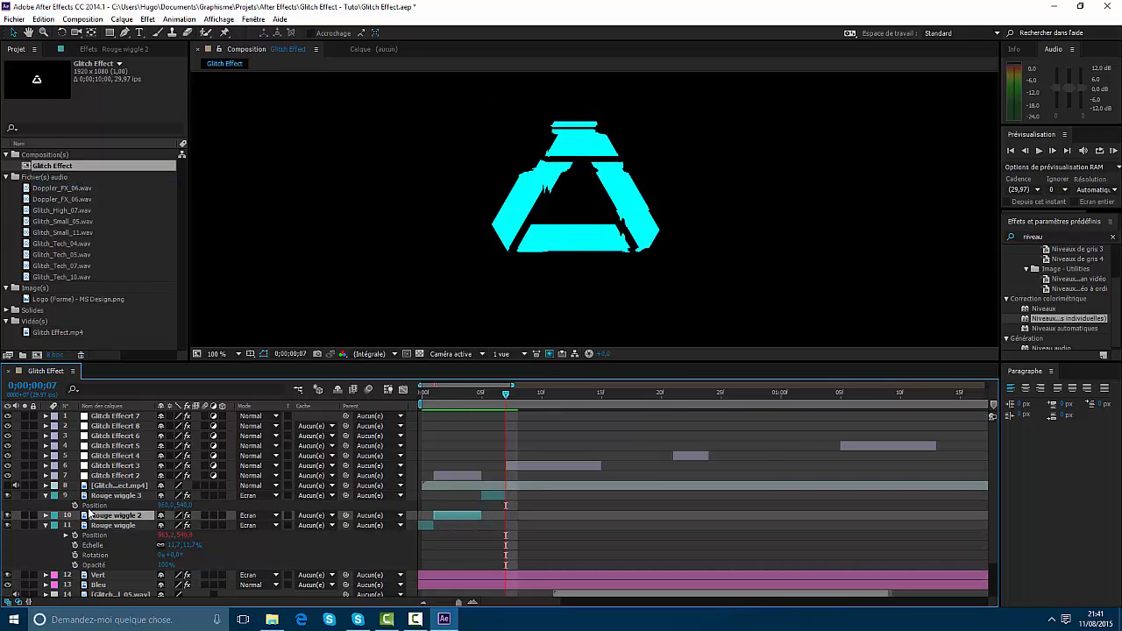
click(54, 518)
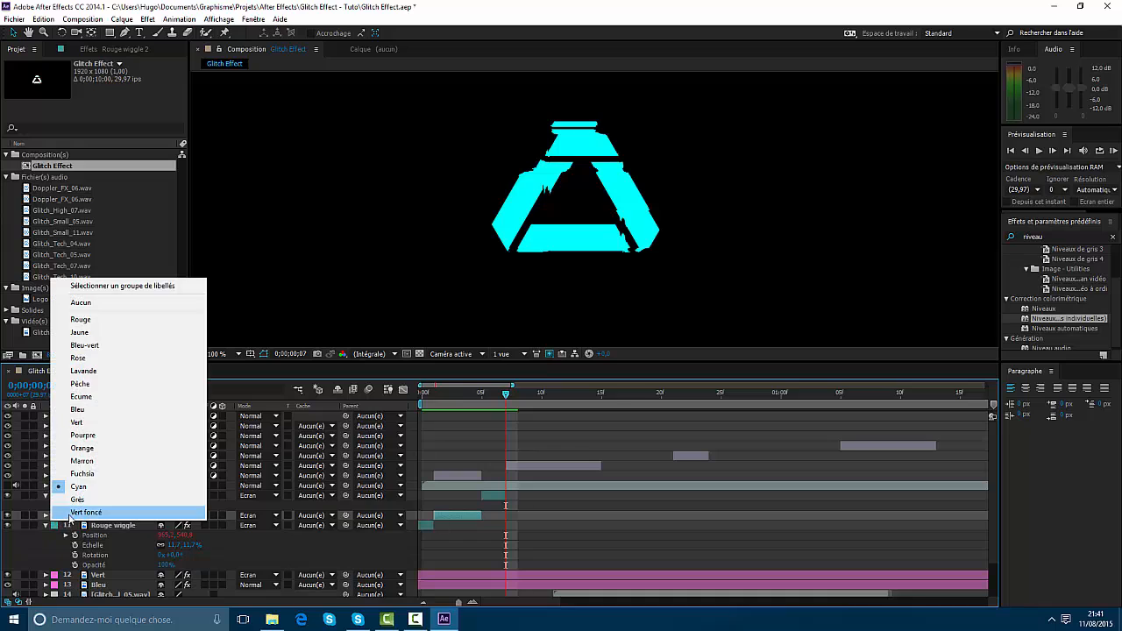
click(83, 434)
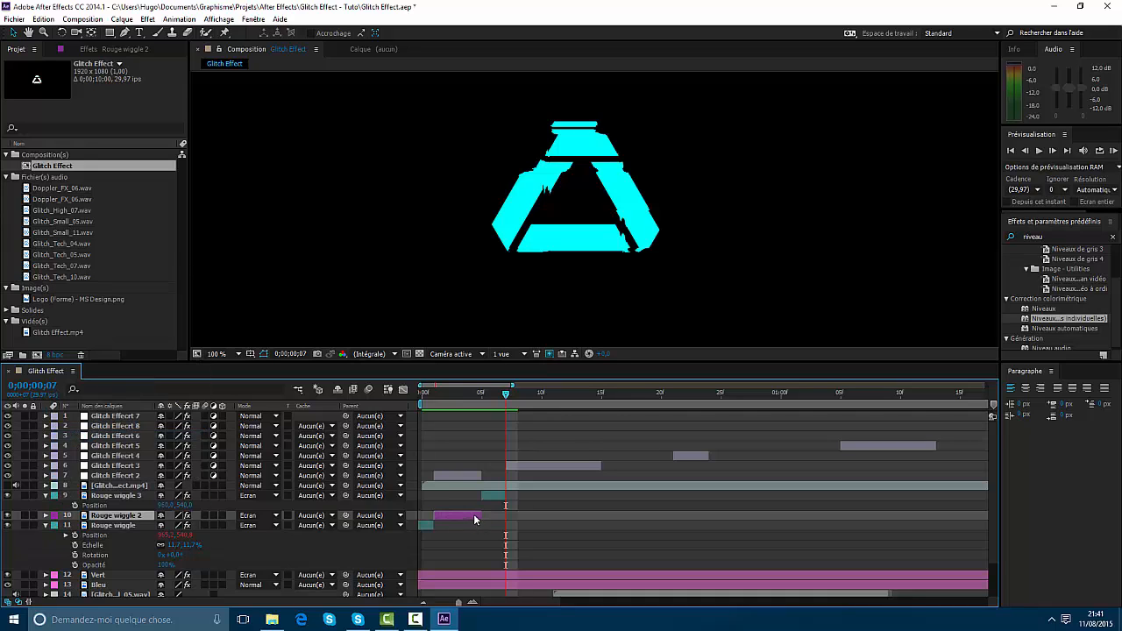
Duplicate the Rouge wiggle 2 layer, place the copy above Rouge wiggle 3 and shift it to start at 0;00;00;07.
key(ctrl+d)
drag(111, 515, 114, 493)
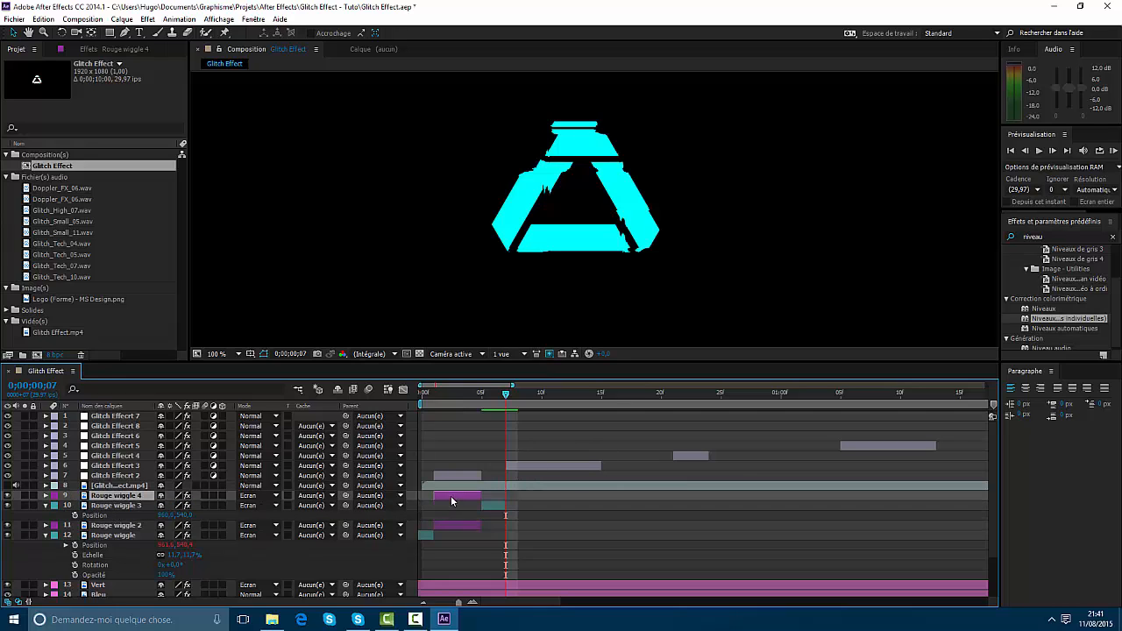
drag(450, 495, 520, 496)
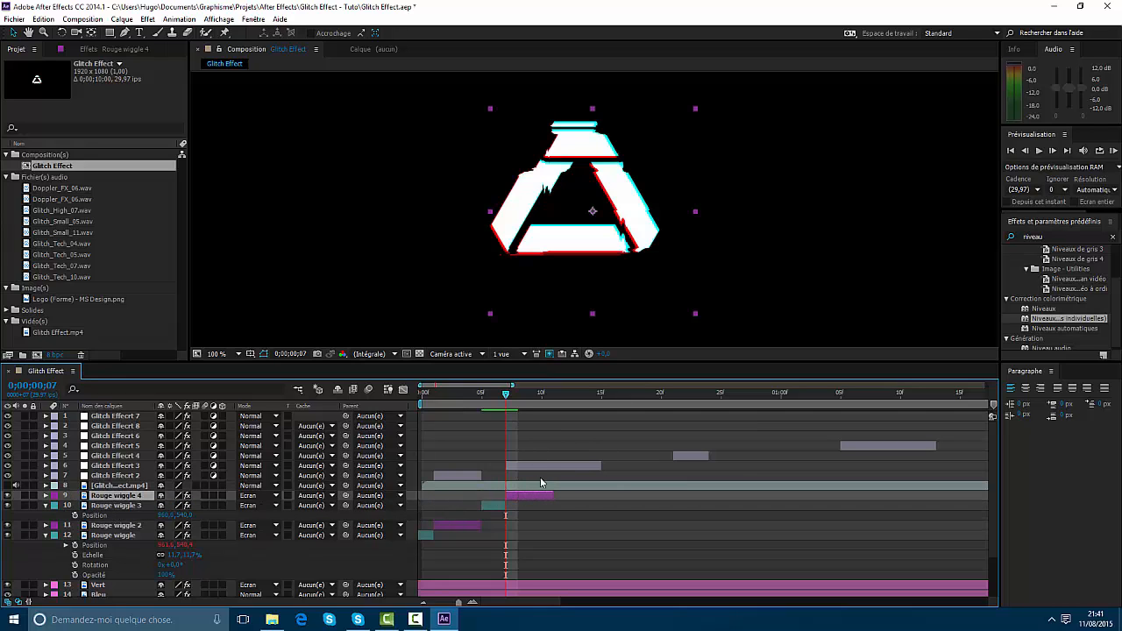
Extend the end of the Rouge wiggle 4 layer to match the end of the Glitch Effecrt 3 layer.
click(546, 466)
drag(554, 496, 570, 496)
click(591, 393)
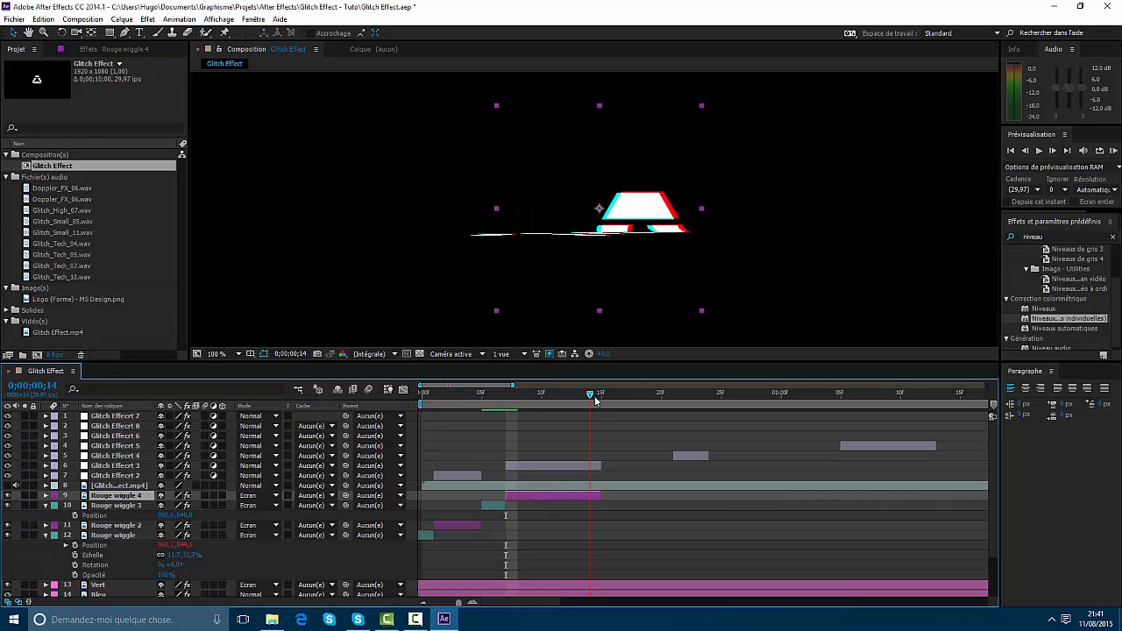
Duplicate Rouge wiggle 3, place the copy above Rouge wiggle 4 and fit it between Glitch Effecrt 3 and Glitch Effecrt 4, ending at 0;00;00;21.
click(494, 507)
key(ctrl+d)
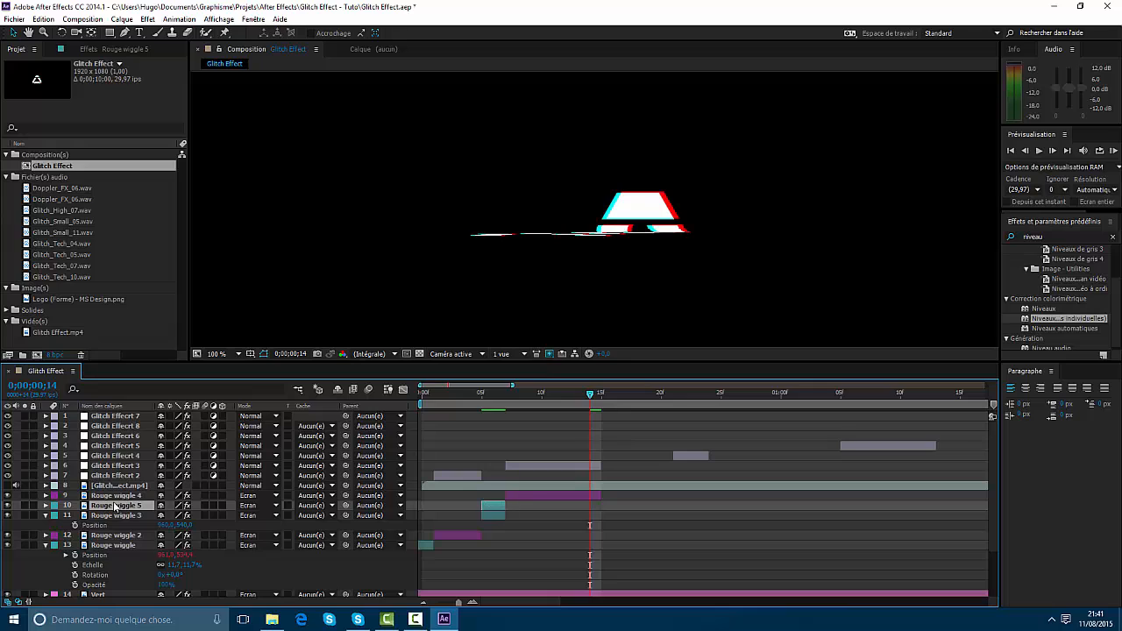
key(ctrl+bracketright)
drag(491, 502, 673, 496)
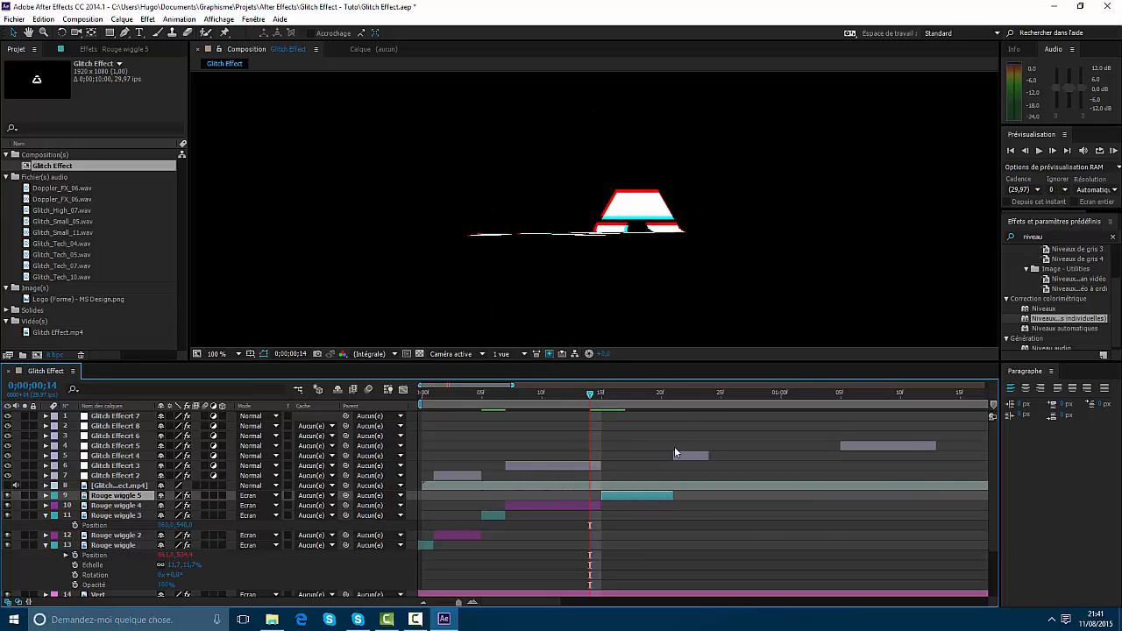
click(669, 395)
Duplicate Rouge wiggle 4, place the copy above Rouge wiggle 5, start it at 0;00;00;21 and trim it to the end of Glitch Effecrt 4.
click(552, 506)
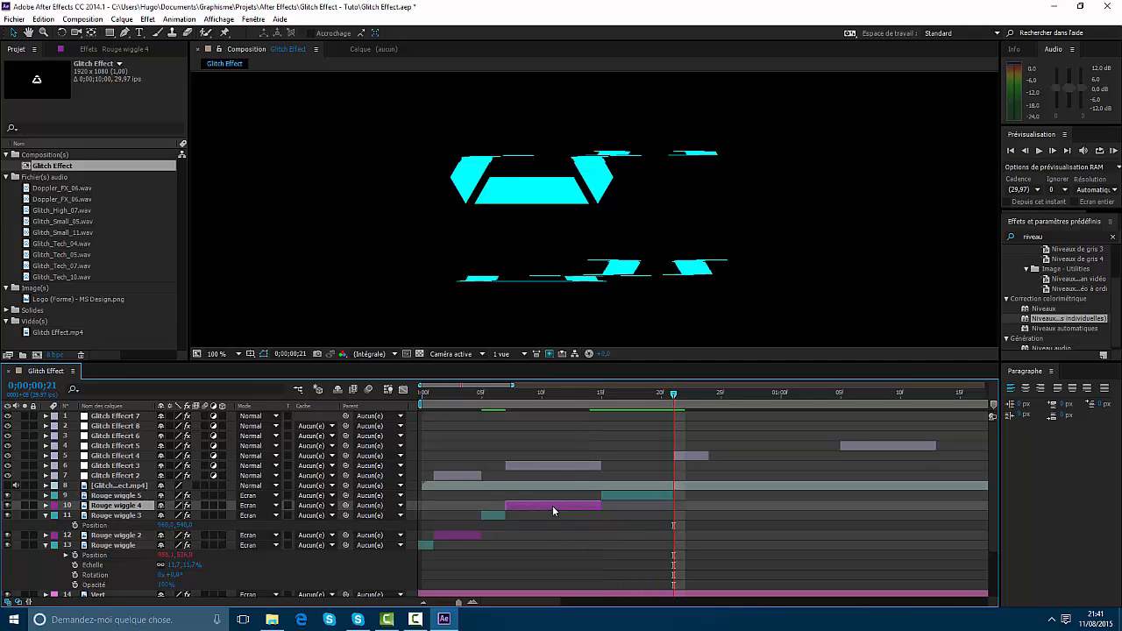
key(ctrl+d)
drag(153, 506, 140, 494)
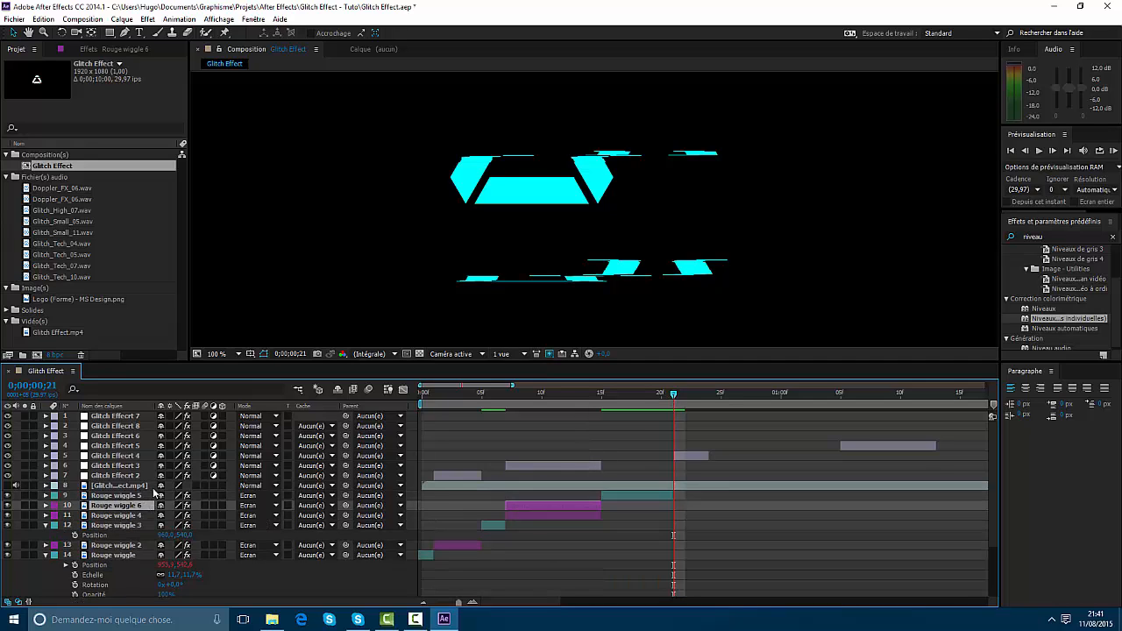
drag(554, 498, 725, 498)
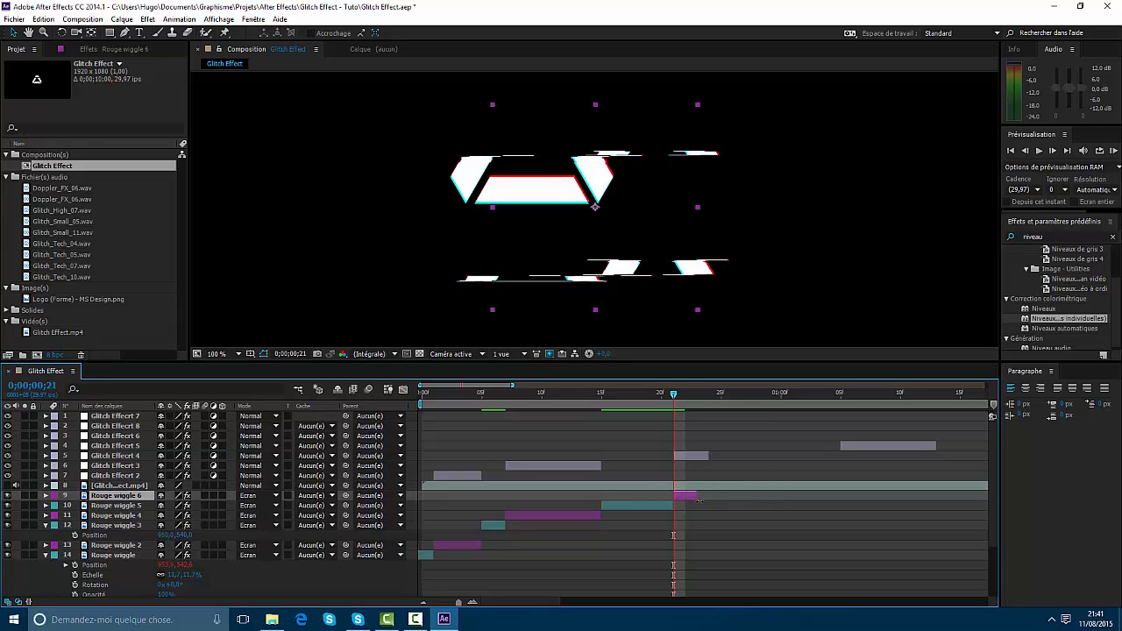
Duplicate Rouge wiggle 5, place the copy above Rouge wiggle 6 and fit it between Glitch Effecrt 4 and Glitch Effecrt 5, ending at 0;00;01;05.
click(613, 505)
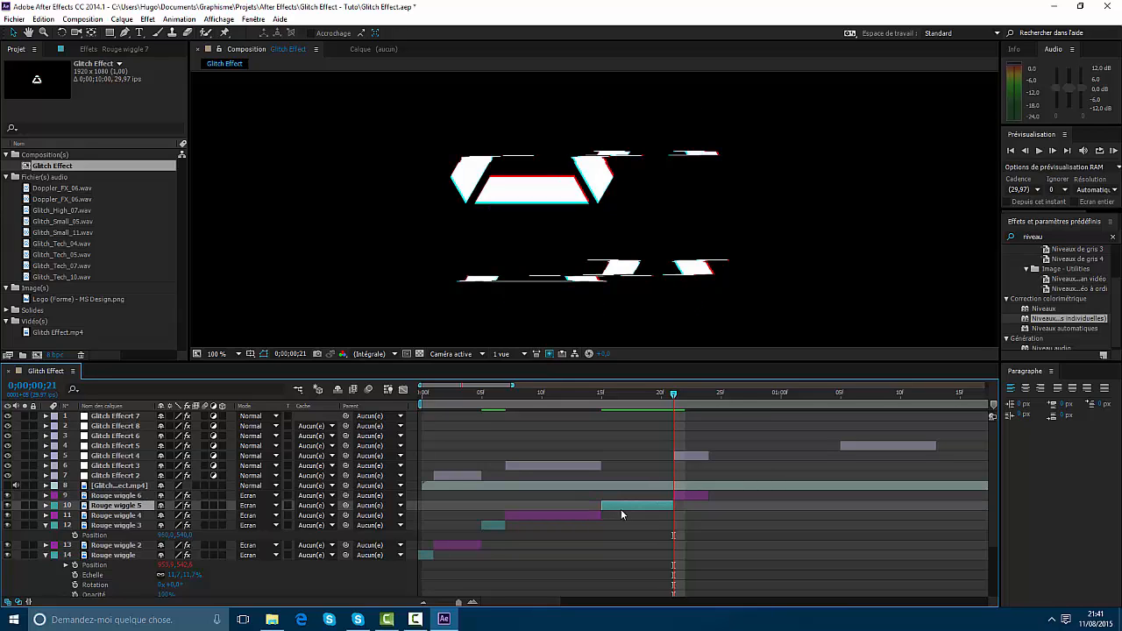
key(ctrl+d)
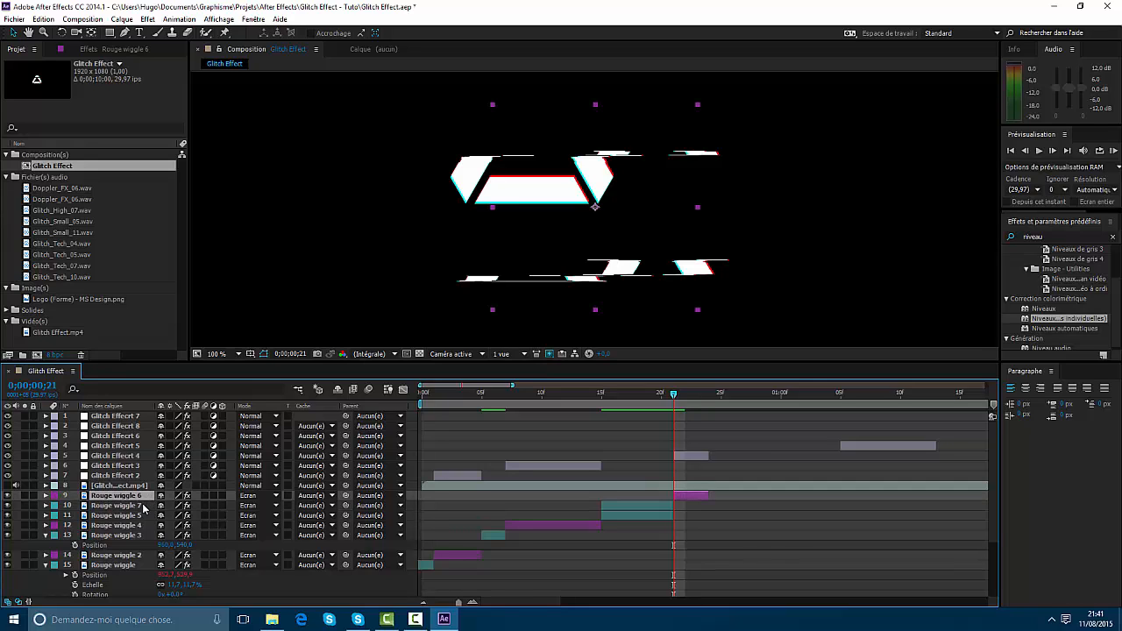
drag(149, 508, 145, 495)
drag(640, 495, 841, 497)
click(756, 393)
click(841, 393)
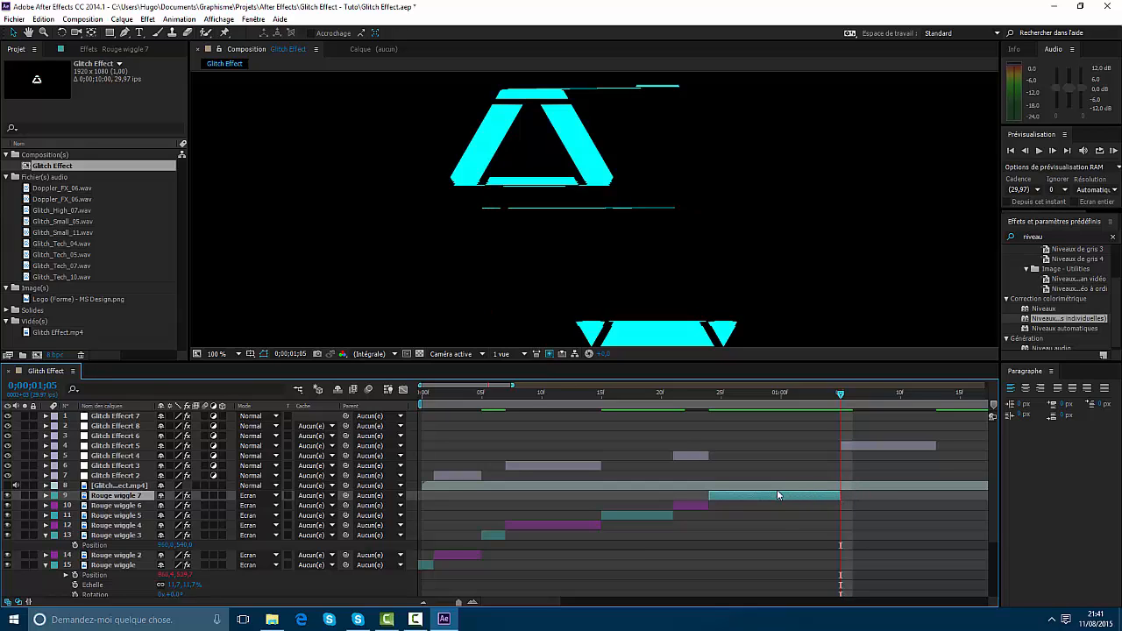
Duplicate Rouge wiggle 6, place the copy above Rouge wiggle 7, start it at 0;00;01;05 and extend it to the end of Glitch Effecrt 5.
click(123, 507)
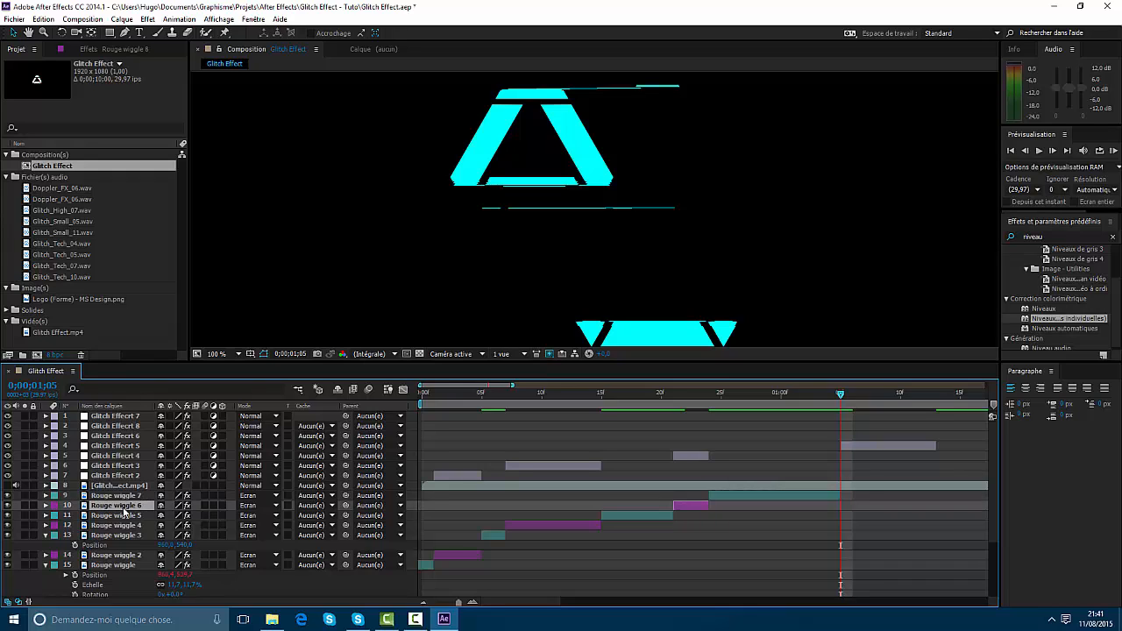
key(ctrl+d)
drag(123, 510, 123, 492)
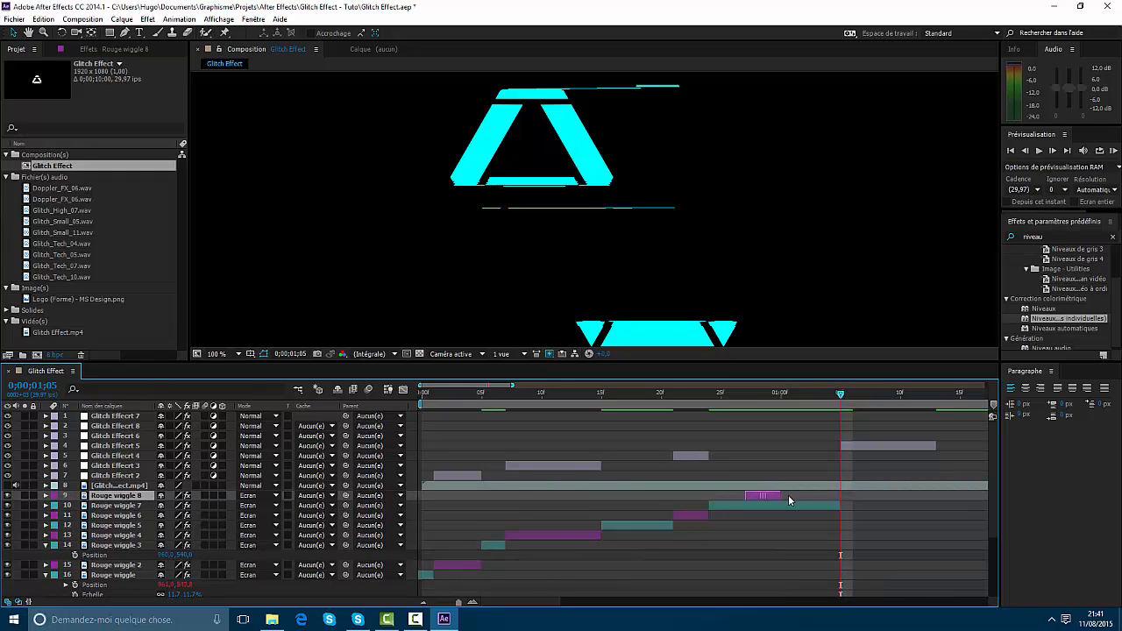
drag(788, 495, 614, 504)
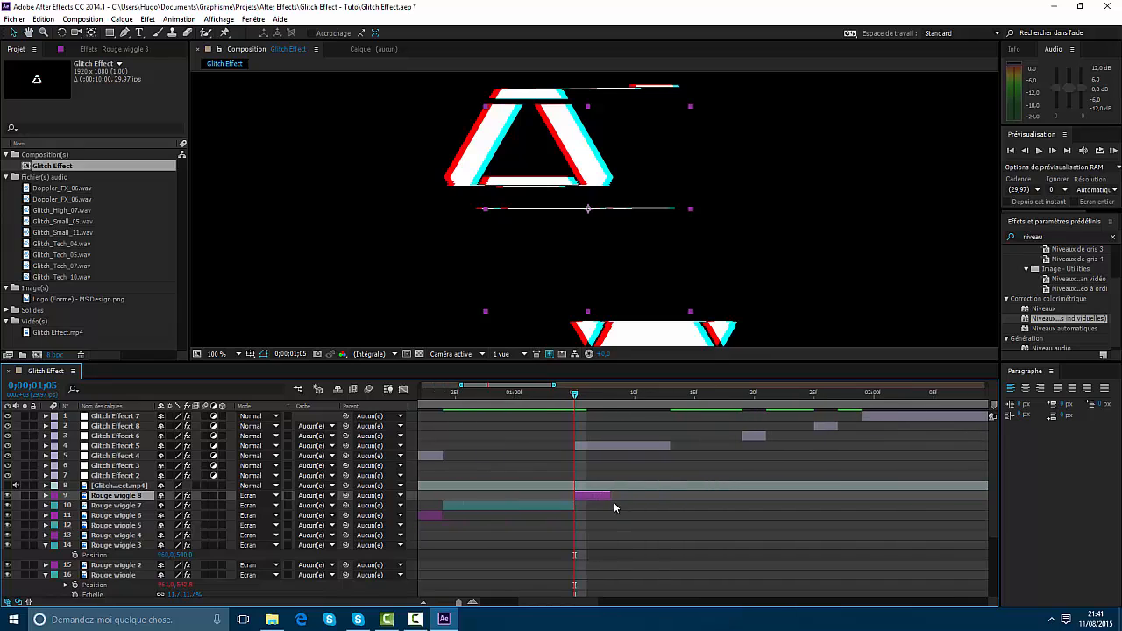
Duplicate Rouge wiggle 7, place the copy above Rouge wiggle 8 after Glitch Effecrt 5 and trim its end to 0;00;01;19.
click(547, 507)
key(ctrl+d)
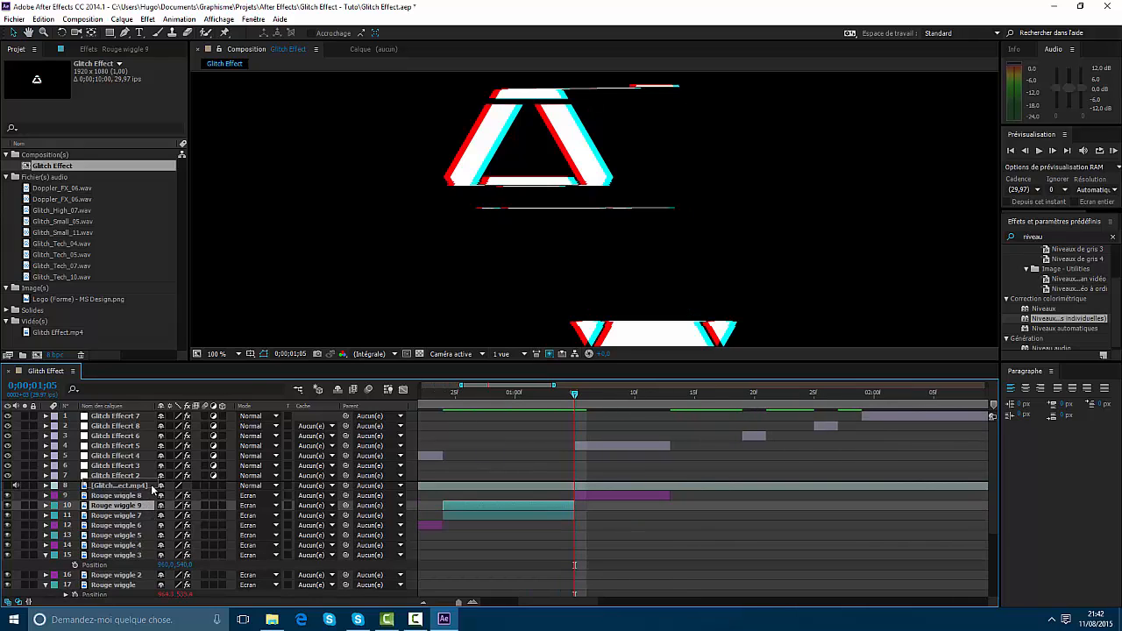
drag(152, 489, 152, 492)
drag(533, 497, 767, 498)
click(744, 394)
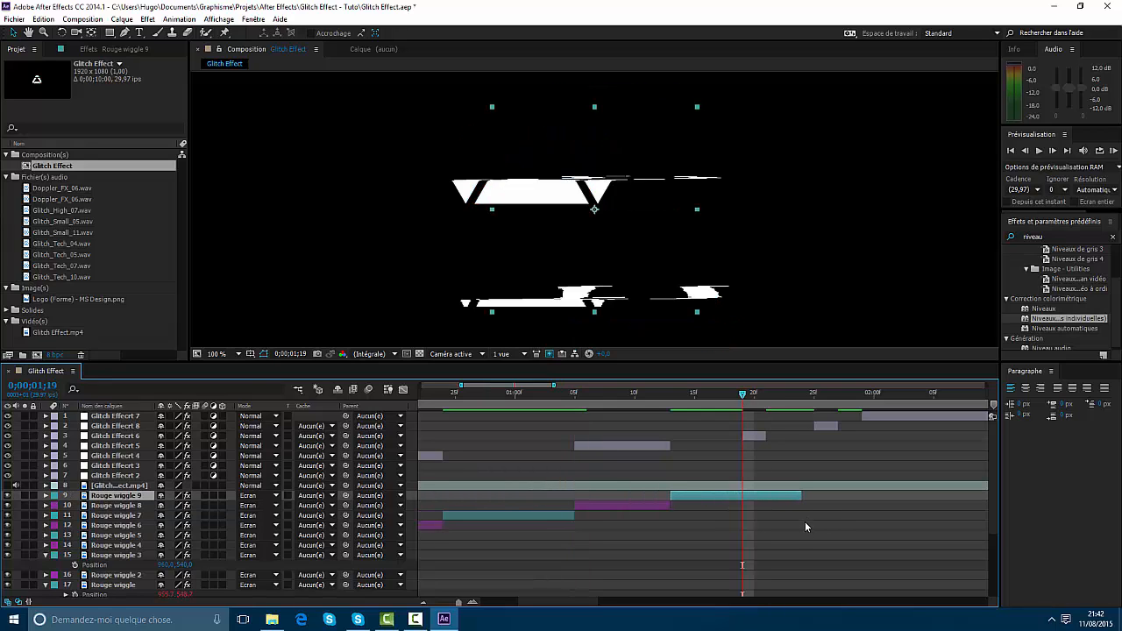
key(alt+bracketright)
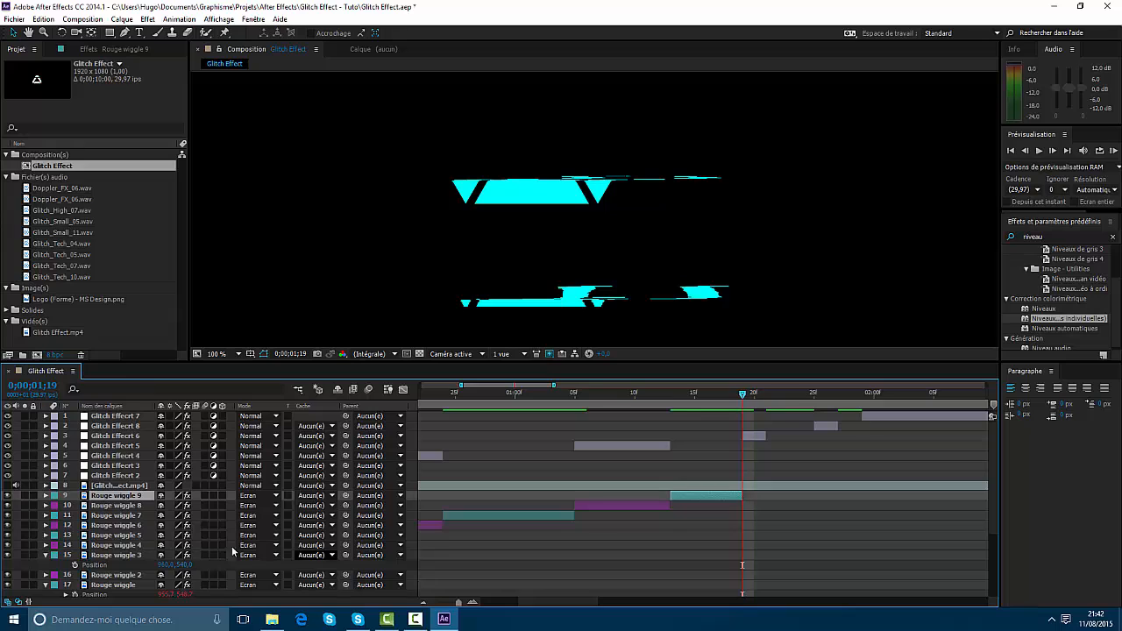
Duplicate Rouge wiggle 8, place the copy above Rouge wiggle 9, start it at 0;00;01;19 and trim it to the end of Glitch Effecrt 6.
click(125, 507)
key(ctrl+d)
key(ctrl+bracketright)
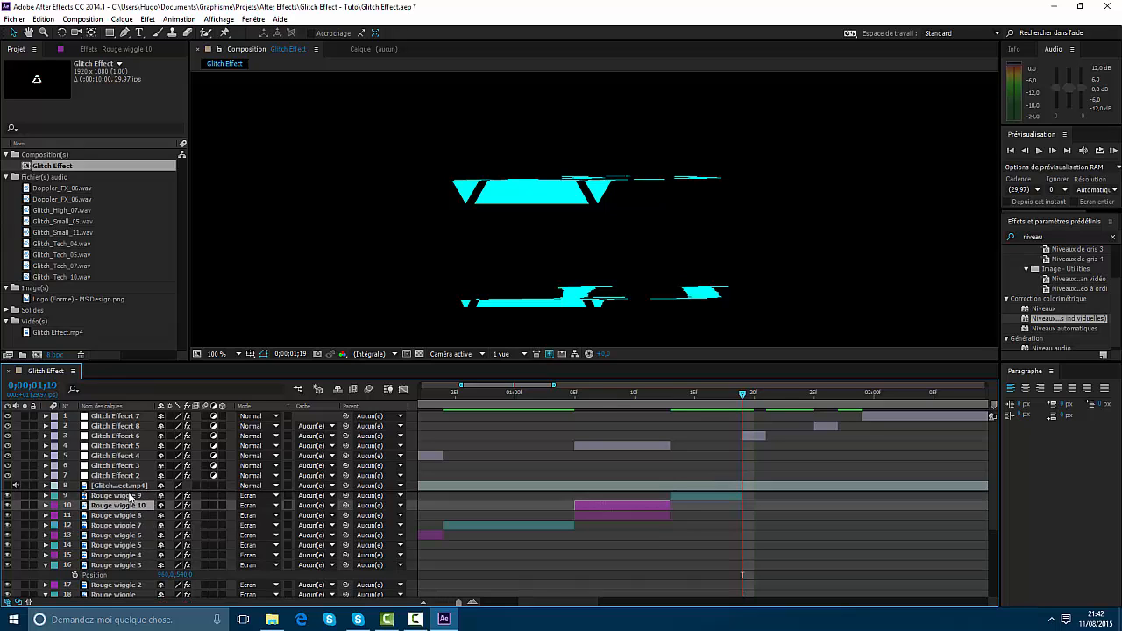
drag(642, 497, 811, 500)
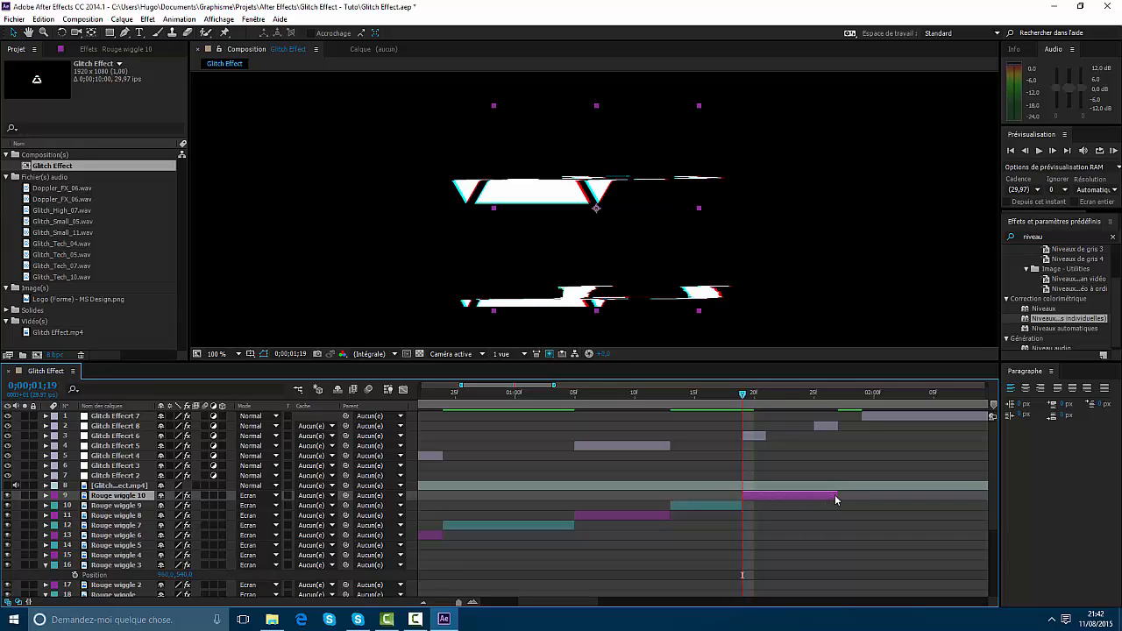
Duplicate Rouge wiggle 9 and fit the copy between Glitch Effecrt 6 and Glitch Effecrt 8, ending at 0;00;01;25.
click(706, 508)
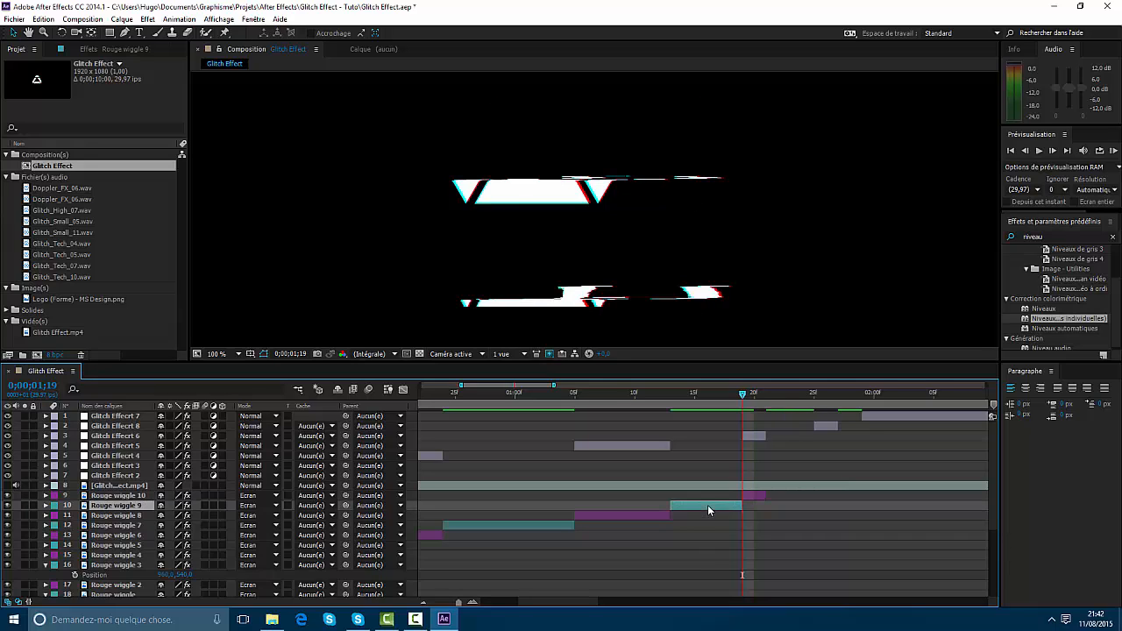
key(ctrl+d)
drag(727, 511, 819, 508)
click(810, 396)
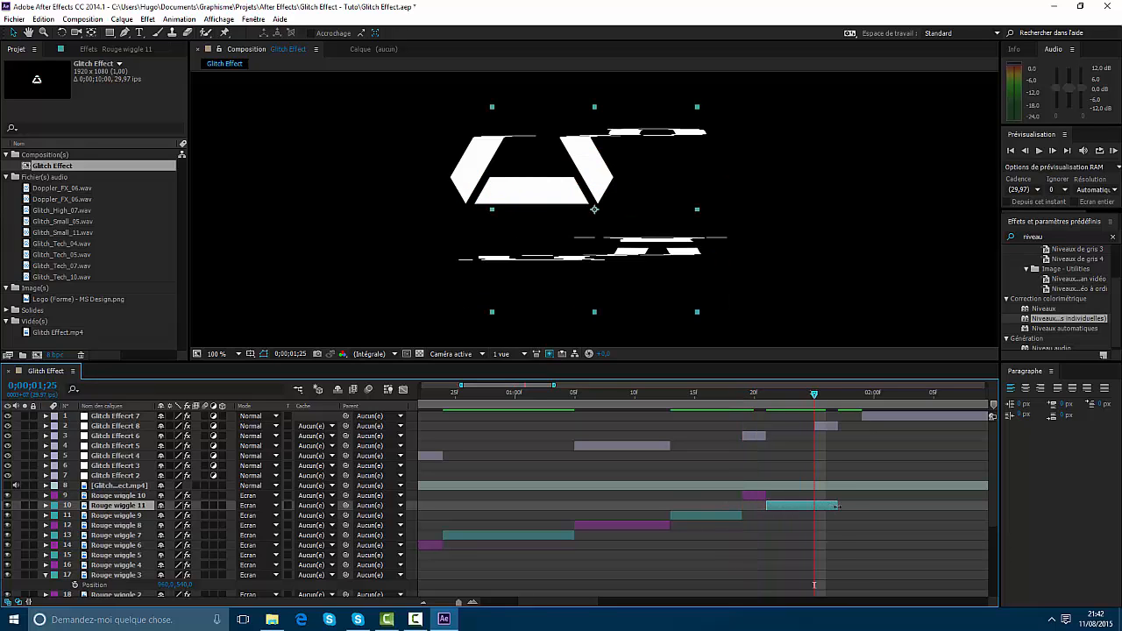
drag(838, 506, 868, 511)
Fit a duplicate of Rouge wiggle 10 under Glitch Effecrt 8 and a duplicate of Rouge wiggle 11 in the gap before Glitch Effecrt 7.
click(754, 496)
key(ctrl+d)
click(811, 518)
key(ctrl+d)
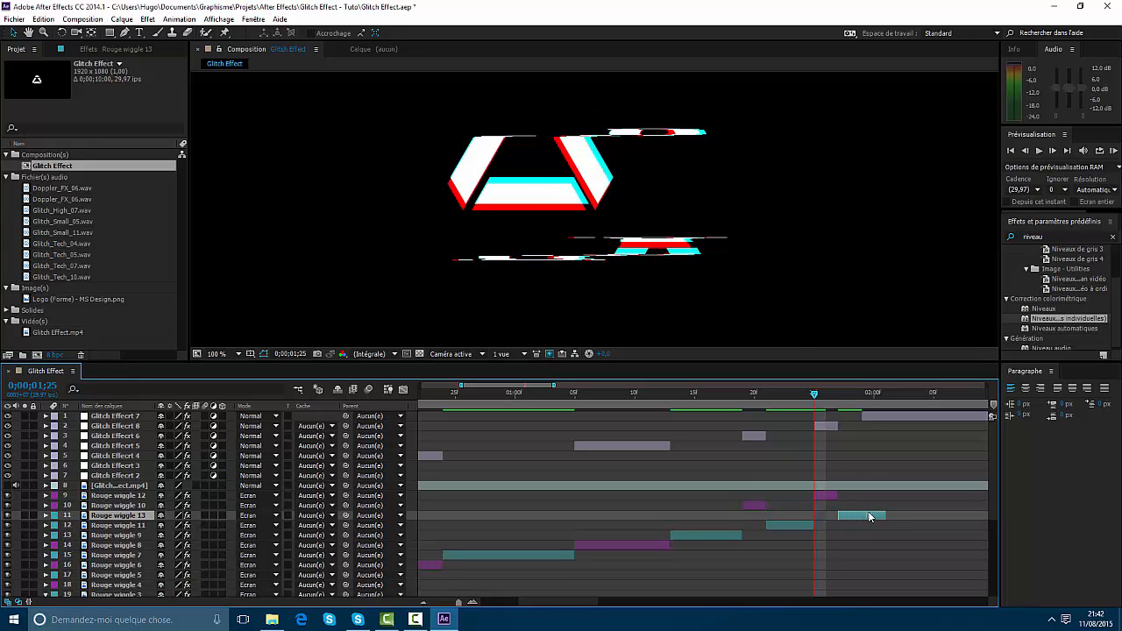
click(842, 399)
drag(851, 405, 863, 403)
drag(885, 515, 629, 522)
Duplicate Rouge wiggle 12, shift the copy to the start of Glitch Effecrt 7 and extend it to that layer's end.
click(831, 496)
key(ctrl+d)
key(space)
drag(728, 497, 811, 495)
drag(805, 394, 609, 394)
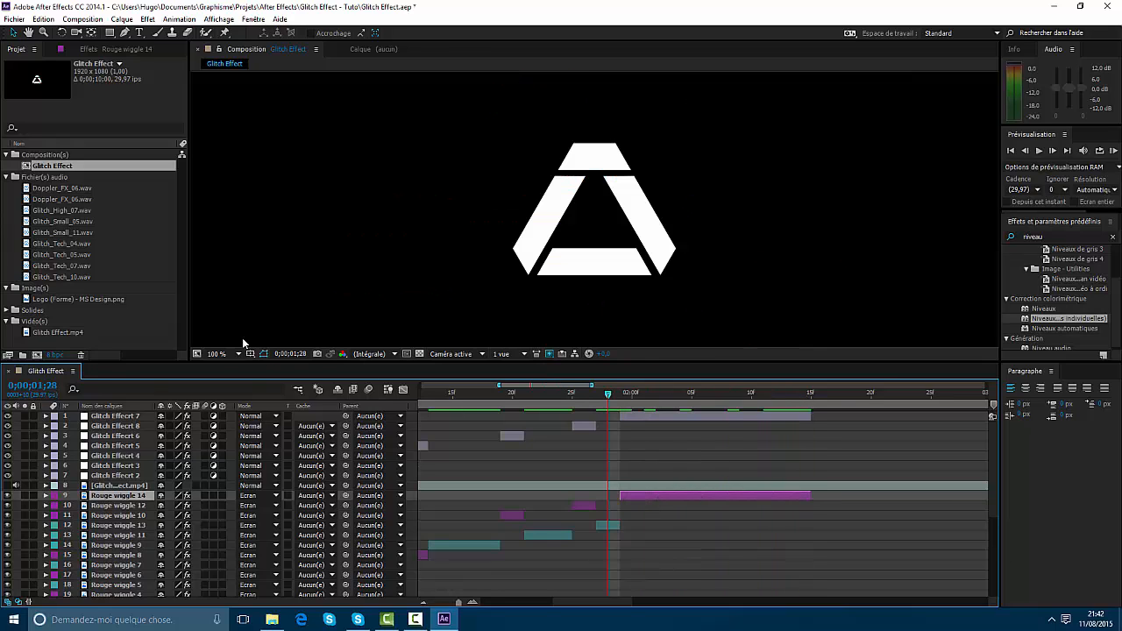
Fit the whole composition in the viewer and run a RAM preview of the glitch animation from 0;00;00;00.
click(216, 354)
click(226, 369)
key(space)
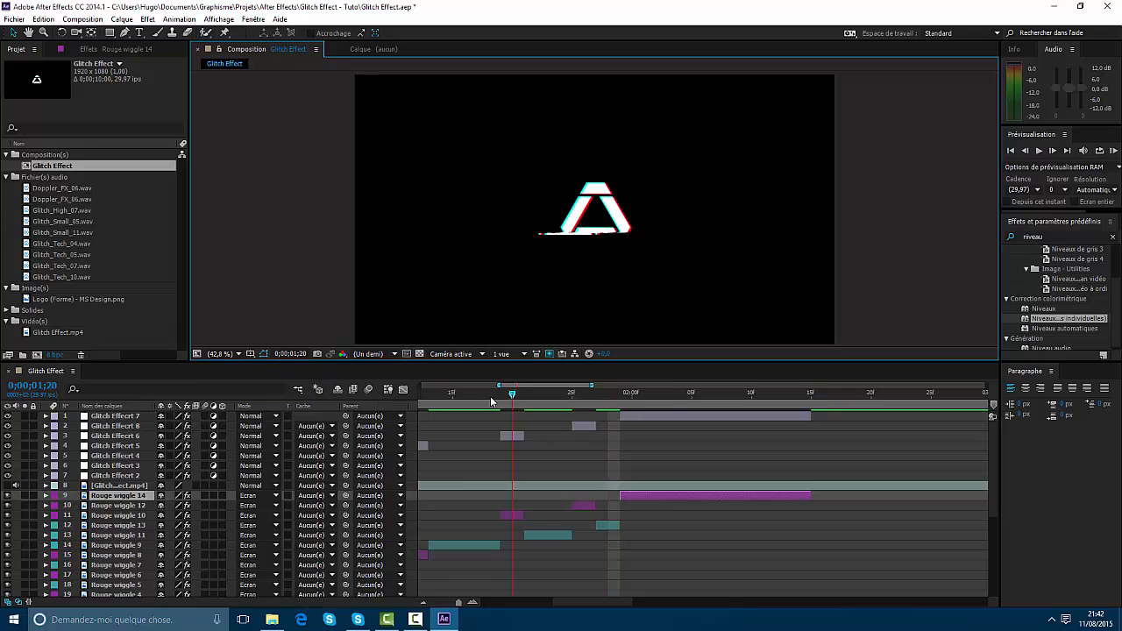
drag(400, 403, 348, 403)
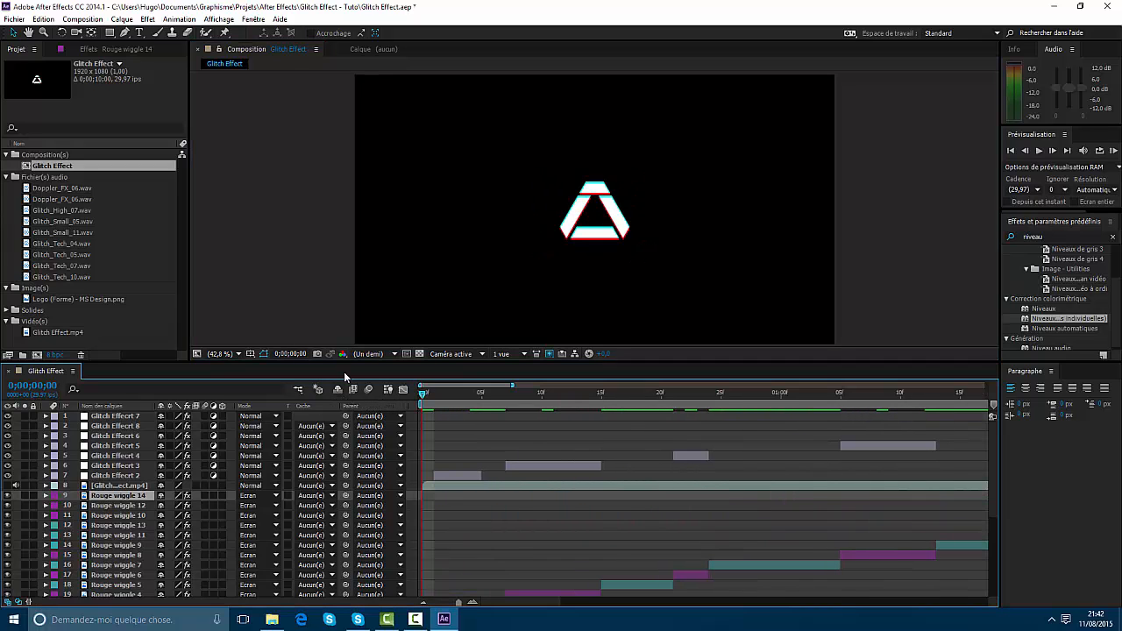
key(KP_0)
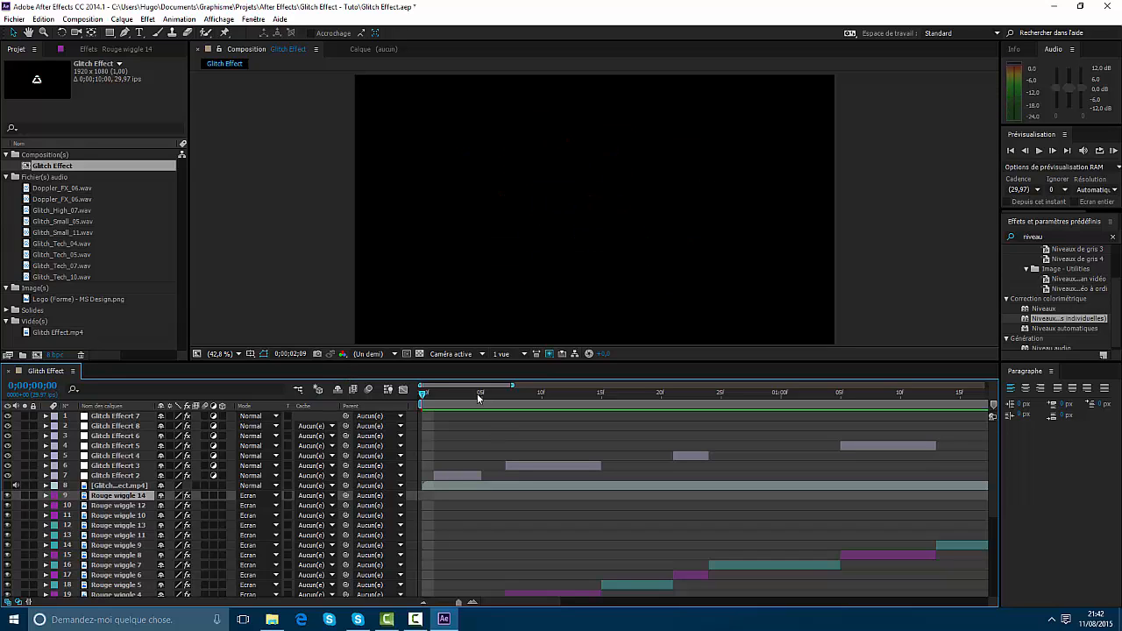
drag(478, 399, 518, 418)
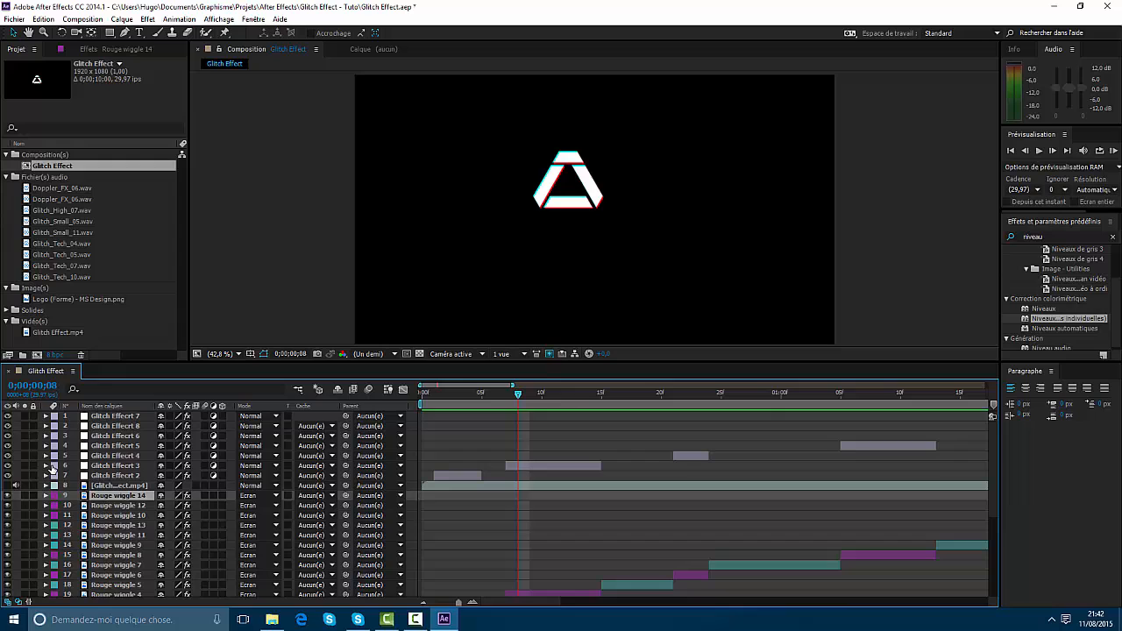
Switch to File Explorer and open Glitch Effect.avi from the Entrainements video folder under Documents, Graphisme, Vidéos.
click(272, 619)
click(345, 135)
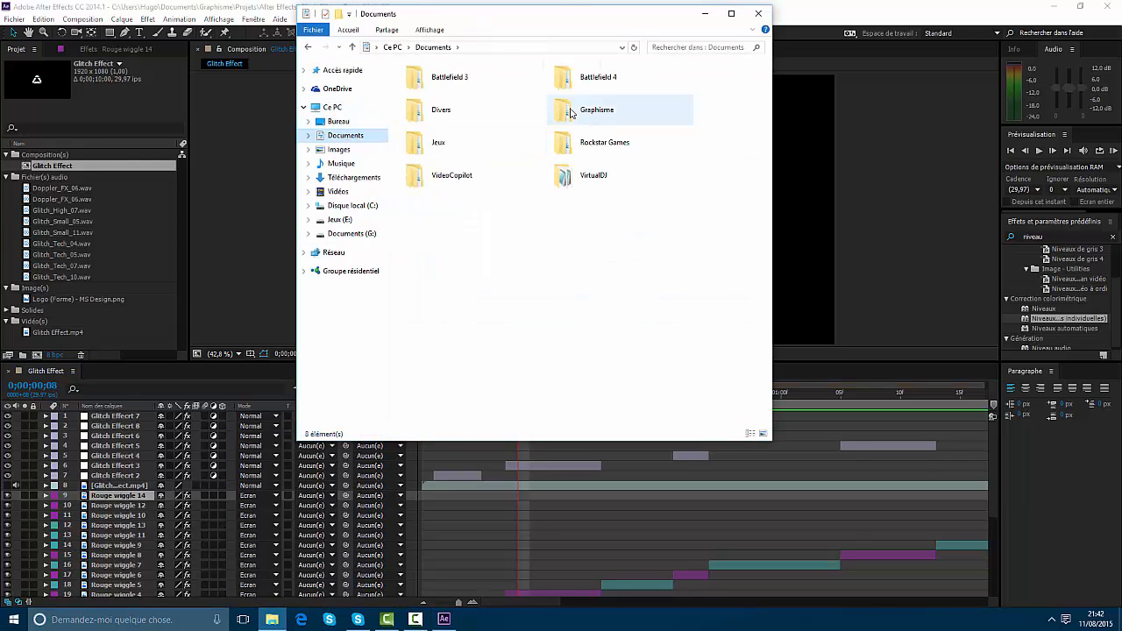
double_click(570, 112)
double_click(579, 84)
double_click(483, 82)
click(666, 175)
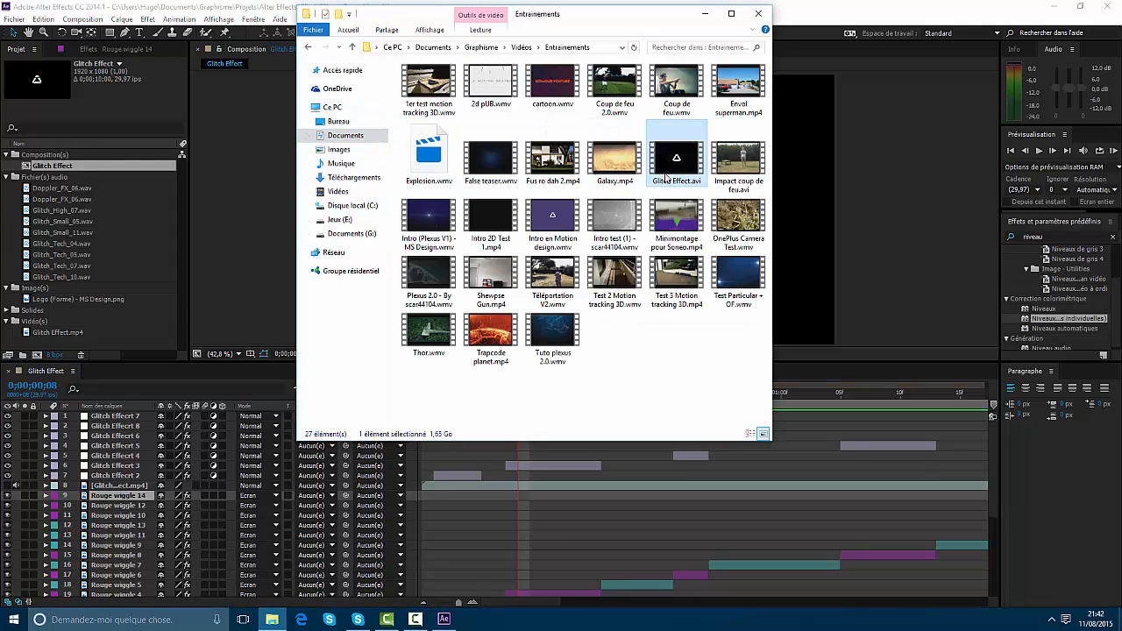
double_click(666, 175)
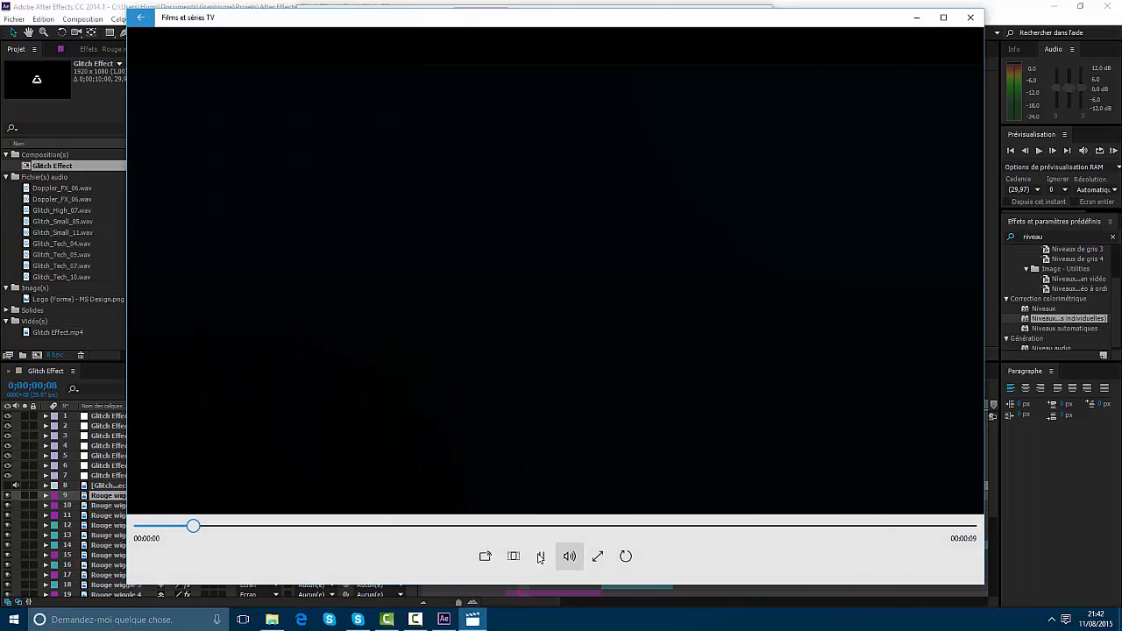
Play the Glitch Effect.avi reference render to examine its background, and close the player and folder windows.
click(541, 556)
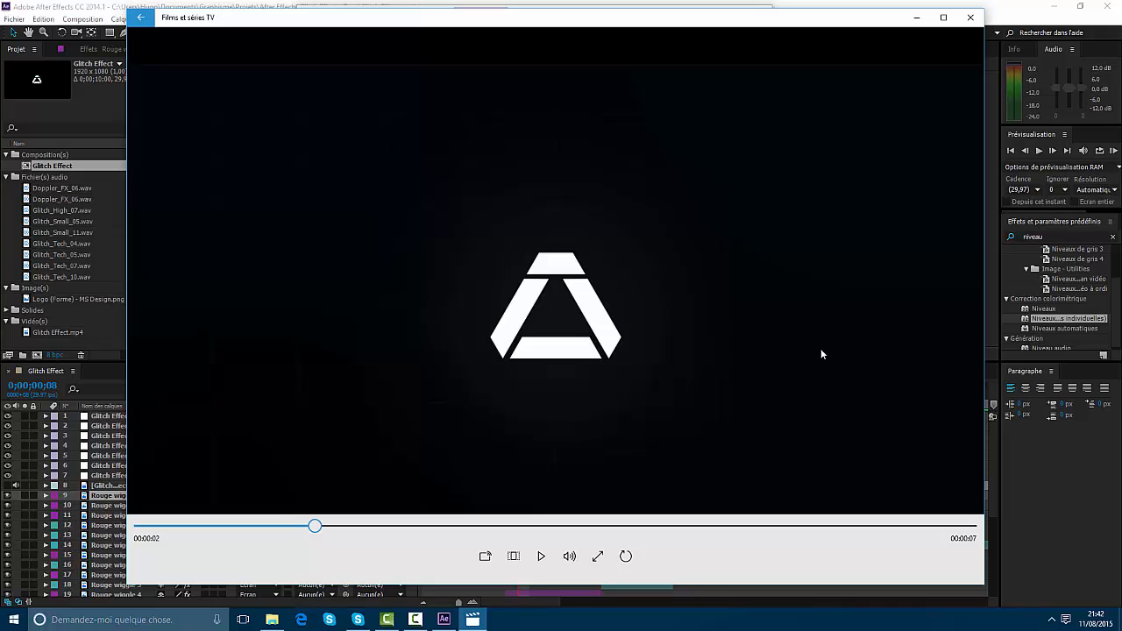
click(541, 556)
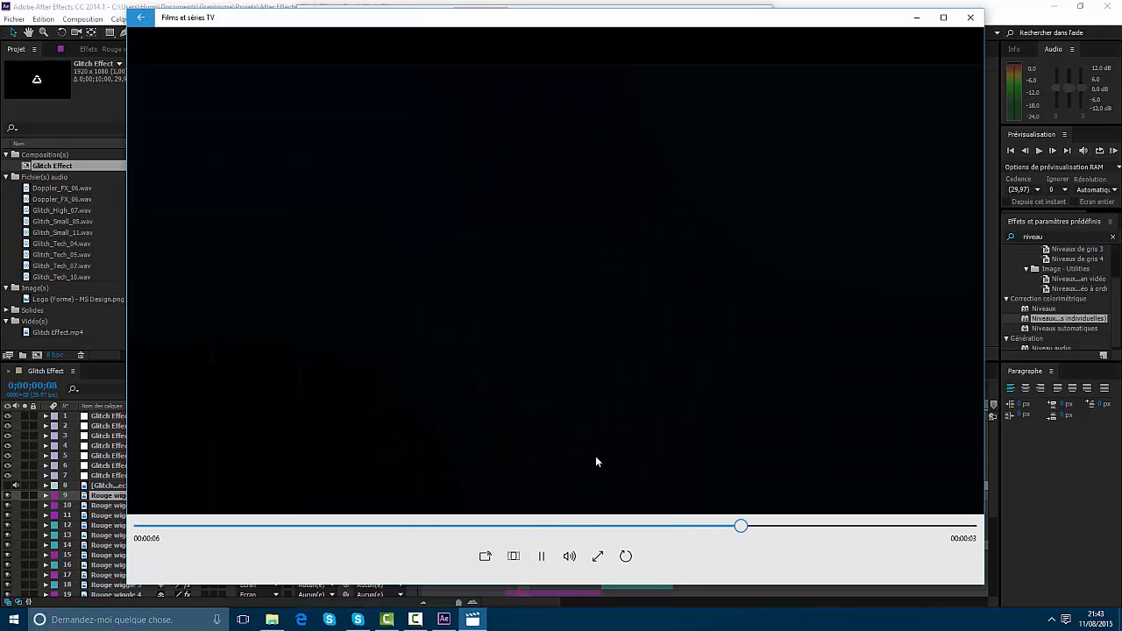
click(969, 18)
click(762, 7)
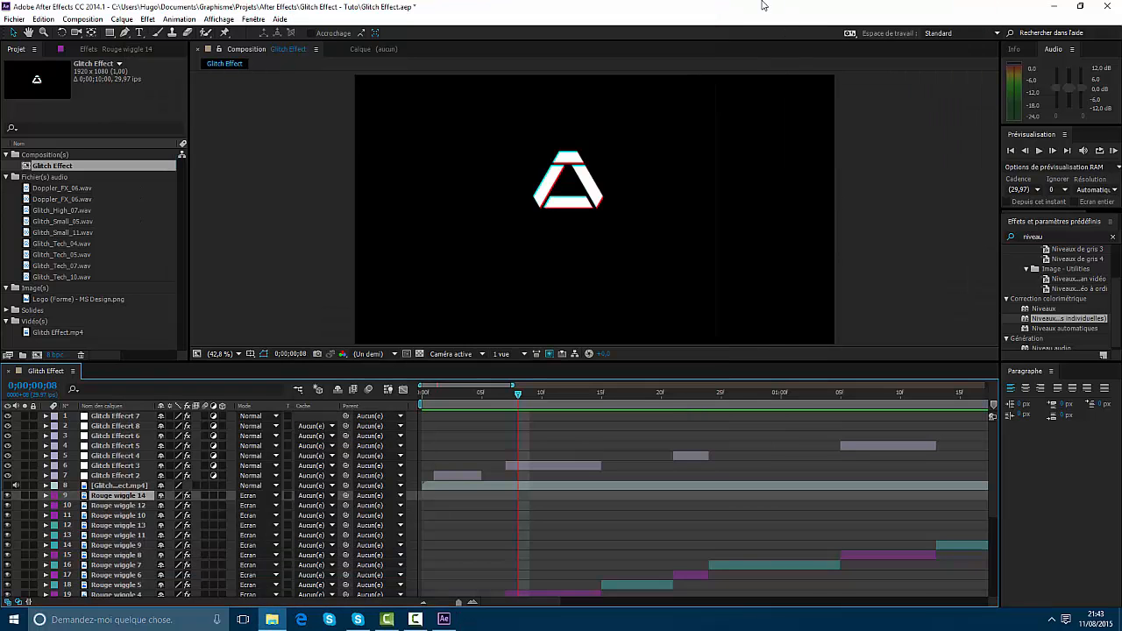
click(219, 354)
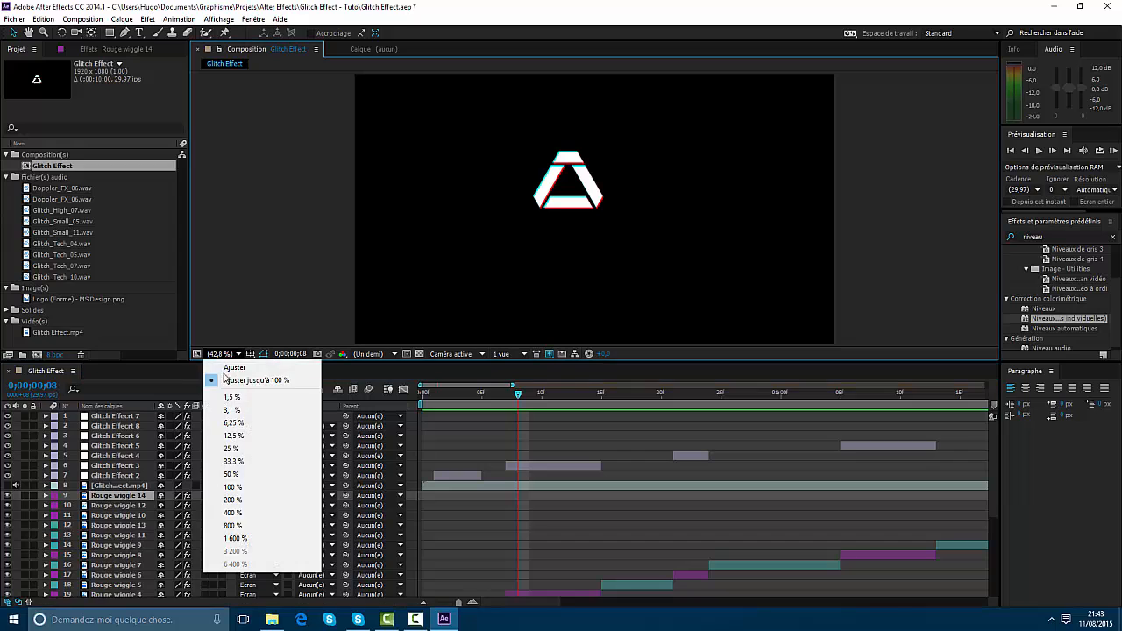
click(254, 380)
click(136, 418)
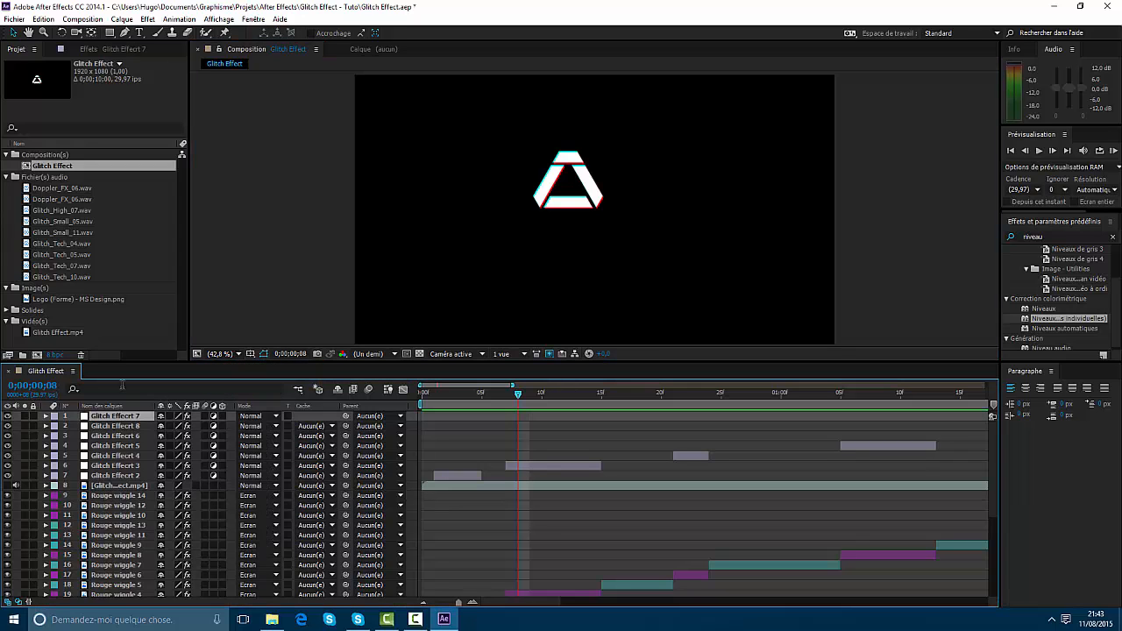
Create a new composition named Fond with the HDTV 1080 29,97 preset and a duration of 0;00;10;00.
right_click(31, 344)
click(41, 348)
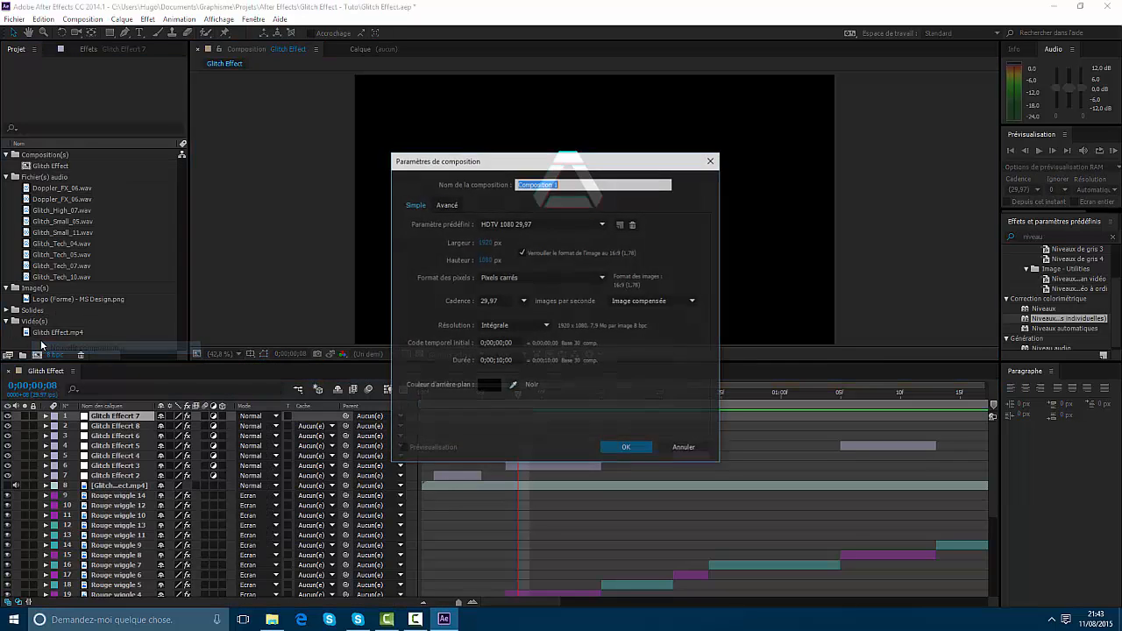
text(Fond)
key(Return)
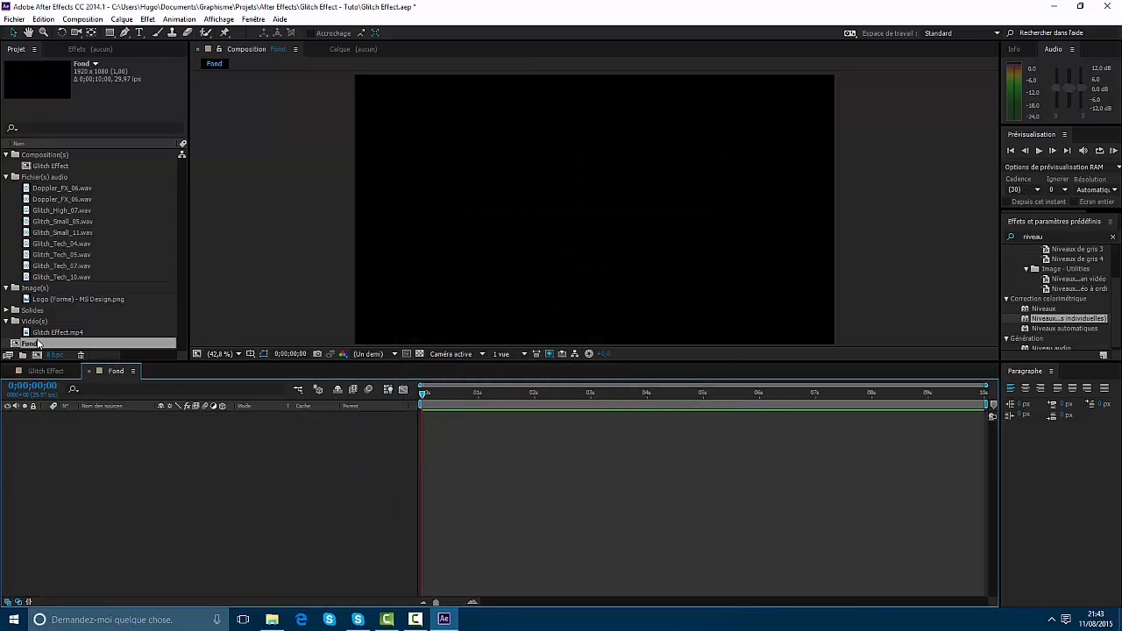
Add the Glitch Effect composition as a layer in the Fond composition.
click(44, 177)
drag(49, 165, 406, 427)
click(570, 453)
scroll(644, 318, up, 1)
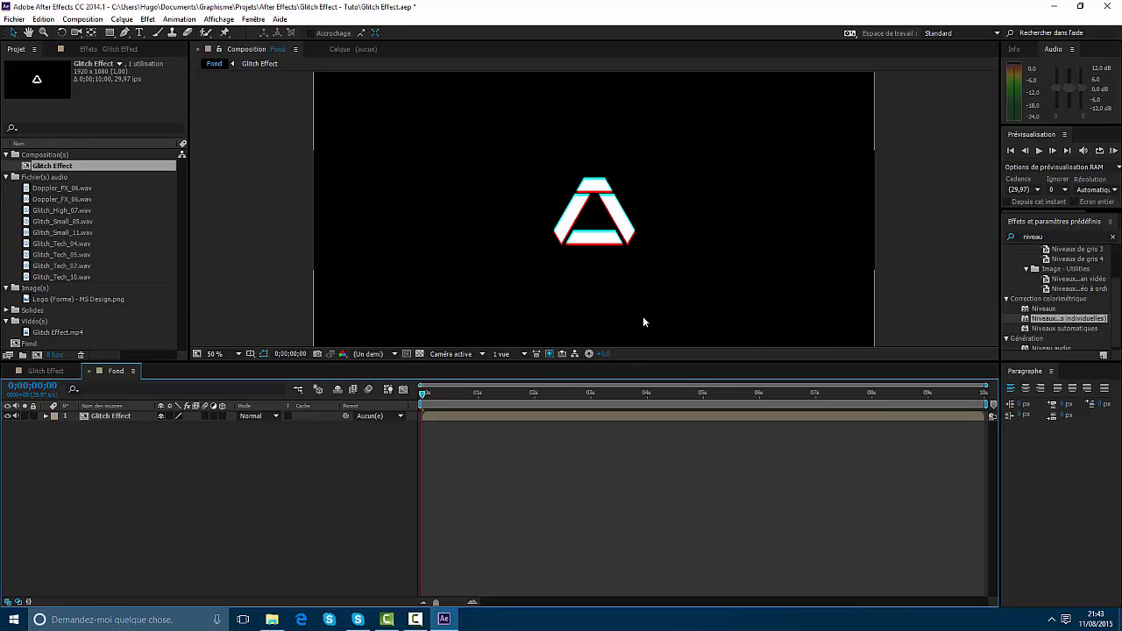
Apply the Lueur diffuse effect to the Glitch Effect layer and raise its Rayon to 478.
drag(1055, 236, 741, 250)
text(lueur)
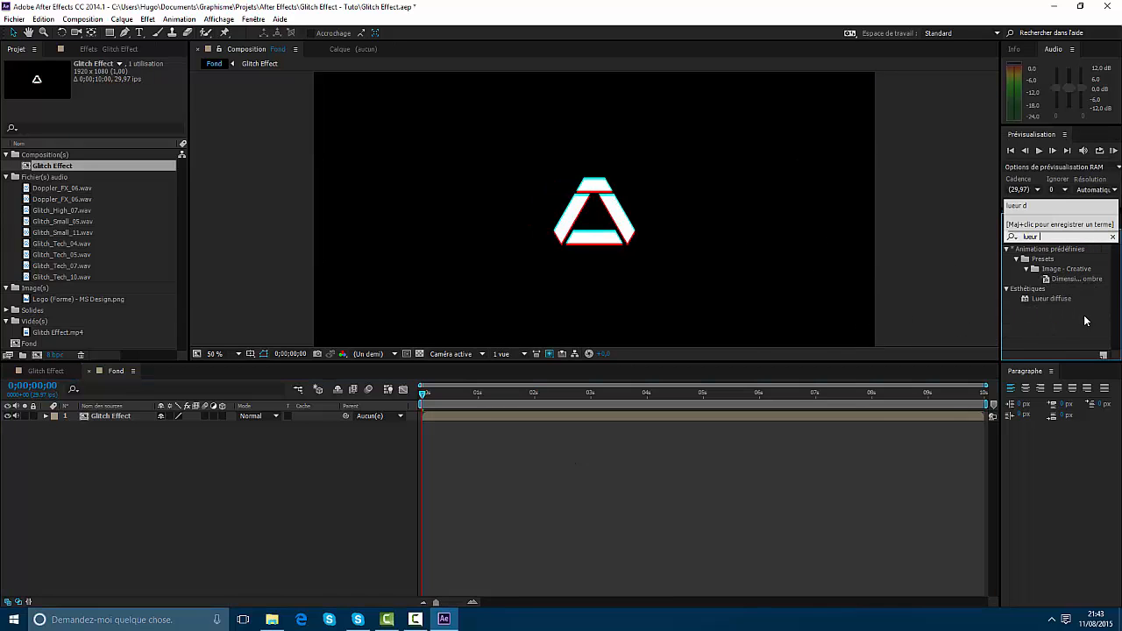
click(1057, 299)
drag(1058, 303, 604, 419)
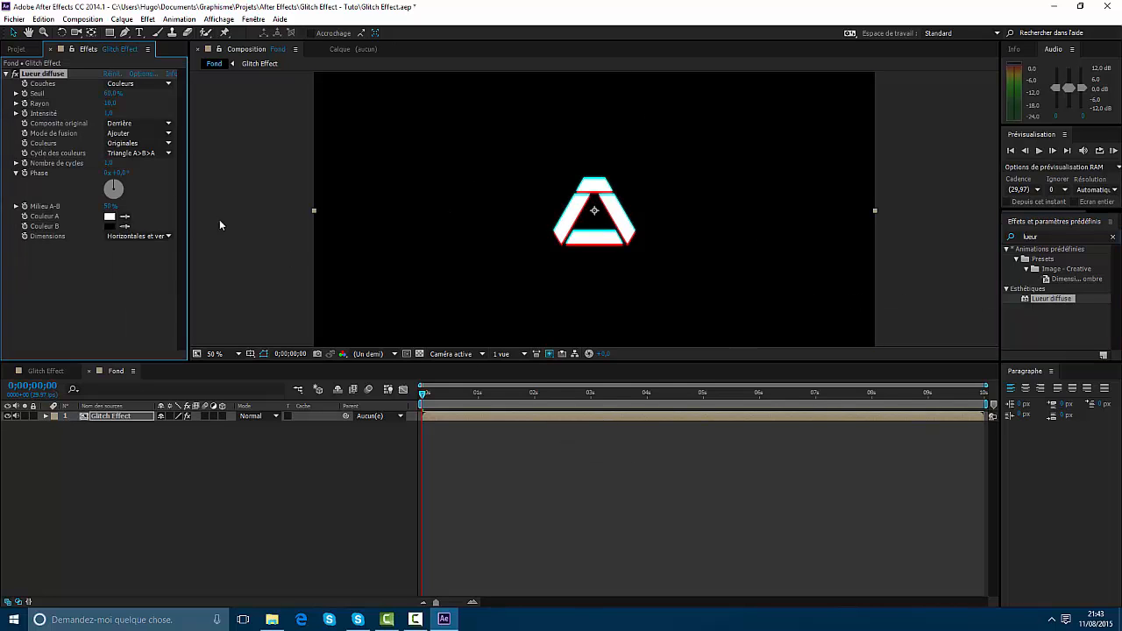
drag(110, 103, 403, 121)
click(594, 437)
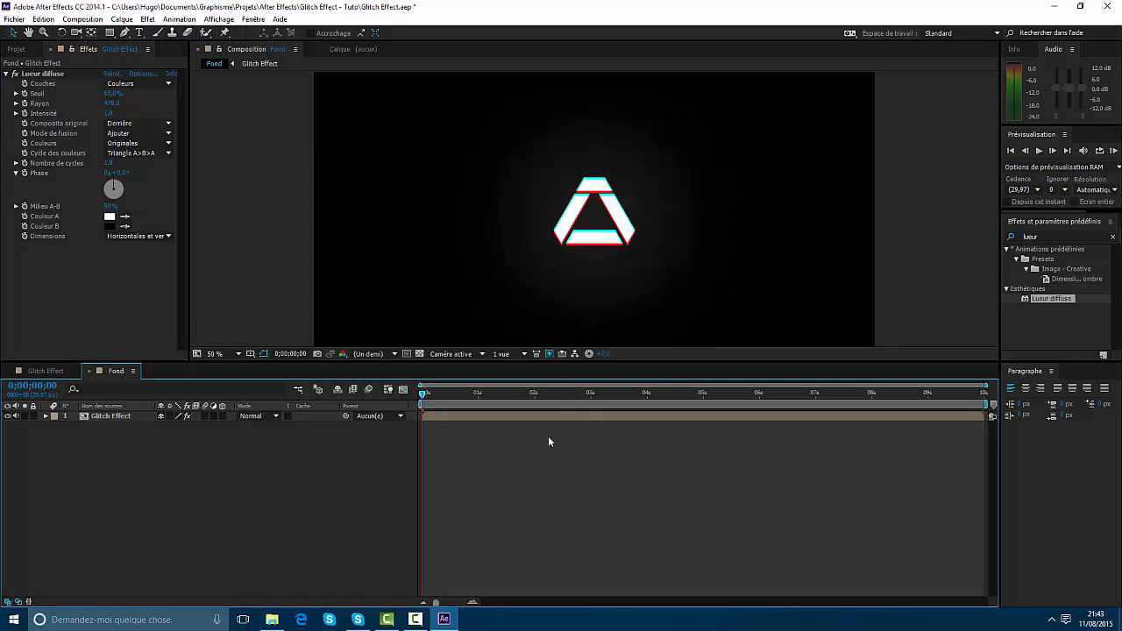
Create a black composition-sized solid named Grille and place it below the Glitch Effect layer.
right_click(488, 491)
mouse_move(654, 361)
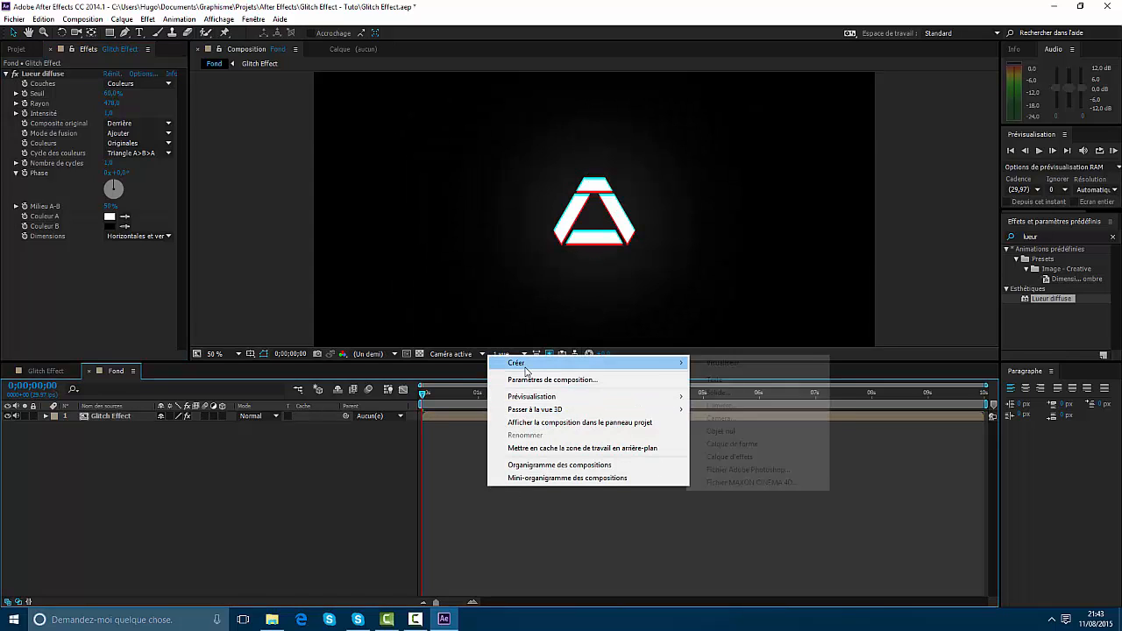
click(738, 393)
text(Glille)
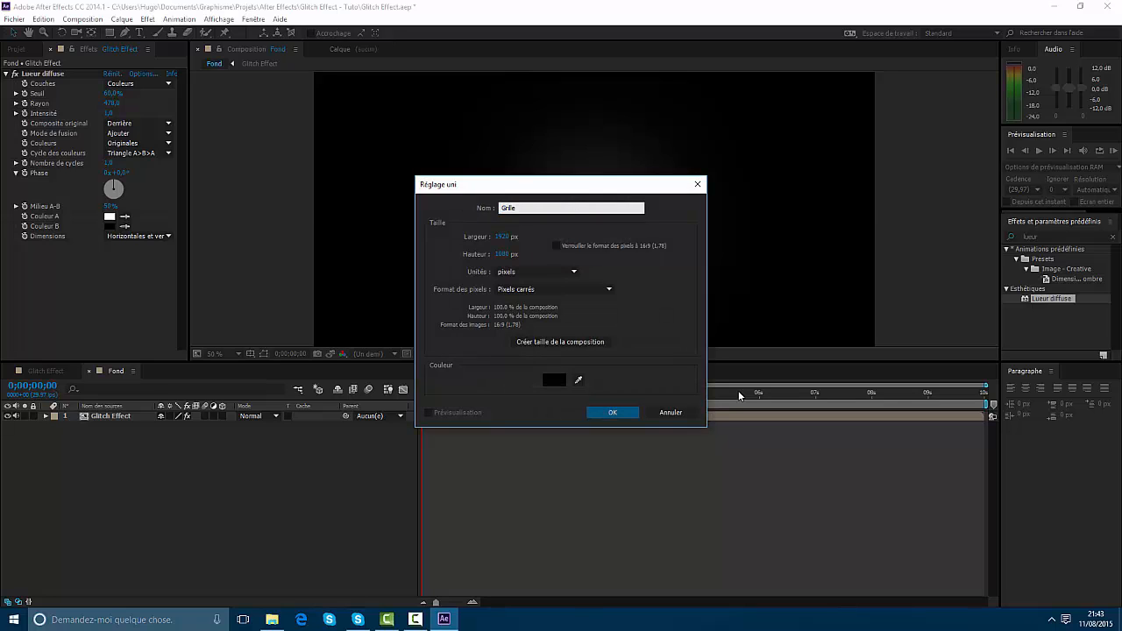
key(Return)
key(Return)
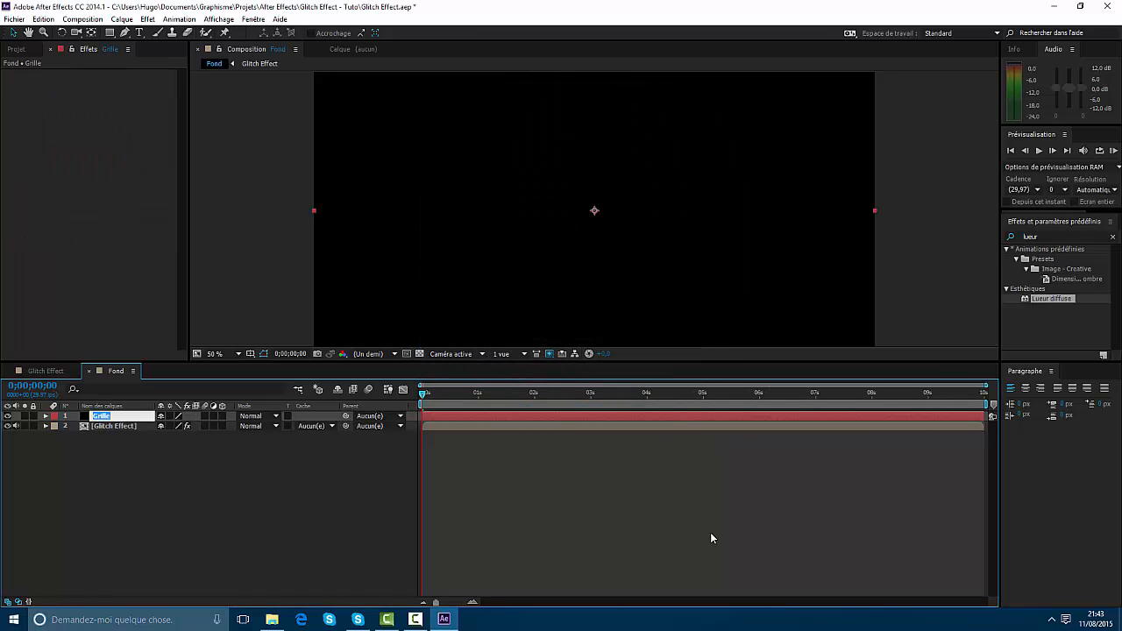
click(105, 437)
drag(103, 417, 117, 452)
Find the Grille effect and apply it to the Grille solid.
drag(1045, 237, 783, 223)
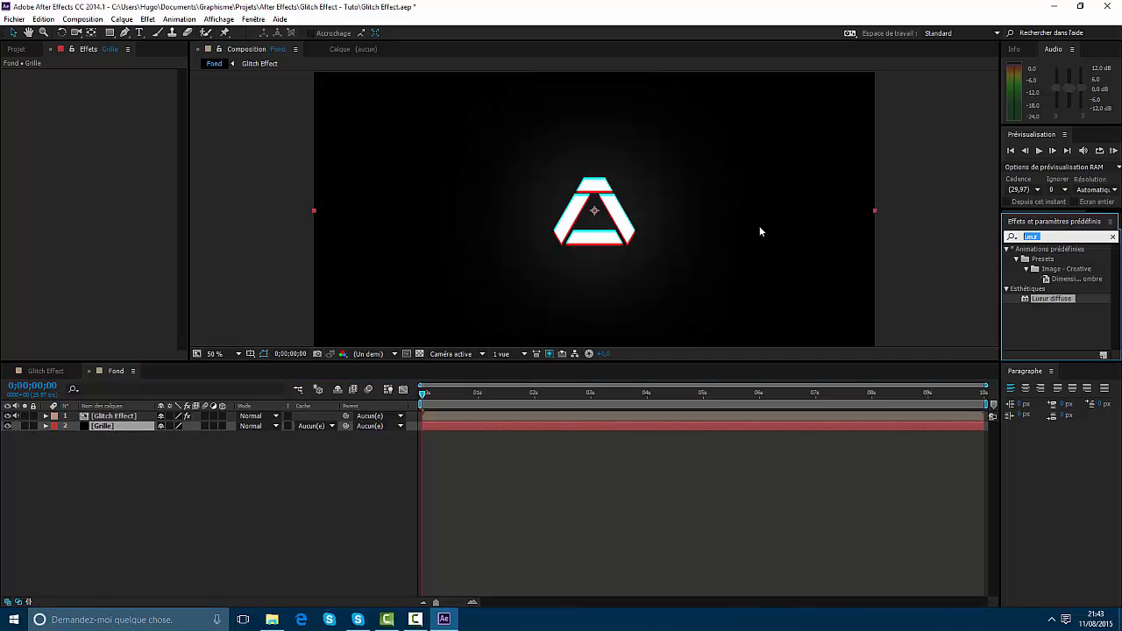
text(grille)
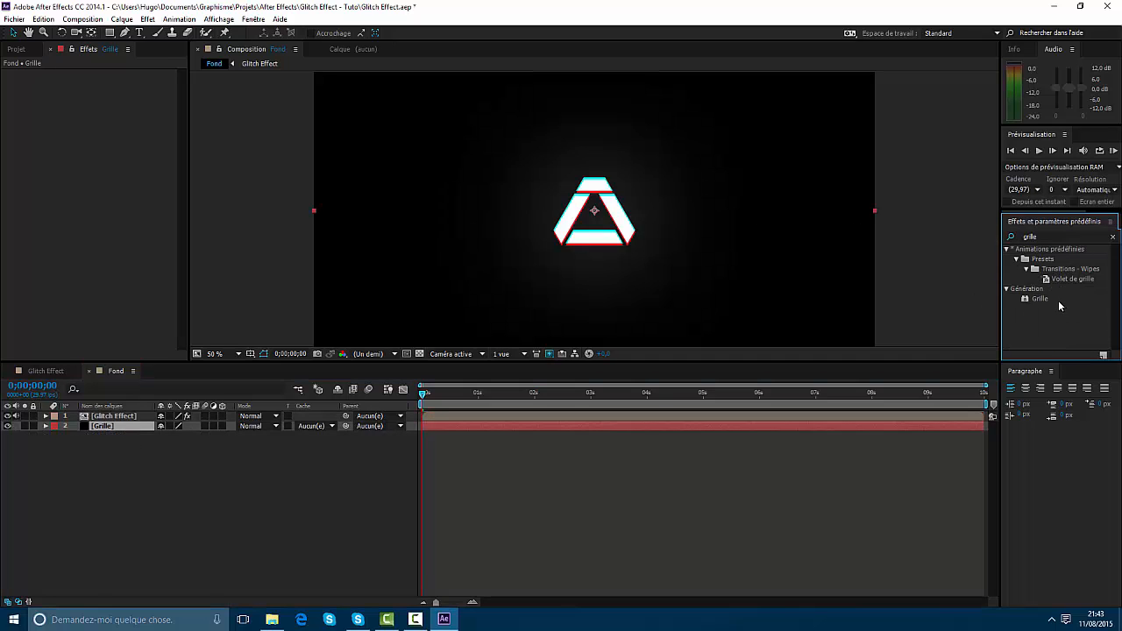
drag(1058, 300, 701, 424)
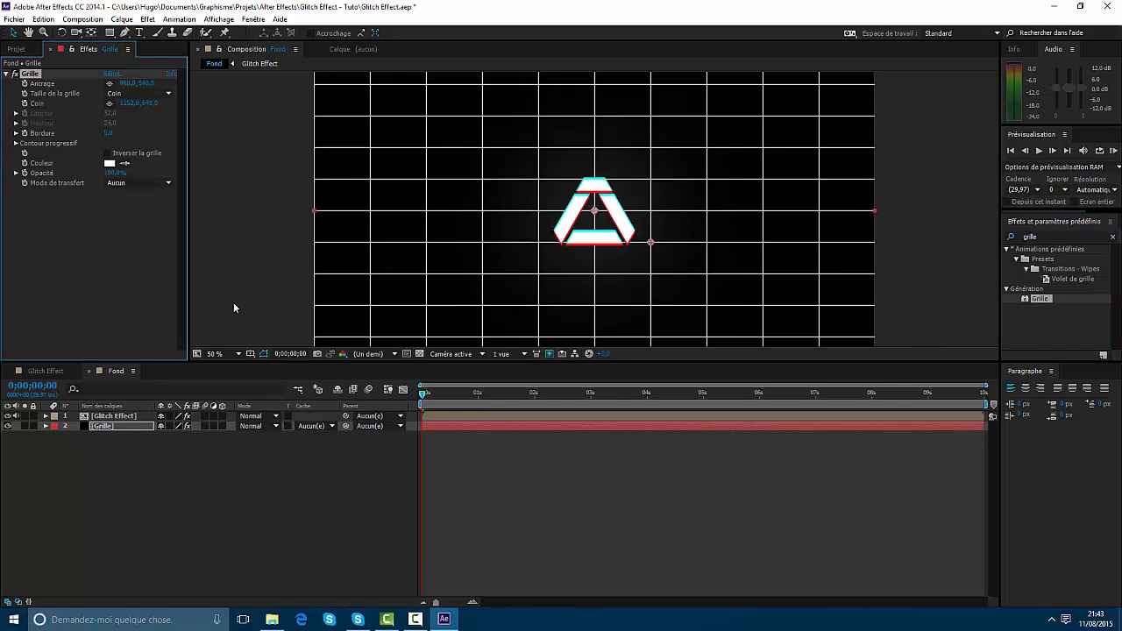
Reduce the Grille layer's opacity to 4 % so the white grid stays faint behind the logo.
key(t)
click(166, 435)
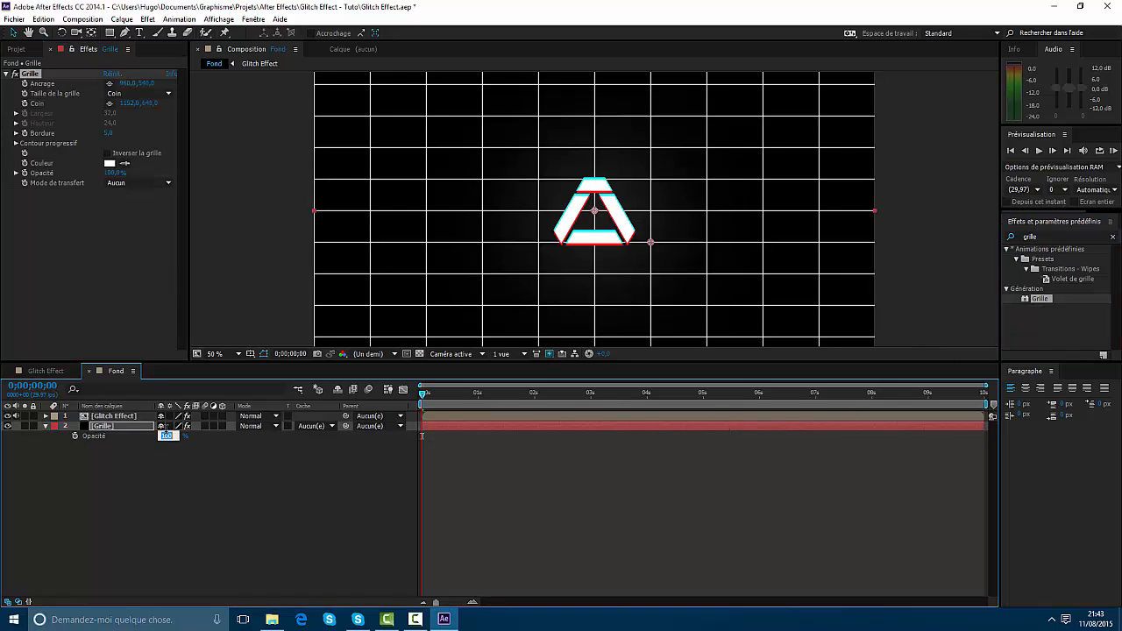
text(0)
key(Return)
key(comma)
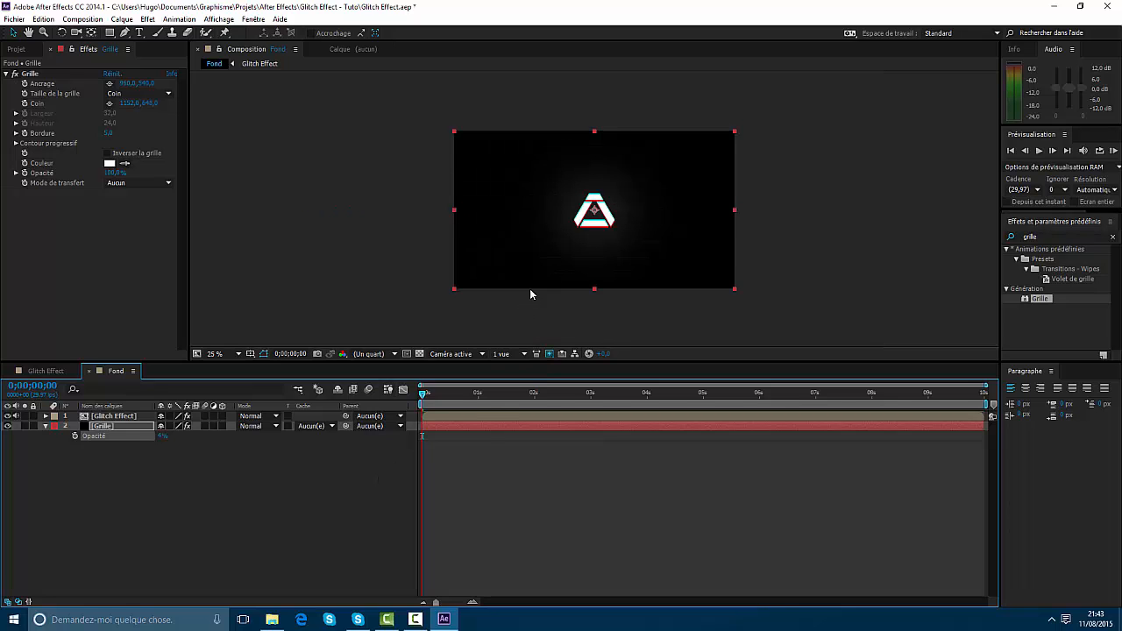
key(period)
Create another solid named Fond and move it beneath the Grille layer.
right_click(550, 477)
mouse_move(579, 379)
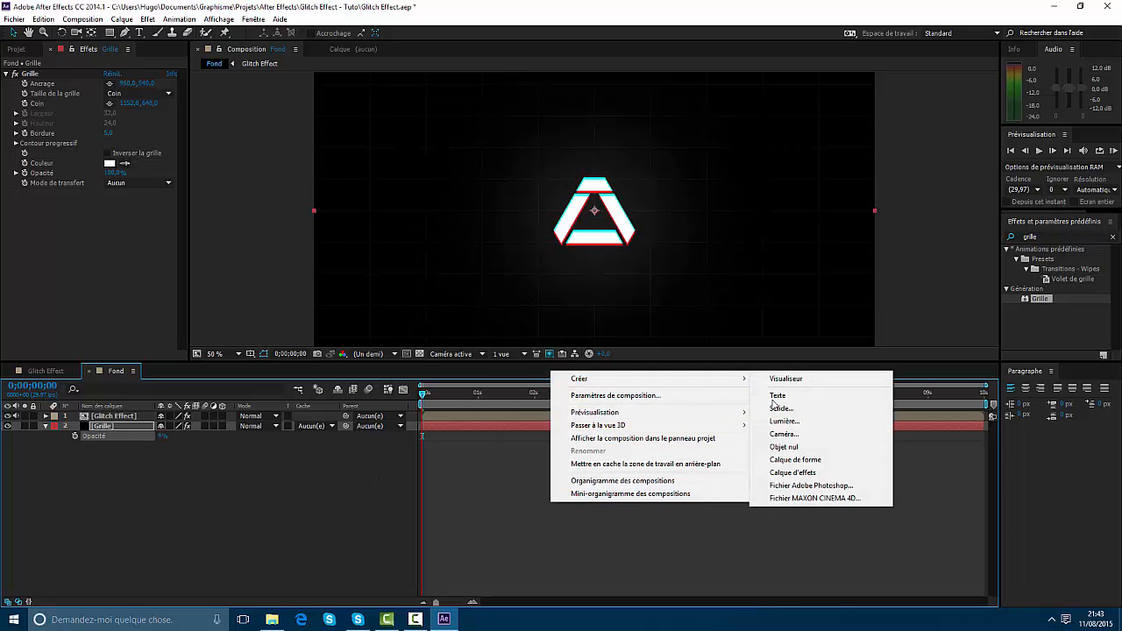
click(781, 408)
text(Fond)
key(Return)
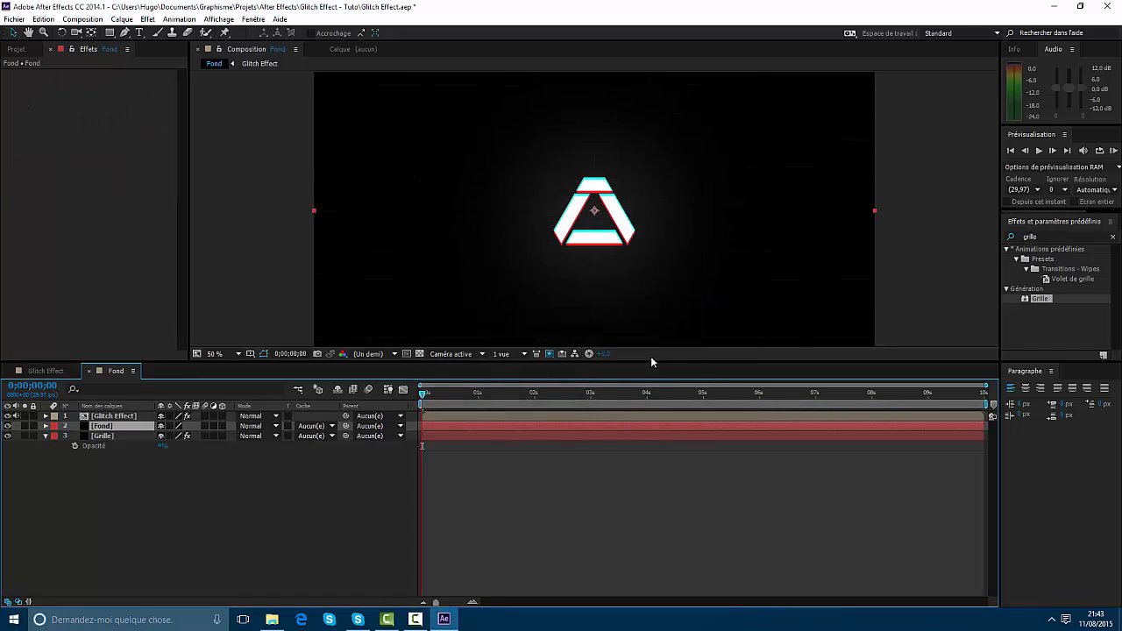
drag(99, 429, 99, 451)
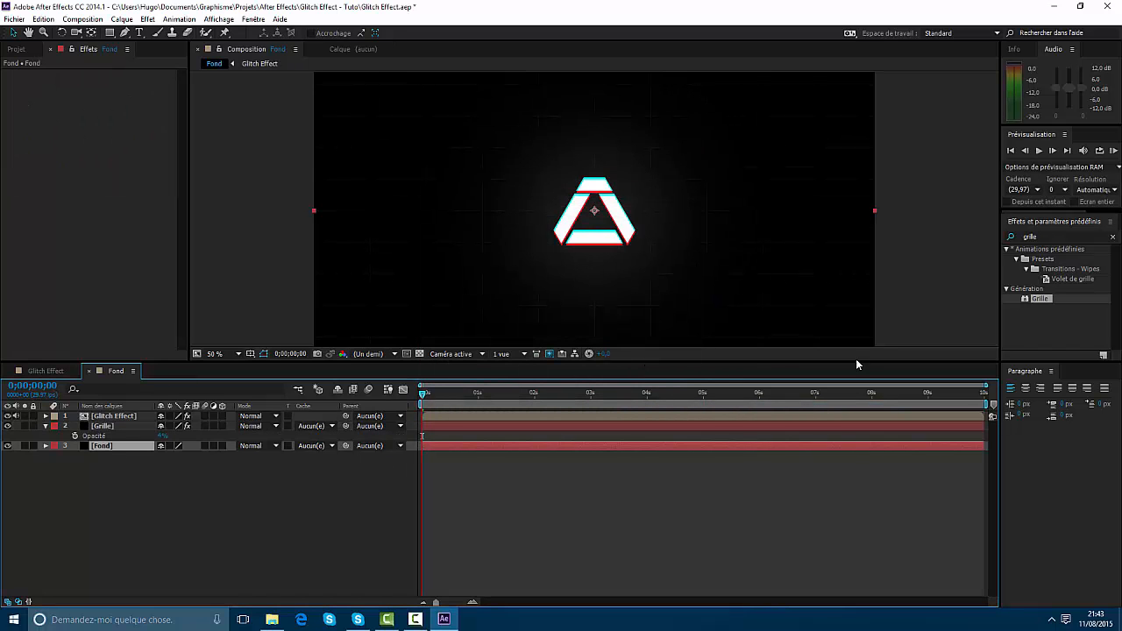
Find the Dégradé 4 couleurs effect and apply it to the Fond solid.
click(1061, 237)
text(dégradé)
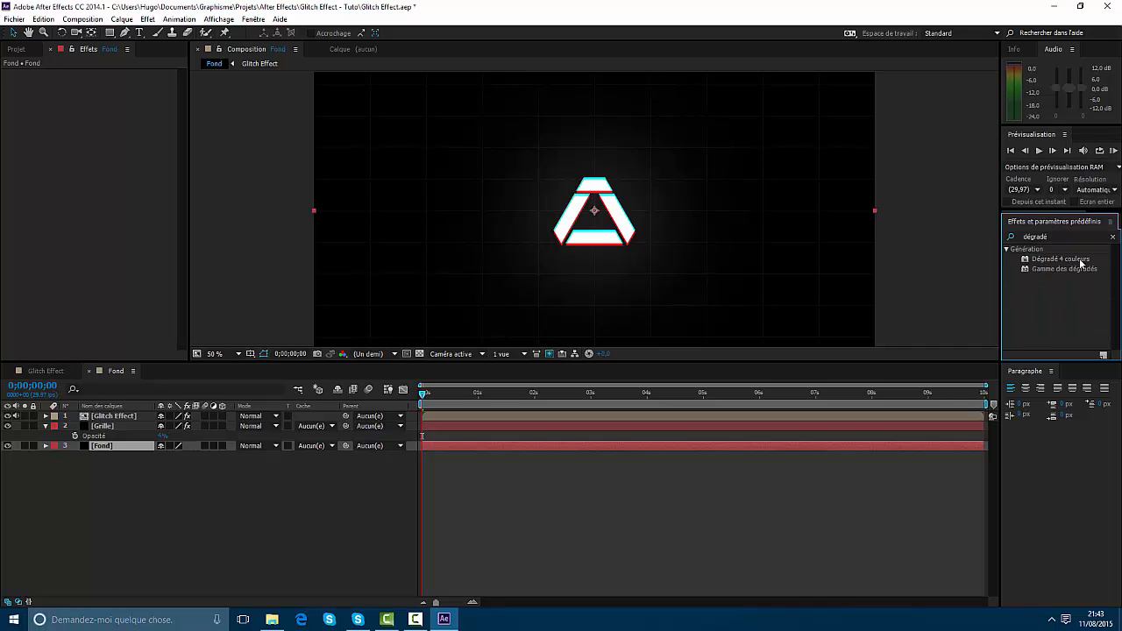
drag(1084, 261, 674, 445)
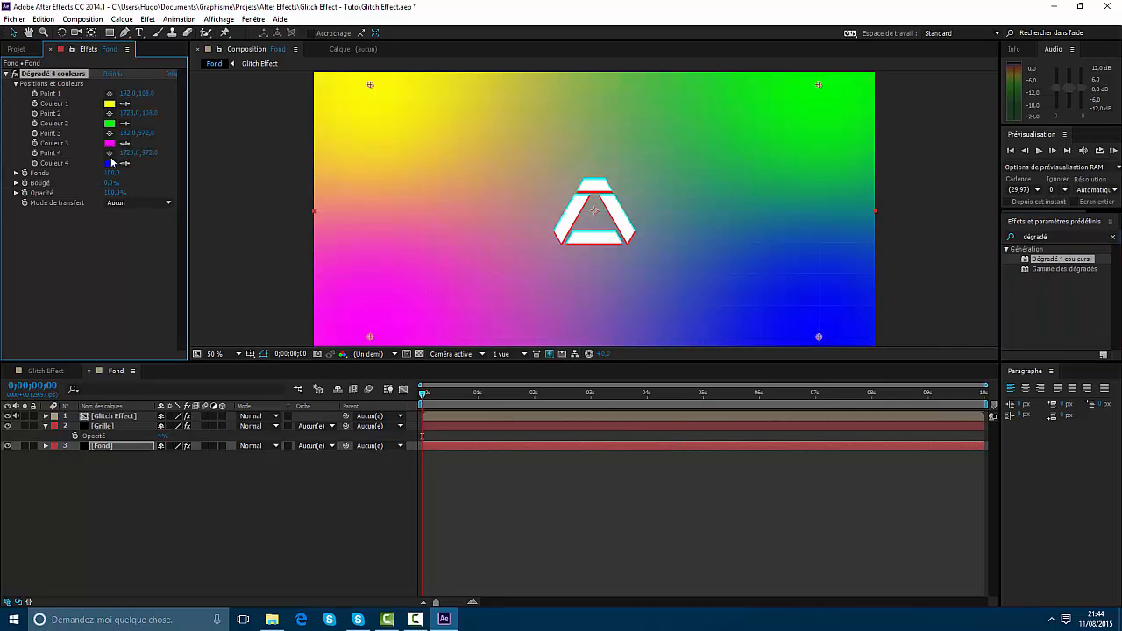
Set Couleur 1 of the gradient to black (000000) and sample that black for Couleur 2, 3 and 4.
click(107, 105)
drag(131, 416, 2, 575)
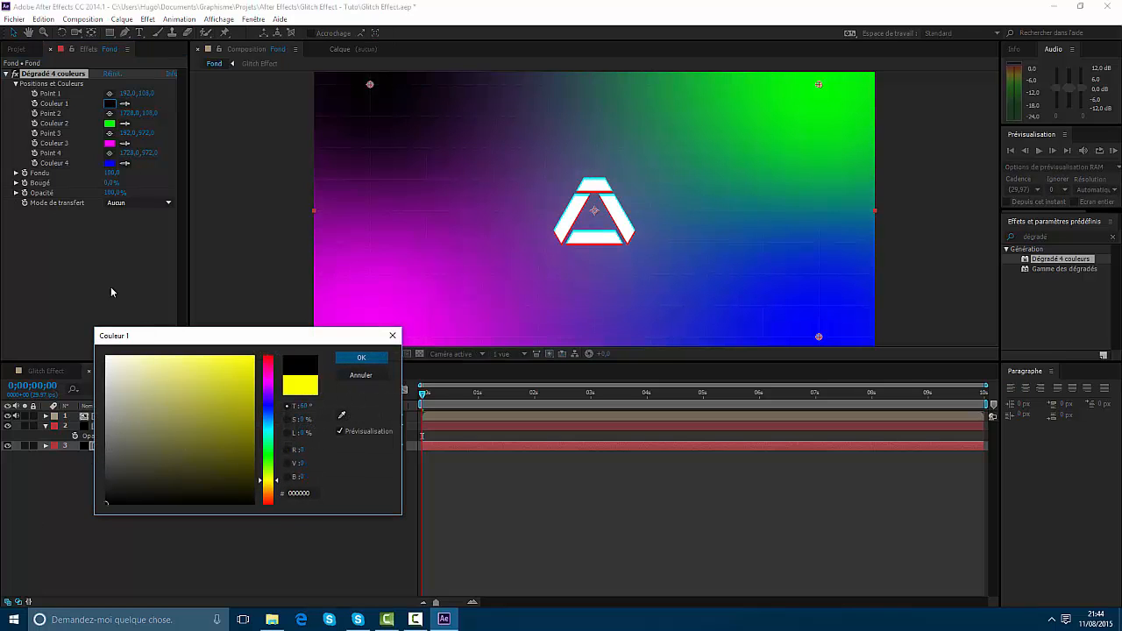
key(Return)
click(126, 125)
click(111, 103)
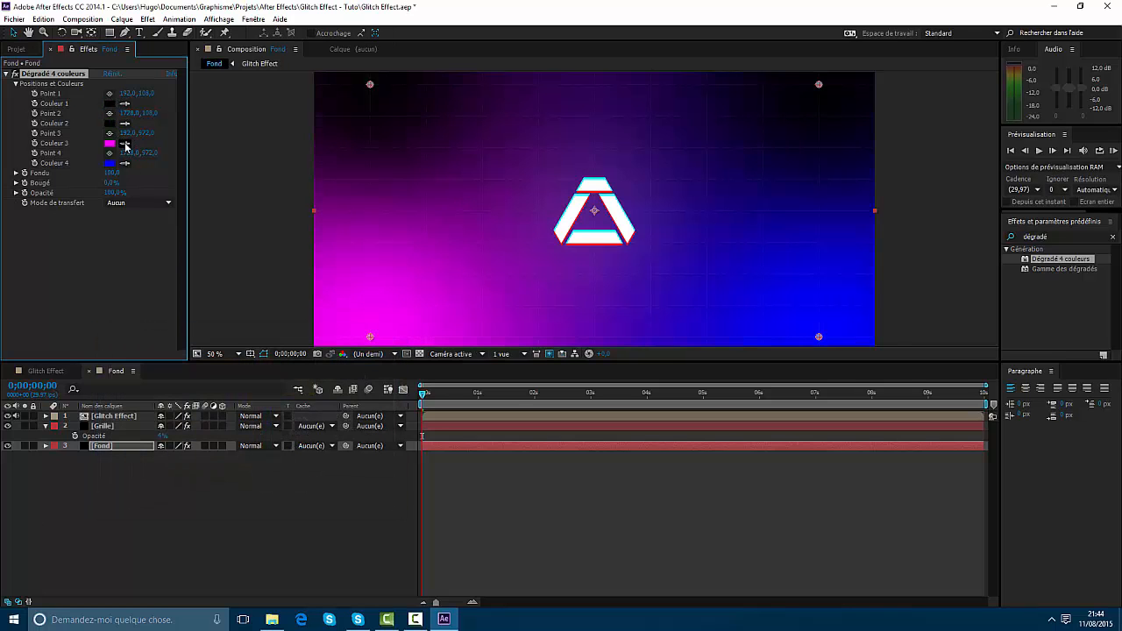
click(114, 123)
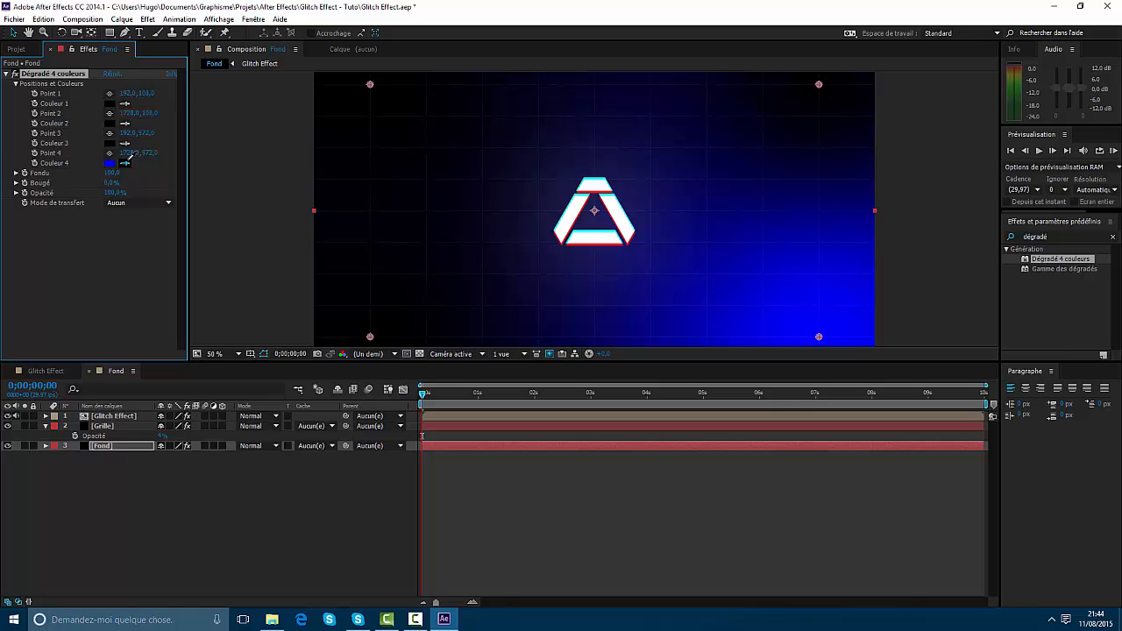
click(112, 142)
Change the gradient's Couleur 4 to a very dark cyan, about 001A20.
click(109, 163)
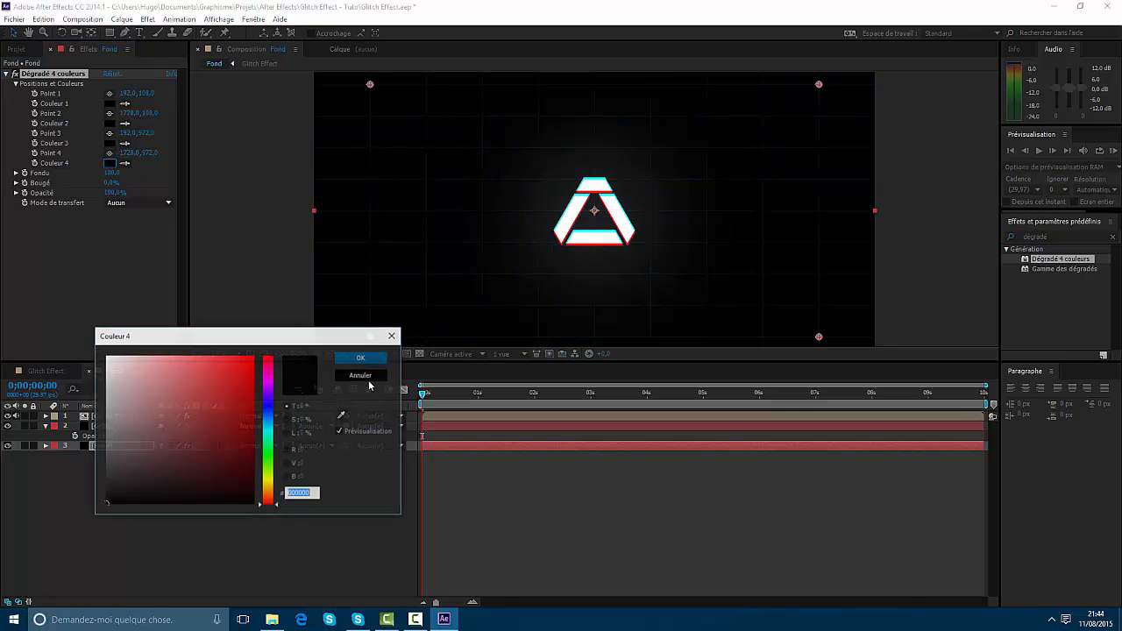
mouse_move(242, 482)
mouse_down()
mouse_move(282, 482)
mouse_move(268, 456)
mouse_move(286, 429)
mouse_up()
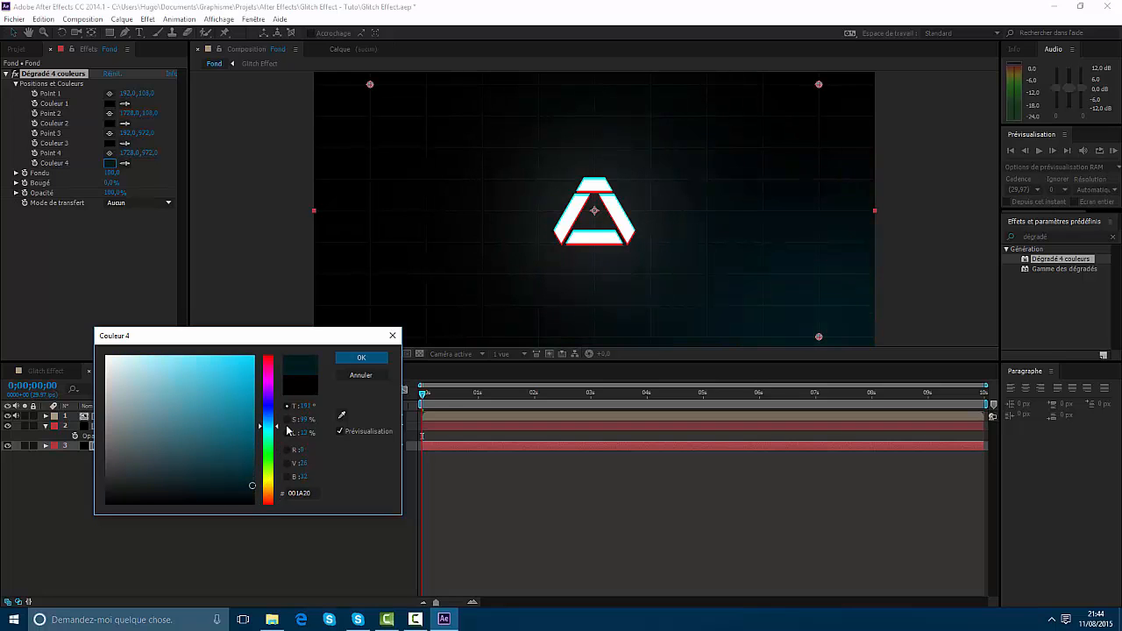
click(342, 362)
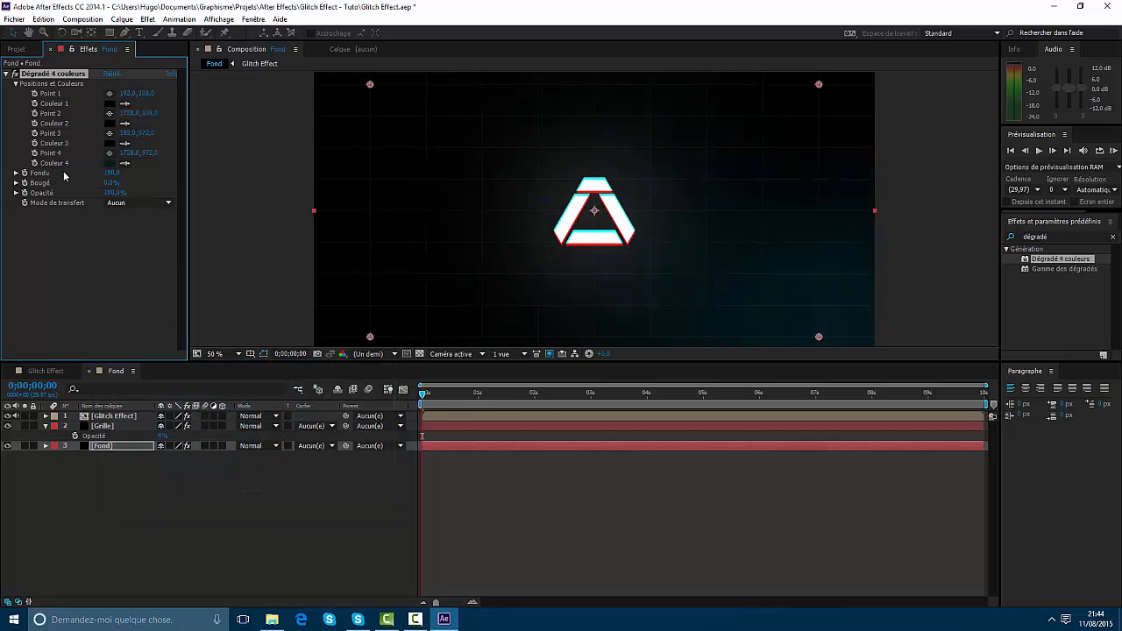
Change the gradient's Couleur 2 to a very dark purple, about 09000C.
click(110, 122)
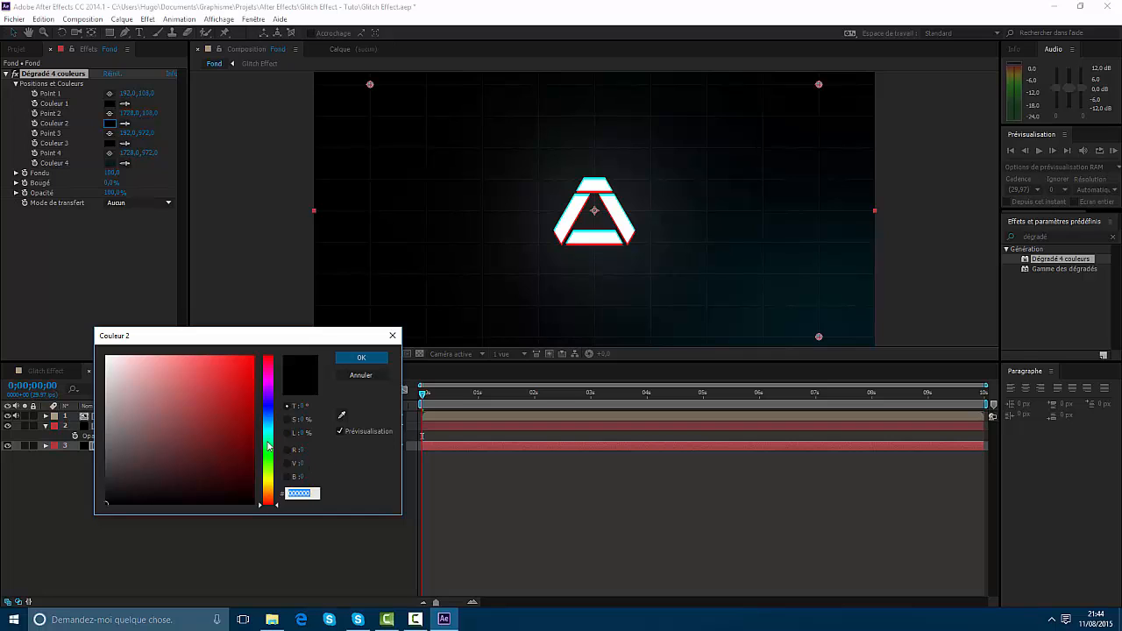
click(268, 433)
mouse_move(249, 466)
mouse_down()
mouse_move(293, 477)
mouse_move(301, 496)
mouse_up()
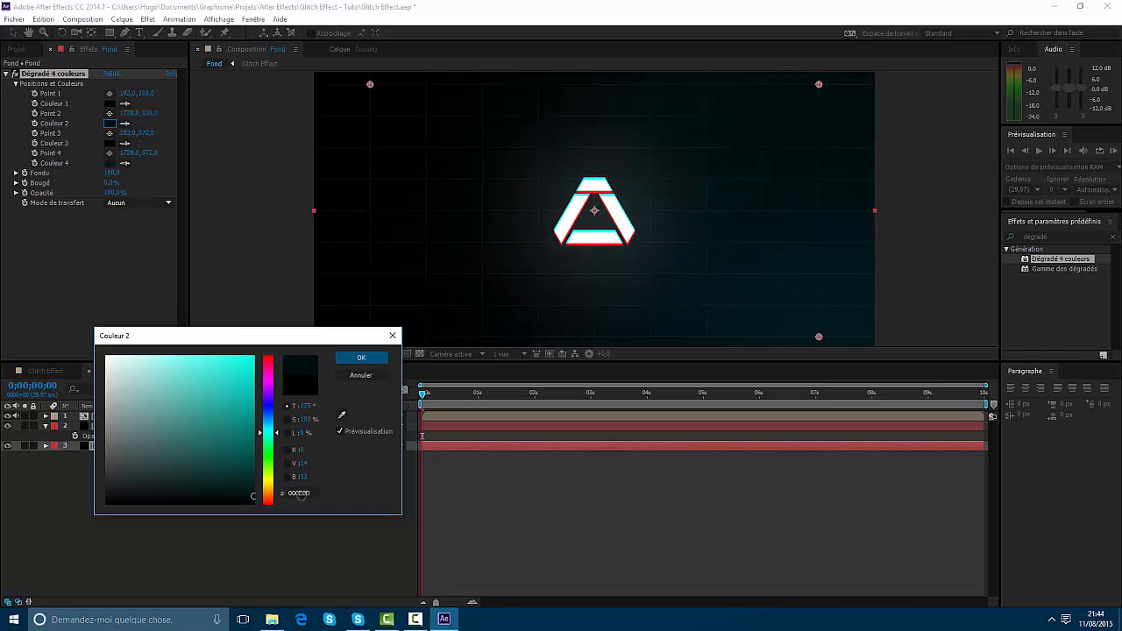
drag(268, 438, 270, 392)
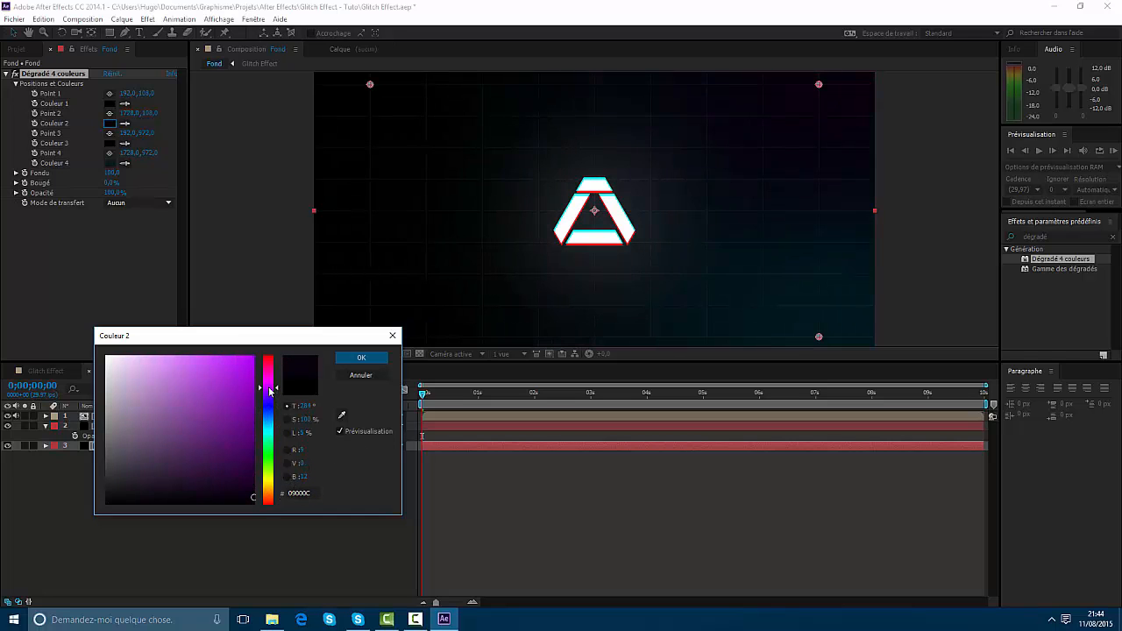
click(347, 358)
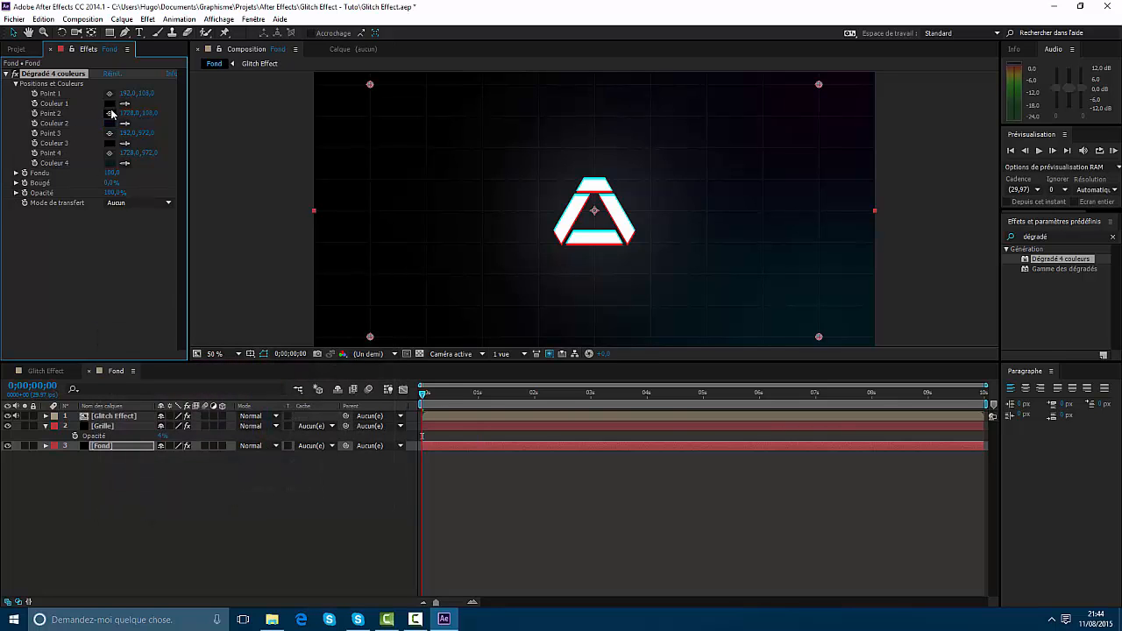
Change the gradient's Couleur 1 to a very dark teal green, about 001D1A.
click(110, 104)
mouse_move(183, 426)
mouse_down()
mouse_move(267, 479)
mouse_move(269, 450)
mouse_move(255, 487)
mouse_up()
drag(267, 450, 268, 433)
click(360, 357)
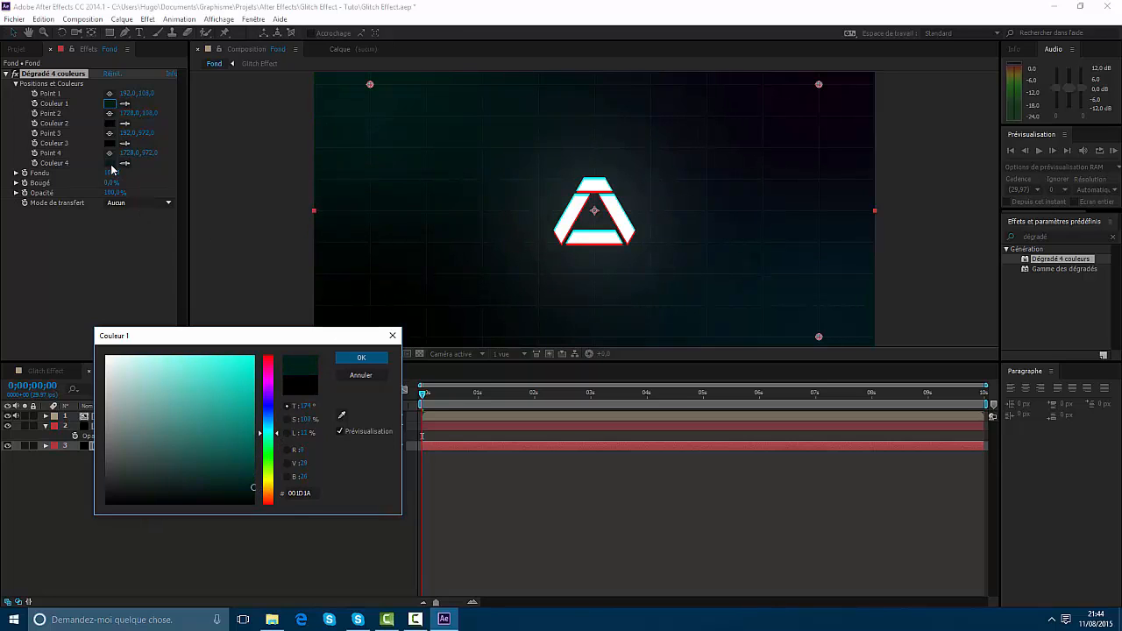
Change the gradient's Couleur 3 to a very dark blue, about 00000E.
click(111, 165)
key(Escape)
click(110, 144)
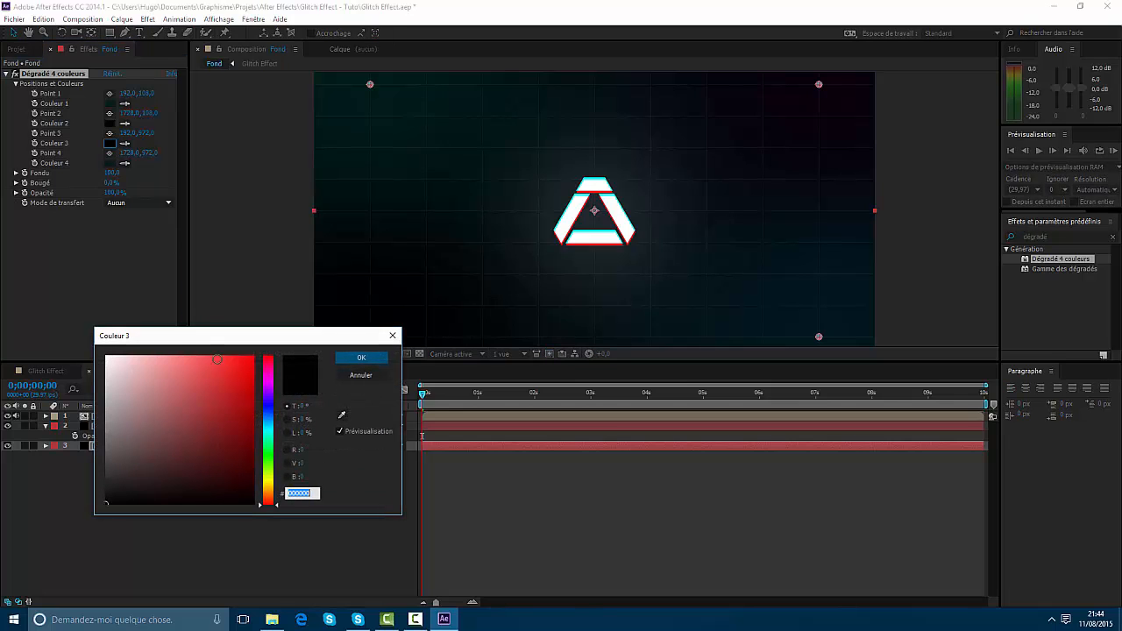
drag(230, 428, 277, 475)
drag(279, 467, 281, 405)
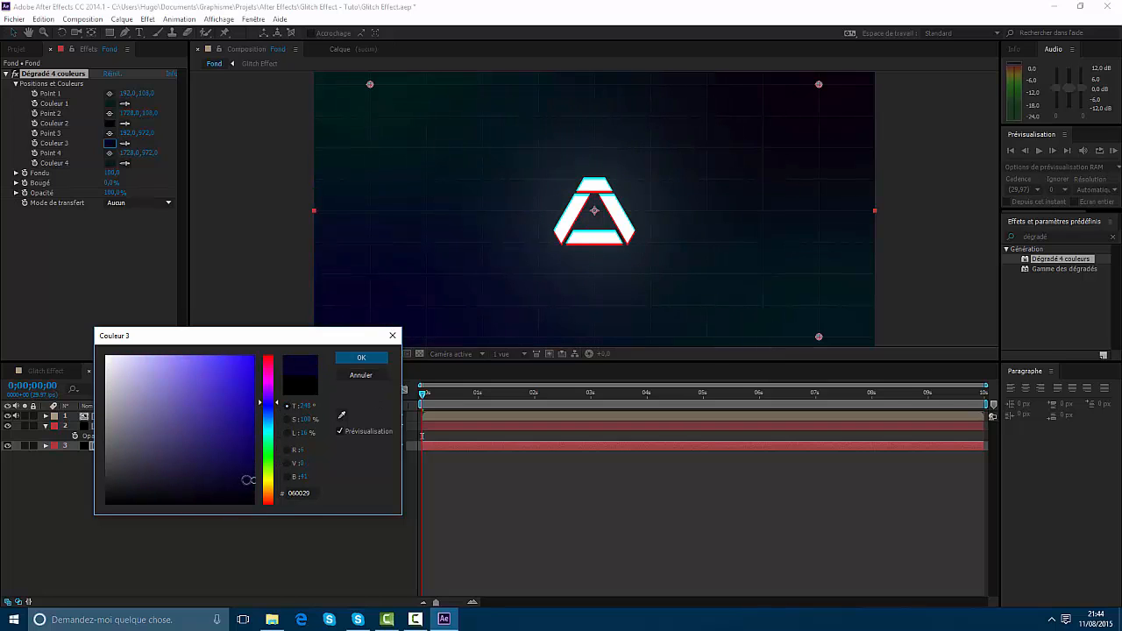
mouse_move(266, 487)
mouse_down()
mouse_move(270, 412)
mouse_move(243, 486)
mouse_move(286, 497)
mouse_up()
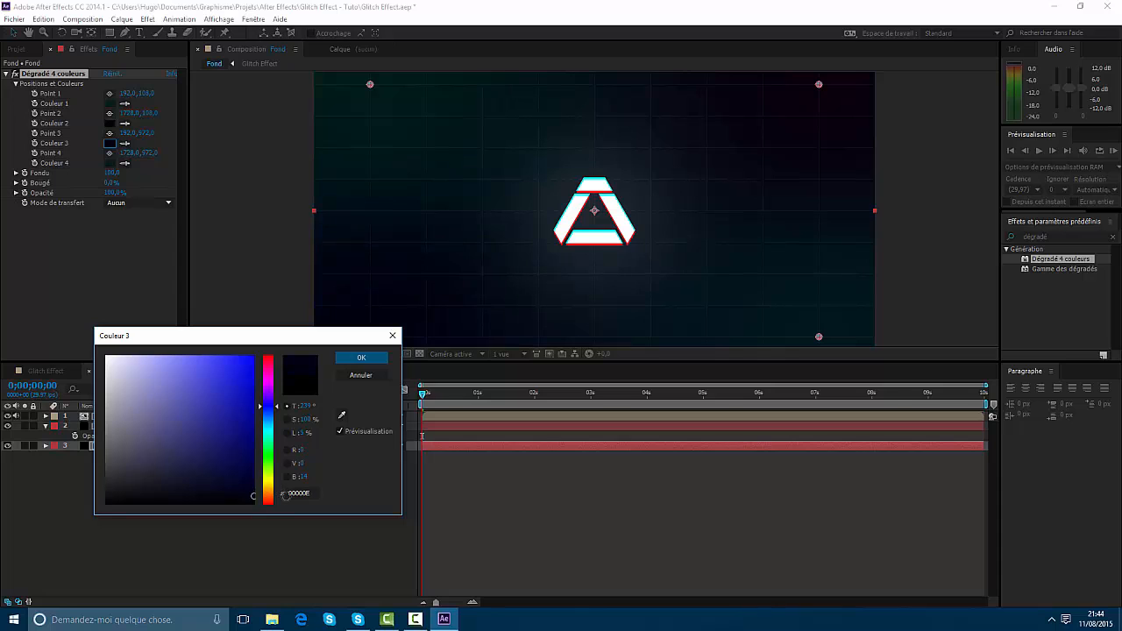
click(364, 358)
Try an opacity of 25 % on the Fond layer and raise it to about 61 %.
click(489, 446)
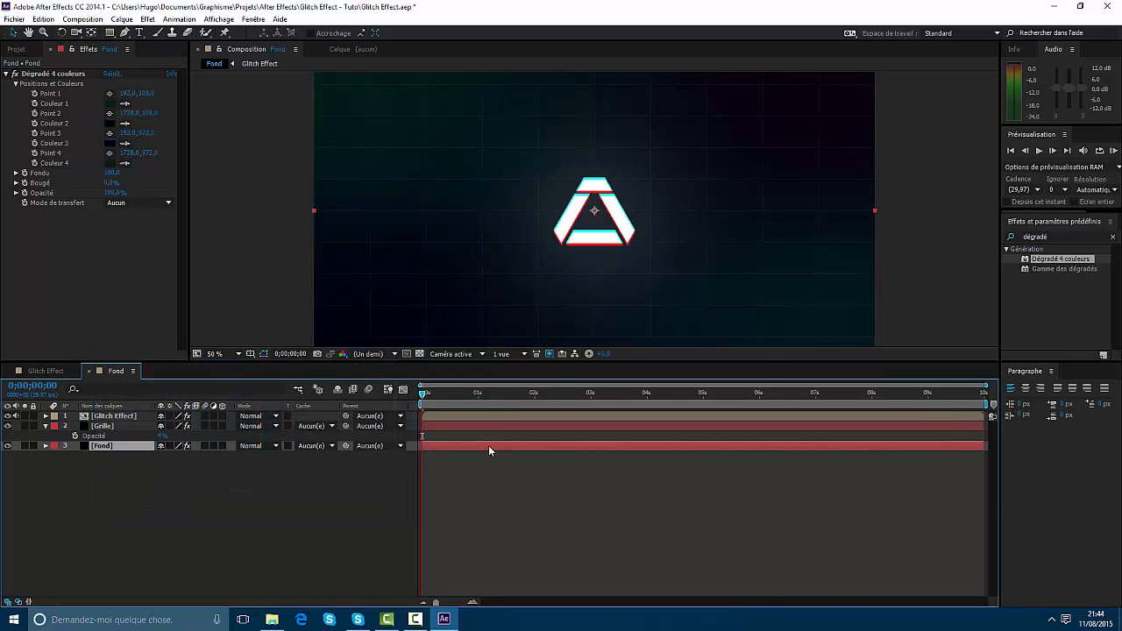
key(t)
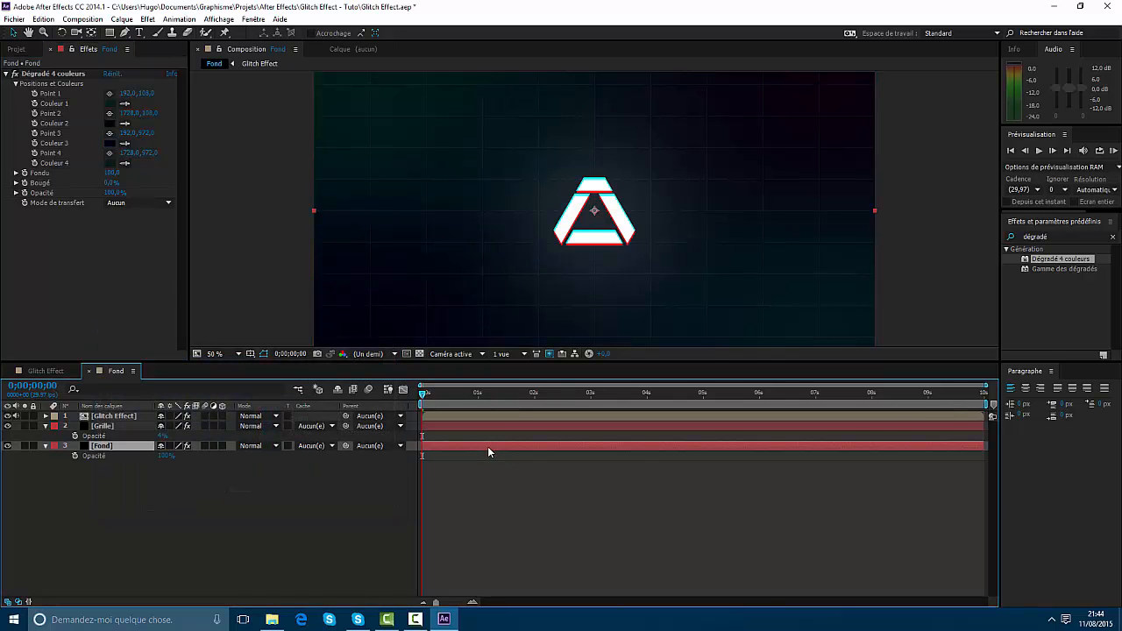
click(167, 456)
text(25)
key(Return)
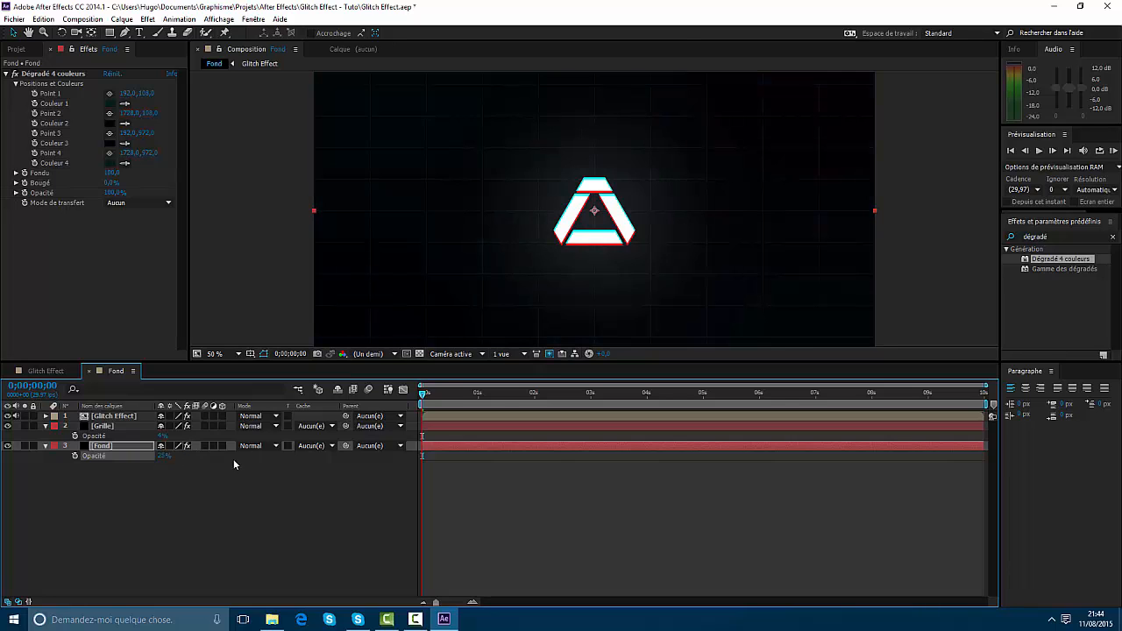
drag(161, 460, 492, 471)
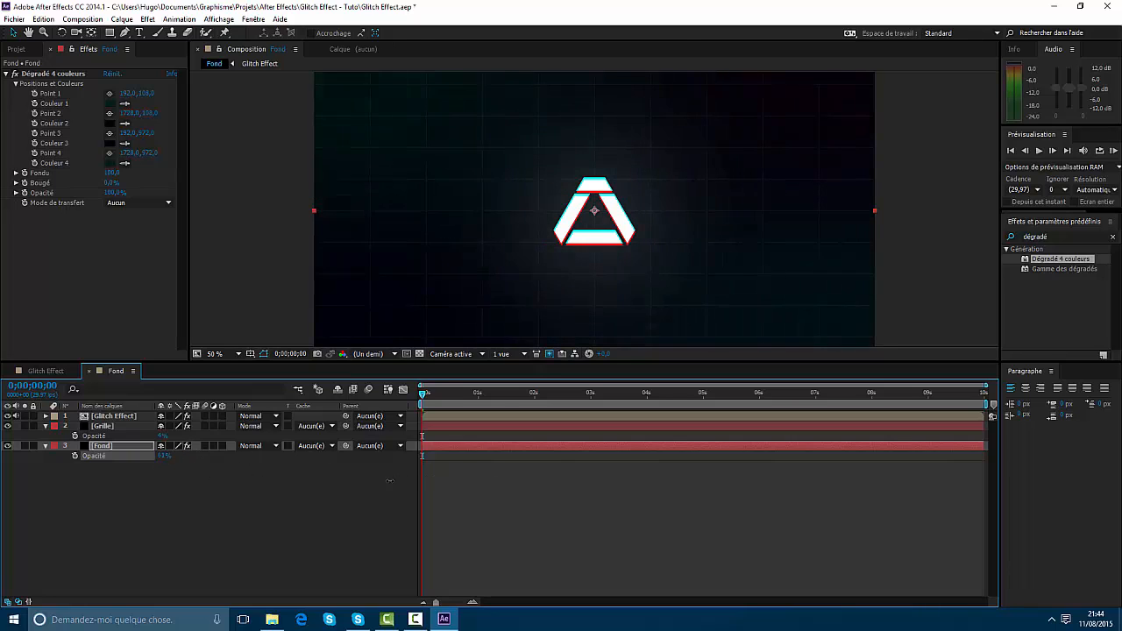
Lower the Fond layer's opacity to about 42 % and shift the Glitch Effect layer to start around frame 7.
drag(389, 480, 295, 487)
click(307, 494)
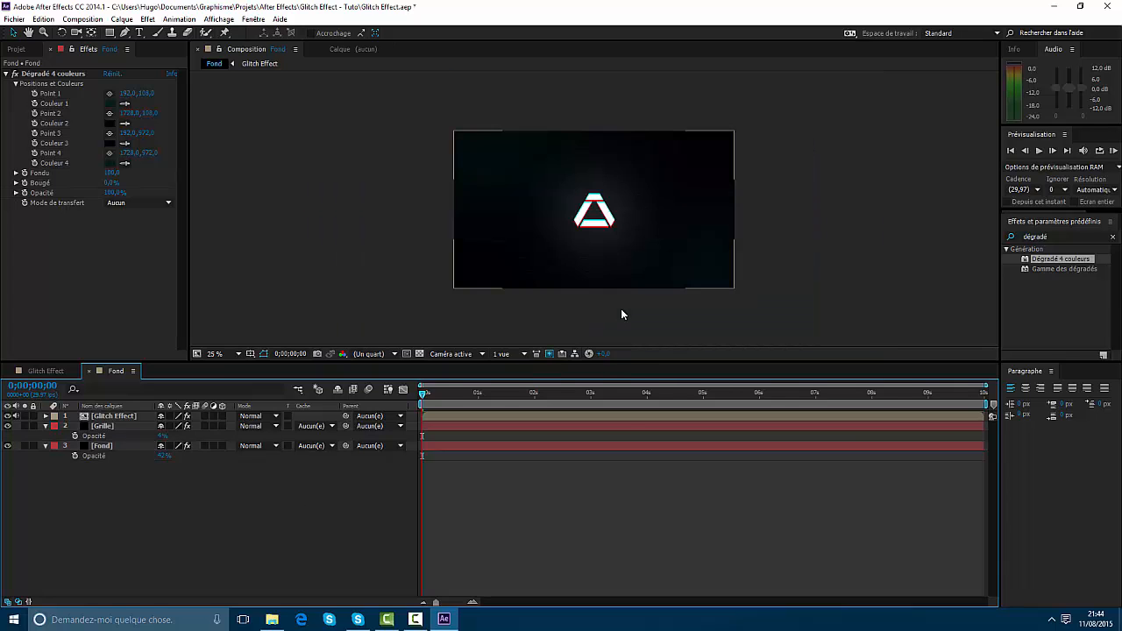
key(space)
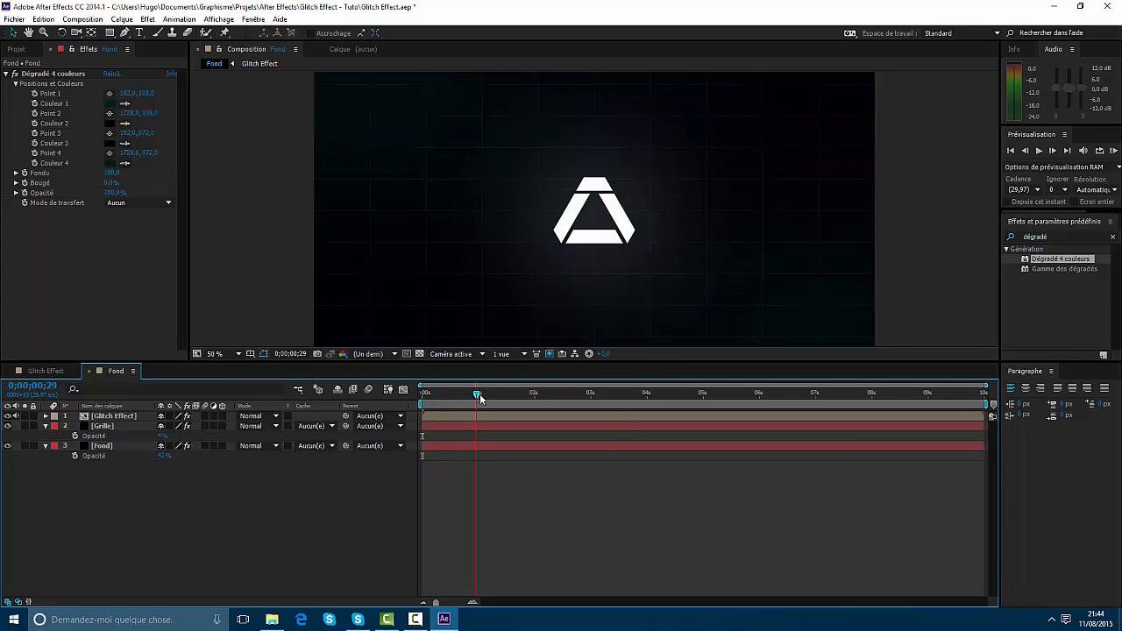
drag(510, 401, 409, 405)
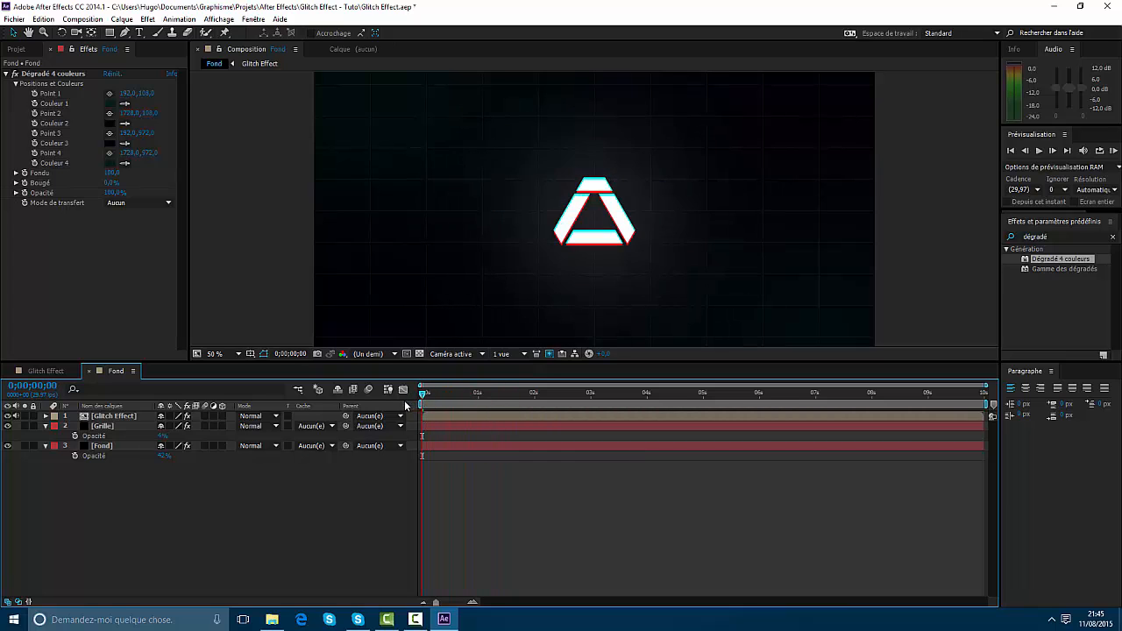
click(437, 418)
Create a black composition-sized solid layer named OF in the Fond composition.
right_click(472, 380)
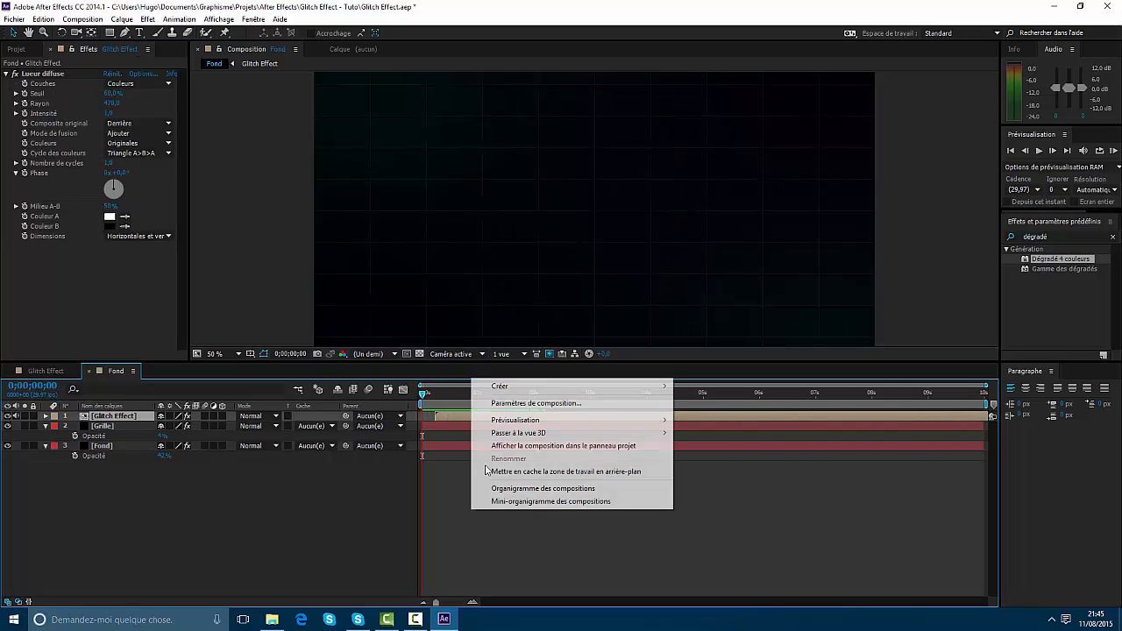
mouse_move(507, 387)
click(701, 415)
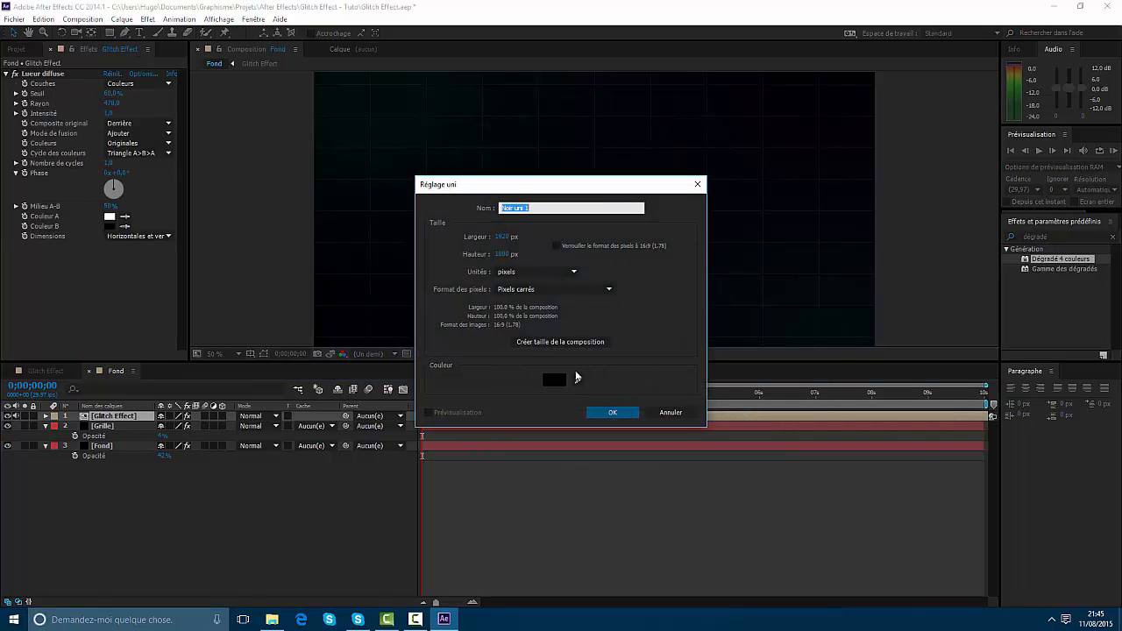
text(OF)
key(Return)
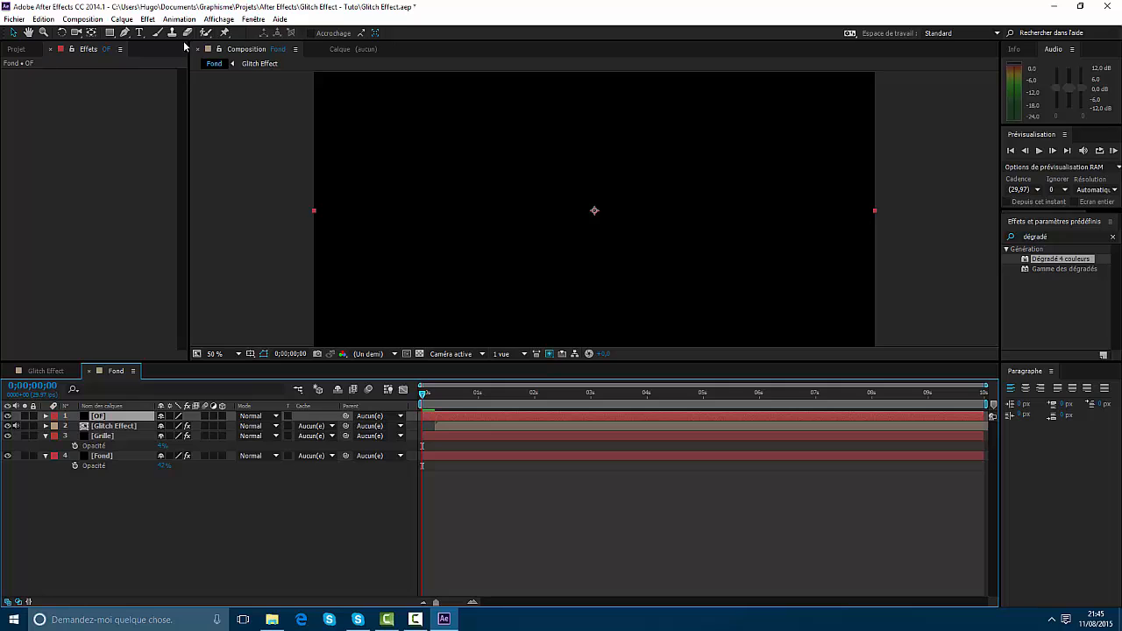
Apply the Video Copilot Optical Flares effect to the OF layer.
click(180, 18)
mouse_move(148, 18)
mouse_move(215, 616)
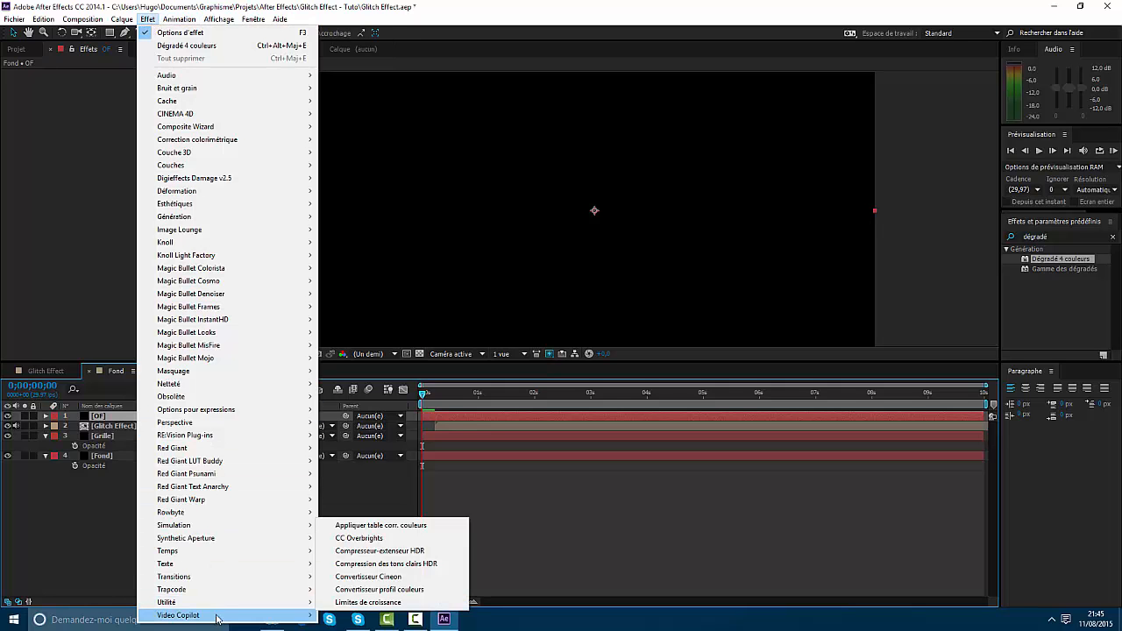
click(351, 604)
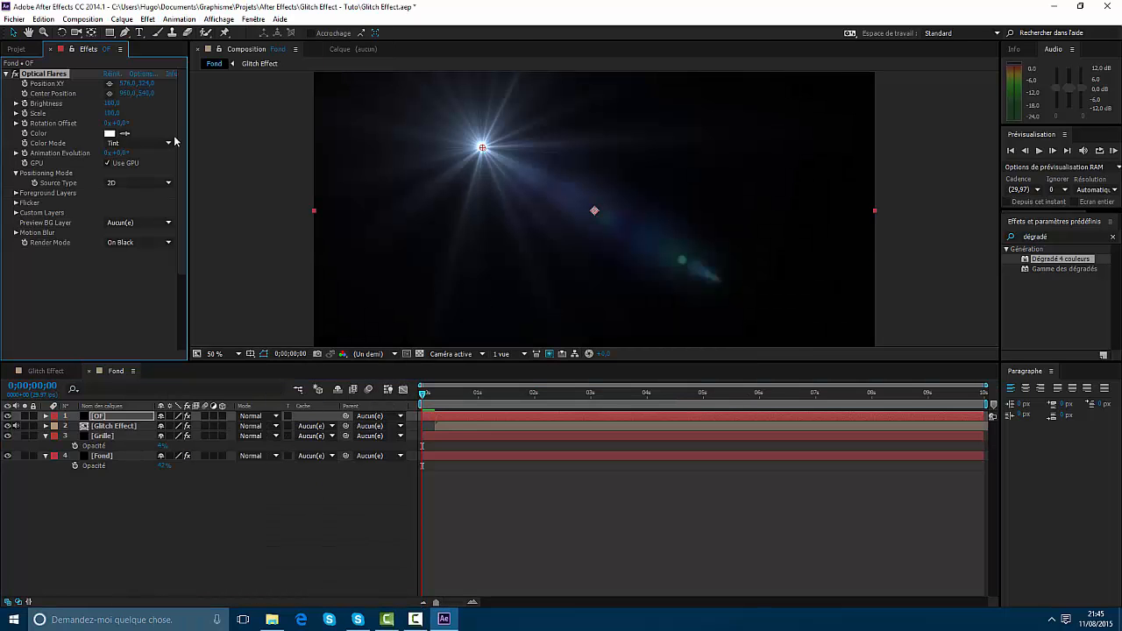
Set the flare's Render Mode to On Transparent and the OF layer's blending mode to Addition.
click(136, 242)
click(131, 270)
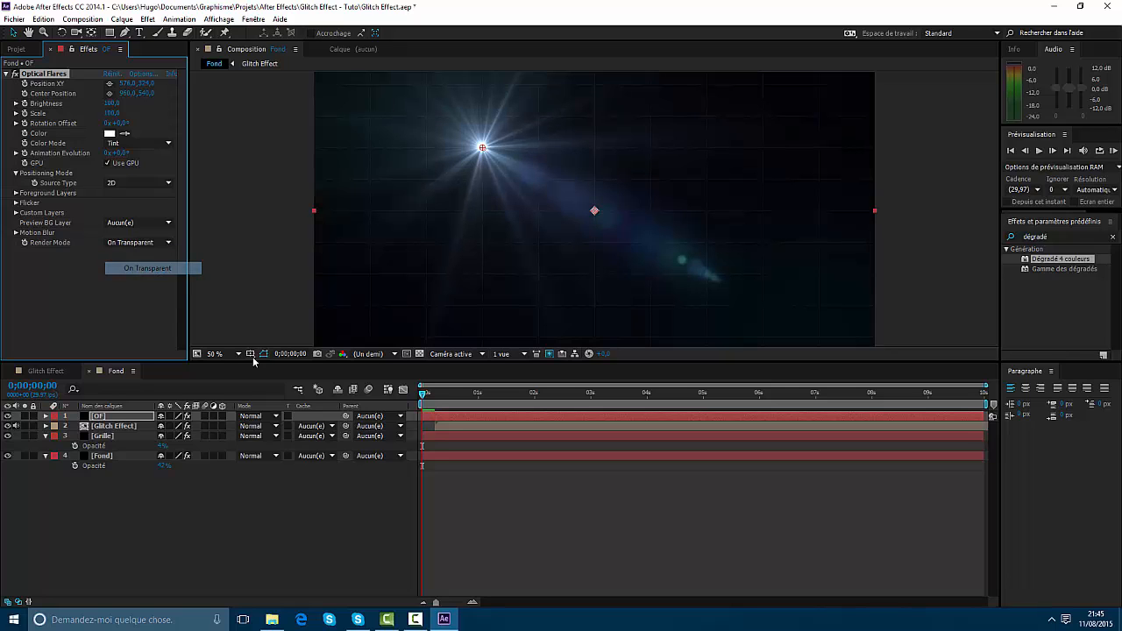
click(54, 261)
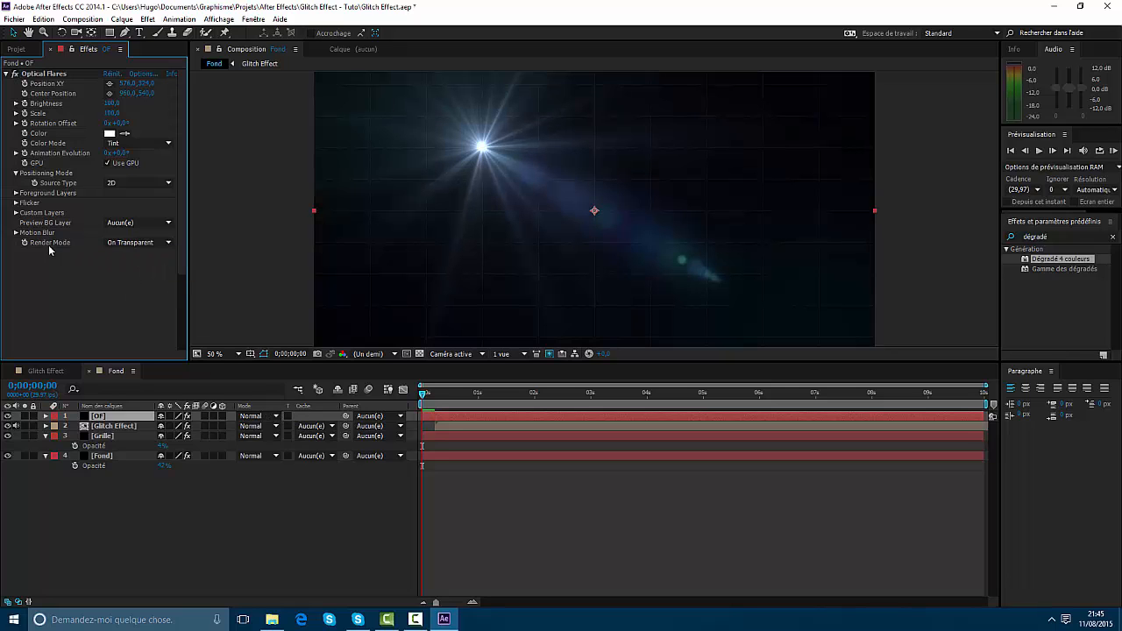
click(257, 415)
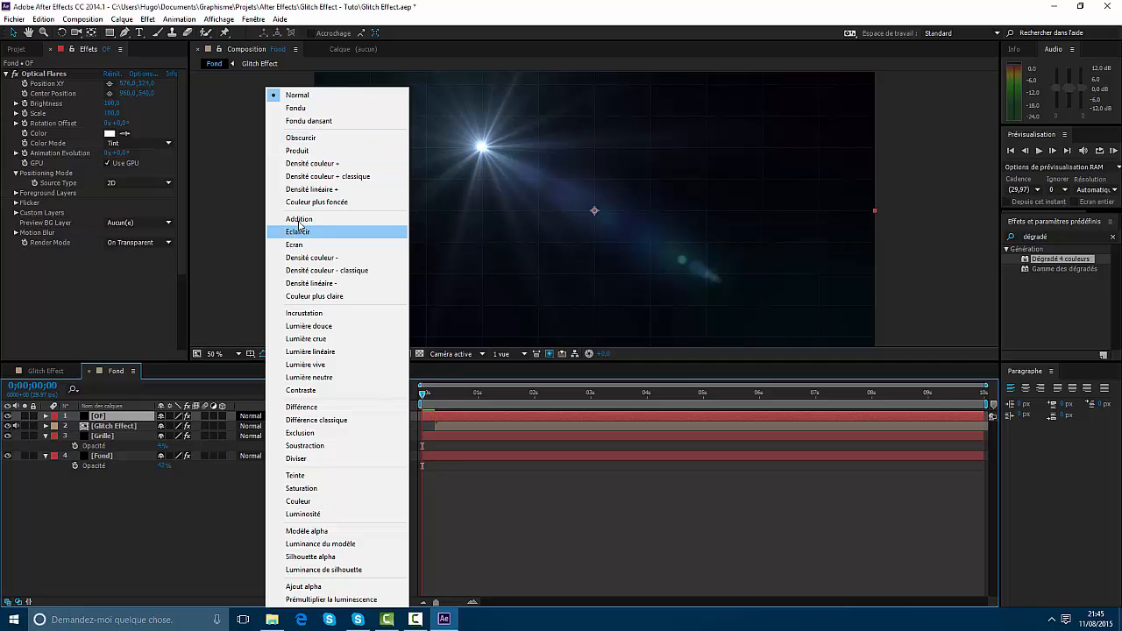
click(298, 219)
Load the Cool Flare preset from the Motion Graphics presets in the Optical Flares options.
click(143, 73)
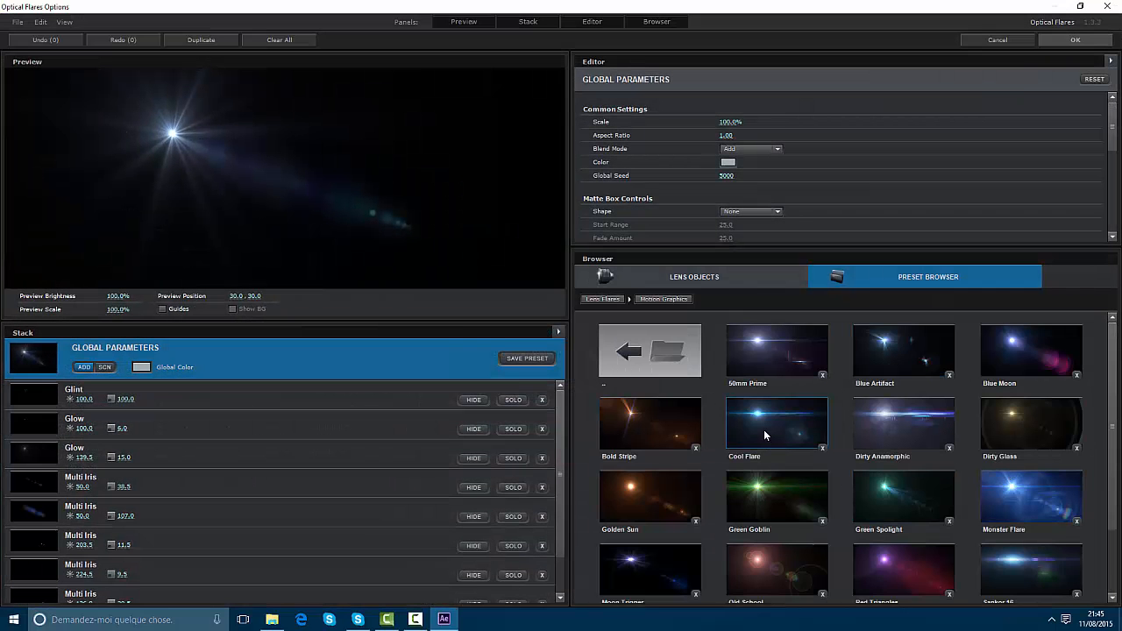
click(762, 429)
Delete the Iris, Multi Iris, Spike Glow and surplus Glow and Streak elements, keep one Glint, one Glow and two Streaks, and accept the flare.
scroll(307, 490, down, 5)
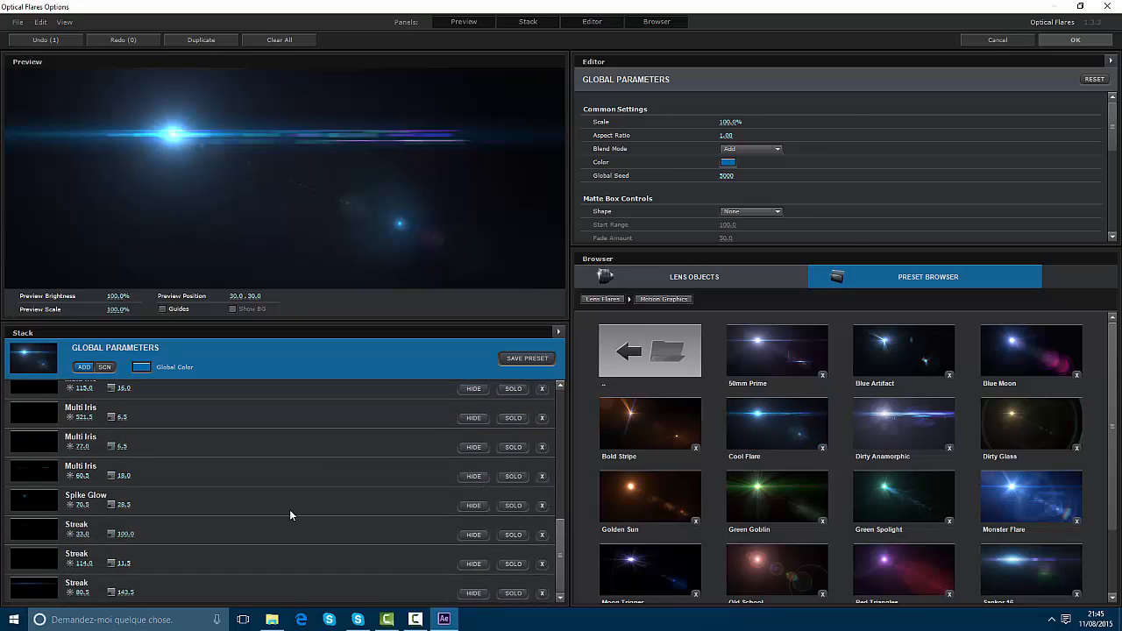
click(250, 519)
key(Delete)
key(Delete)
key(Delete)
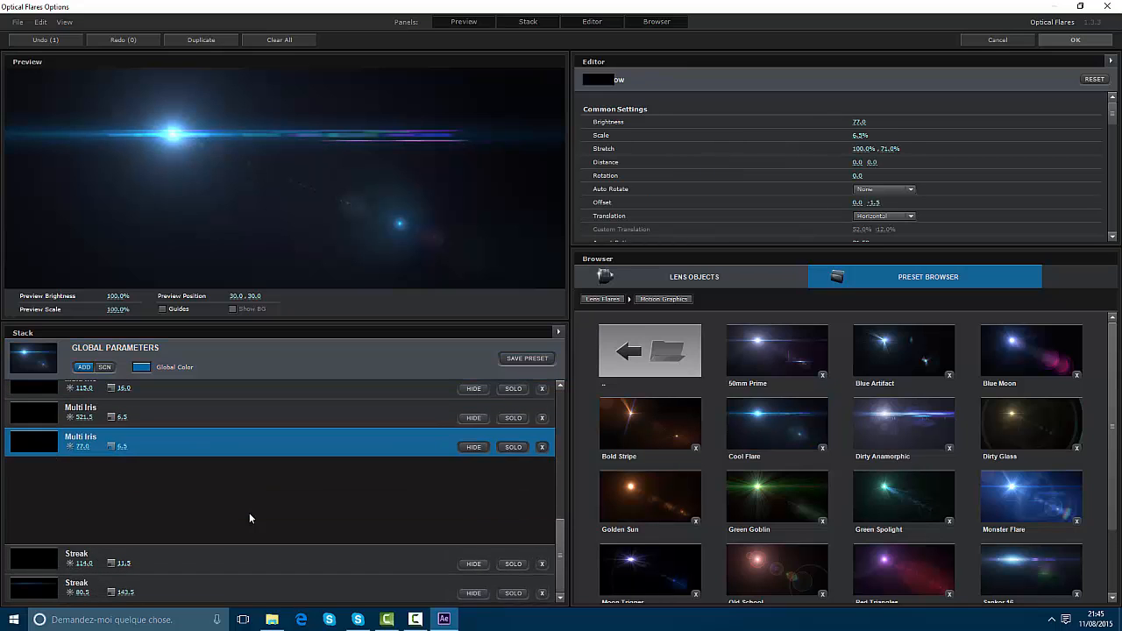
click(184, 568)
key(Delete)
key(Delete)
key(Delete)
key(Delete)
key(Delete)
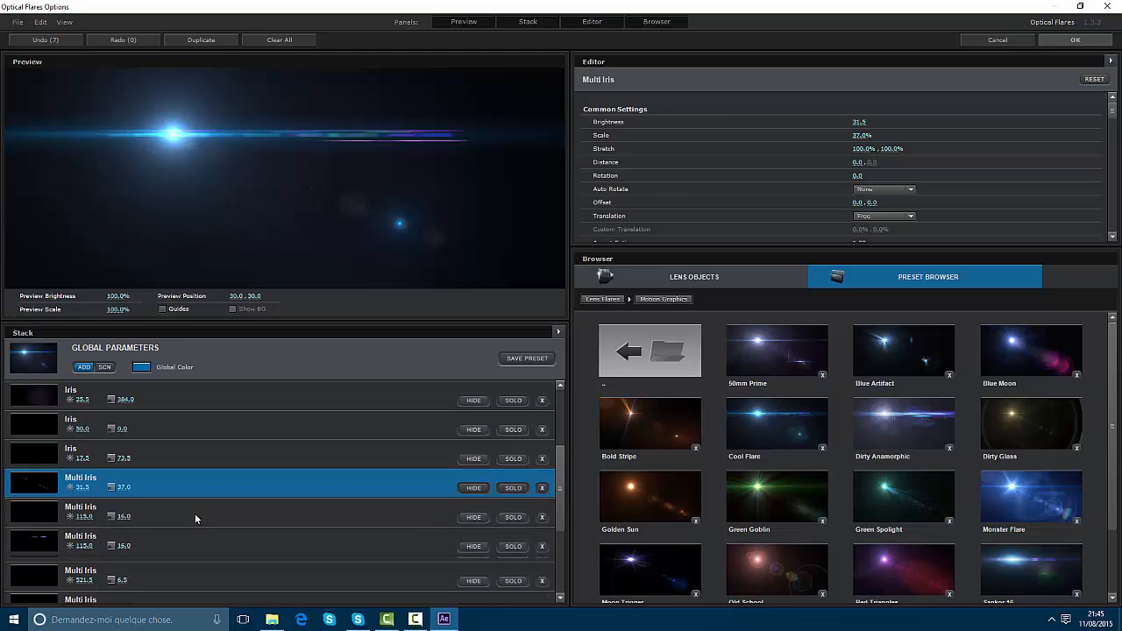
key(Delete)
key(Delete)
key(Delete)
key(Delete)
key(Delete)
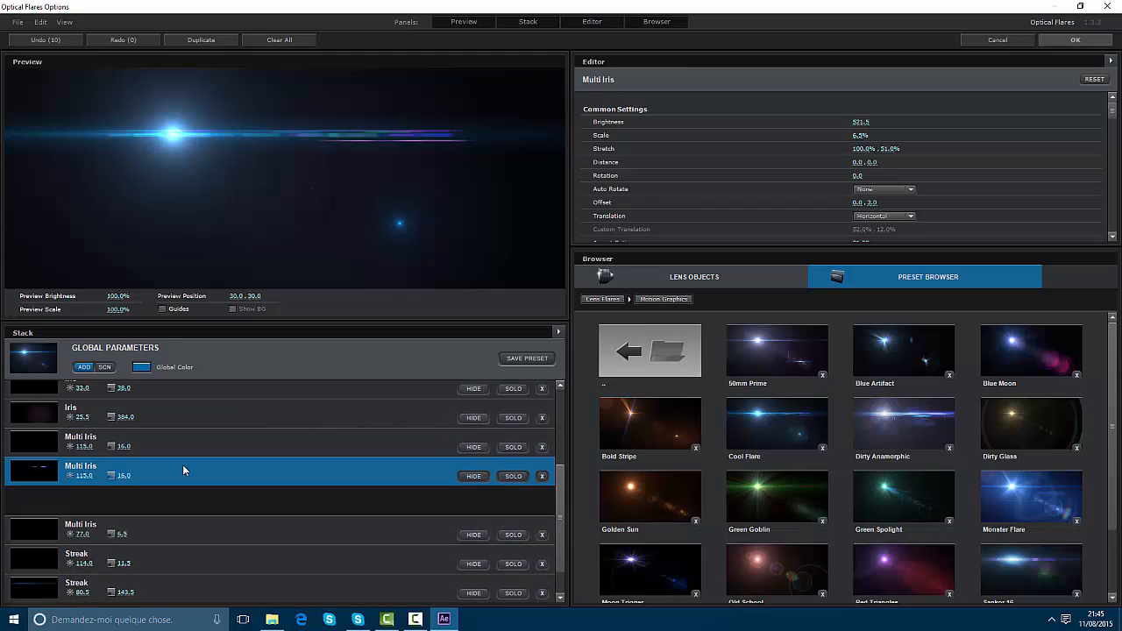
key(Delete)
key(Delete)
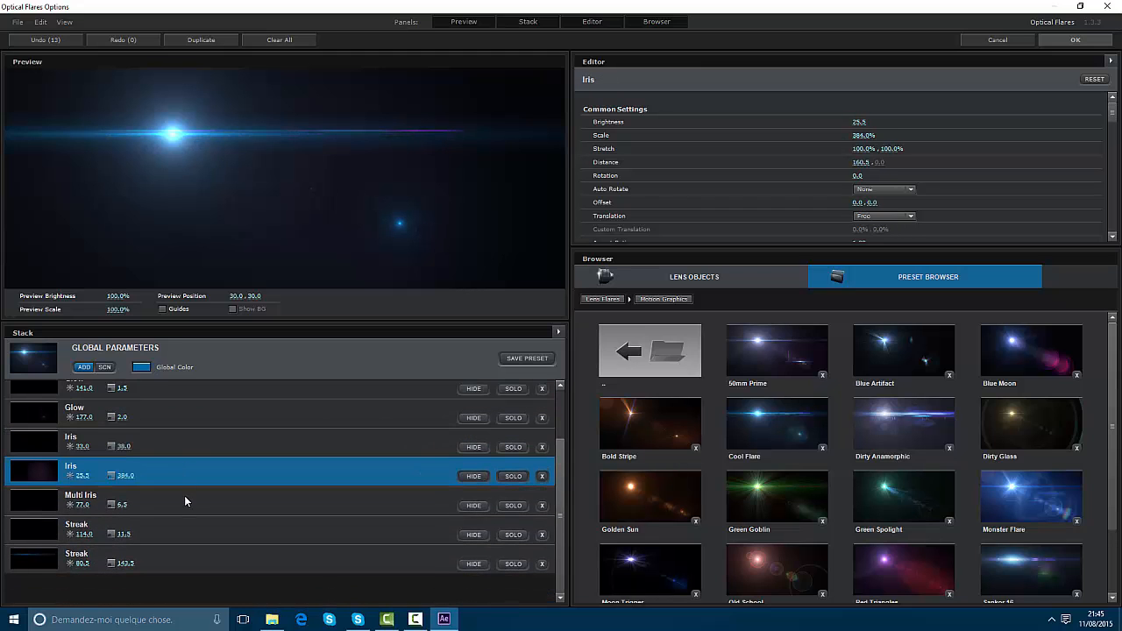
key(Delete)
key(Delete)
key(Delete)
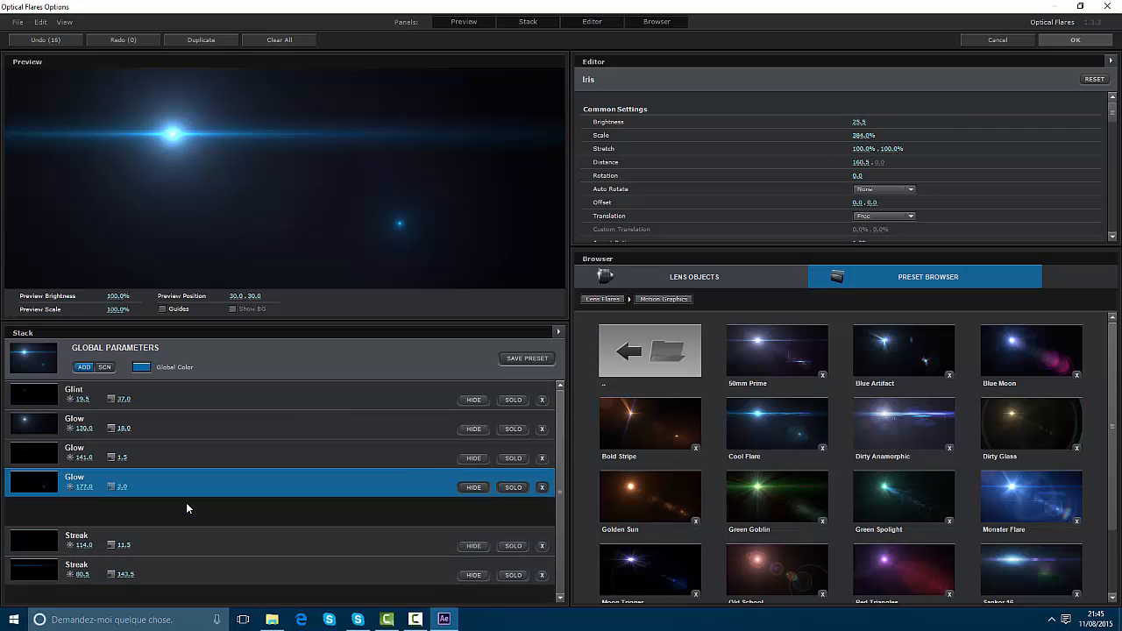
drag(250, 184, 228, 161)
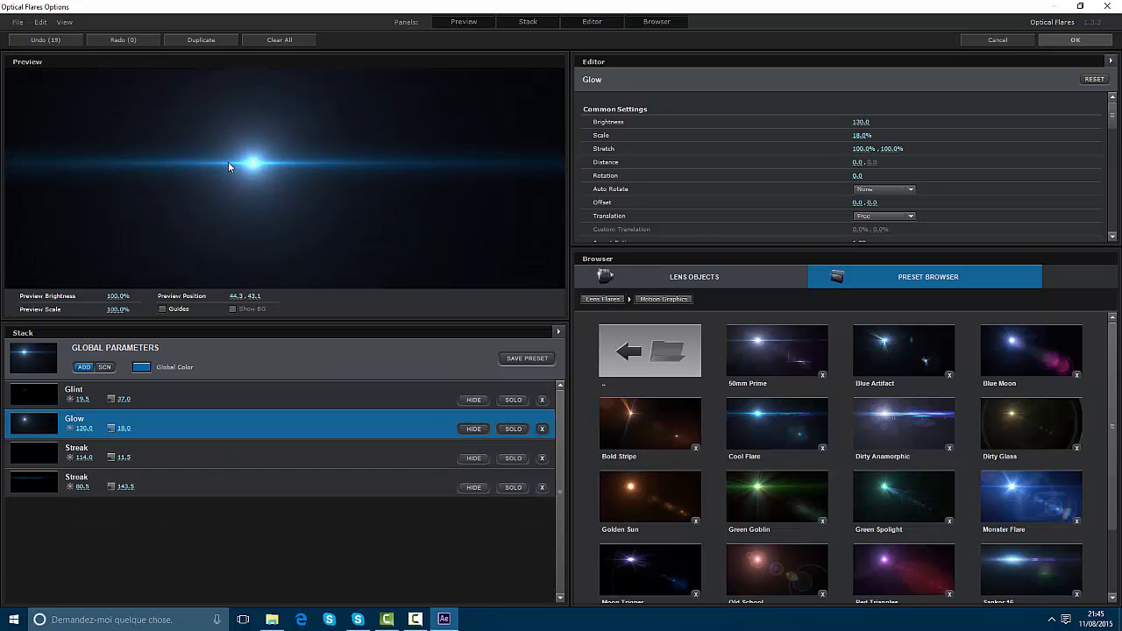
click(1068, 40)
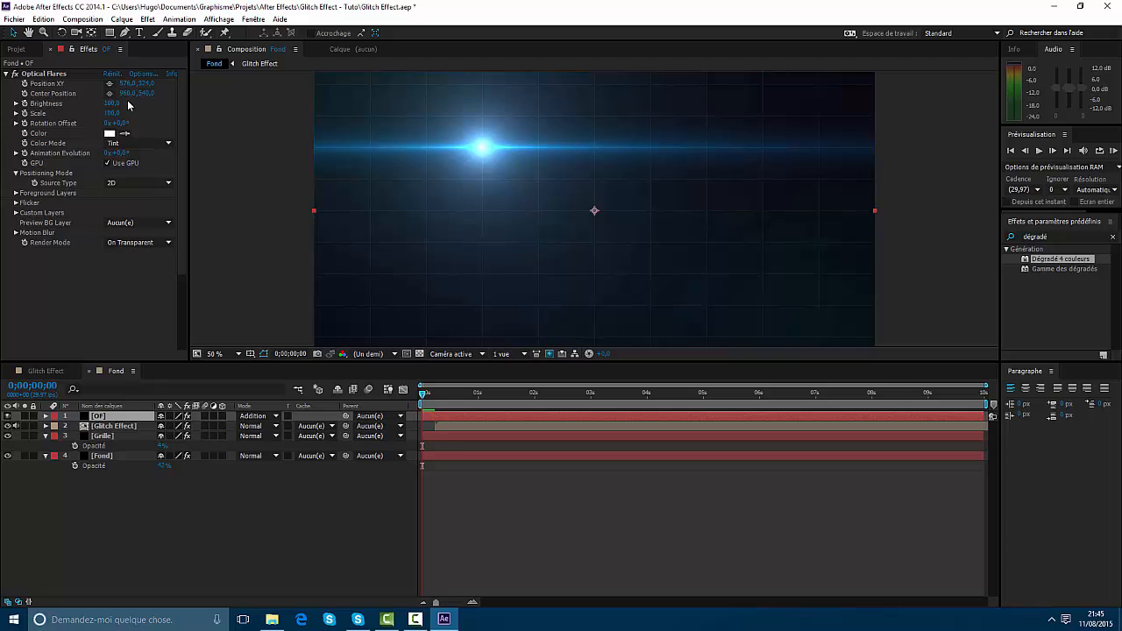
Move the flare's light source to the centre of the composition.
click(44, 74)
drag(481, 148, 595, 211)
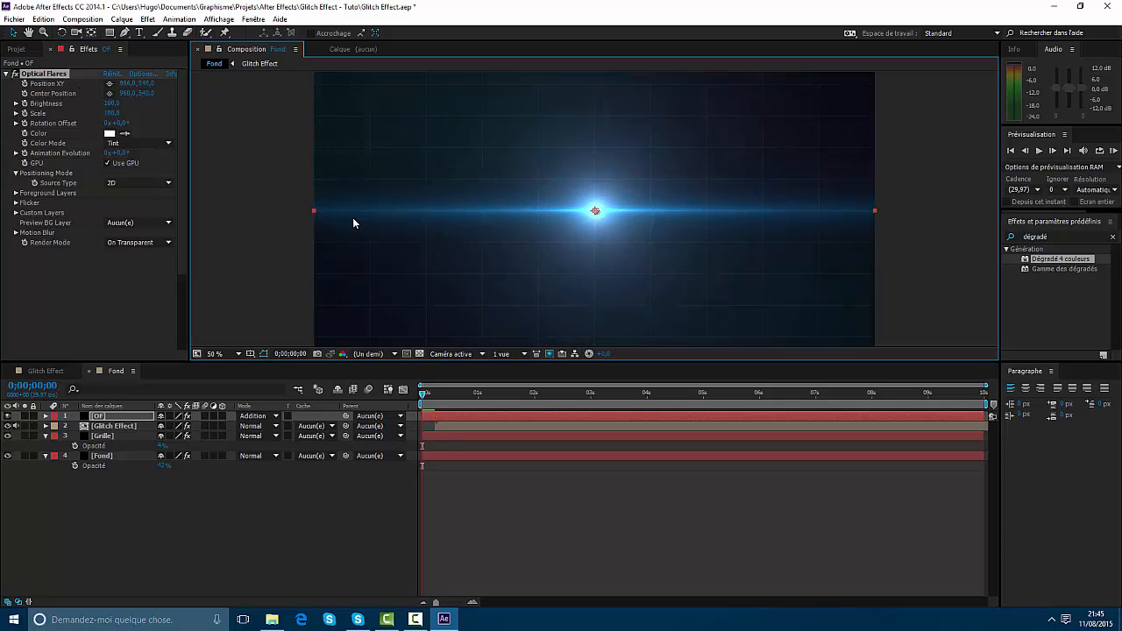
Tint the Optical Flares effect with a dark teal colour, 003239.
click(110, 133)
drag(223, 421, 278, 553)
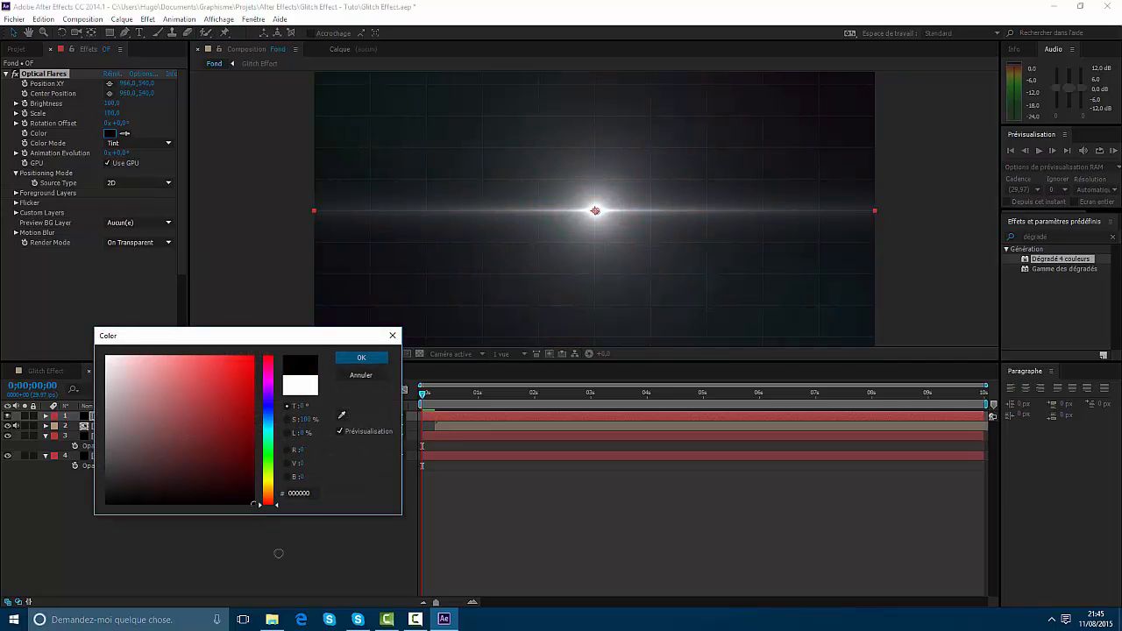
drag(384, 528, 421, 453)
mouse_move(272, 459)
mouse_down()
mouse_move(272, 429)
mouse_move(260, 467)
mouse_move(304, 470)
mouse_up()
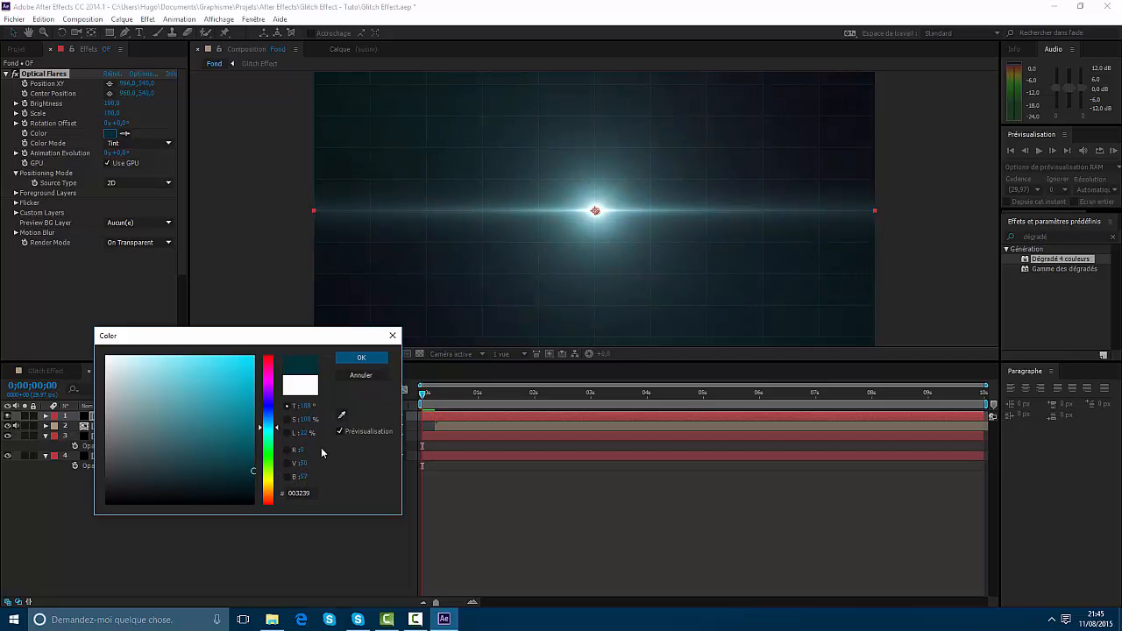
click(361, 358)
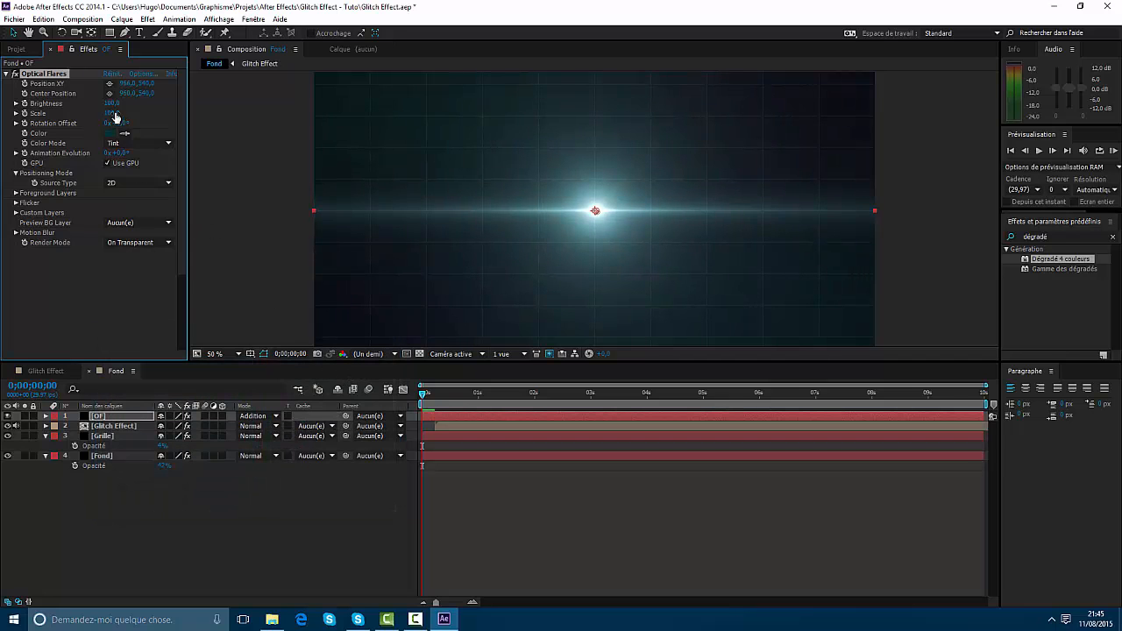
Reduce the flare's Scale to about 31 and its Brightness to about 91.
mouse_move(112, 114)
mouse_down()
mouse_move(83, 123)
mouse_move(106, 108)
mouse_up()
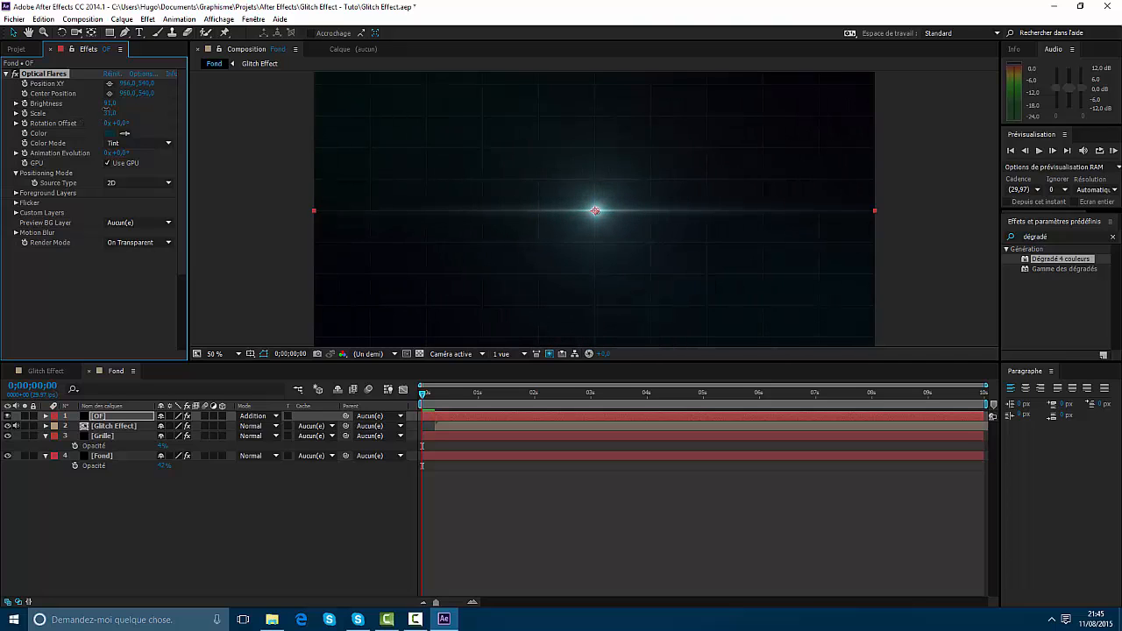
click(480, 438)
click(552, 543)
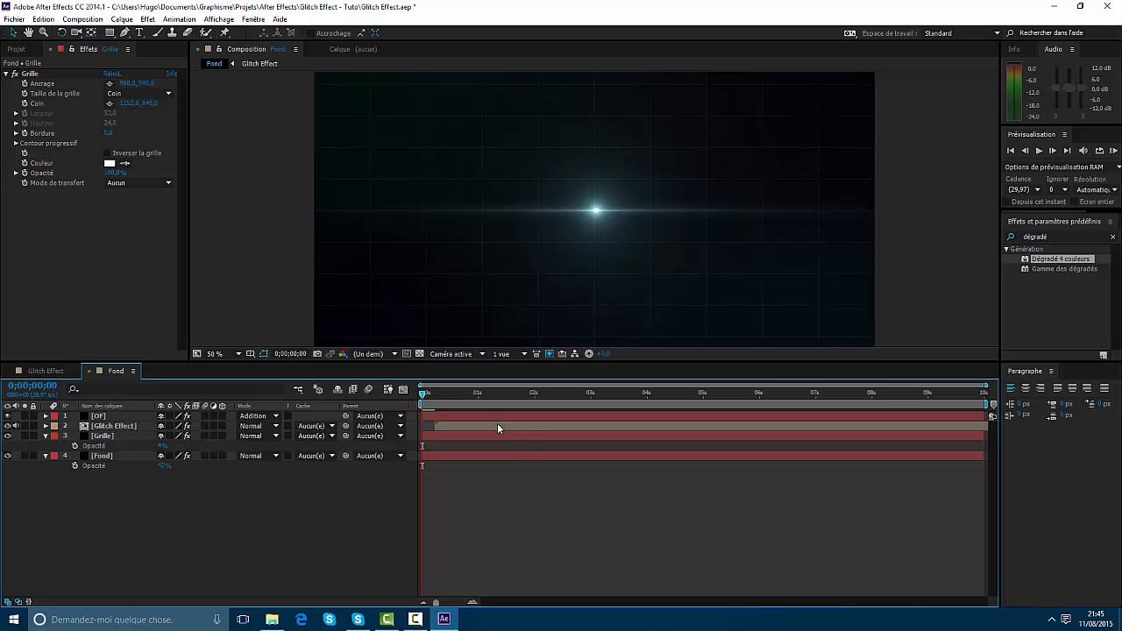
Trim the start of the OF layer to 0;00;00;07, where the Glitch Effect layer begins.
mouse_move(424, 394)
mouse_down()
mouse_move(511, 396)
mouse_move(422, 396)
mouse_move(435, 392)
mouse_up()
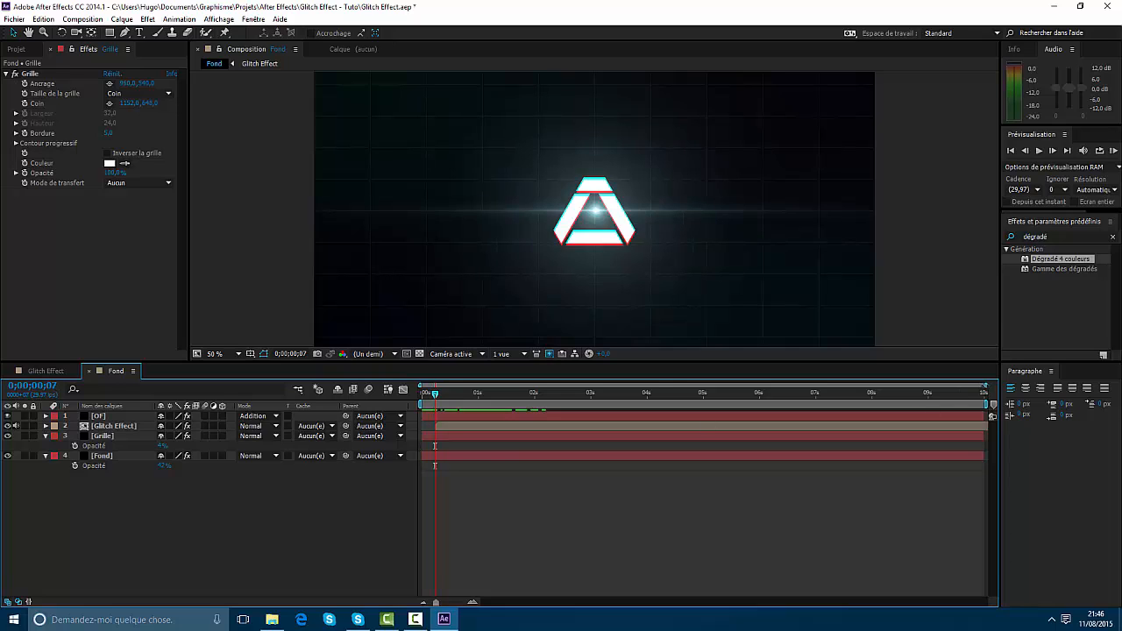
key(equal)
key(equal)
key(equal)
click(485, 417)
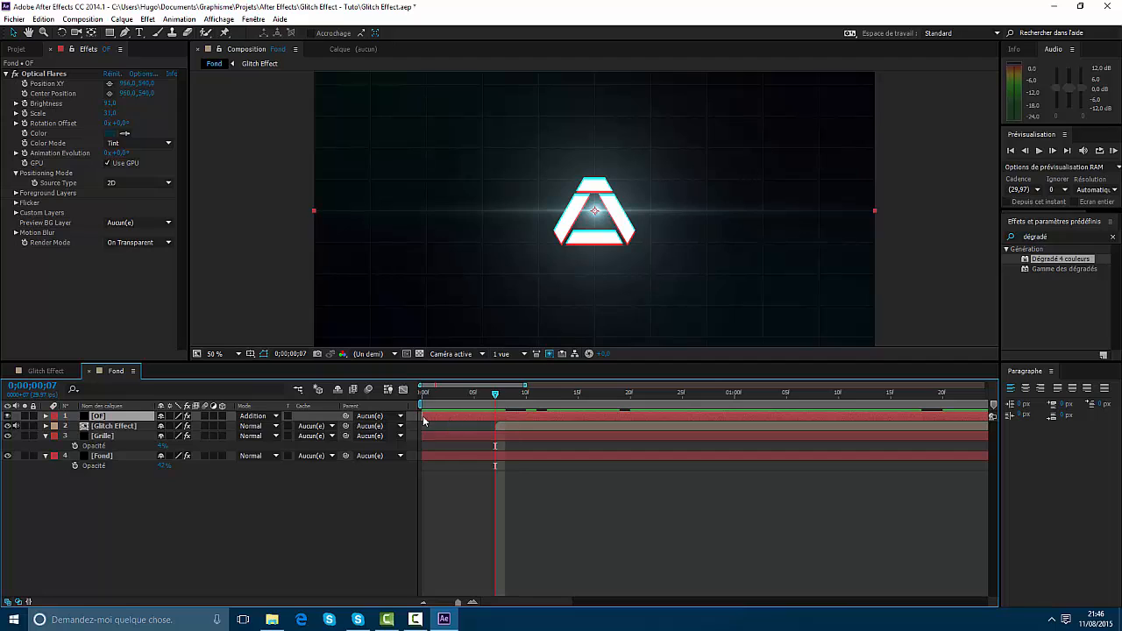
key(alt+bracketleft)
Split the OF layer at 0;00;00;09 and delete the part after the cut.
drag(496, 393, 515, 393)
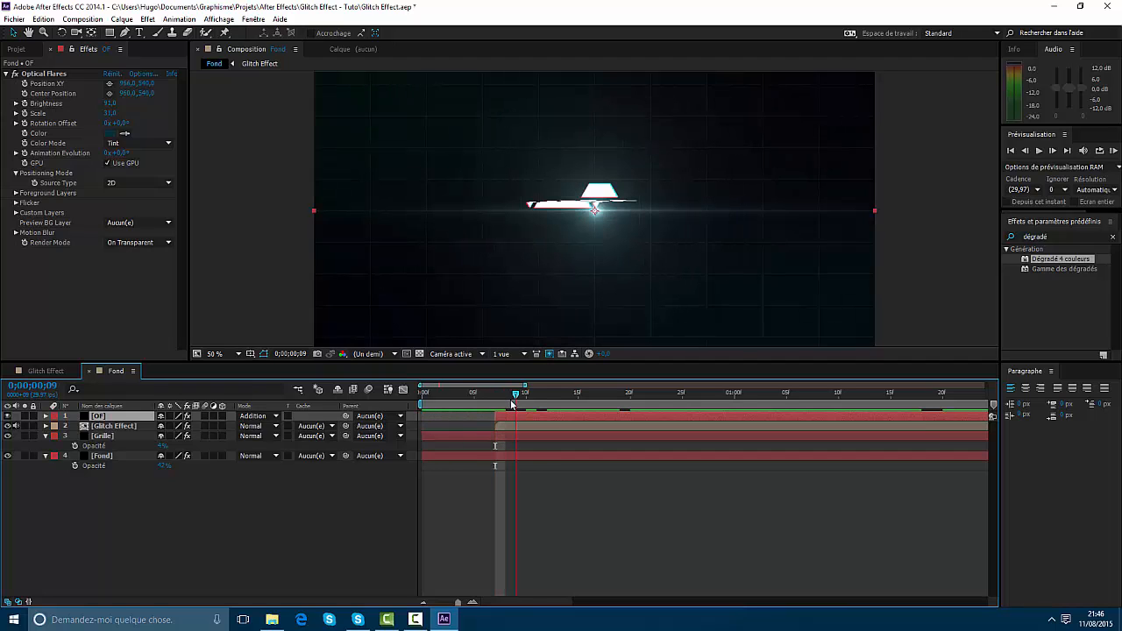
click(63, 21)
mouse_move(43, 19)
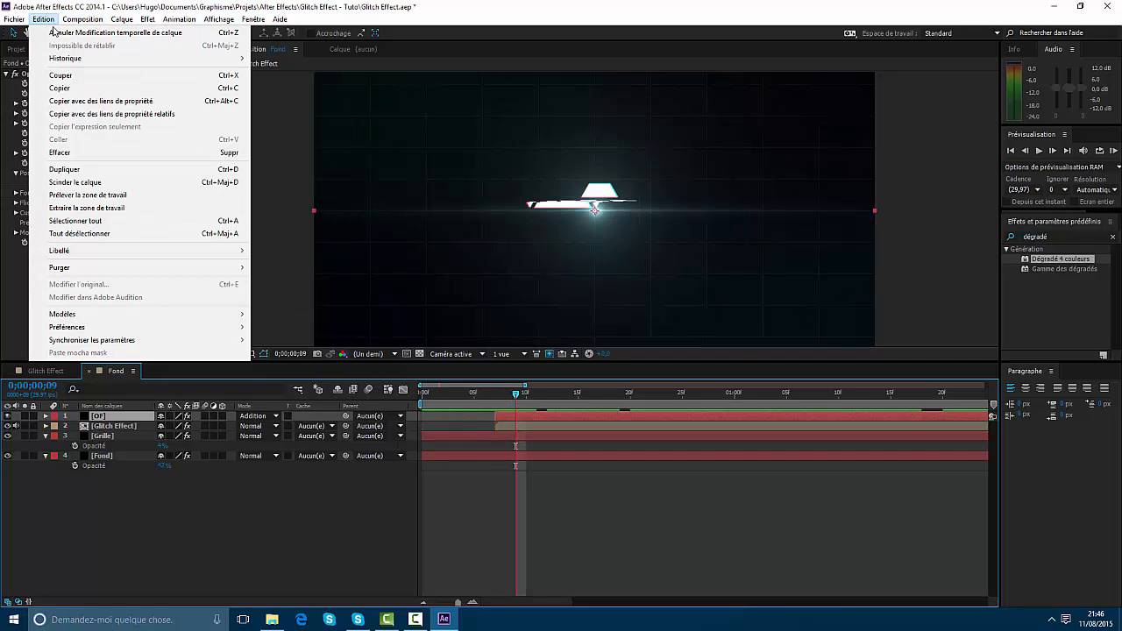
click(88, 190)
key(Delete)
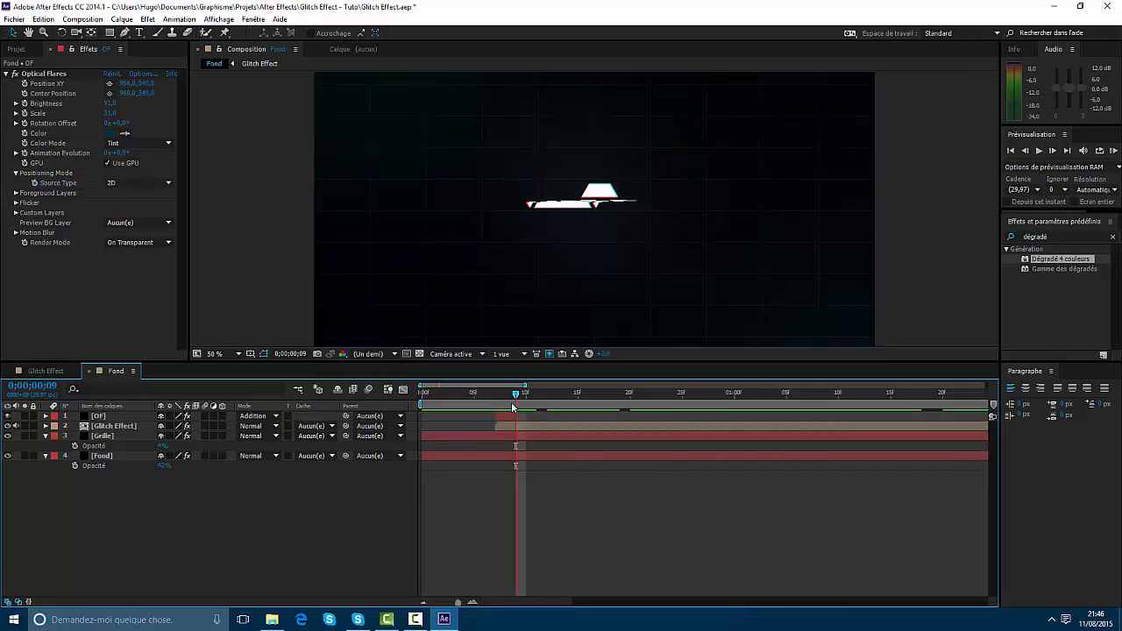
Preview the short flare from the start of the composition and extend the OF layer's end to about frame 10.
drag(513, 398, 422, 396)
key(KP_0)
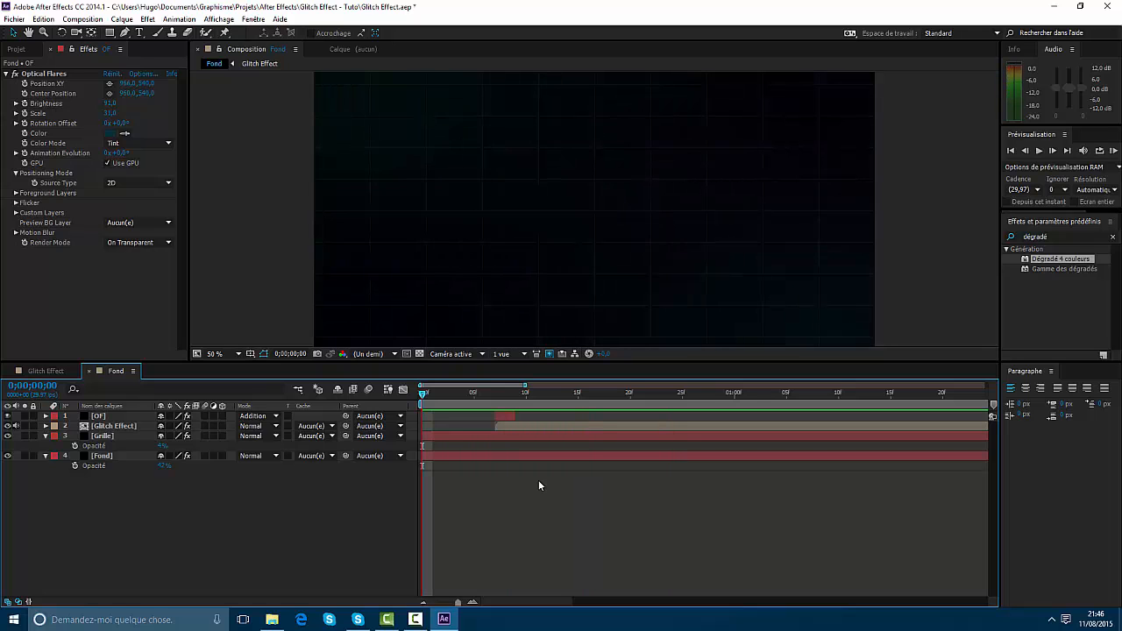
click(513, 415)
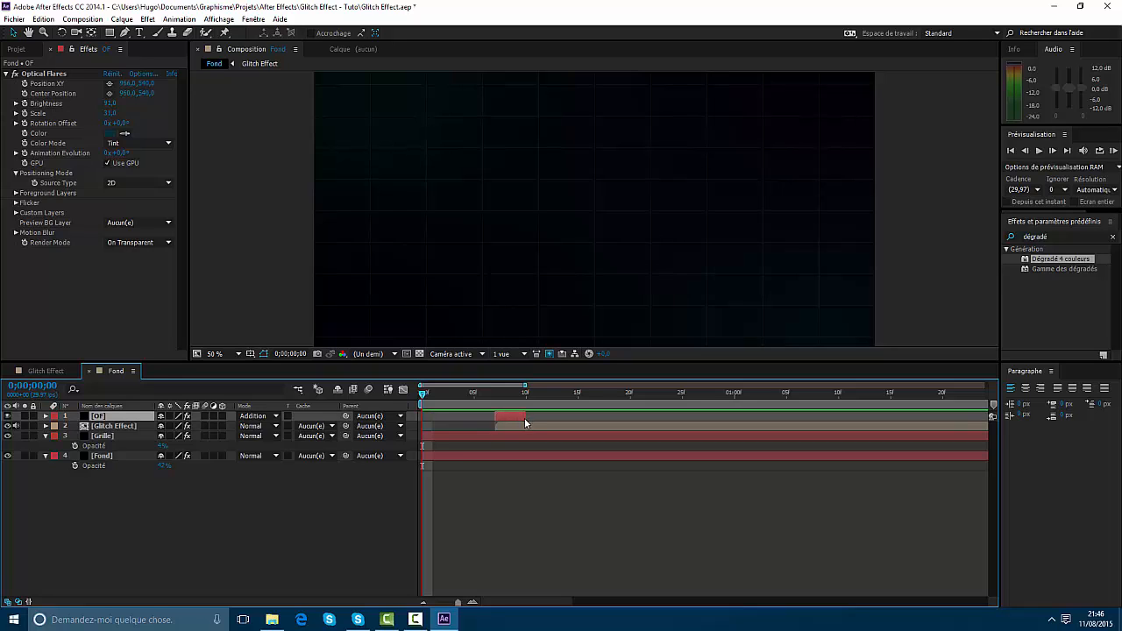
Duplicate the OF flare layer and move the copy to just before the 9-second mark.
key(ctrl+d)
drag(514, 419, 585, 416)
drag(483, 394, 420, 396)
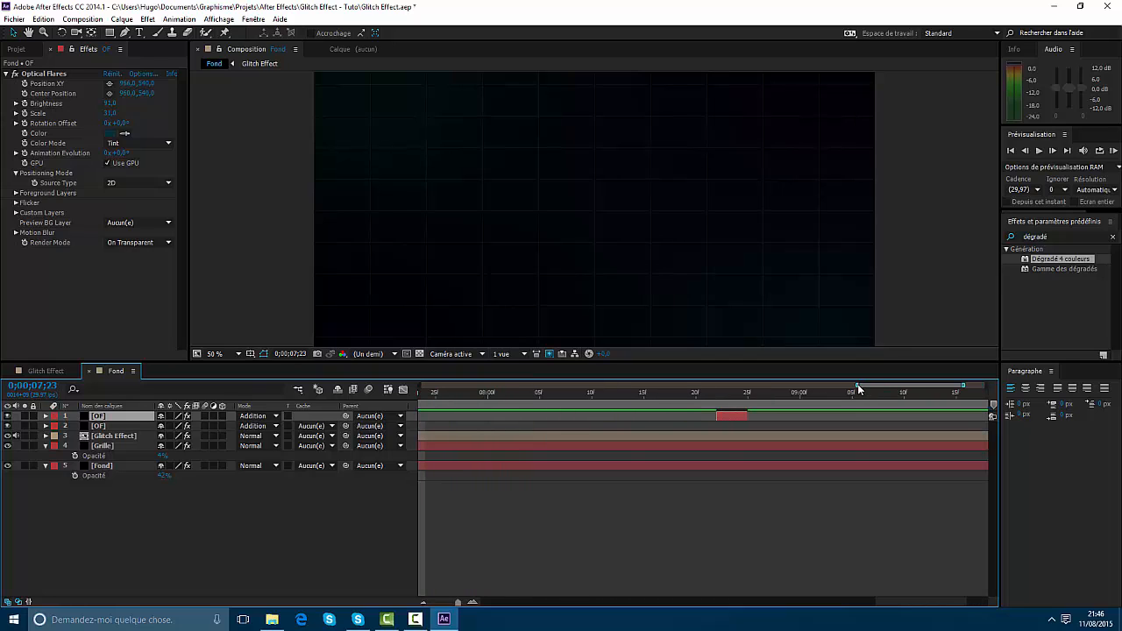
drag(619, 389, 423, 387)
drag(751, 387, 994, 418)
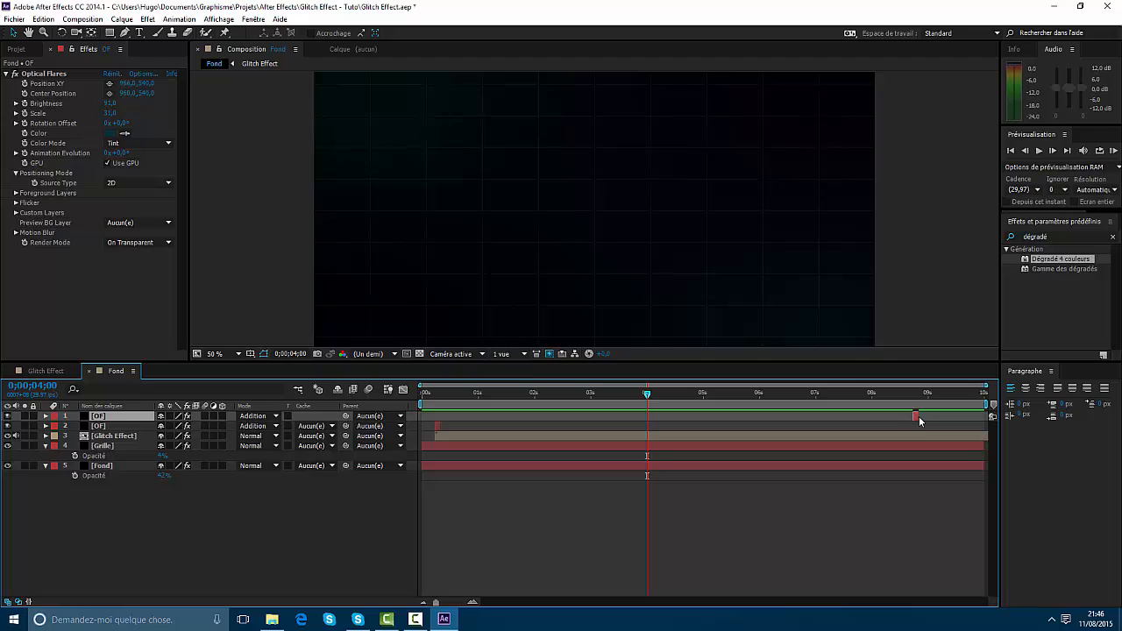
Move the duplicated OF flare layer so that it starts at 0;00;02;07, where the logo breaks apart.
mouse_move(920, 421)
mouse_down()
mouse_move(598, 419)
mouse_move(526, 394)
mouse_move(553, 392)
mouse_move(541, 392)
mouse_up()
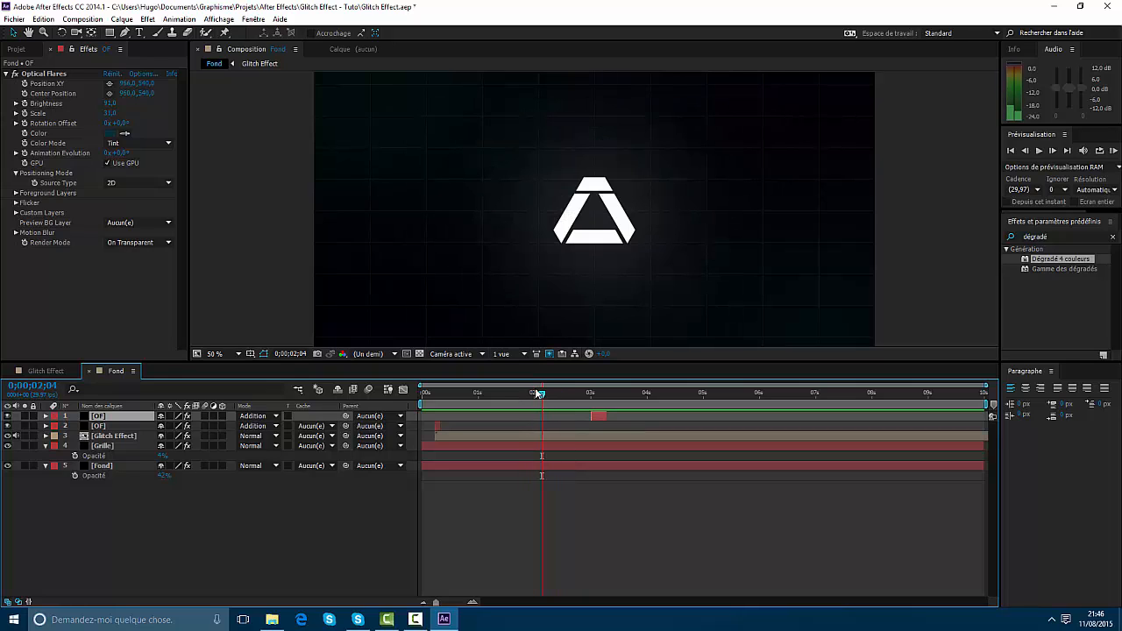
key(Page_Down)
key(Page_Down)
key(Page_Down)
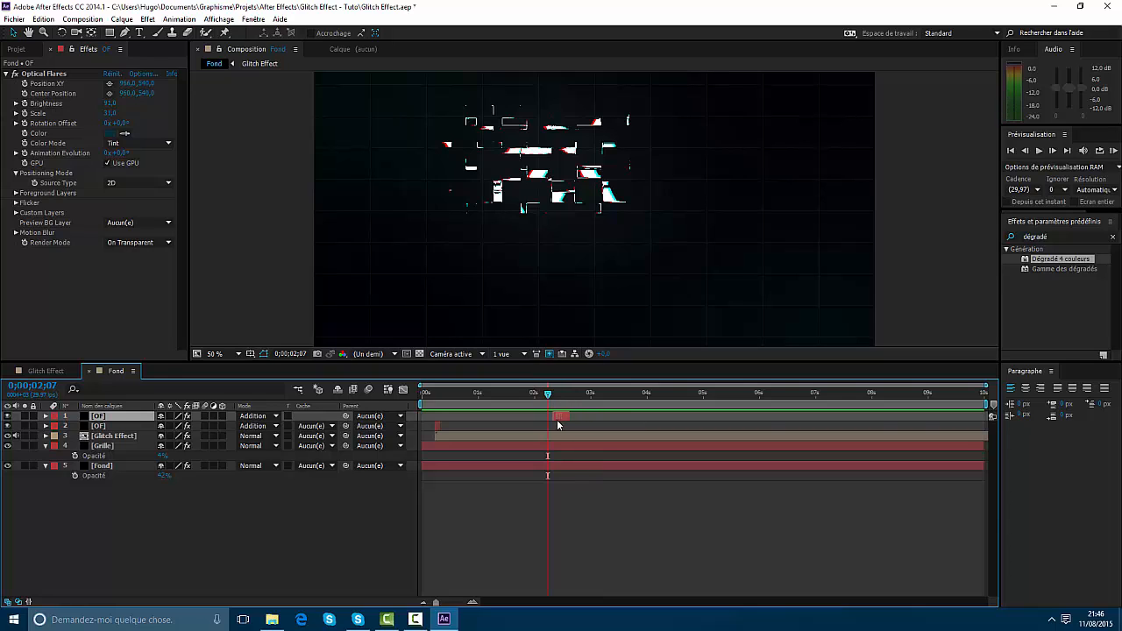
drag(989, 388, 574, 386)
scroll(758, 472, right, 3)
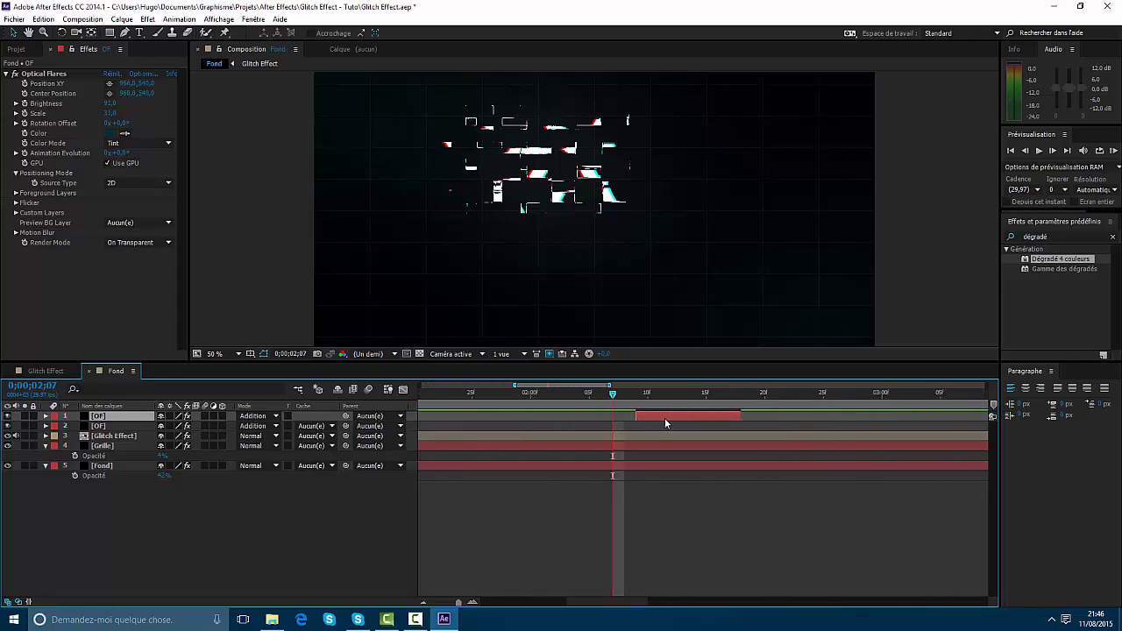
drag(665, 418, 638, 415)
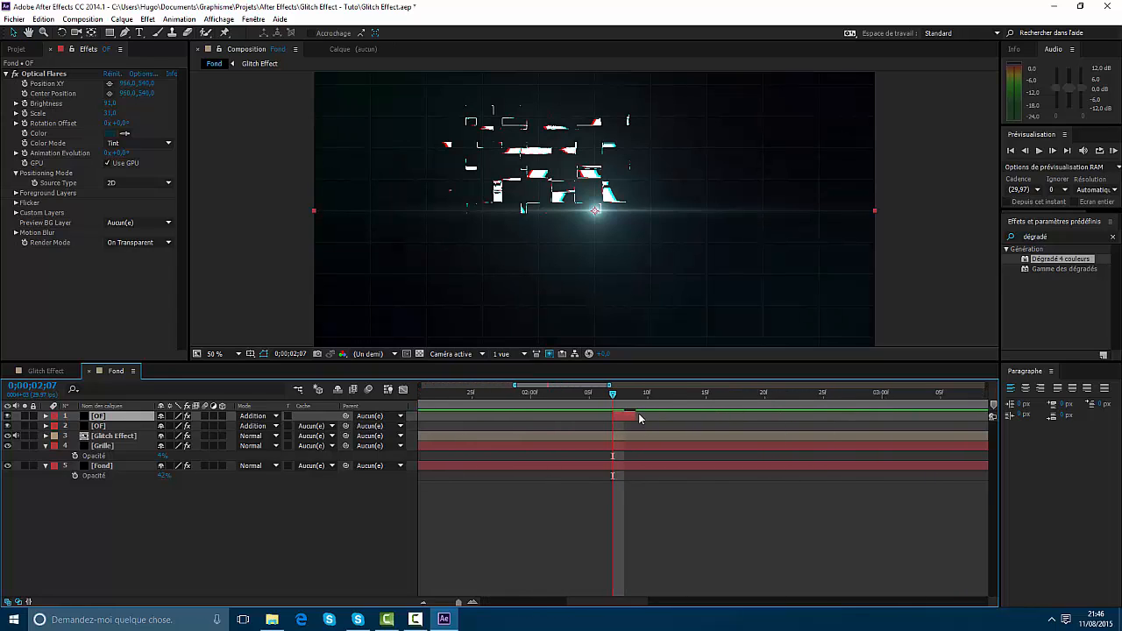
Preview the second flare with the work area starting at 0;00;02;02, and extend the OF copy's end to about 0;00;02;11.
click(552, 404)
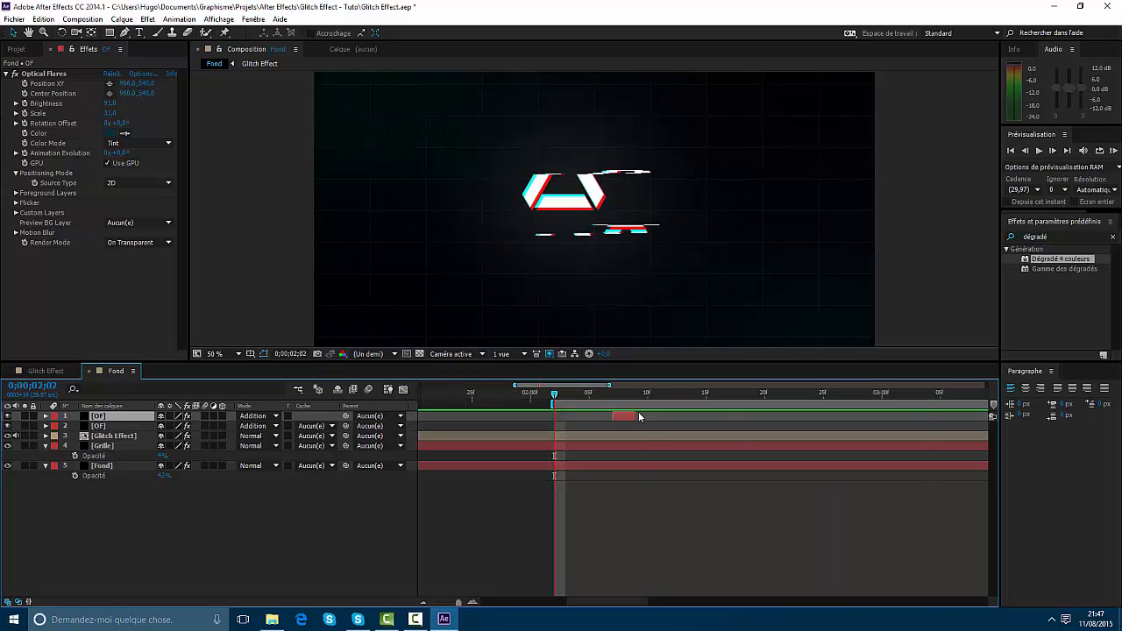
drag(639, 418, 662, 417)
Return to the start of the composition with the first flare in view, and display the project's items.
drag(516, 385, 420, 386)
drag(684, 402, 407, 409)
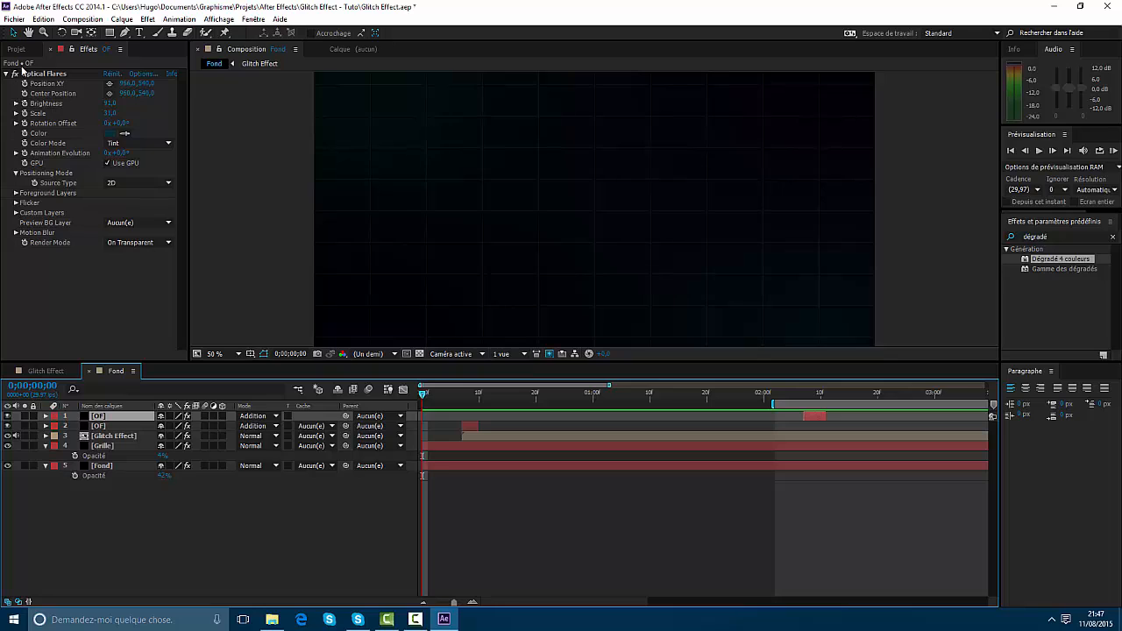
click(25, 51)
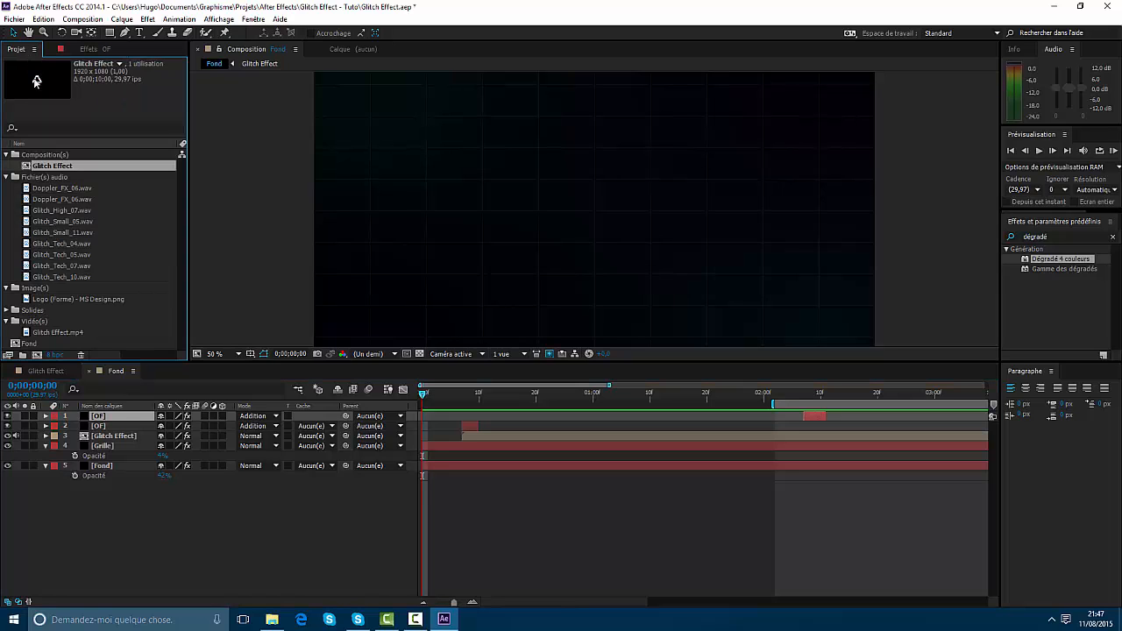